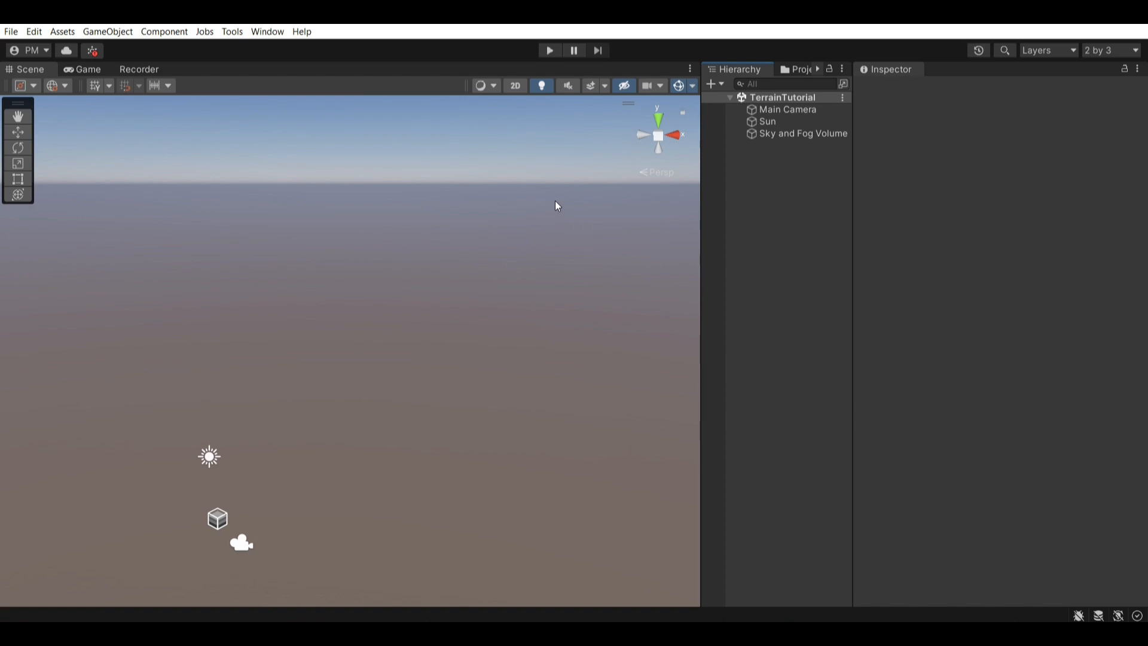
- Add a 3D Terrain object to the TerrainTutorial scene
{"action": "left_click_drag", "start_coordinate": [701, 204], "coordinate": [673, 204]}
{"action": "right_click", "coordinate": [713, 204]}
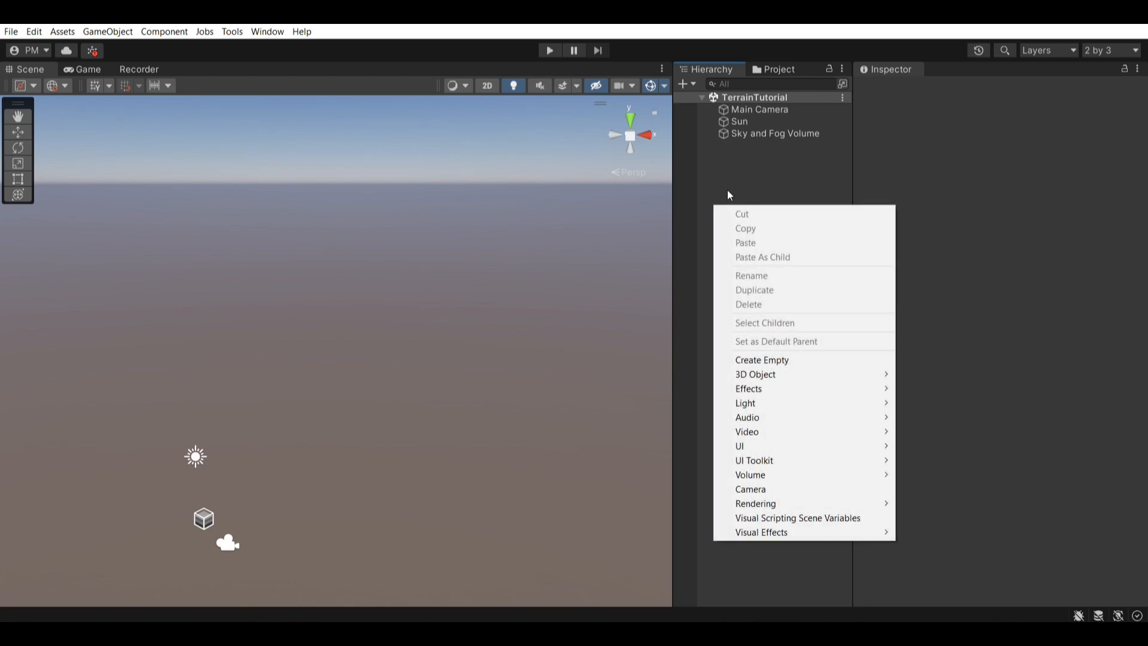
{"action": "mouse_move", "coordinate": [843, 376]}
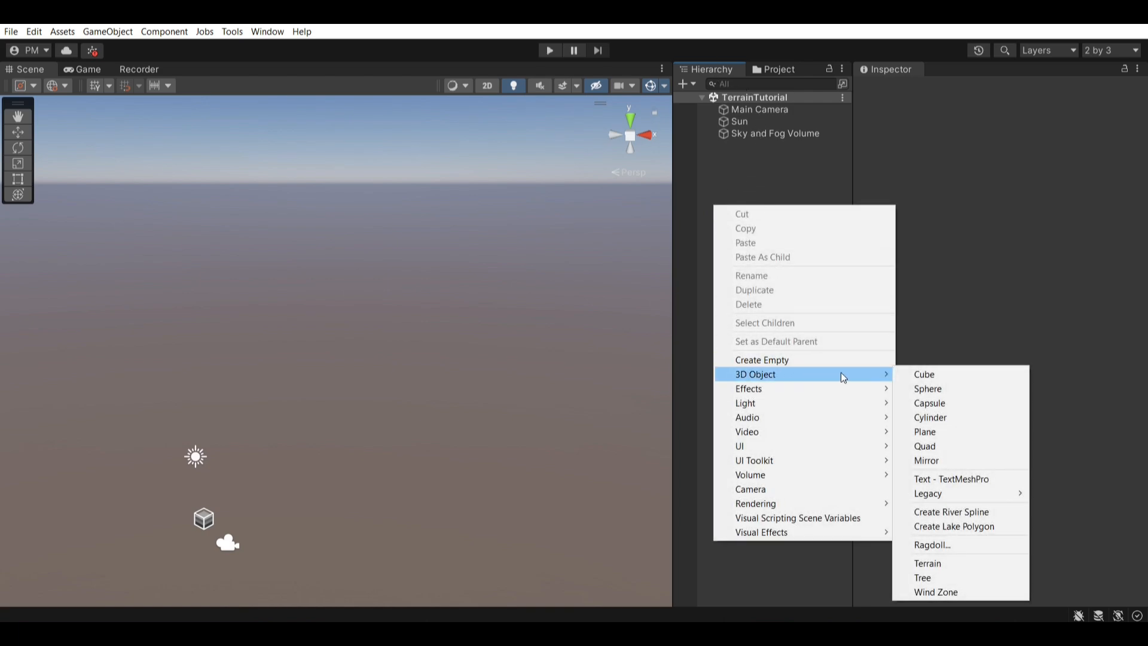
{"action": "left_click", "coordinate": [948, 561]}
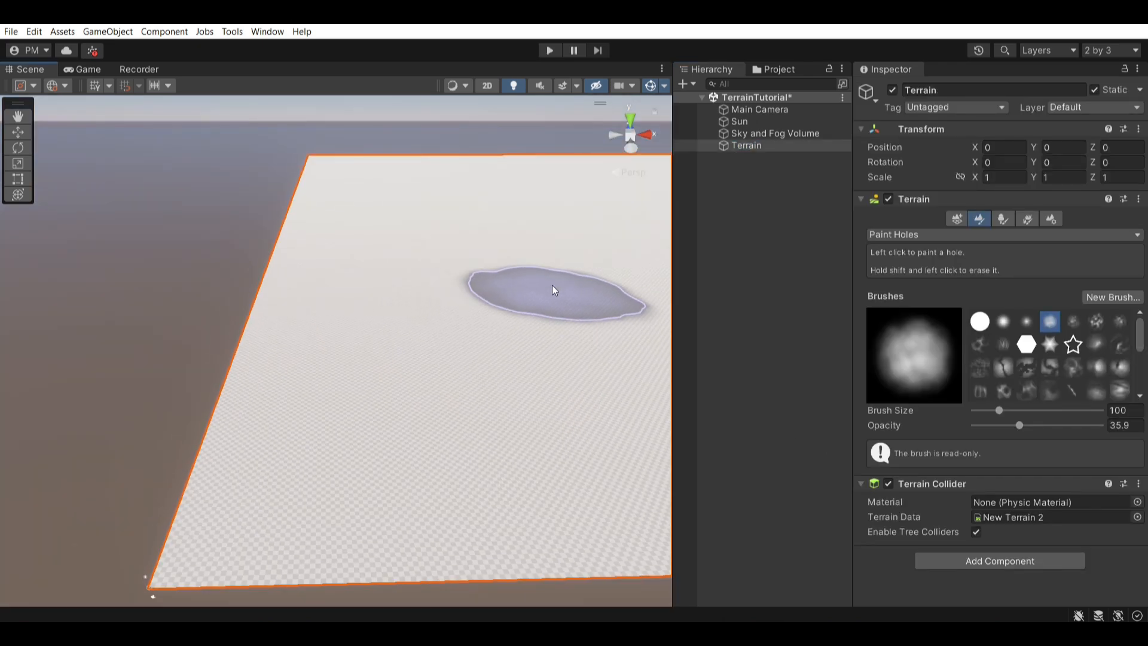
- Examine the extent and edges of the flat terrain in the scene
{"action": "scroll", "coordinate": [552, 285], "scroll_direction": "down", "scroll_amount": 3}
{"action": "middle_click_drag", "start_coordinate": [566, 251], "coordinate": [542, 330]}
{"action": "scroll", "coordinate": [543, 330], "scroll_direction": "down", "scroll_amount": 3}
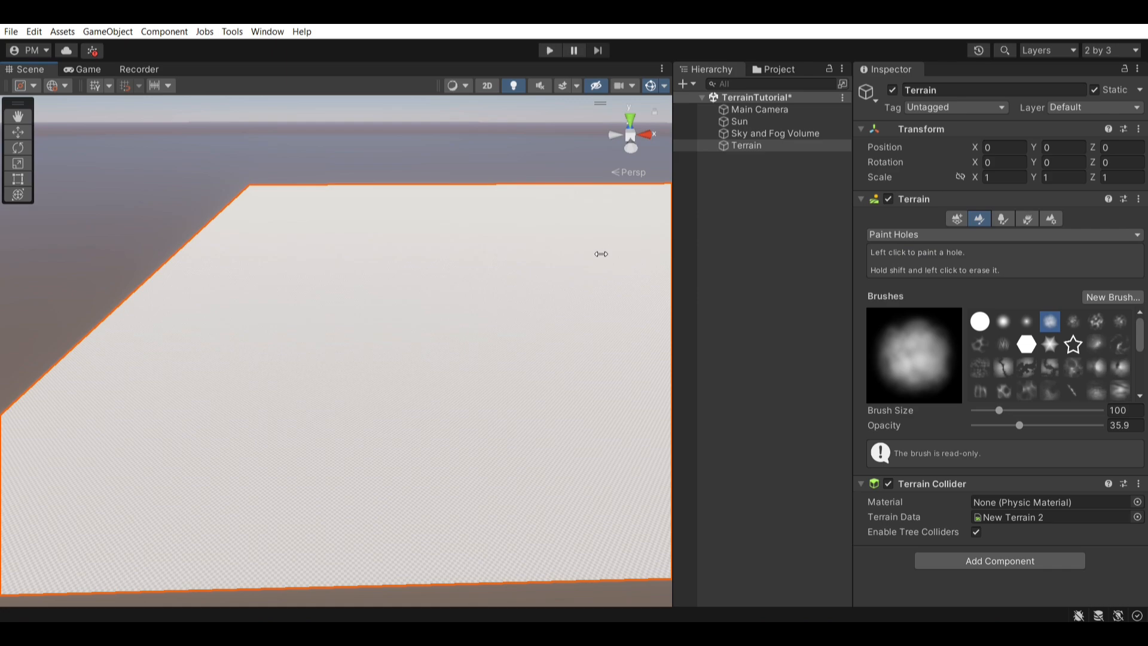
{"action": "scroll", "coordinate": [492, 246], "scroll_direction": "down", "scroll_amount": 2}
{"action": "right_click_drag", "start_coordinate": [492, 246], "coordinate": [507, 281]}
{"action": "middle_click_drag", "start_coordinate": [507, 281], "coordinate": [530, 375]}
{"action": "right_click_drag", "start_coordinate": [531, 374], "coordinate": [506, 344]}
{"action": "middle_click_drag", "start_coordinate": [506, 345], "coordinate": [294, 293]}
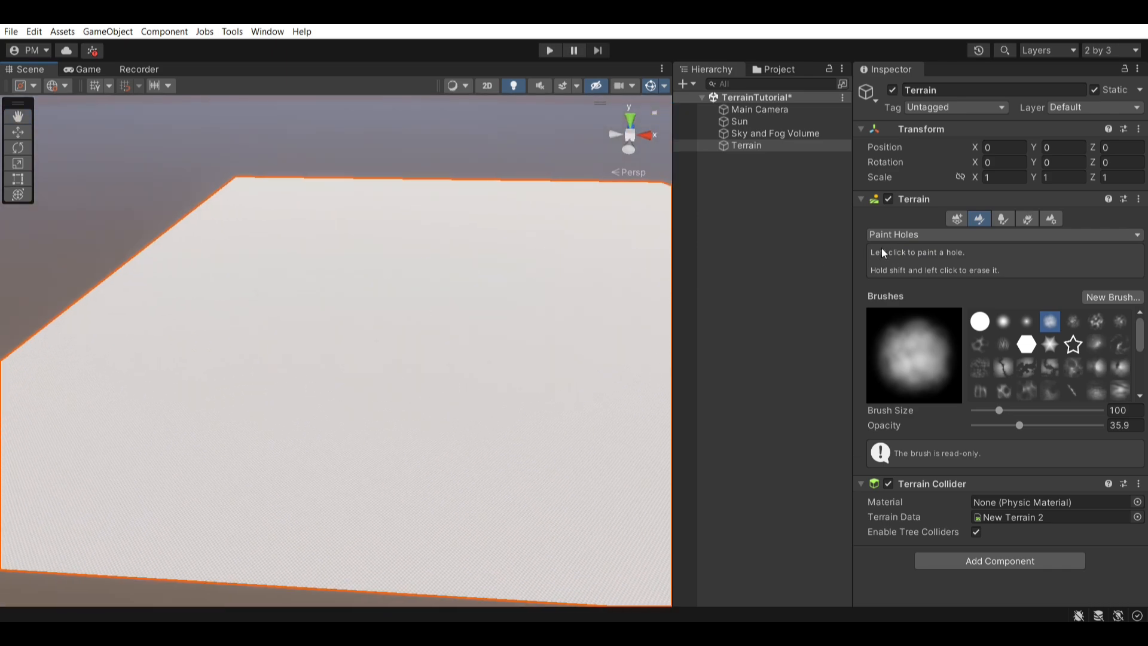
- Create a neighbor terrain tile along the original terrain's negative X edge
{"action": "left_click", "coordinate": [952, 219]}
{"action": "scroll", "coordinate": [451, 264], "scroll_direction": "down", "scroll_amount": 5}
{"action": "right_click_drag", "start_coordinate": [416, 269], "coordinate": [432, 278]}
{"action": "scroll", "coordinate": [431, 278], "scroll_direction": "down", "scroll_amount": 6}
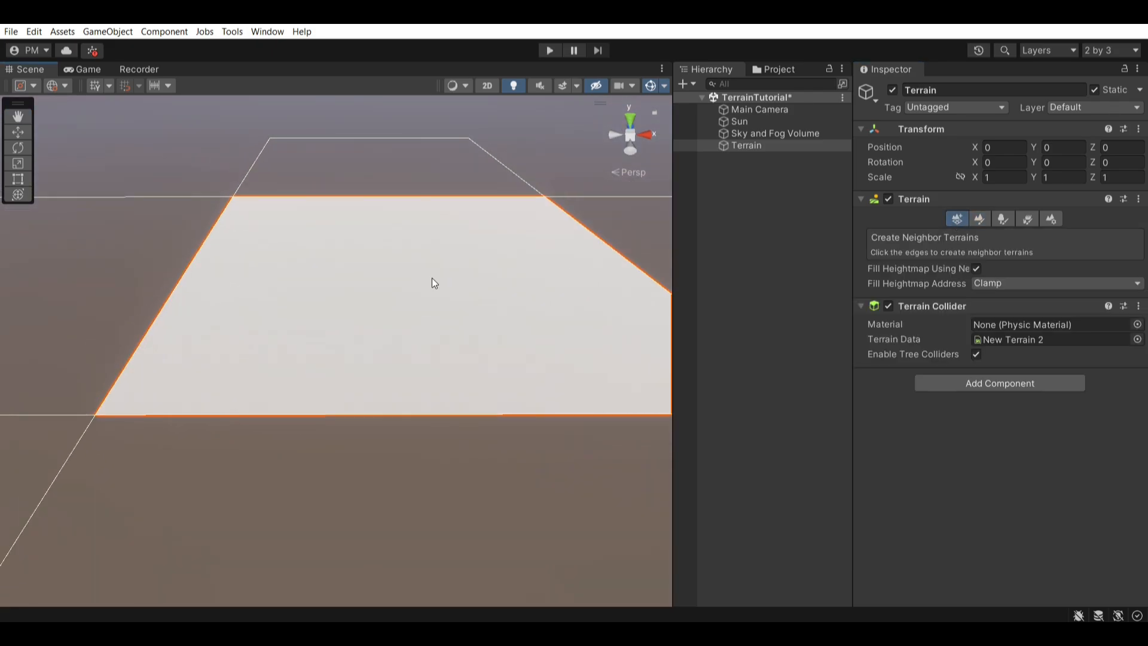
{"action": "middle_click_drag", "start_coordinate": [429, 275], "coordinate": [392, 305]}
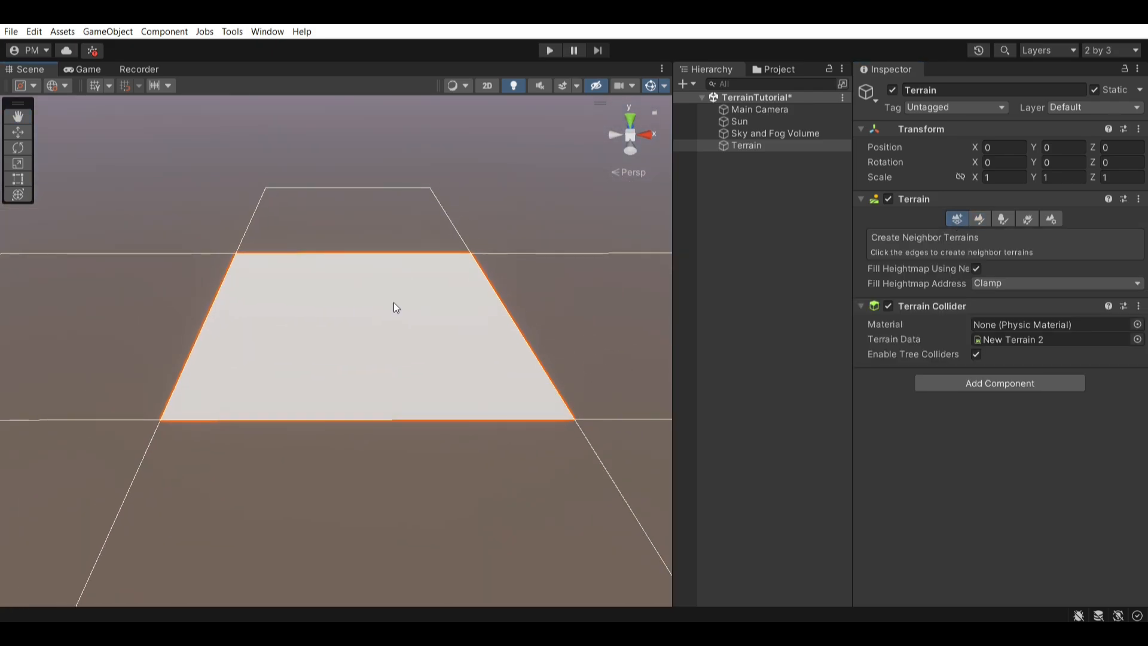
{"action": "scroll", "coordinate": [404, 298], "scroll_direction": "up", "scroll_amount": 3}
{"action": "right_click_drag", "start_coordinate": [371, 295], "coordinate": [303, 346]}
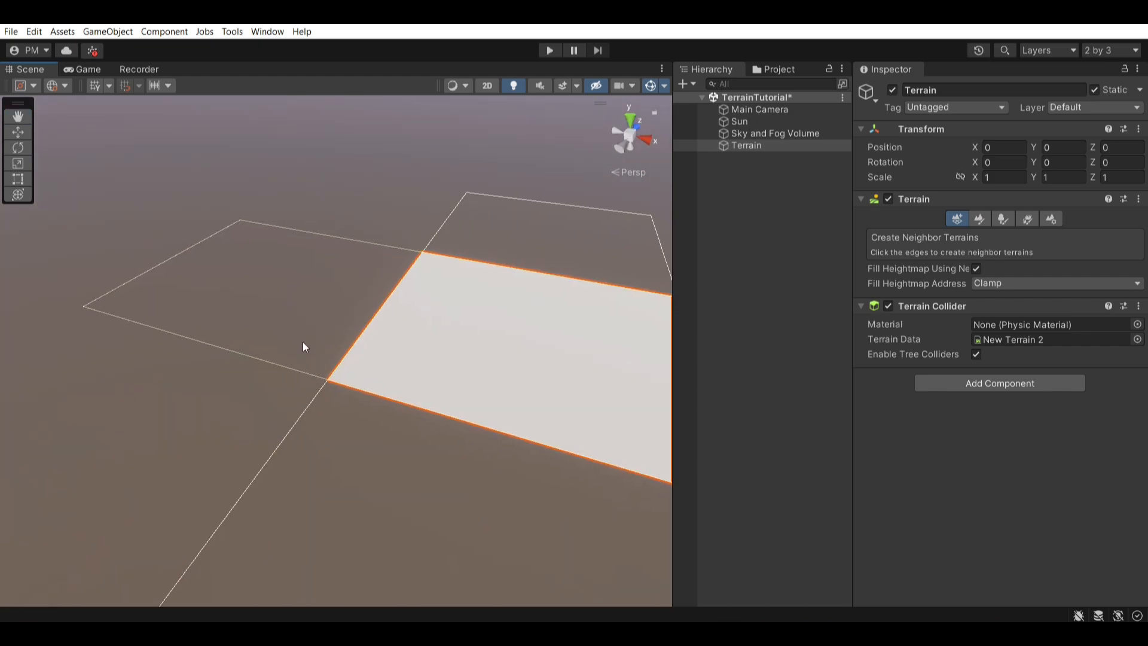
{"action": "right_click_drag", "start_coordinate": [425, 237], "coordinate": [540, 265]}
{"action": "right_click_drag", "start_coordinate": [615, 300], "coordinate": [540, 289]}
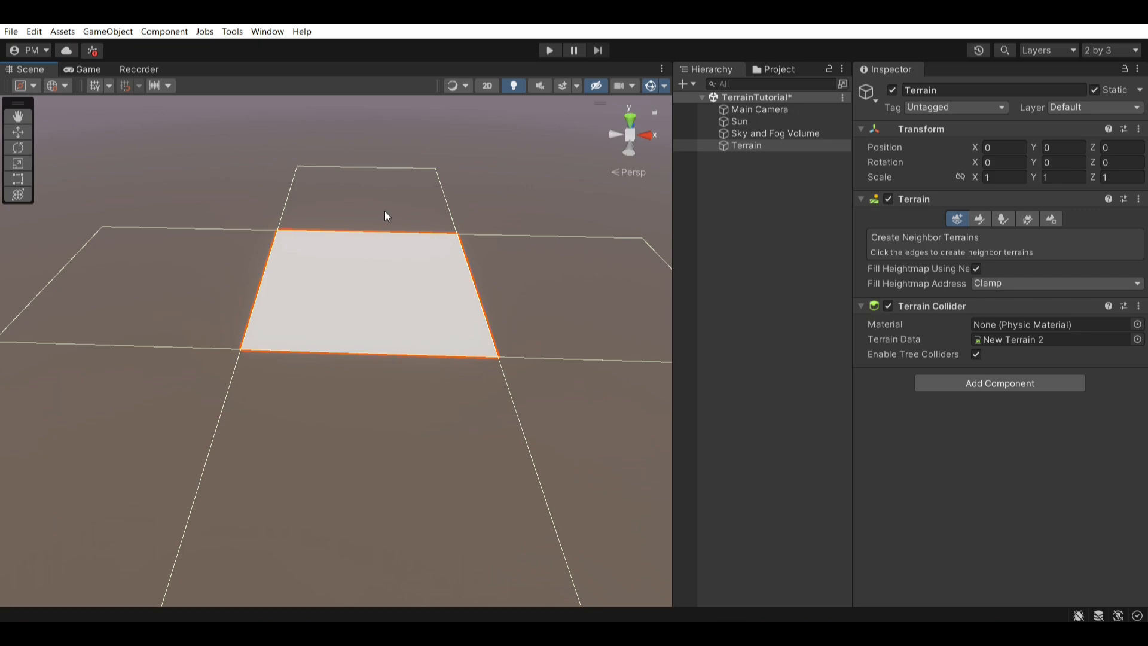
{"action": "left_click", "coordinate": [191, 290]}
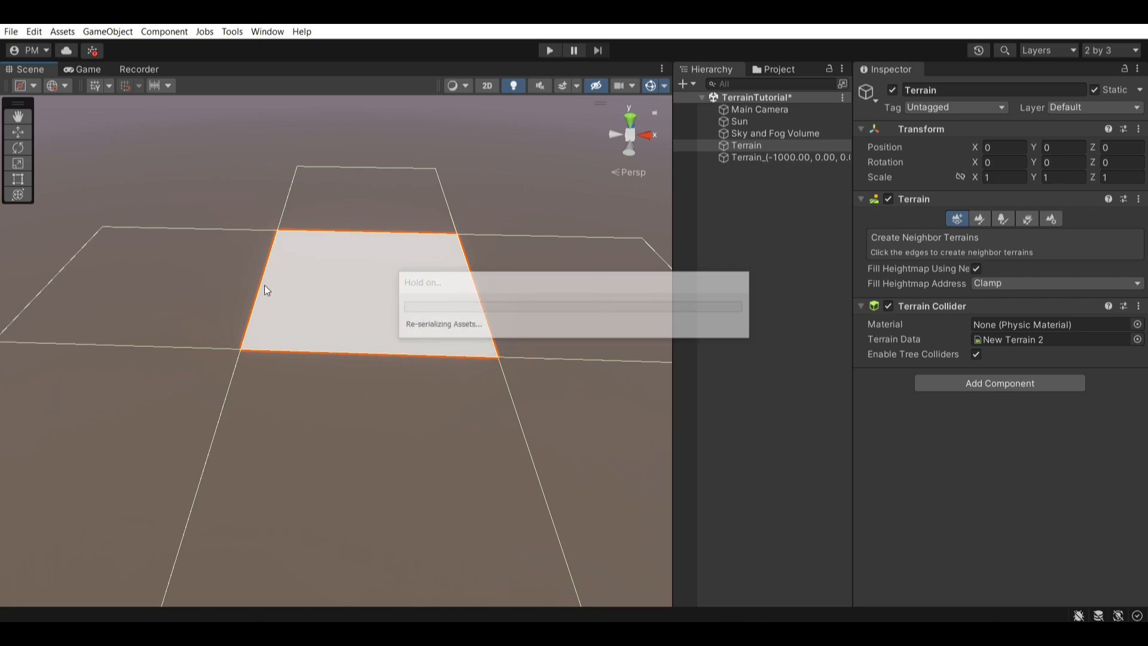
- Create two more neighbor tiles, one on the first neighbor's negative Z side and one on the original terrain's positive X side
{"action": "middle_click_drag", "start_coordinate": [374, 296], "coordinate": [571, 361]}
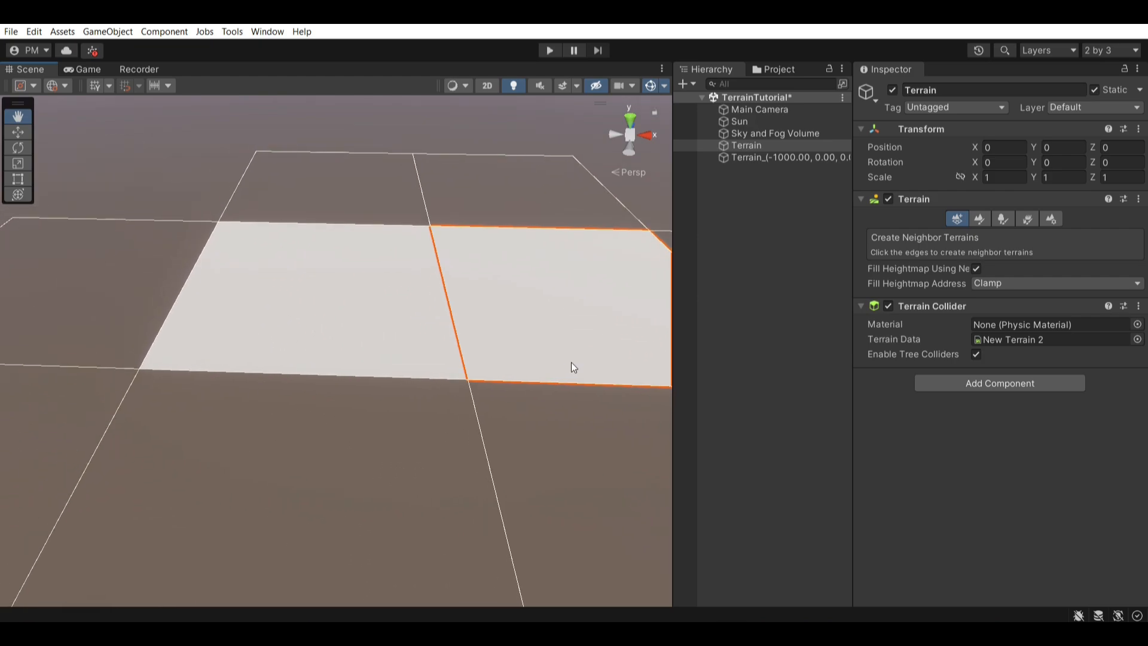
{"action": "scroll", "coordinate": [329, 289], "scroll_direction": "down", "scroll_amount": 2}
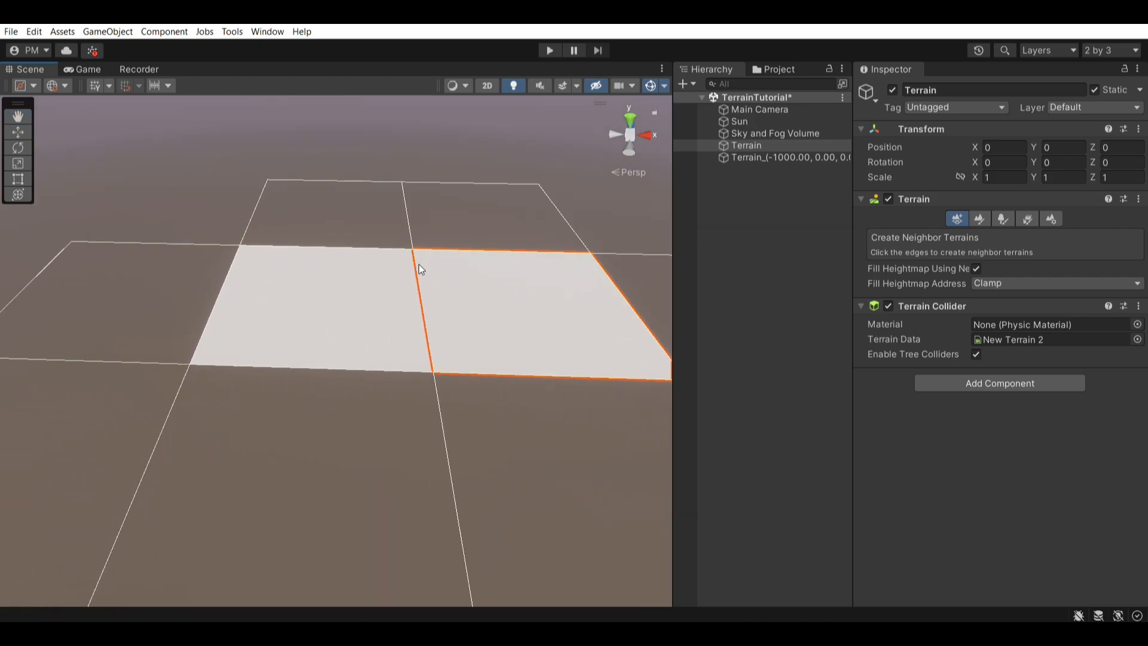
{"action": "scroll", "coordinate": [286, 326], "scroll_direction": "down", "scroll_amount": 2}
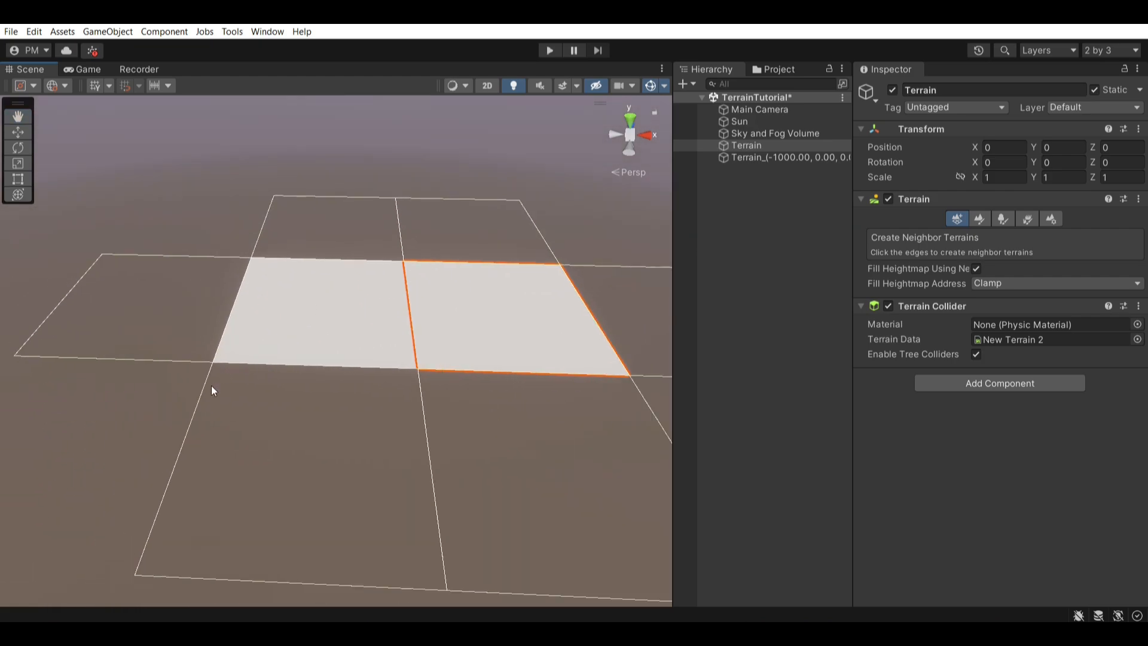
{"action": "left_click", "coordinate": [326, 408]}
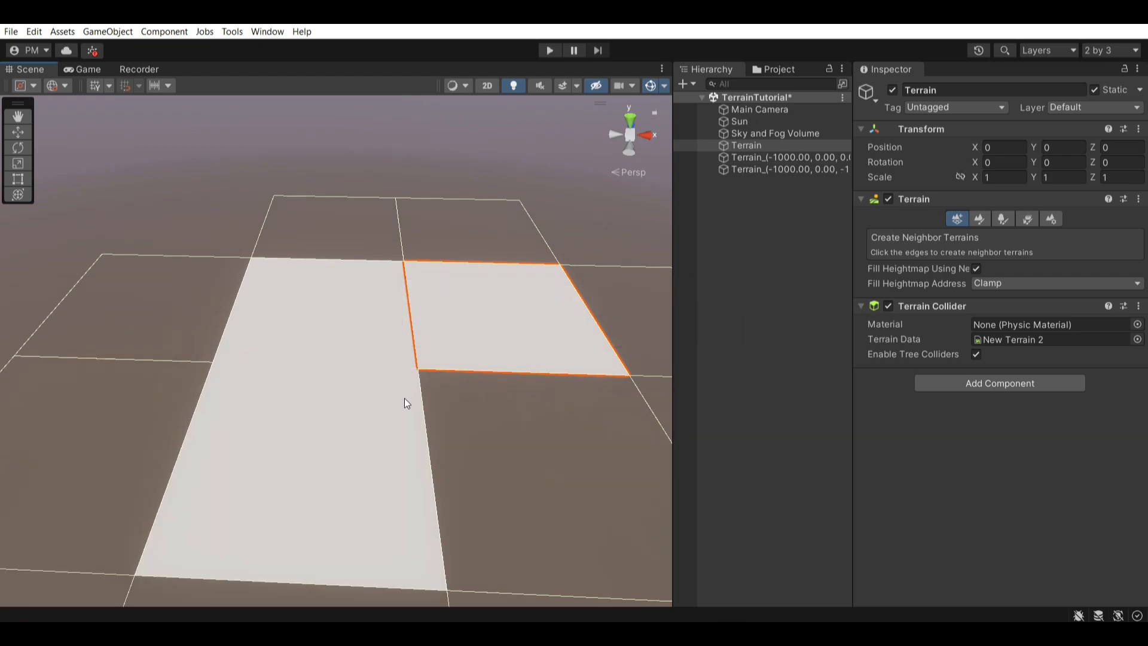
{"action": "middle_click_drag", "start_coordinate": [404, 397], "coordinate": [230, 317]}
{"action": "left_click", "coordinate": [481, 278]}
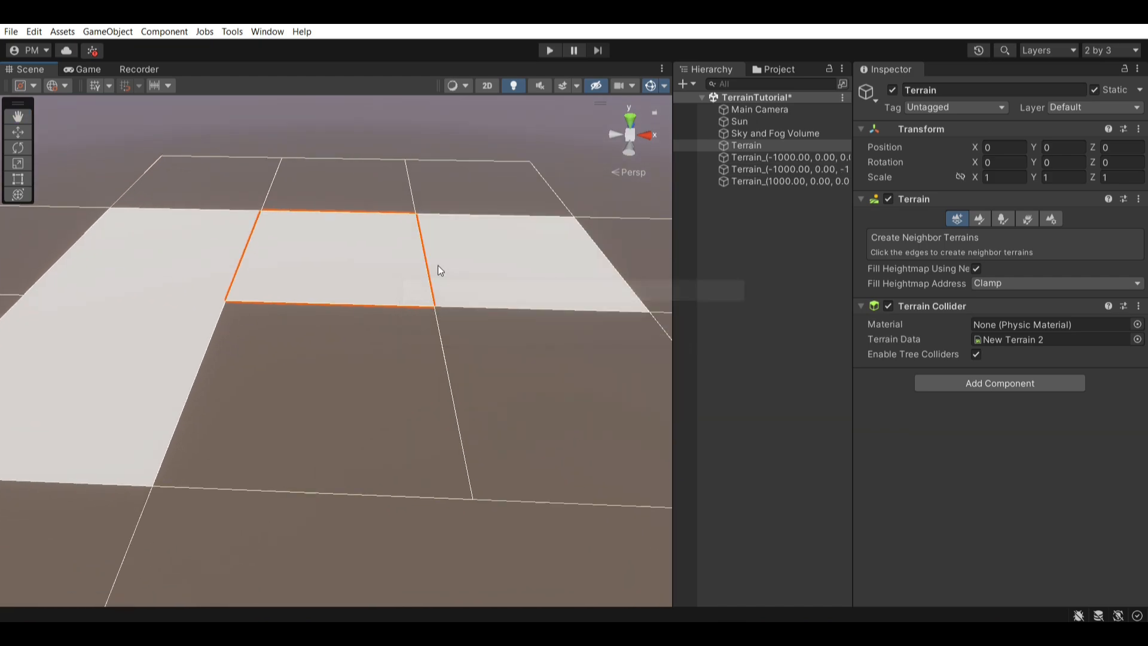
- Raise a ridge along the outer edge of the positive X neighbor tile using Raise or Lower Terrain, brush size 100 and opacity 35.9
{"action": "scroll", "coordinate": [437, 270], "scroll_direction": "up", "scroll_amount": 6}
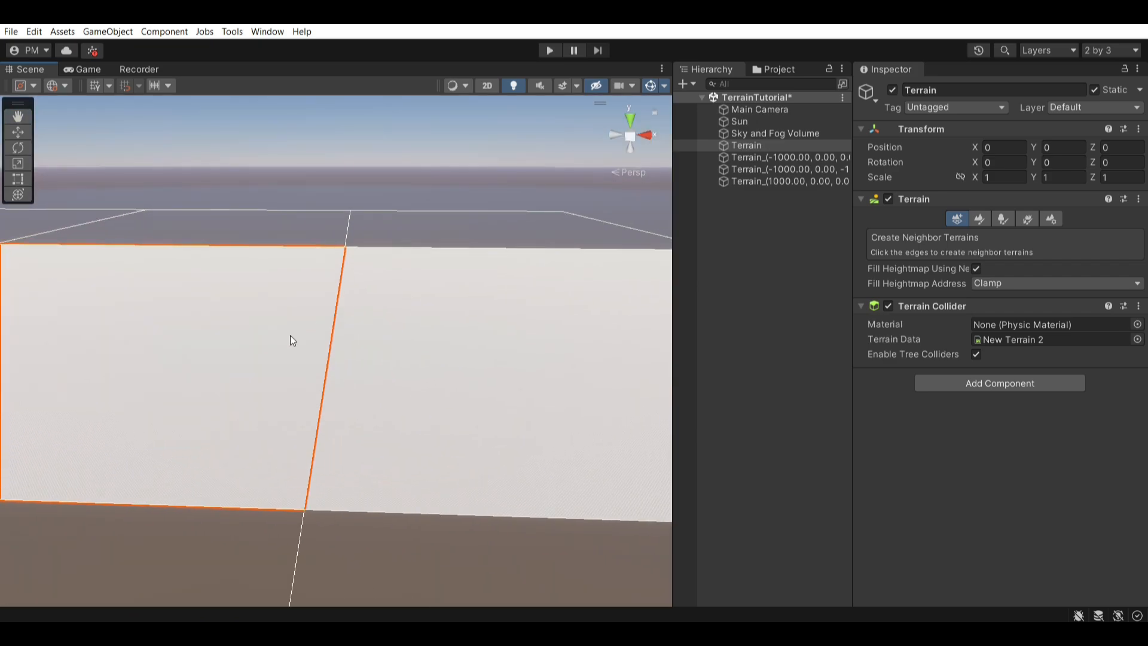
{"action": "middle_click_drag", "start_coordinate": [325, 358], "coordinate": [378, 293]}
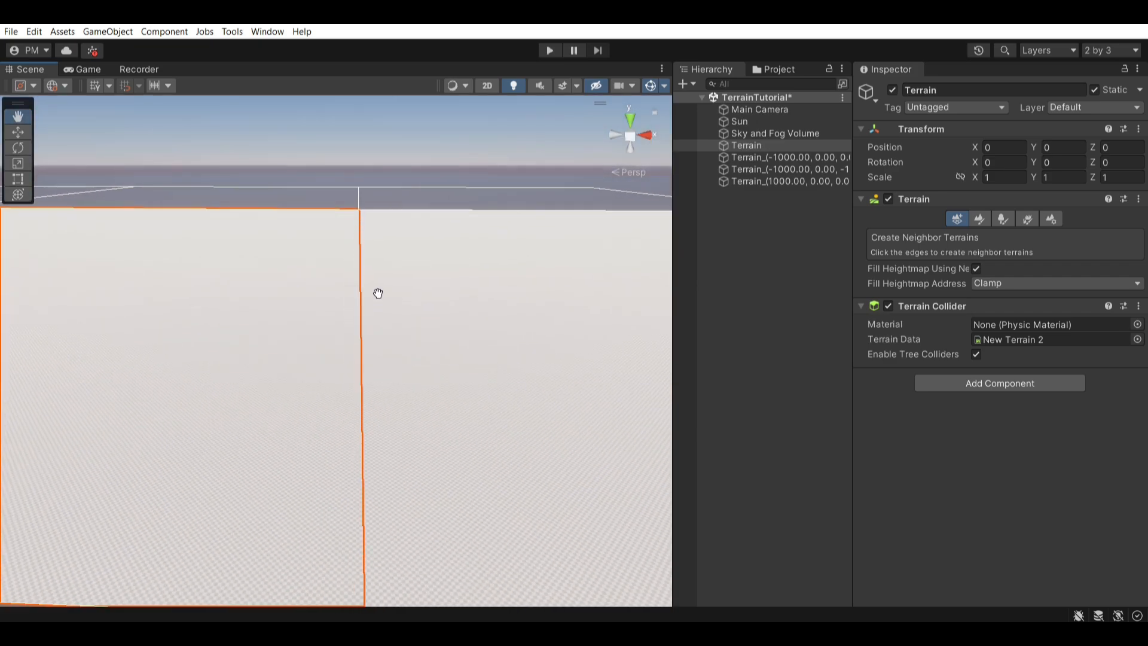
{"action": "left_click", "coordinate": [980, 219]}
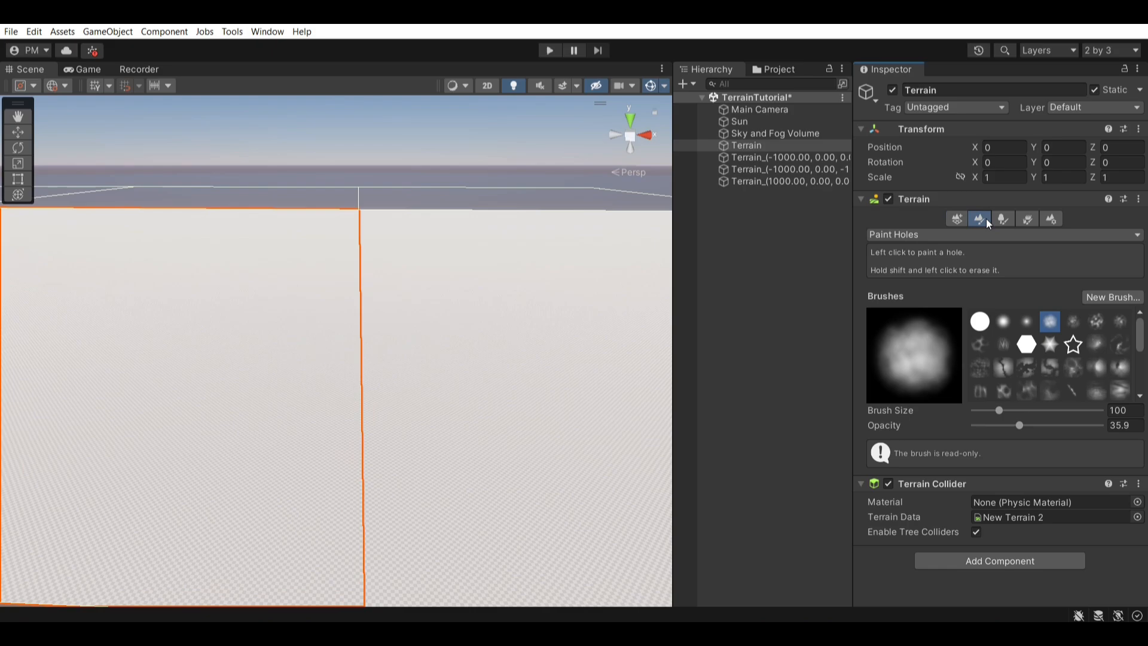
{"action": "left_click", "coordinate": [937, 236]}
{"action": "left_click", "coordinate": [930, 247]}
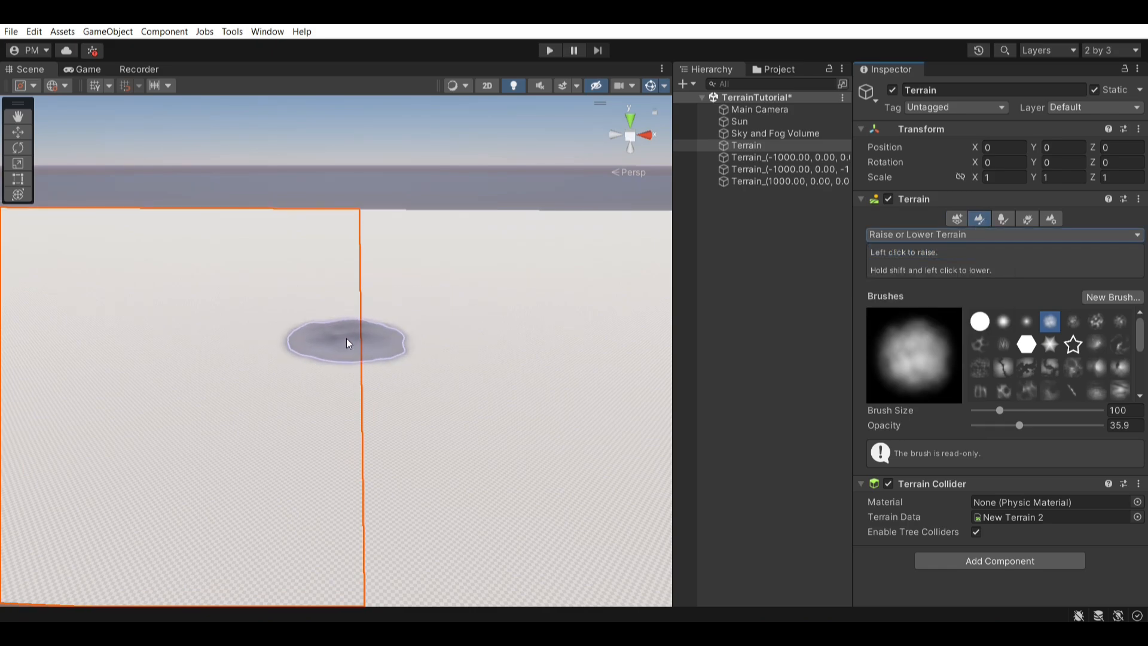
{"action": "scroll", "coordinate": [379, 422], "scroll_direction": "down", "scroll_amount": 2}
{"action": "right_click_drag", "start_coordinate": [369, 428], "coordinate": [460, 395]}
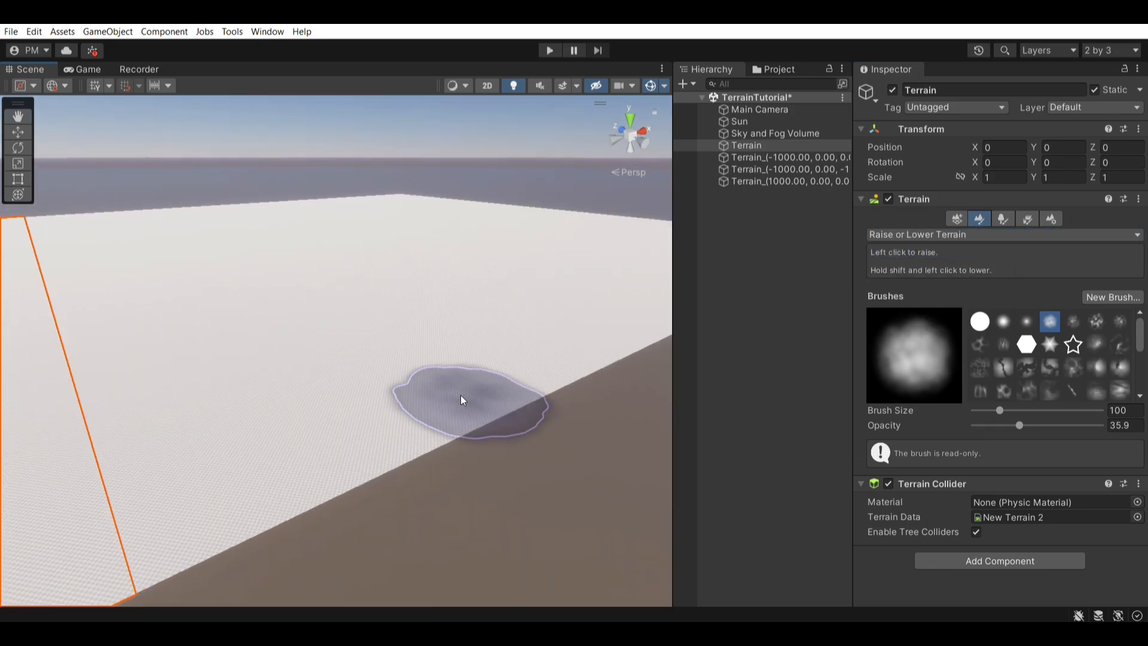
{"action": "left_click_drag", "start_coordinate": [465, 392], "coordinate": [570, 347]}
- Create a neighbor terrain tile alongside the raised ridge, on the negative Z side of the sculpted tile
{"action": "right_click_drag", "start_coordinate": [487, 366], "coordinate": [739, 257]}
{"action": "left_click", "coordinate": [951, 220]}
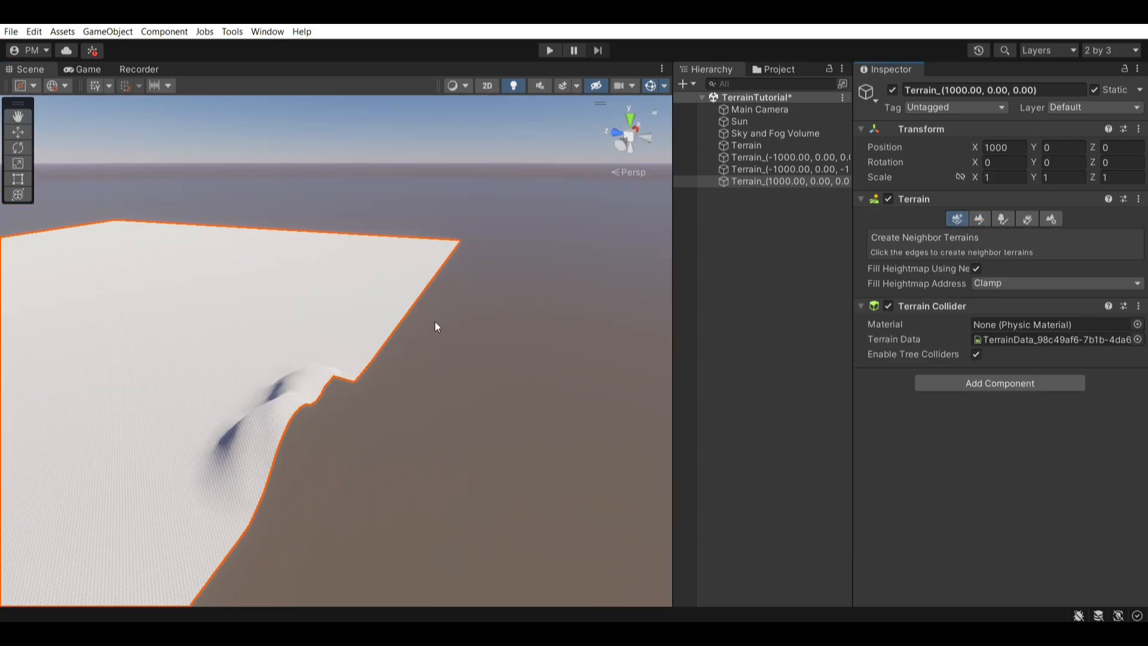
{"action": "right_click_drag", "start_coordinate": [435, 321], "coordinate": [403, 368]}
{"action": "left_click", "coordinate": [385, 366]}
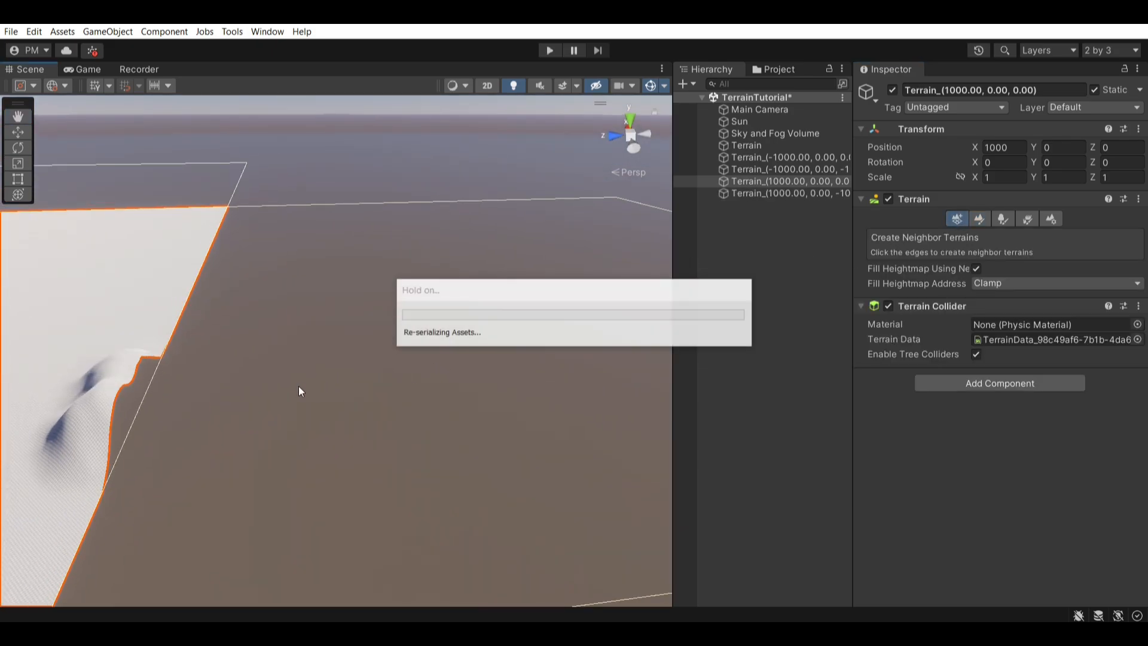
- Undo the sculpted ridge and all neighbor terrain tiles, back to the single original terrain
{"action": "right_click_drag", "start_coordinate": [300, 386], "coordinate": [504, 283]}
{"action": "left_click", "coordinate": [710, 317]}
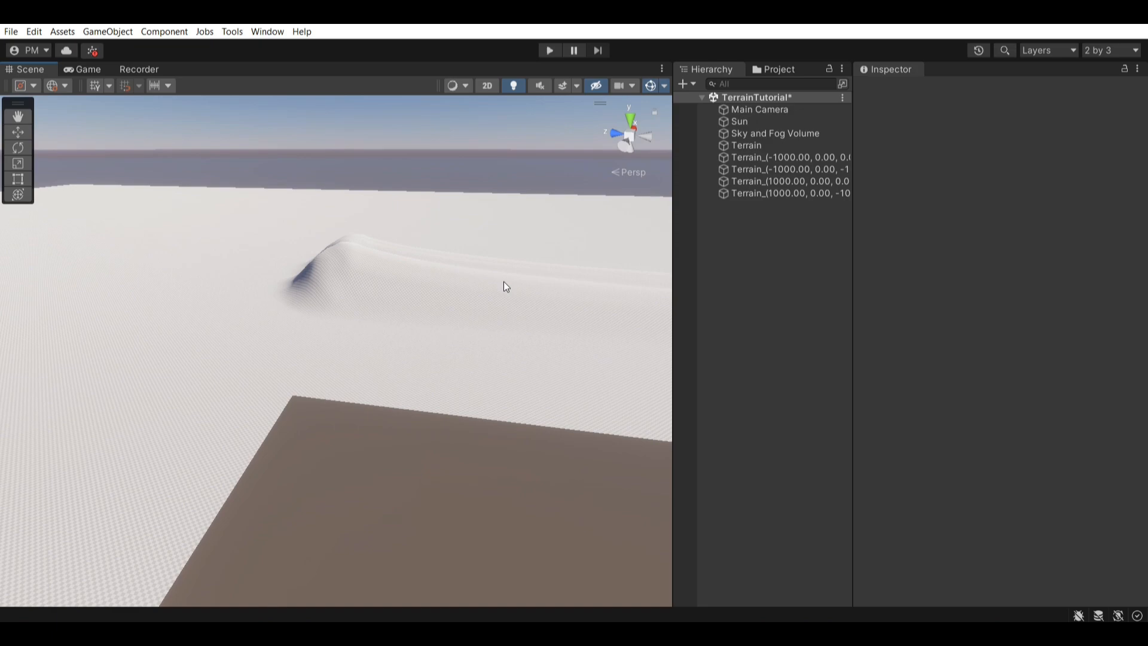
{"action": "right_click_drag", "start_coordinate": [552, 273], "coordinate": [461, 323]}
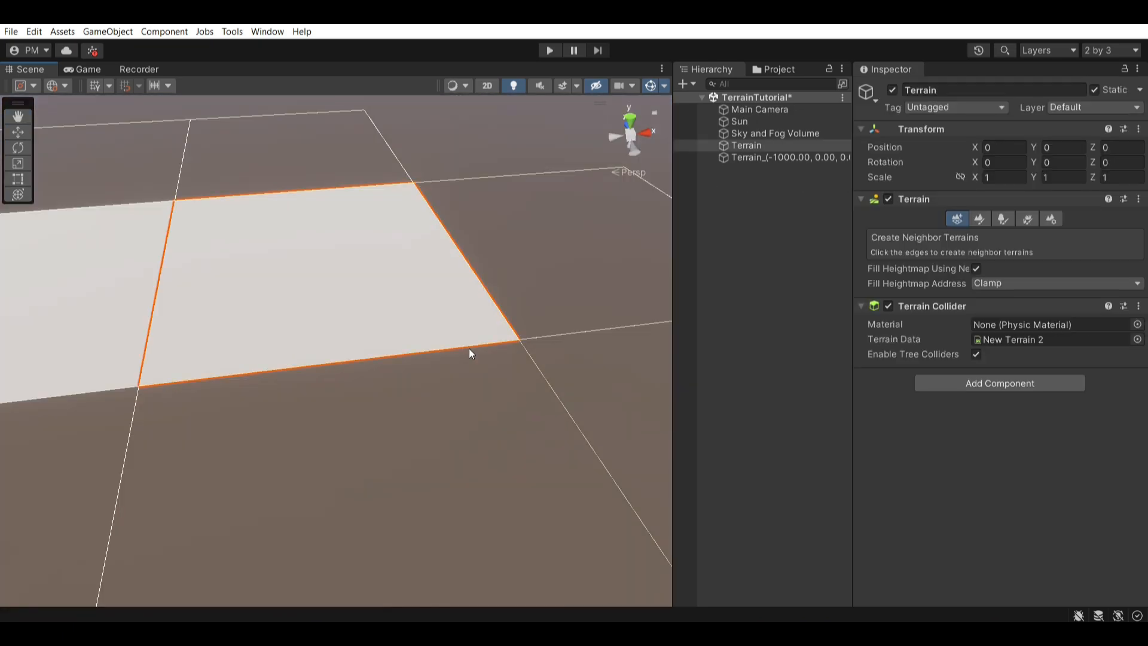
{"action": "key", "text": "ctrl+z"}
- Activate terrain painting with the Raise or Lower Terrain tool on the original terrain
{"action": "right_click_drag", "start_coordinate": [526, 350], "coordinate": [476, 356]}
{"action": "scroll", "coordinate": [470, 373], "scroll_direction": "up", "scroll_amount": 3}
{"action": "middle_click_drag", "start_coordinate": [475, 356], "coordinate": [475, 347]}
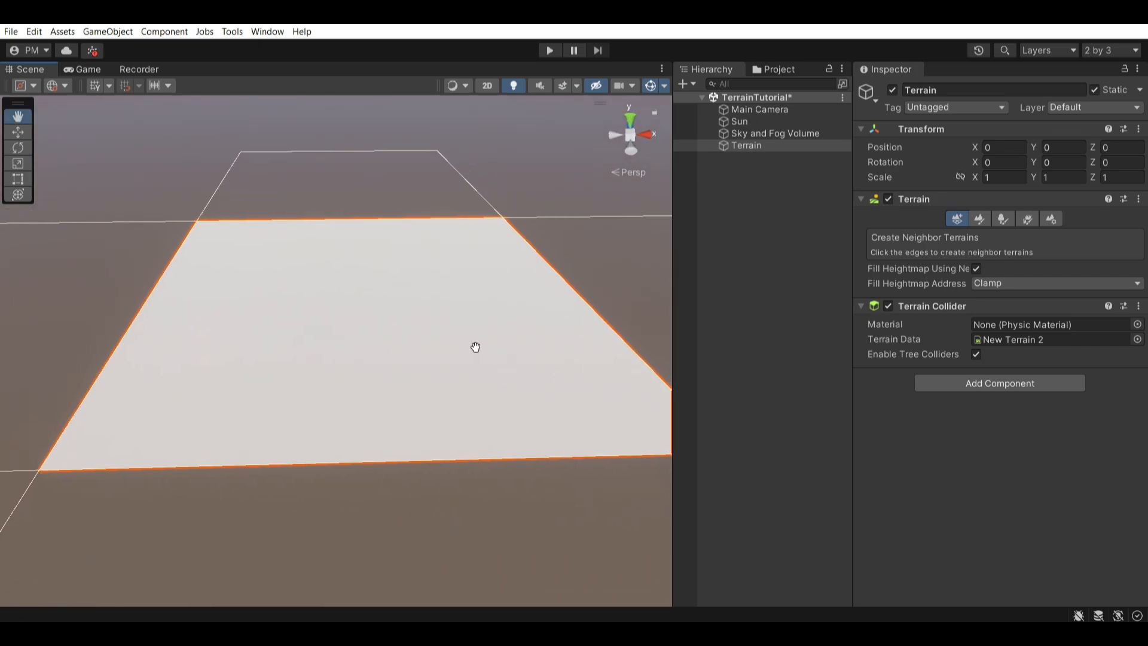
{"action": "left_click", "coordinate": [983, 218]}
{"action": "left_click", "coordinate": [927, 235]}
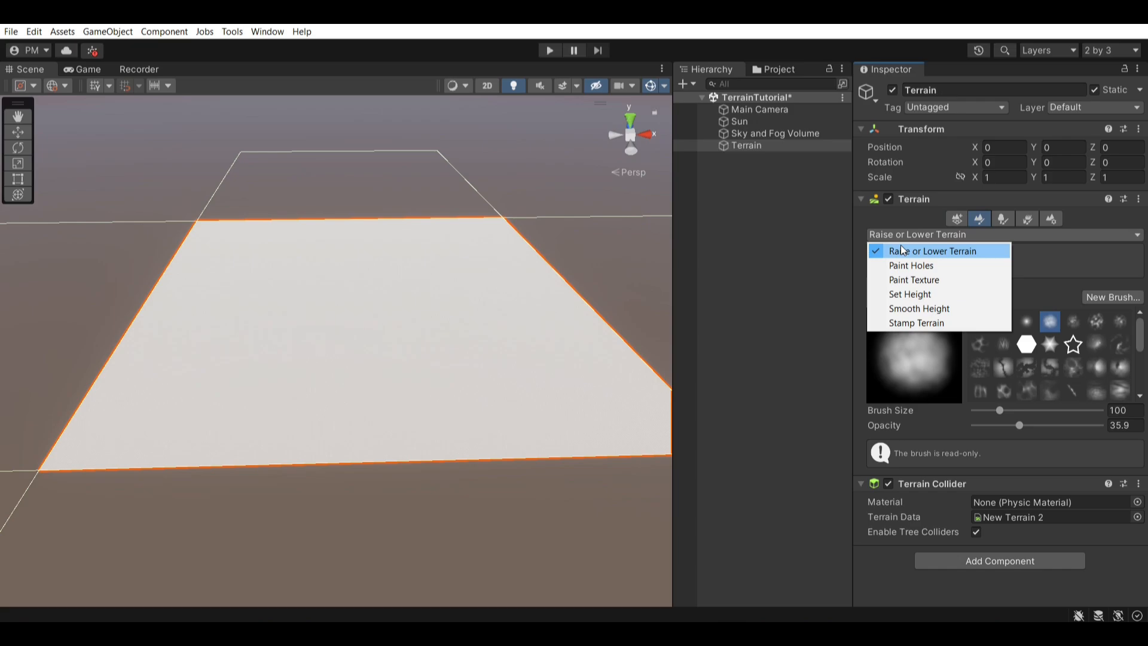
{"action": "left_click", "coordinate": [900, 245]}
- Try to lower the middle of the flat terrain with a soft round brush at size 370 and opacity 100
{"action": "right_click_drag", "start_coordinate": [451, 371], "coordinate": [405, 431]}
{"action": "middle_click_drag", "start_coordinate": [405, 430], "coordinate": [644, 356]}
{"action": "scroll", "coordinate": [369, 367], "scroll_direction": "down", "scroll_amount": 7}
{"action": "scroll", "coordinate": [392, 367], "scroll_direction": "up", "scroll_amount": 4}
{"action": "scroll", "coordinate": [438, 418], "scroll_direction": "up", "scroll_amount": 4}
{"action": "scroll", "coordinate": [439, 418], "scroll_direction": "up", "scroll_amount": 3}
{"action": "scroll", "coordinate": [459, 374], "scroll_direction": "down", "scroll_amount": 3}
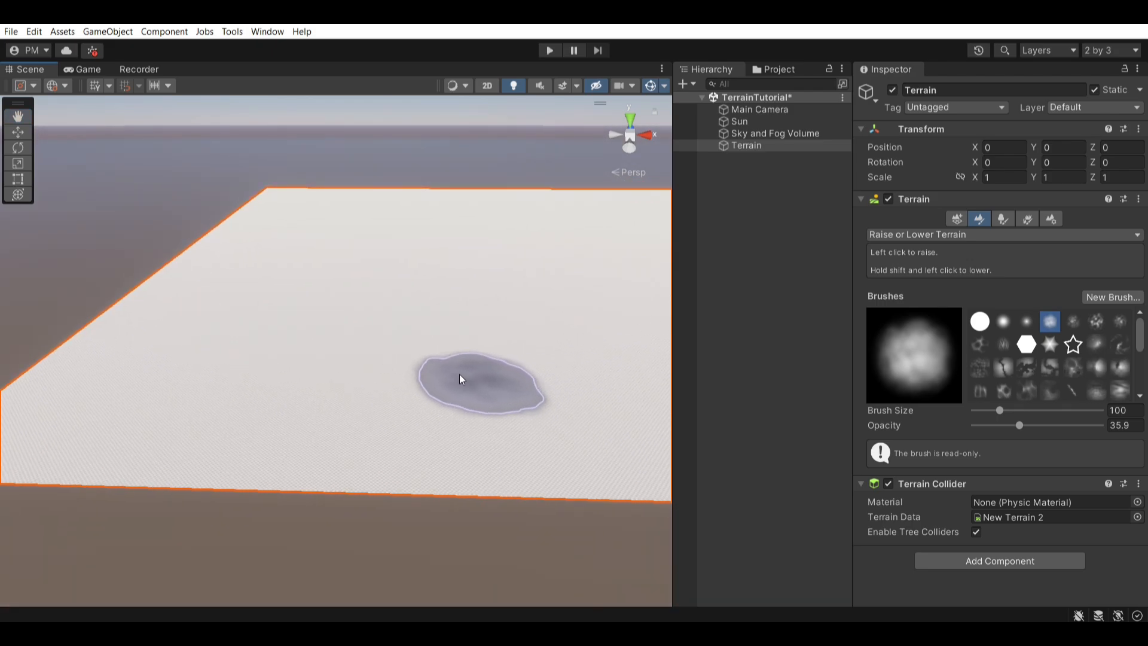
{"action": "middle_click_drag", "start_coordinate": [461, 376], "coordinate": [525, 417]}
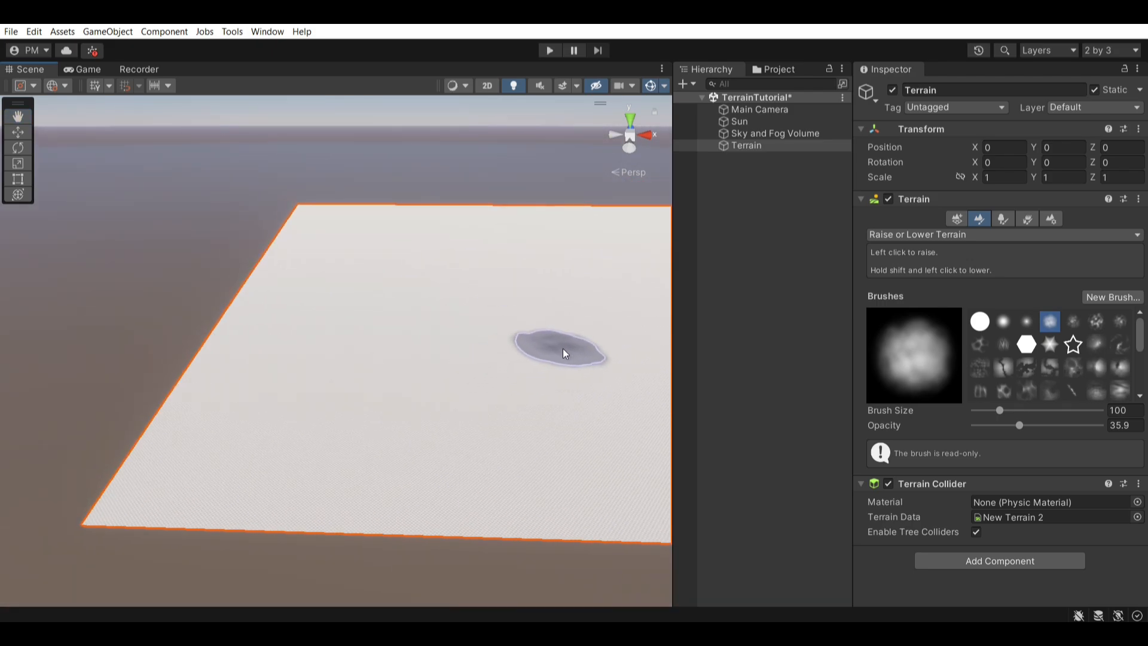
{"action": "mouse_move", "coordinate": [562, 353]}
{"action": "middle_mouse_down"}
{"action": "mouse_move", "coordinate": [592, 380]}
{"action": "mouse_move", "coordinate": [535, 303]}
{"action": "middle_mouse_up"}
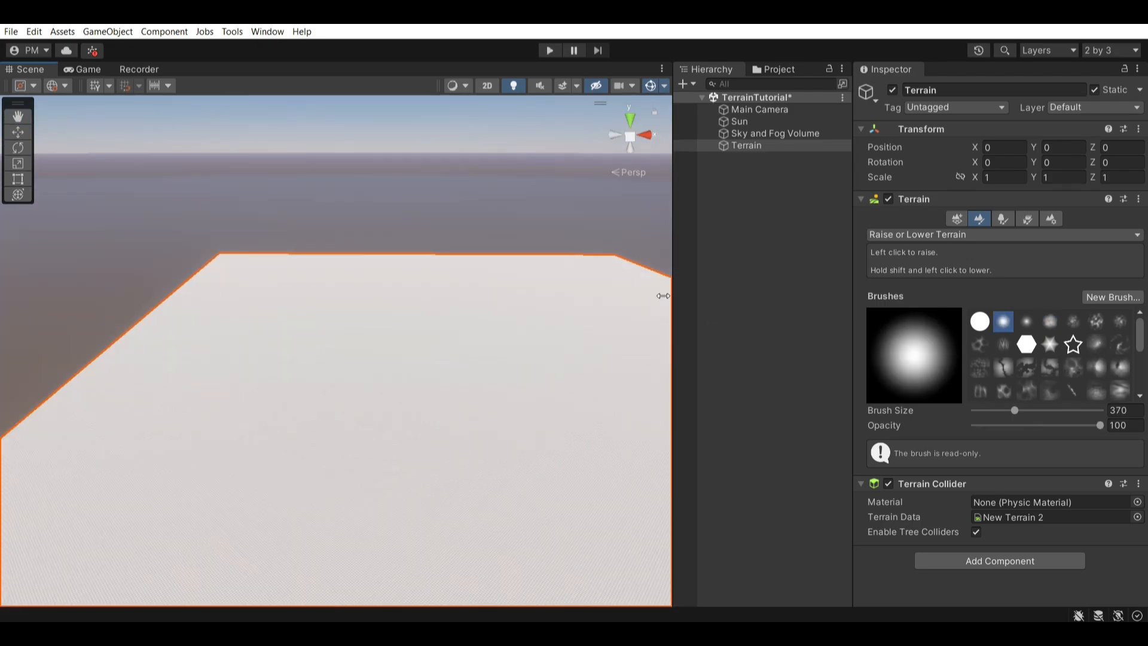
{"action": "mouse_move", "coordinate": [661, 295]}
{"action": "left_mouse_down", "text": "alt"}
{"action": "mouse_move", "coordinate": [490, 341]}
{"action": "mouse_move", "coordinate": [446, 320]}
{"action": "mouse_move", "coordinate": [492, 324]}
{"action": "left_mouse_up", "text": "alt"}
{"action": "left_click", "coordinate": [446, 321], "text": "shift"}
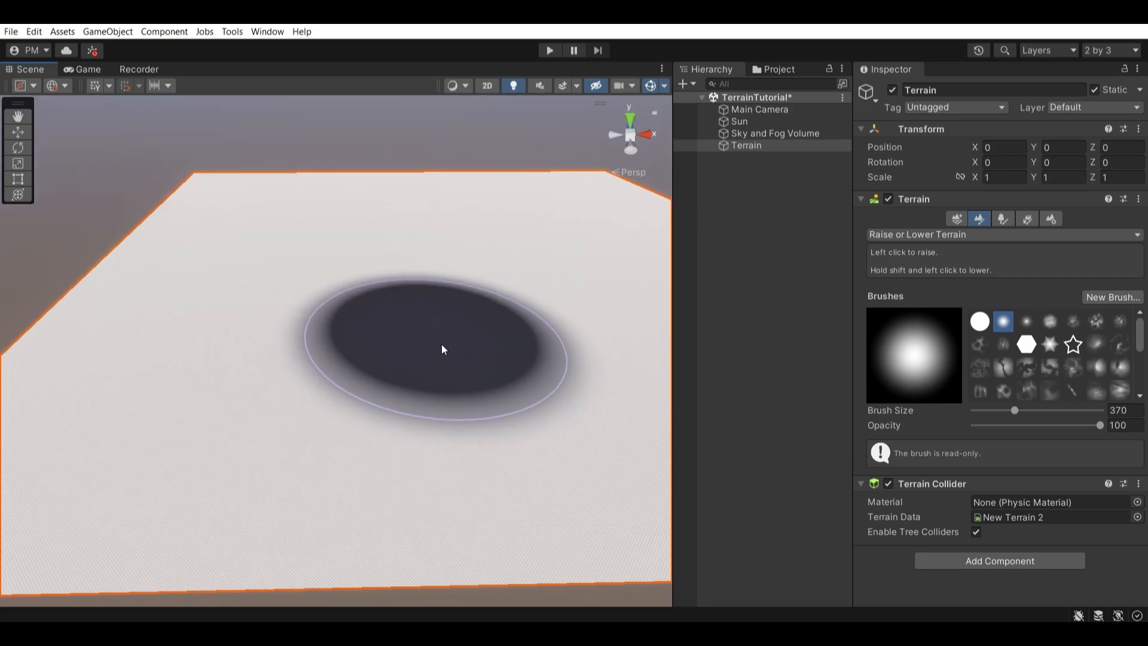
- Switch the terrain painting tool to Paint Texture
{"action": "mouse_move", "coordinate": [441, 347]}
{"action": "middle_mouse_down"}
{"action": "mouse_move", "coordinate": [482, 315]}
{"action": "mouse_move", "coordinate": [518, 307]}
{"action": "mouse_move", "coordinate": [582, 179]}
{"action": "mouse_move", "coordinate": [466, 187]}
{"action": "mouse_move", "coordinate": [492, 443]}
{"action": "middle_mouse_up"}
{"action": "scroll", "coordinate": [531, 323], "scroll_direction": "up", "scroll_amount": 3}
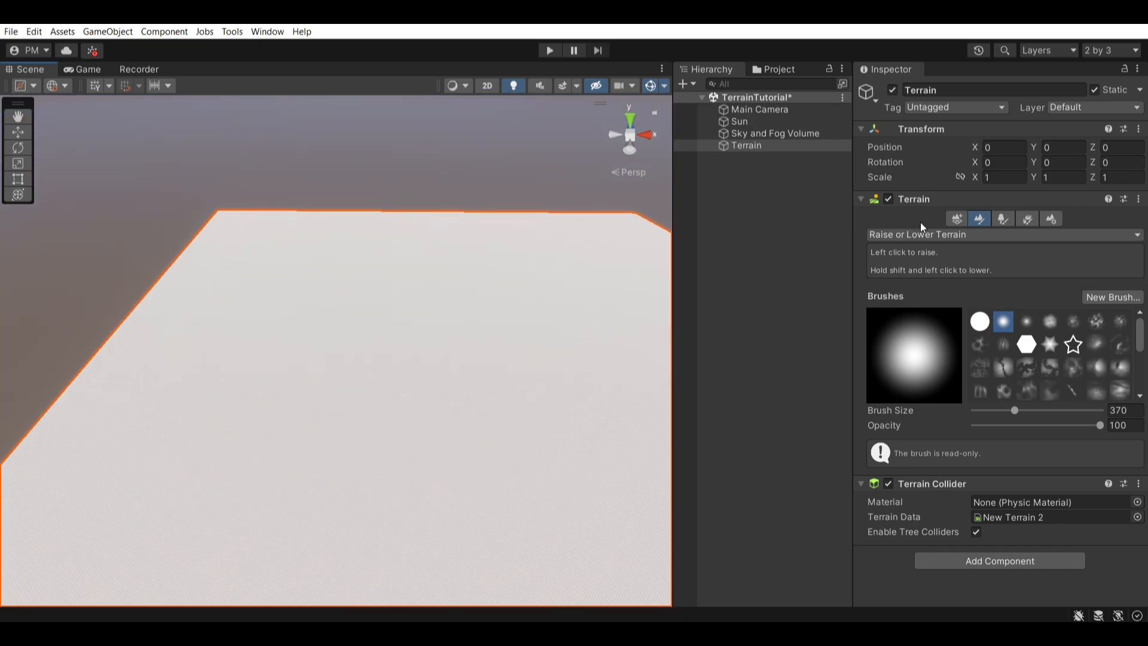
{"action": "left_click", "coordinate": [949, 236]}
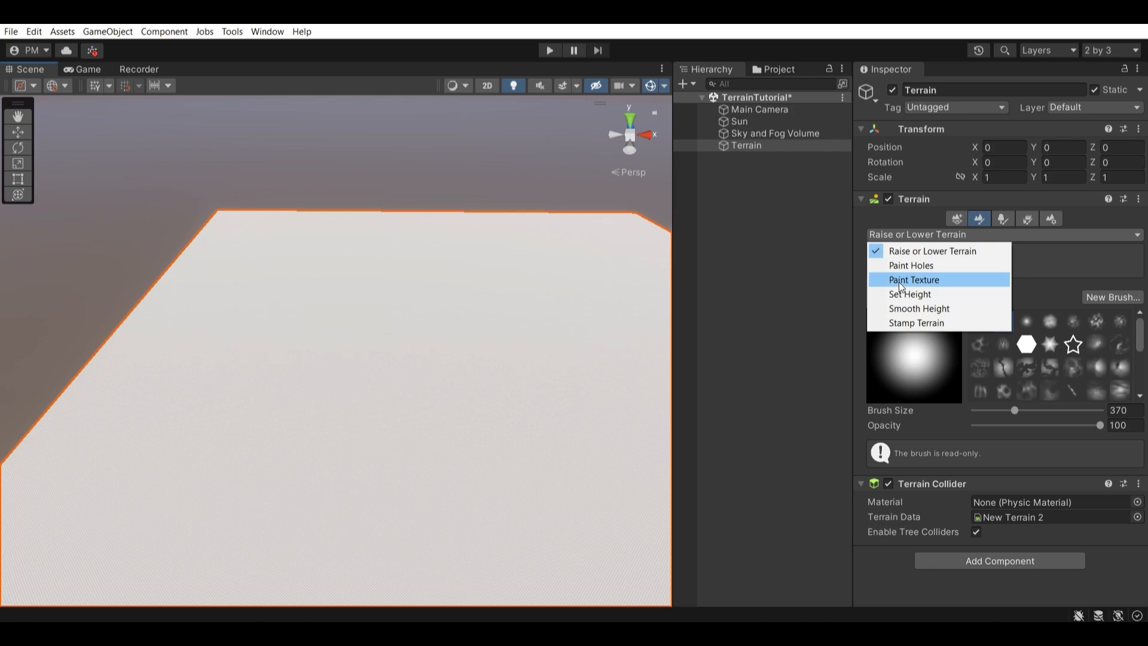
{"action": "left_click", "coordinate": [915, 280]}
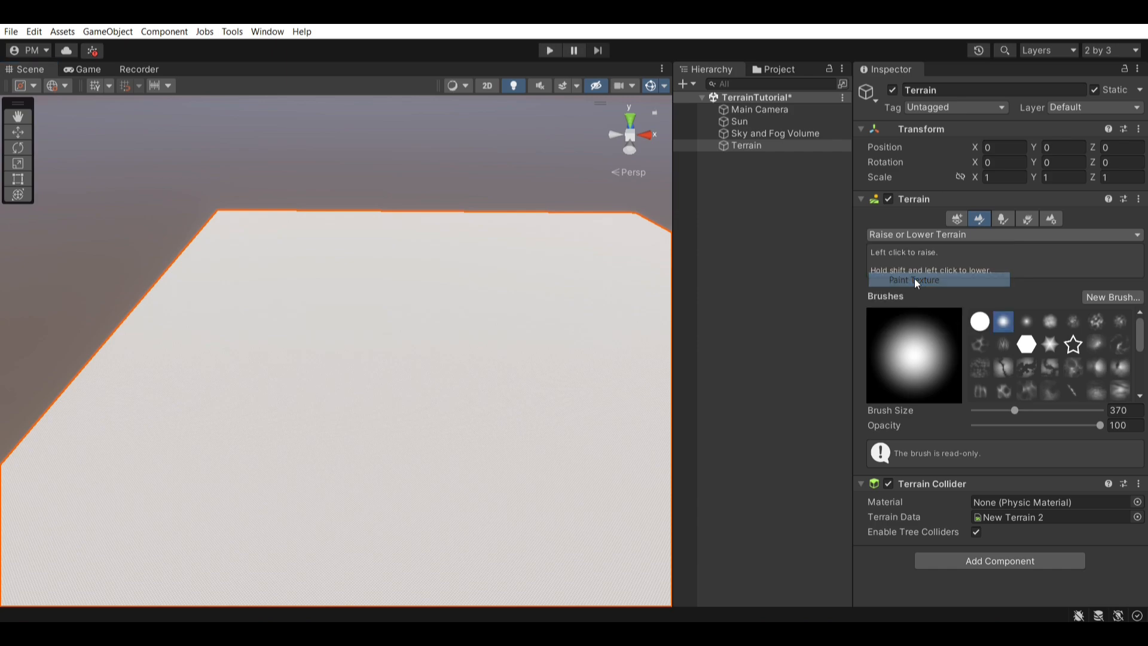
{"action": "scroll", "coordinate": [920, 357], "scroll_direction": "down", "scroll_amount": 2}
{"action": "scroll", "coordinate": [968, 369], "scroll_direction": "down", "scroll_amount": 2}
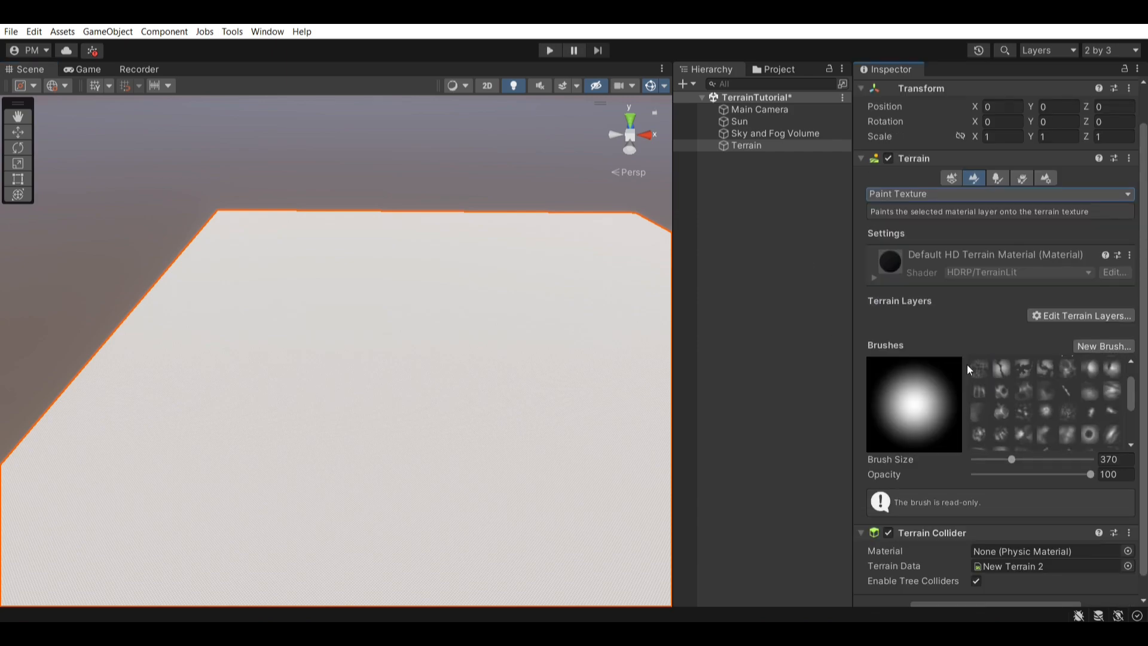
- Add the existing Grass layer as the terrain's first texture layer
{"action": "left_click", "coordinate": [1059, 315]}
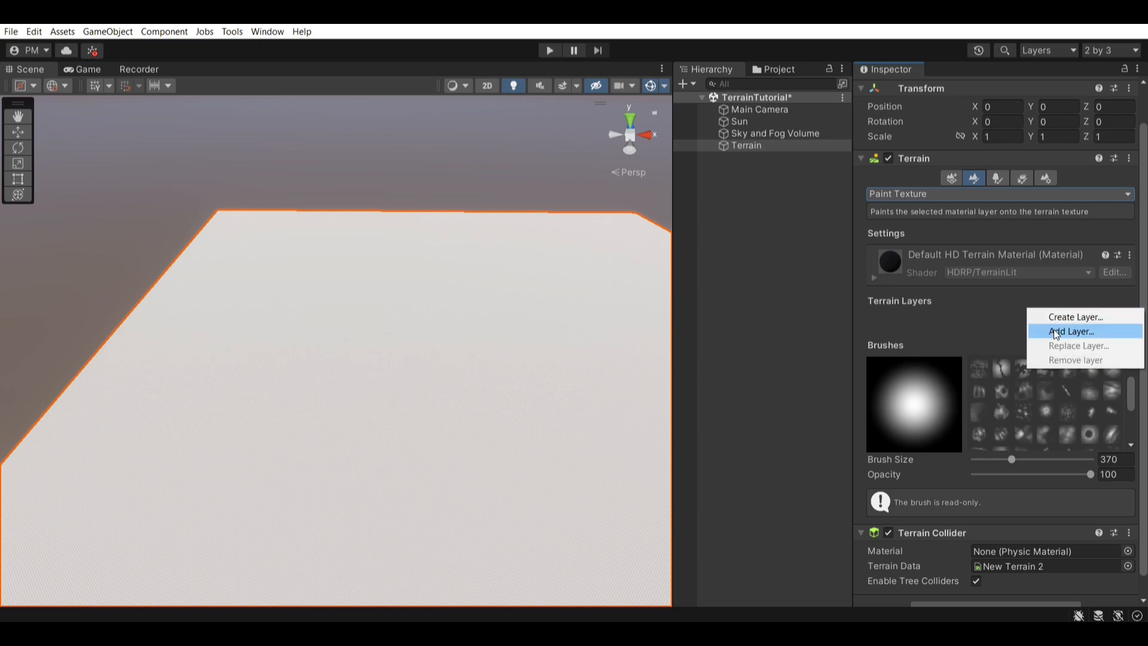
{"action": "left_click", "coordinate": [1056, 332]}
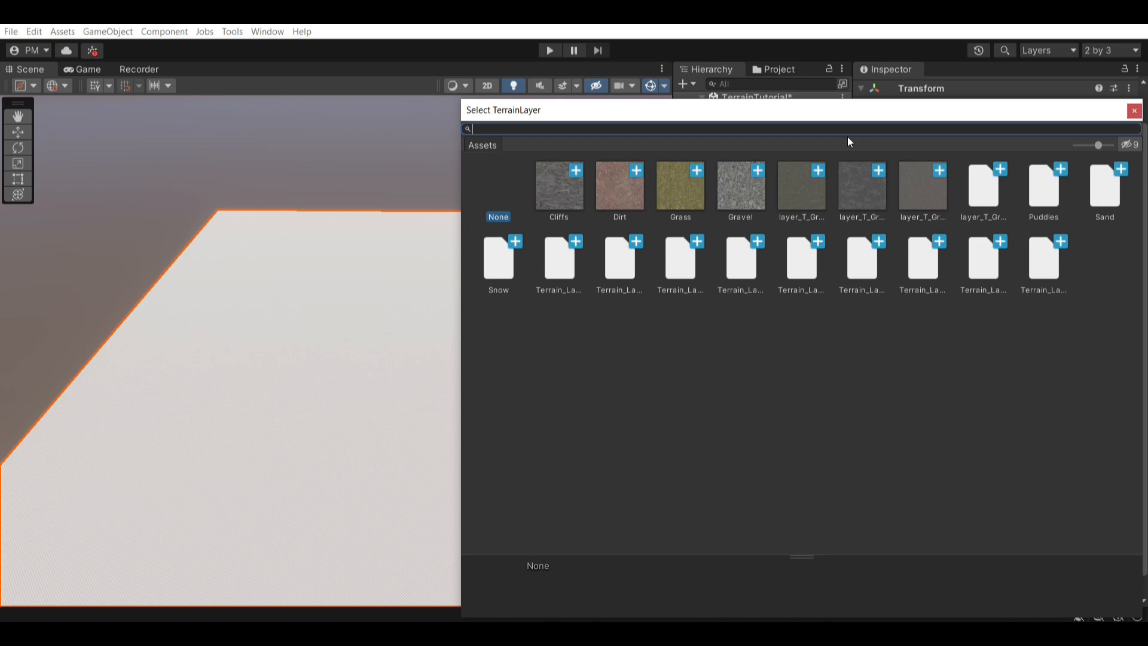
{"action": "left_click_drag", "start_coordinate": [839, 118], "coordinate": [638, 77]}
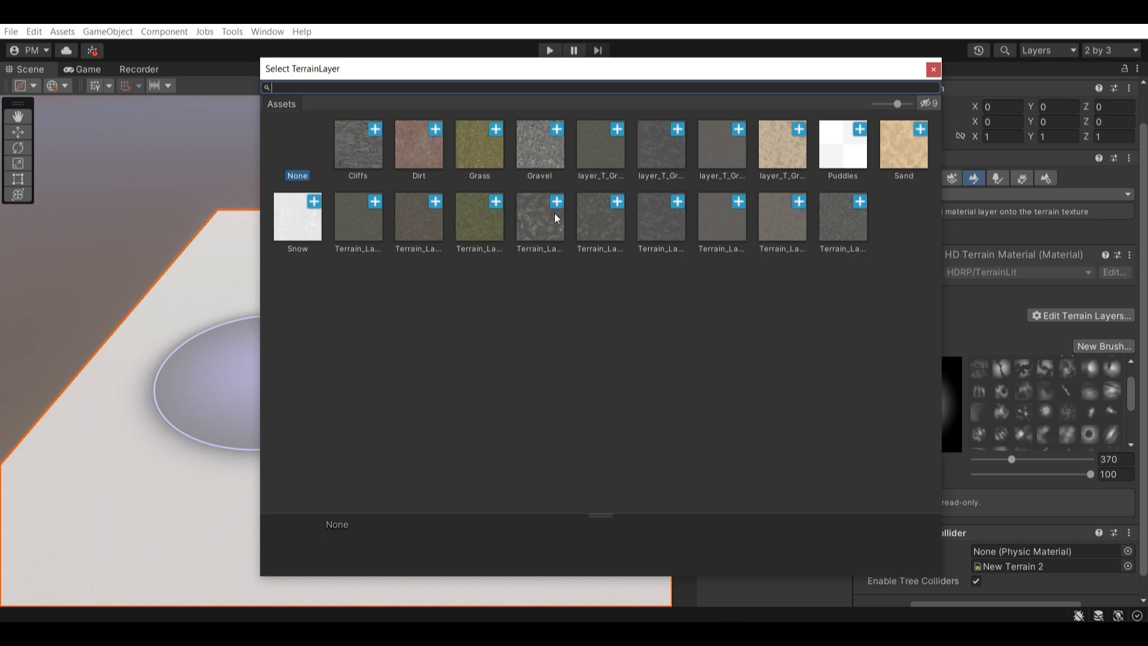
{"action": "double_click", "coordinate": [469, 152]}
- Switch the terrain painting tool back to Raise or Lower Terrain
{"action": "mouse_move", "coordinate": [573, 354]}
{"action": "right_mouse_down"}
{"action": "mouse_move", "coordinate": [507, 172]}
{"action": "mouse_move", "coordinate": [536, 228]}
{"action": "mouse_move", "coordinate": [407, 415]}
{"action": "mouse_move", "coordinate": [453, 308]}
{"action": "mouse_move", "coordinate": [568, 236]}
{"action": "mouse_move", "coordinate": [608, 258]}
{"action": "mouse_move", "coordinate": [494, 317]}
{"action": "mouse_move", "coordinate": [529, 315]}
{"action": "mouse_move", "coordinate": [433, 276]}
{"action": "mouse_move", "coordinate": [556, 350]}
{"action": "right_mouse_up"}
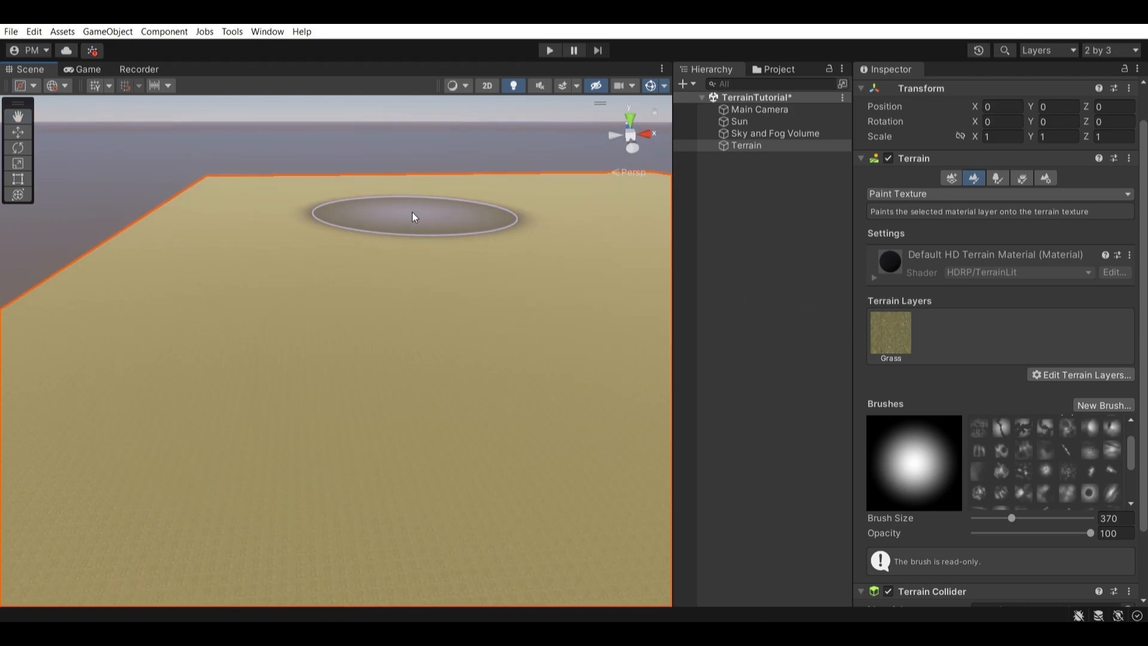
{"action": "scroll", "coordinate": [426, 219], "scroll_direction": "up", "scroll_amount": 2}
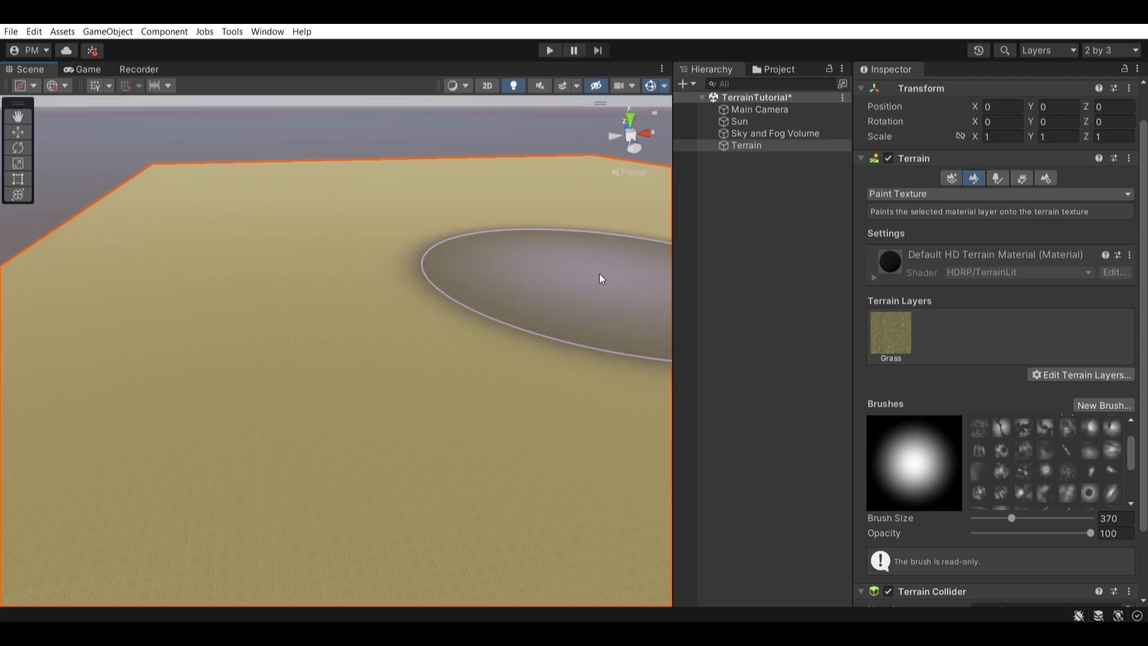
{"action": "mouse_move", "coordinate": [600, 277]}
{"action": "middle_mouse_down"}
{"action": "mouse_move", "coordinate": [610, 290]}
{"action": "mouse_move", "coordinate": [574, 287]}
{"action": "mouse_move", "coordinate": [541, 317]}
{"action": "middle_mouse_up"}
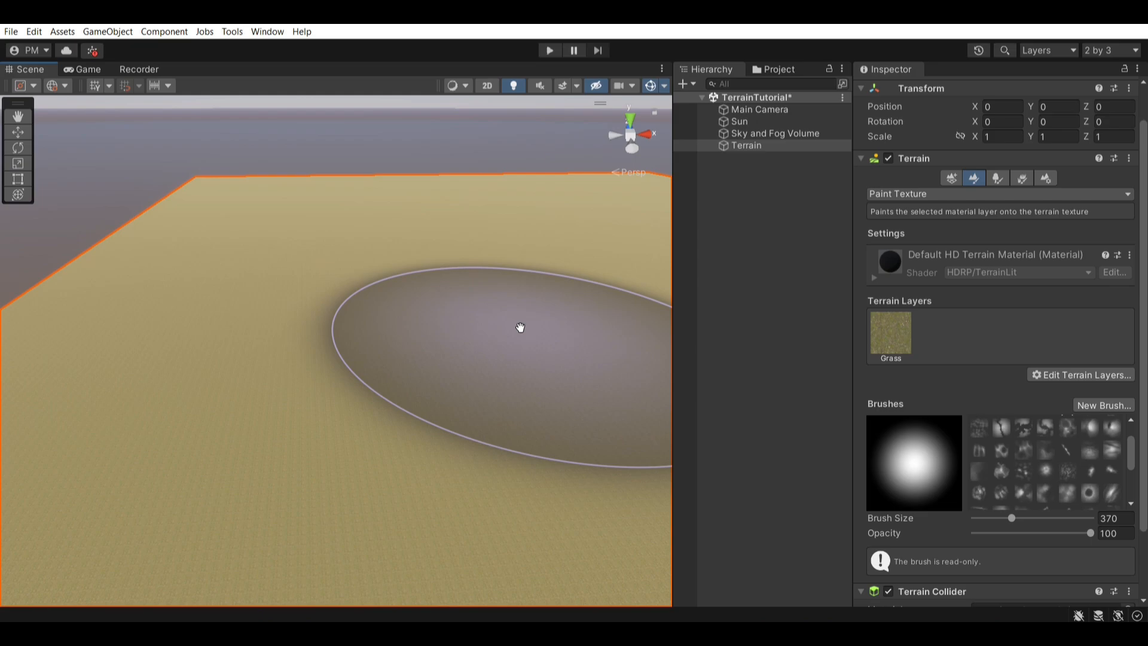
{"action": "left_click", "coordinate": [929, 193]}
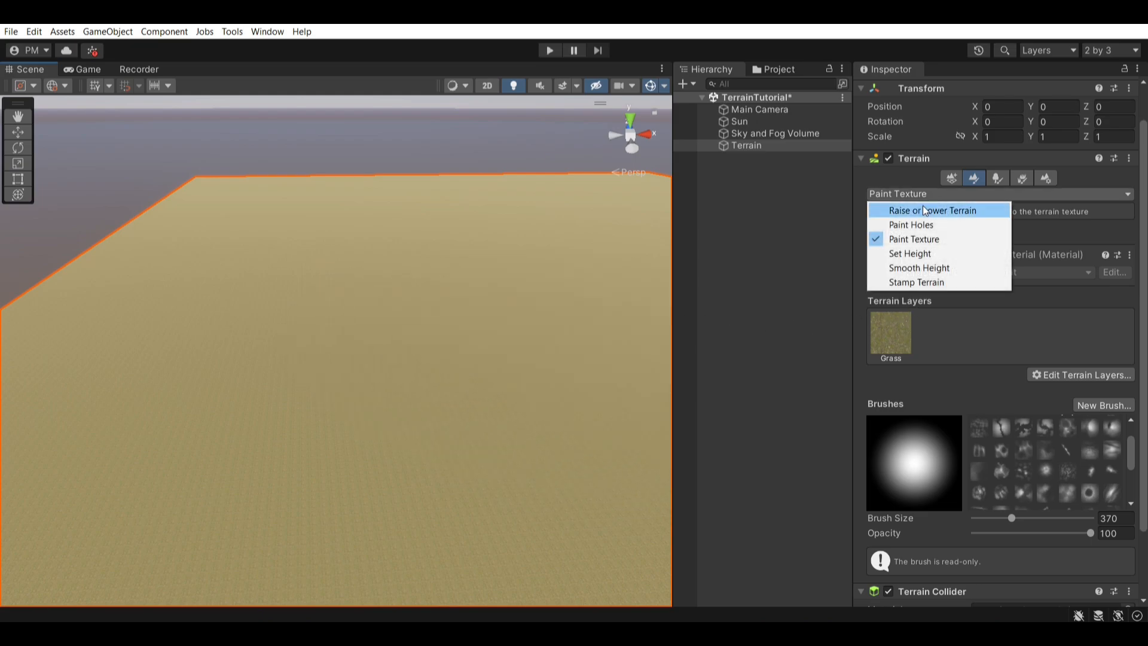
{"action": "left_click", "coordinate": [923, 210]}
- Raise a smooth hill on the grass terrain with the soft round brush at size 370 and opacity 100
{"action": "right_click_drag", "start_coordinate": [456, 269], "coordinate": [422, 287]}
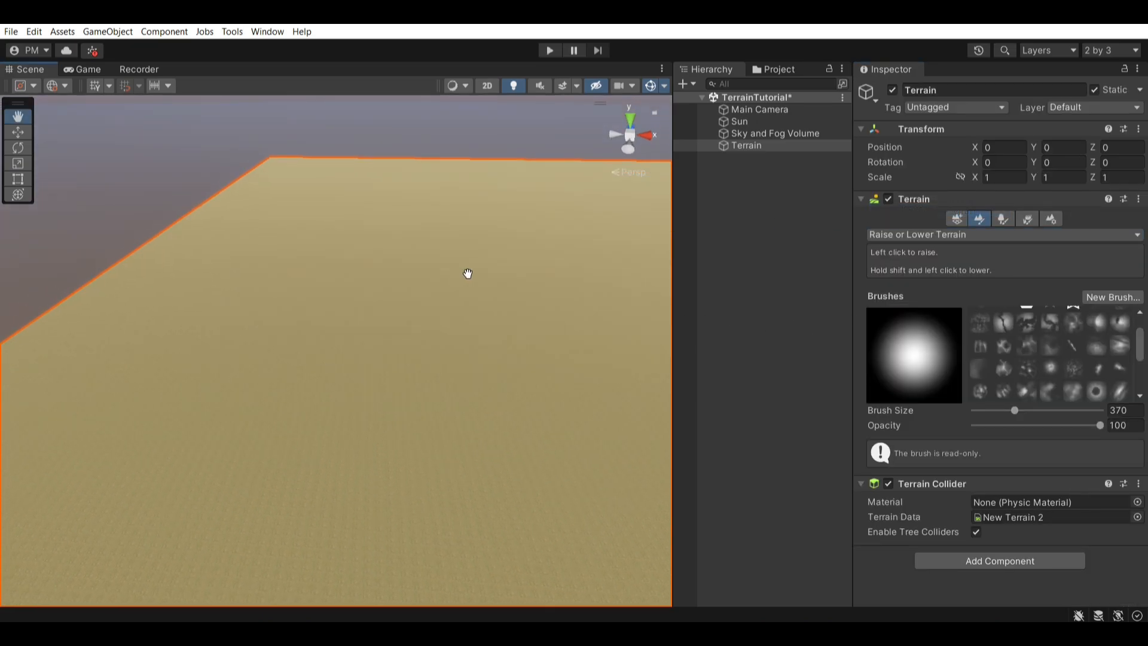
{"action": "middle_click_drag", "start_coordinate": [467, 274], "coordinate": [578, 255]}
{"action": "right_click_drag", "start_coordinate": [578, 255], "coordinate": [501, 295]}
{"action": "mouse_move", "coordinate": [501, 296]}
{"action": "middle_mouse_down"}
{"action": "mouse_move", "coordinate": [536, 233]}
{"action": "mouse_move", "coordinate": [632, 172]}
{"action": "mouse_move", "coordinate": [493, 239]}
{"action": "mouse_move", "coordinate": [479, 304]}
{"action": "mouse_move", "coordinate": [279, 317]}
{"action": "middle_mouse_up"}
{"action": "right_click_drag", "start_coordinate": [277, 321], "coordinate": [402, 287]}
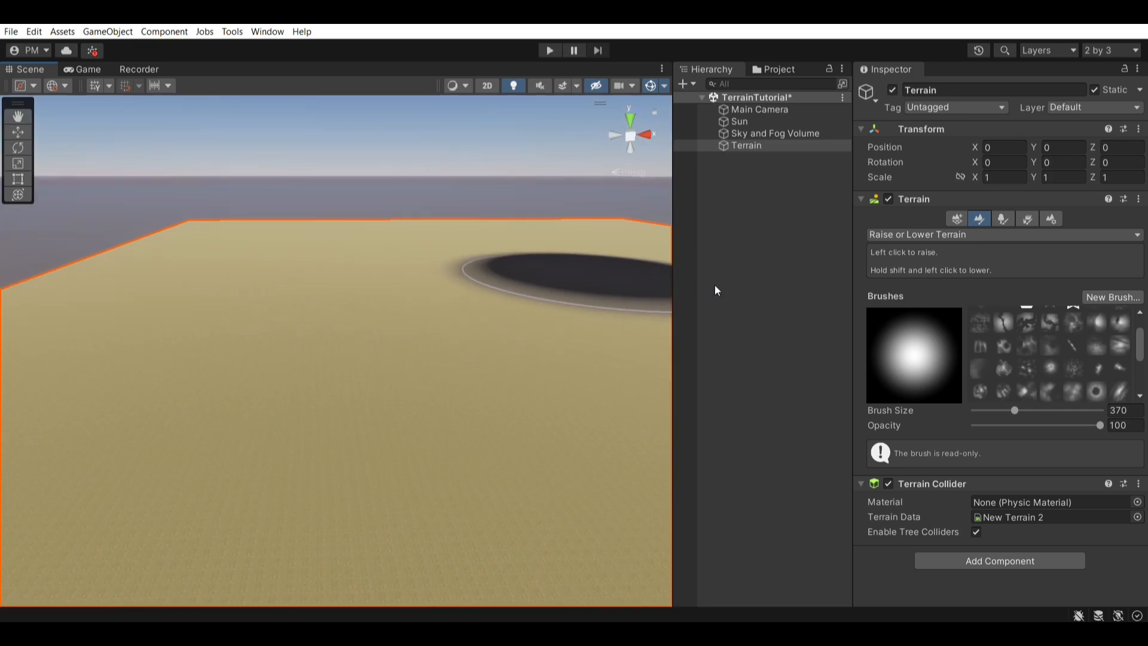
{"action": "scroll", "coordinate": [1004, 382], "scroll_direction": "up", "scroll_amount": 2}
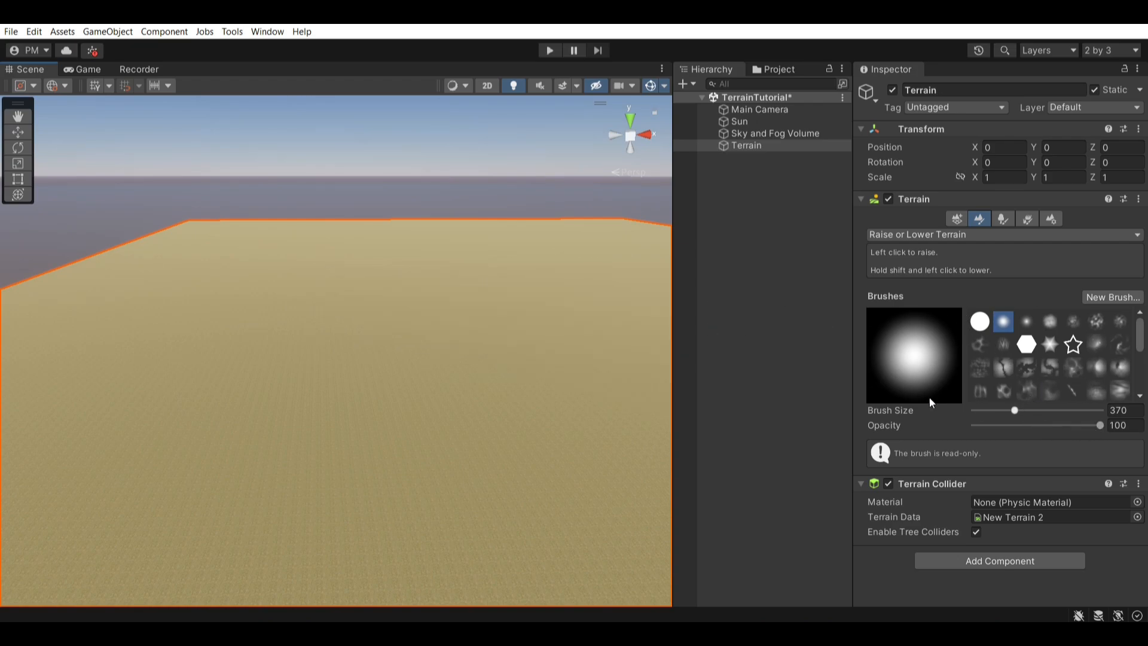
{"action": "mouse_move", "coordinate": [369, 209]}
{"action": "middle_mouse_down"}
{"action": "mouse_move", "coordinate": [499, 272]}
{"action": "mouse_move", "coordinate": [322, 266]}
{"action": "middle_mouse_up"}
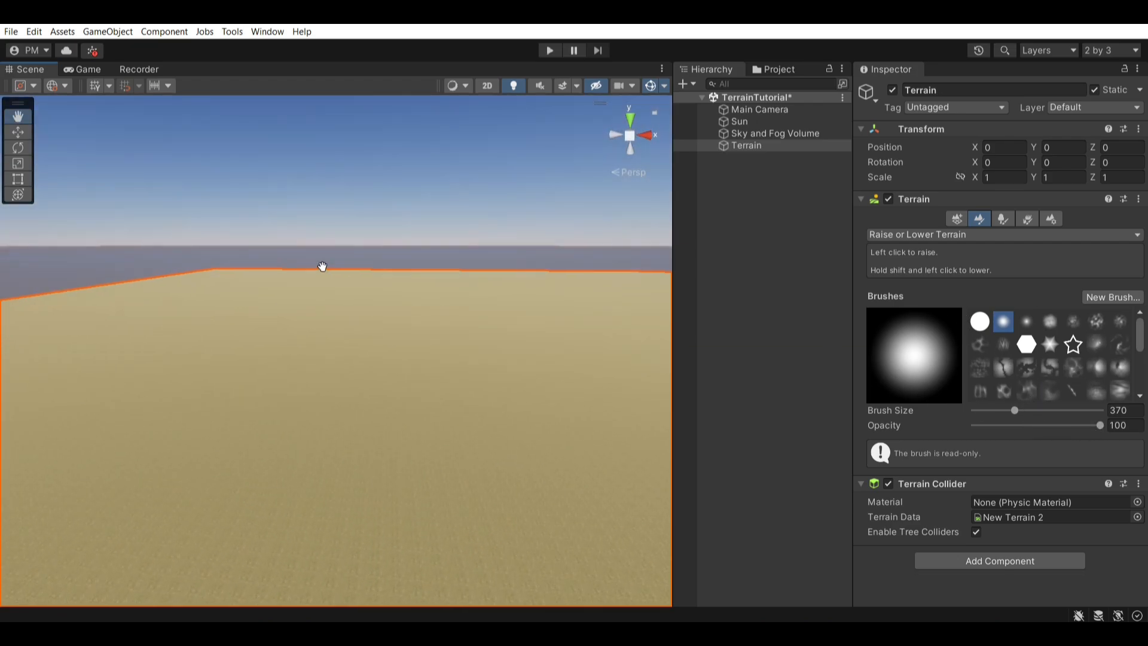
{"action": "left_click_drag", "start_coordinate": [319, 287], "coordinate": [339, 317]}
- Set the brush opacity to 10 and gradually build up another hill beside the first one
{"action": "right_click_drag", "start_coordinate": [558, 273], "coordinate": [480, 264]}
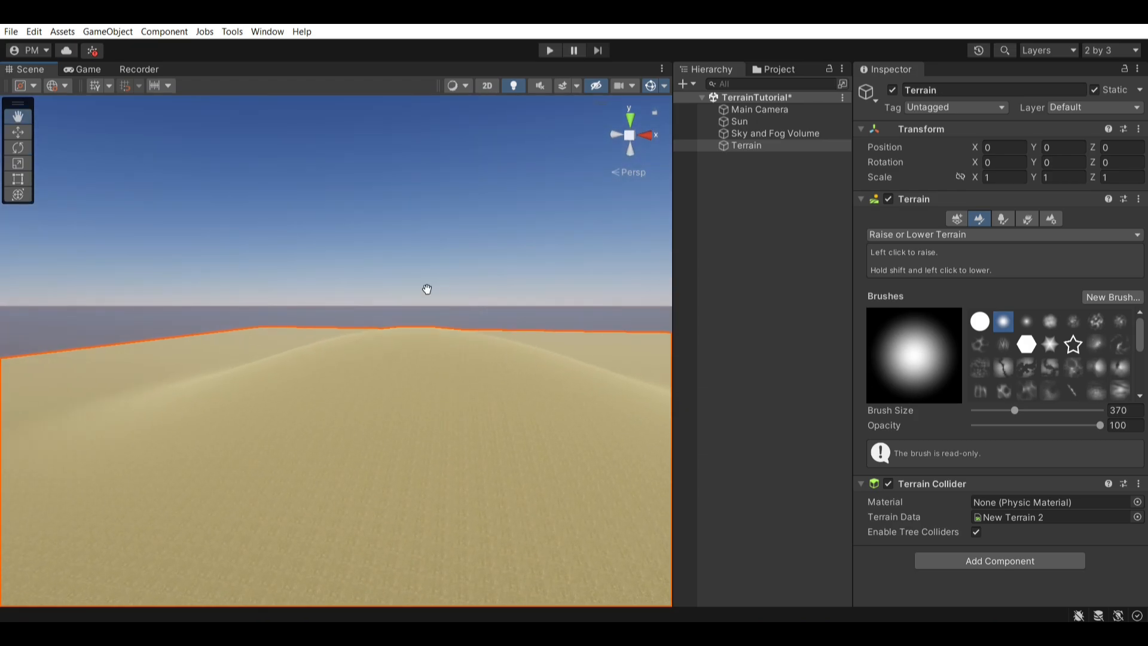
{"action": "mouse_move", "coordinate": [426, 289]}
{"action": "middle_mouse_down"}
{"action": "mouse_move", "coordinate": [243, 233]}
{"action": "mouse_move", "coordinate": [433, 210]}
{"action": "mouse_move", "coordinate": [543, 214]}
{"action": "mouse_move", "coordinate": [269, 349]}
{"action": "mouse_move", "coordinate": [282, 351]}
{"action": "middle_mouse_up"}
{"action": "right_click_drag", "start_coordinate": [427, 302], "coordinate": [335, 338]}
{"action": "middle_click_drag", "start_coordinate": [356, 342], "coordinate": [261, 375]}
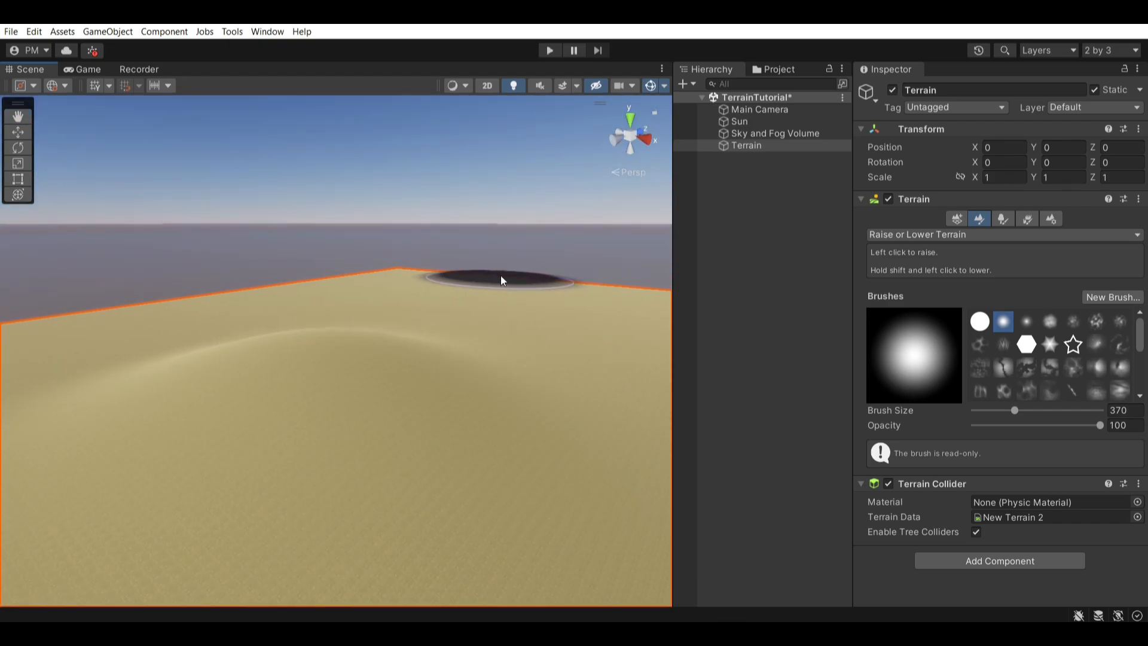
{"action": "mouse_move", "coordinate": [551, 251]}
{"action": "middle_mouse_down"}
{"action": "mouse_move", "coordinate": [412, 358]}
{"action": "mouse_move", "coordinate": [574, 157]}
{"action": "middle_mouse_up"}
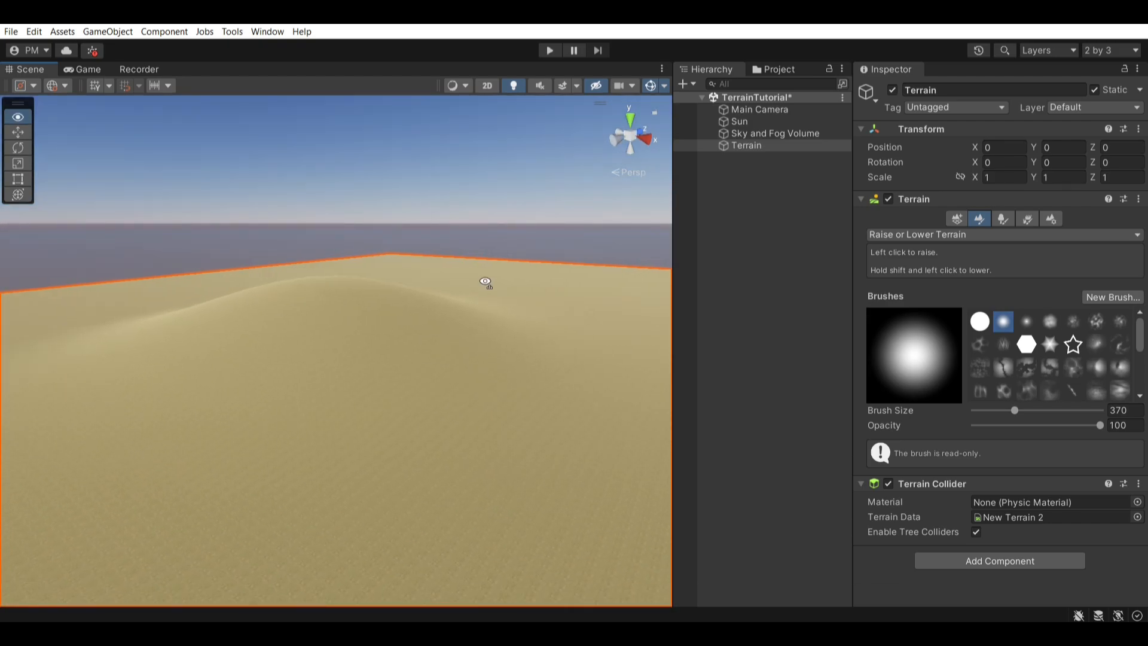
{"action": "mouse_move", "coordinate": [374, 284]}
{"action": "right_mouse_down"}
{"action": "mouse_move", "coordinate": [458, 299]}
{"action": "mouse_move", "coordinate": [426, 246]}
{"action": "right_mouse_up"}
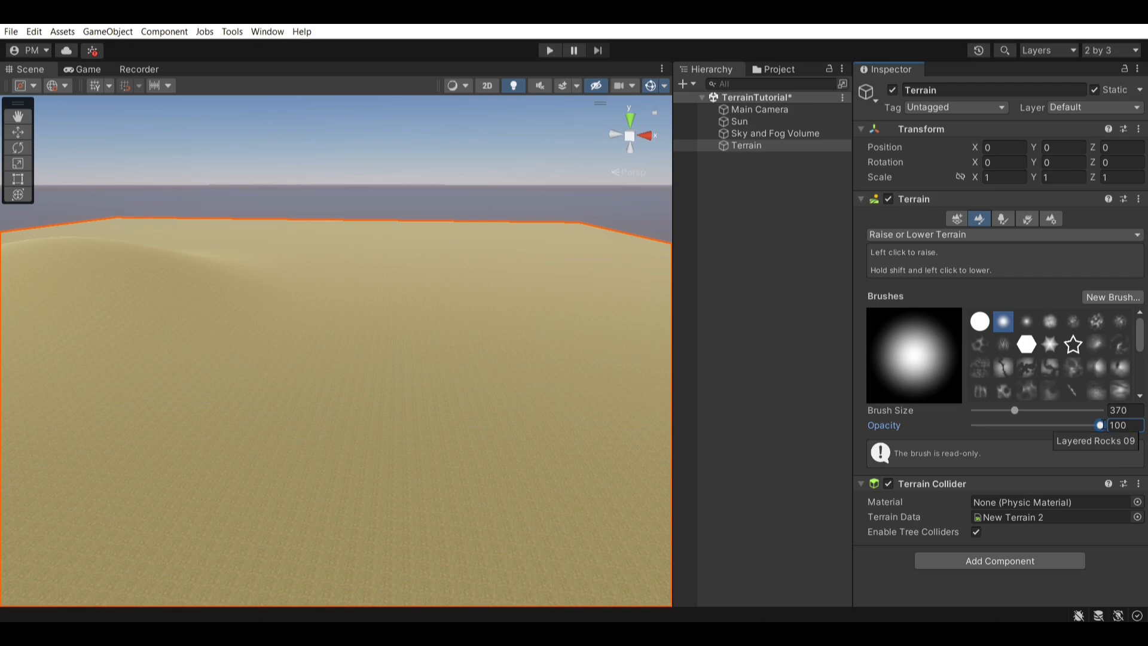
{"action": "left_click_drag", "start_coordinate": [1035, 425], "coordinate": [987, 426]}
{"action": "mouse_move", "coordinate": [325, 304]}
{"action": "middle_mouse_down"}
{"action": "mouse_move", "coordinate": [340, 307]}
{"action": "mouse_move", "coordinate": [303, 276]}
{"action": "middle_mouse_up"}
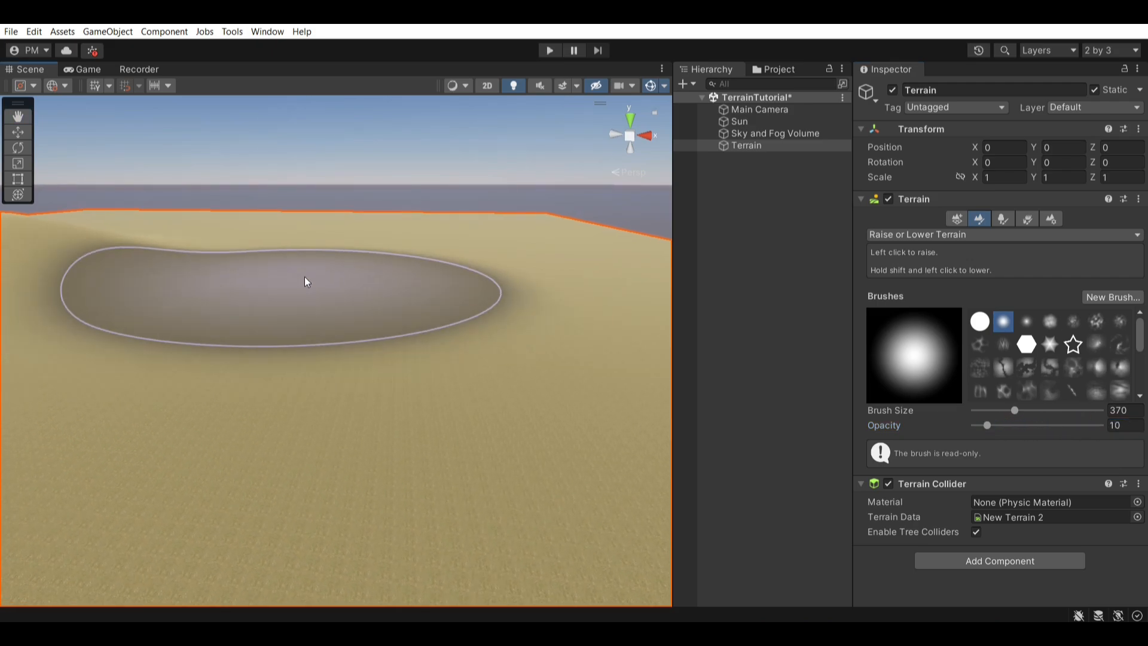
{"action": "left_click_drag", "start_coordinate": [392, 293], "coordinate": [390, 285]}
{"action": "right_click_drag", "start_coordinate": [389, 286], "coordinate": [361, 241]}
{"action": "mouse_move", "coordinate": [361, 241]}
{"action": "middle_mouse_down"}
{"action": "mouse_move", "coordinate": [366, 255]}
{"action": "mouse_move", "coordinate": [354, 231]}
{"action": "mouse_move", "coordinate": [395, 231]}
{"action": "mouse_move", "coordinate": [379, 261]}
{"action": "middle_mouse_up"}
{"action": "right_click_drag", "start_coordinate": [379, 261], "coordinate": [455, 301]}
{"action": "mouse_move", "coordinate": [454, 302]}
{"action": "left_mouse_down"}
{"action": "mouse_move", "coordinate": [466, 285]}
{"action": "mouse_move", "coordinate": [418, 287]}
{"action": "mouse_move", "coordinate": [464, 259]}
{"action": "left_mouse_up"}
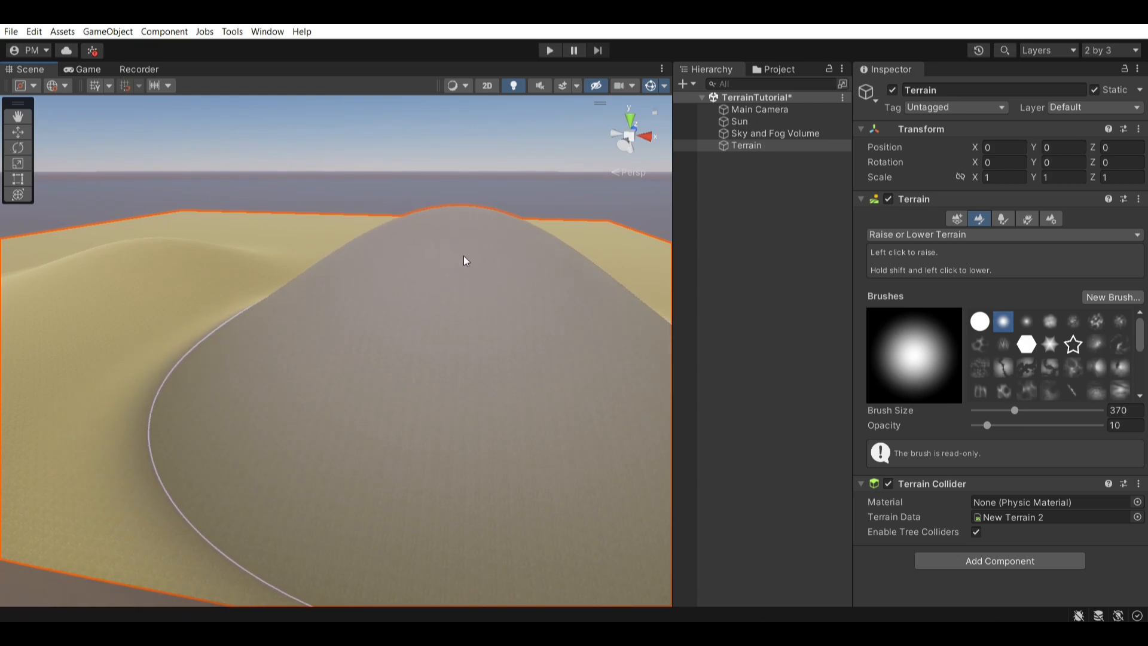
- Set the brush opacity back to 100 and raise a broad mountain ridge across the middle of the terrain
{"action": "mouse_move", "coordinate": [464, 259]}
{"action": "middle_mouse_down"}
{"action": "mouse_move", "coordinate": [325, 257]}
{"action": "mouse_move", "coordinate": [549, 286]}
{"action": "mouse_move", "coordinate": [622, 316]}
{"action": "middle_mouse_up"}
{"action": "right_click_drag", "start_coordinate": [287, 286], "coordinate": [358, 269]}
{"action": "middle_click_drag", "start_coordinate": [359, 269], "coordinate": [614, 363]}
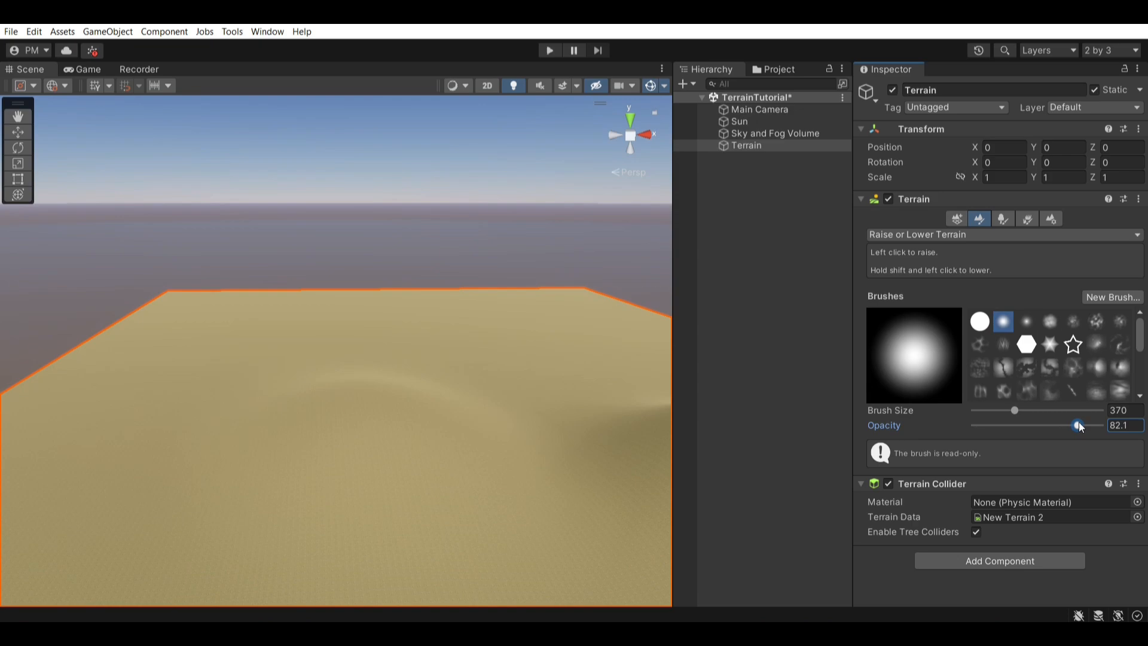
{"action": "mouse_move", "coordinate": [628, 382]}
{"action": "left_mouse_down"}
{"action": "mouse_move", "coordinate": [485, 370]}
{"action": "mouse_move", "coordinate": [448, 341]}
{"action": "mouse_move", "coordinate": [333, 336]}
{"action": "left_mouse_up"}
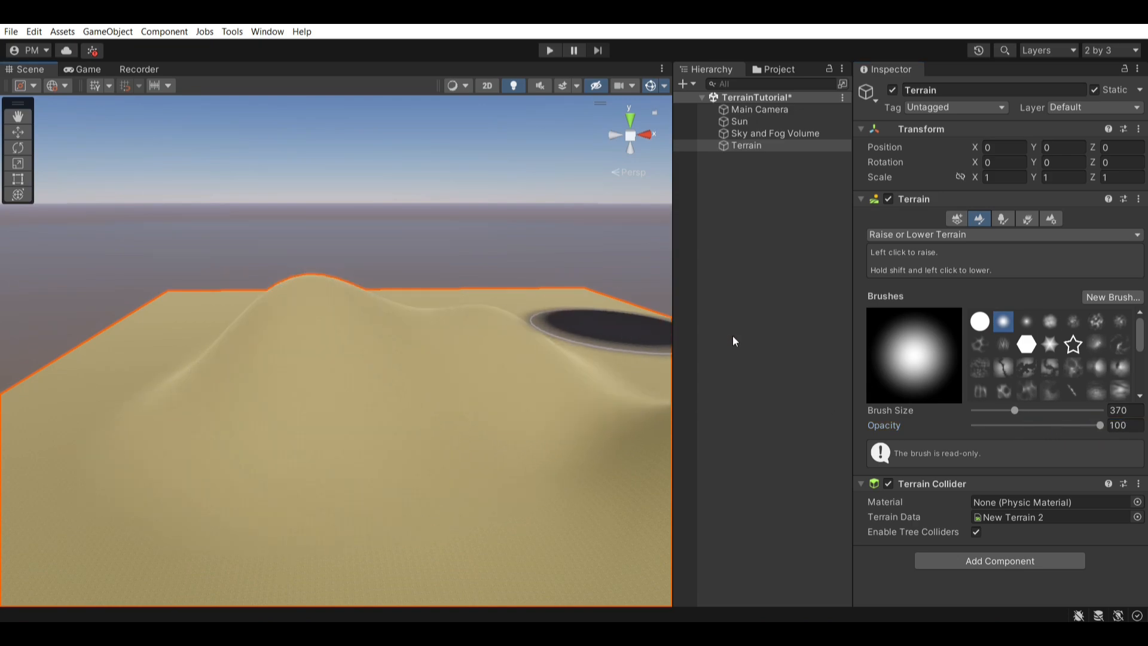
- Undo the sculpted hills and ridge, back to the flat grass terrain
{"action": "right_click_drag", "start_coordinate": [428, 359], "coordinate": [492, 367]}
{"action": "middle_click_drag", "start_coordinate": [492, 366], "coordinate": [367, 348]}
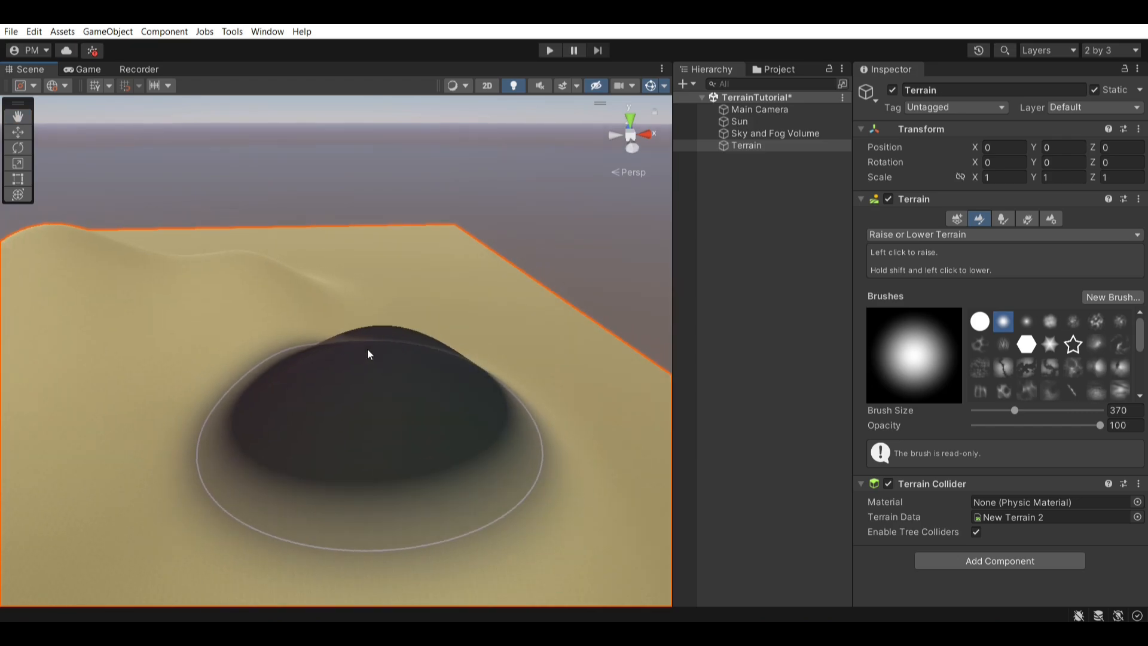
{"action": "right_click_drag", "start_coordinate": [366, 348], "coordinate": [364, 361]}
{"action": "key", "text": "ctrl+z"}
{"action": "key", "text": "ctrl+z"}
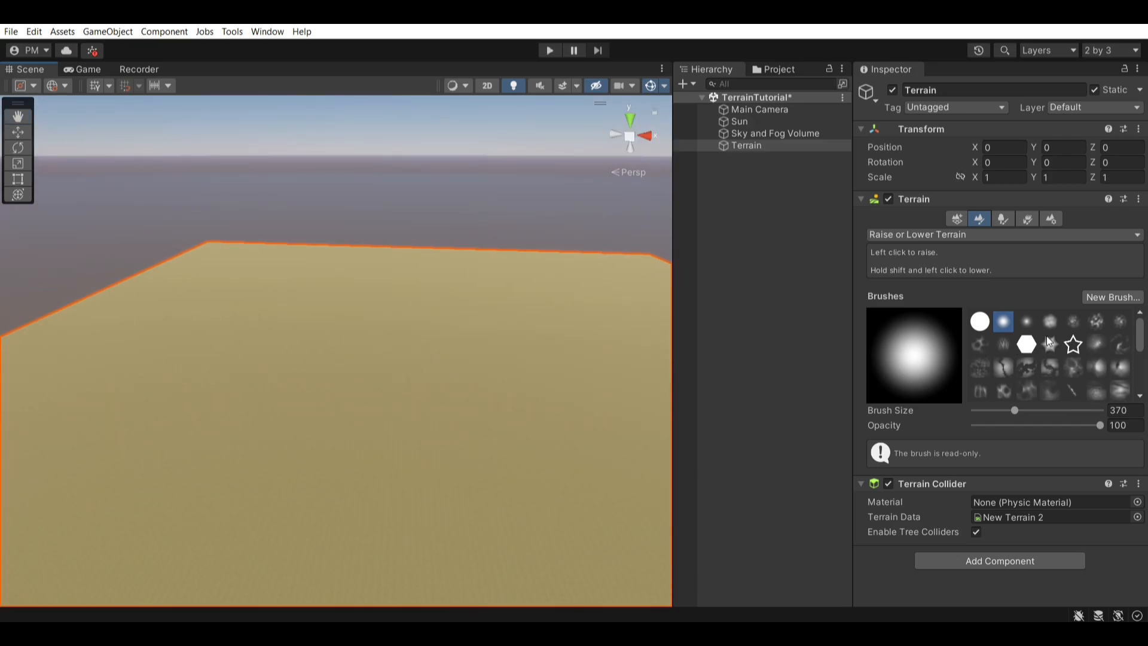
- Choose the Canyon 04 brush and set its size to 1582 to span the whole terrain
{"action": "scroll", "coordinate": [1046, 336], "scroll_direction": "down", "scroll_amount": 3}
{"action": "scroll", "coordinate": [1051, 347], "scroll_direction": "up", "scroll_amount": 3}
{"action": "left_click", "coordinate": [1007, 365]}
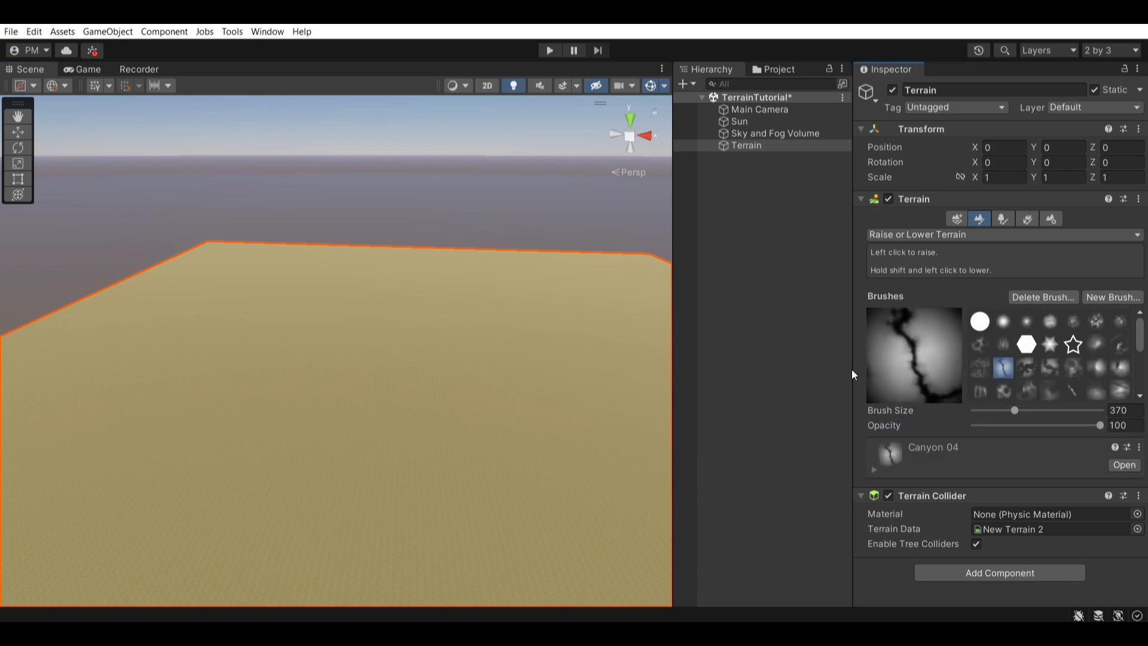
{"action": "left_click", "coordinate": [398, 333]}
{"action": "mouse_move", "coordinate": [397, 333]}
{"action": "right_mouse_down"}
{"action": "mouse_move", "coordinate": [292, 341]}
{"action": "mouse_move", "coordinate": [440, 337]}
{"action": "right_mouse_up"}
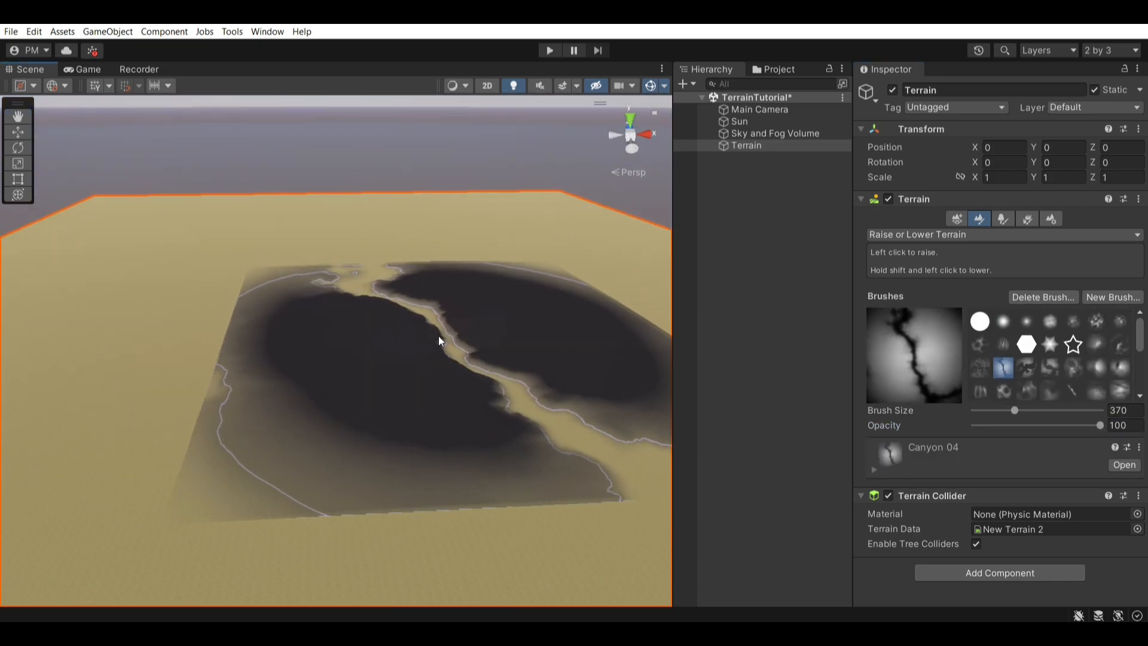
{"action": "mouse_move", "coordinate": [441, 337]}
{"action": "middle_mouse_down"}
{"action": "mouse_move", "coordinate": [456, 325]}
{"action": "mouse_move", "coordinate": [410, 332]}
{"action": "mouse_move", "coordinate": [374, 371]}
{"action": "middle_mouse_up"}
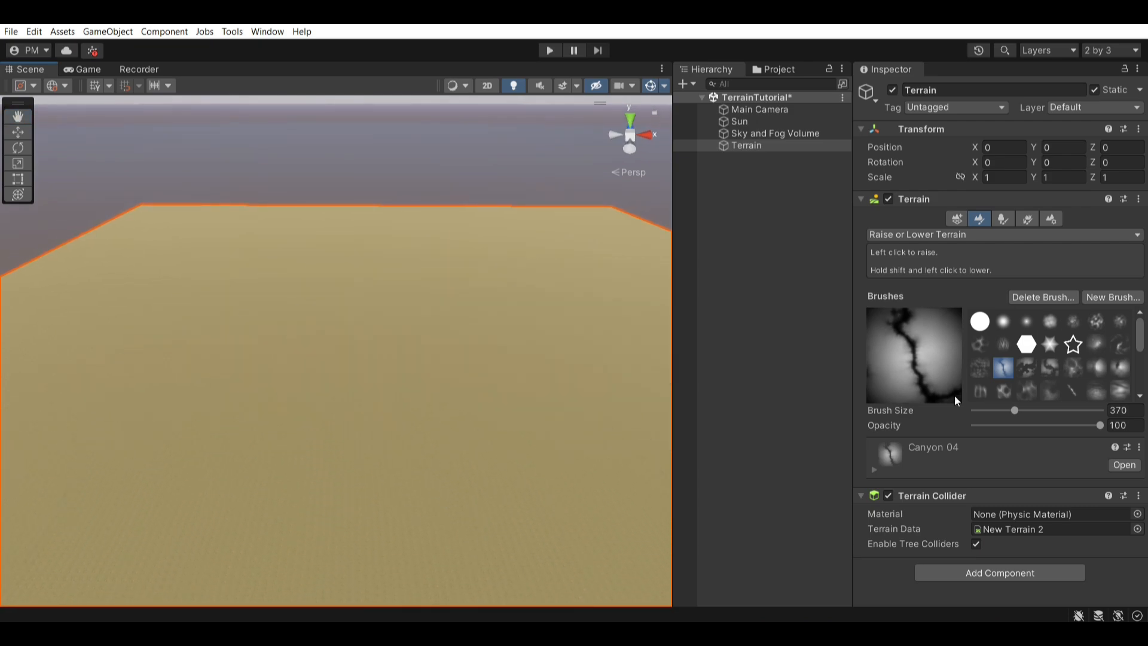
{"action": "left_click_drag", "start_coordinate": [1038, 408], "coordinate": [1040, 409]}
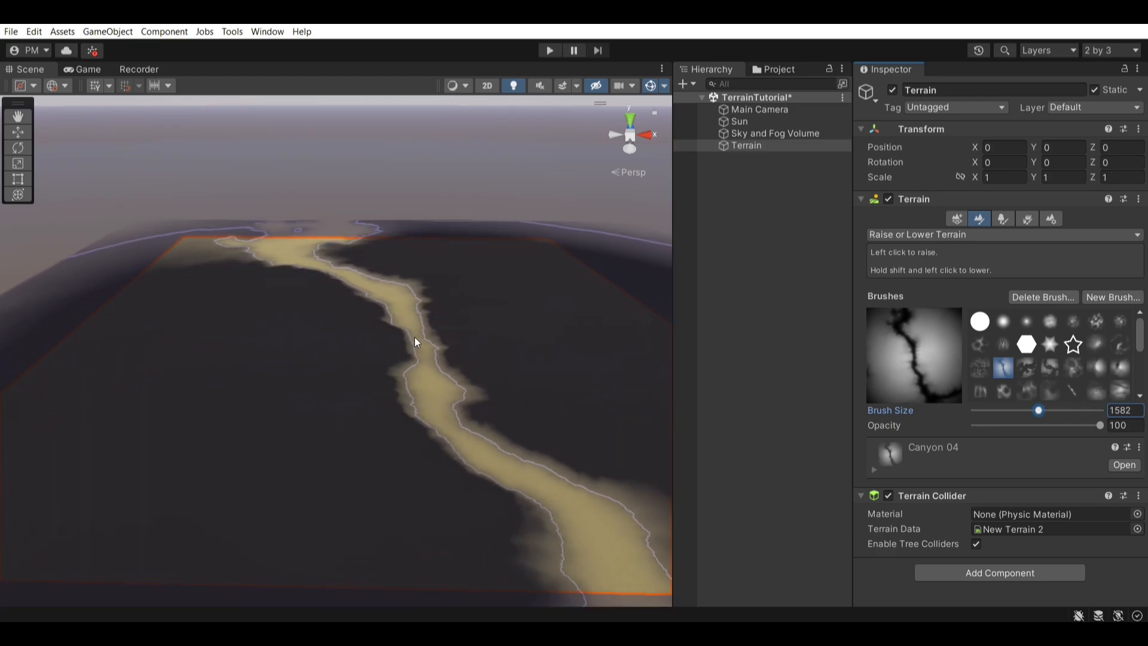
- Raise the ground across the whole terrain with the canyon brush, leaving a winding valley, and inspect it with the terrain deselected
{"action": "left_click", "coordinate": [386, 329]}
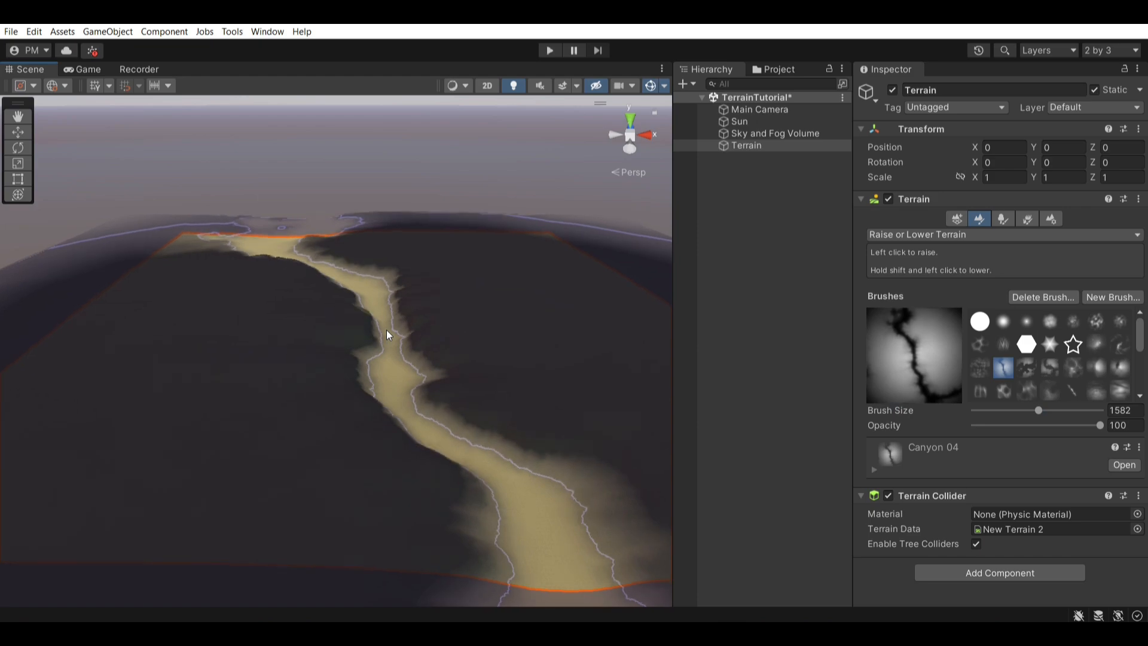
{"action": "left_click", "coordinate": [690, 340]}
{"action": "middle_click_drag", "start_coordinate": [456, 339], "coordinate": [281, 215]}
{"action": "right_click_drag", "start_coordinate": [421, 380], "coordinate": [376, 308]}
{"action": "middle_click_drag", "start_coordinate": [364, 305], "coordinate": [630, 354]}
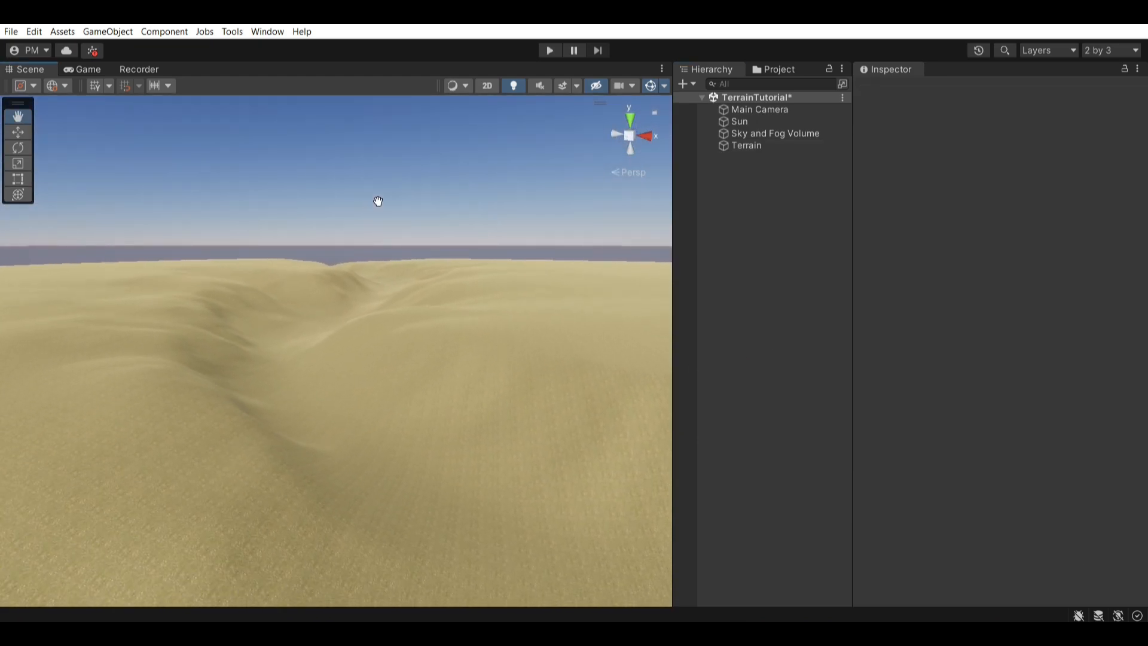
{"action": "right_click_drag", "start_coordinate": [316, 323], "coordinate": [161, 338]}
{"action": "middle_click_drag", "start_coordinate": [162, 338], "coordinate": [374, 413]}
{"action": "right_click_drag", "start_coordinate": [268, 355], "coordinate": [425, 356]}
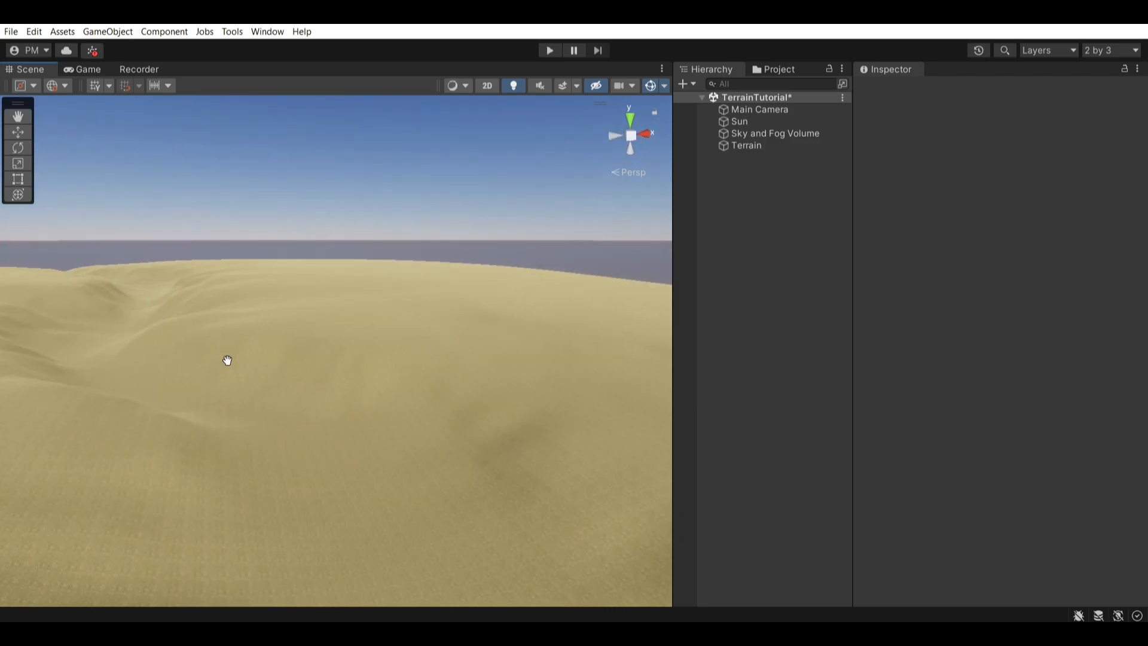
{"action": "middle_click_drag", "start_coordinate": [227, 360], "coordinate": [333, 326]}
- Switch the reselected terrain to the Paint Holes tool, ready over an open area with the soft round brush at size 88
{"action": "left_click", "coordinate": [917, 234]}
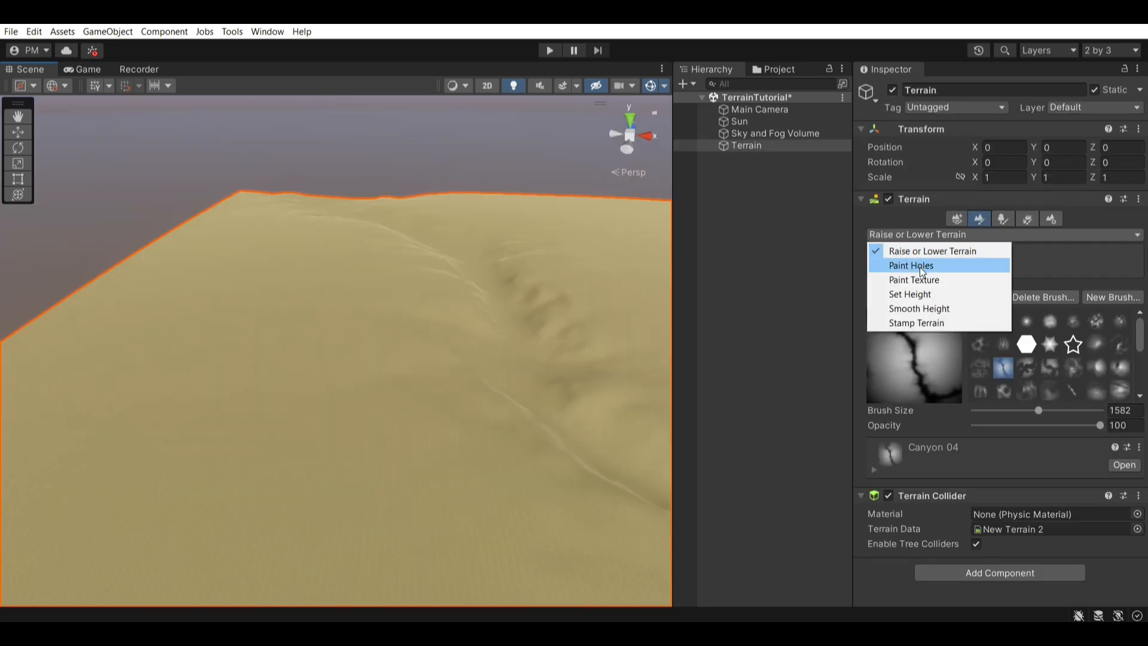
{"action": "left_click", "coordinate": [920, 267]}
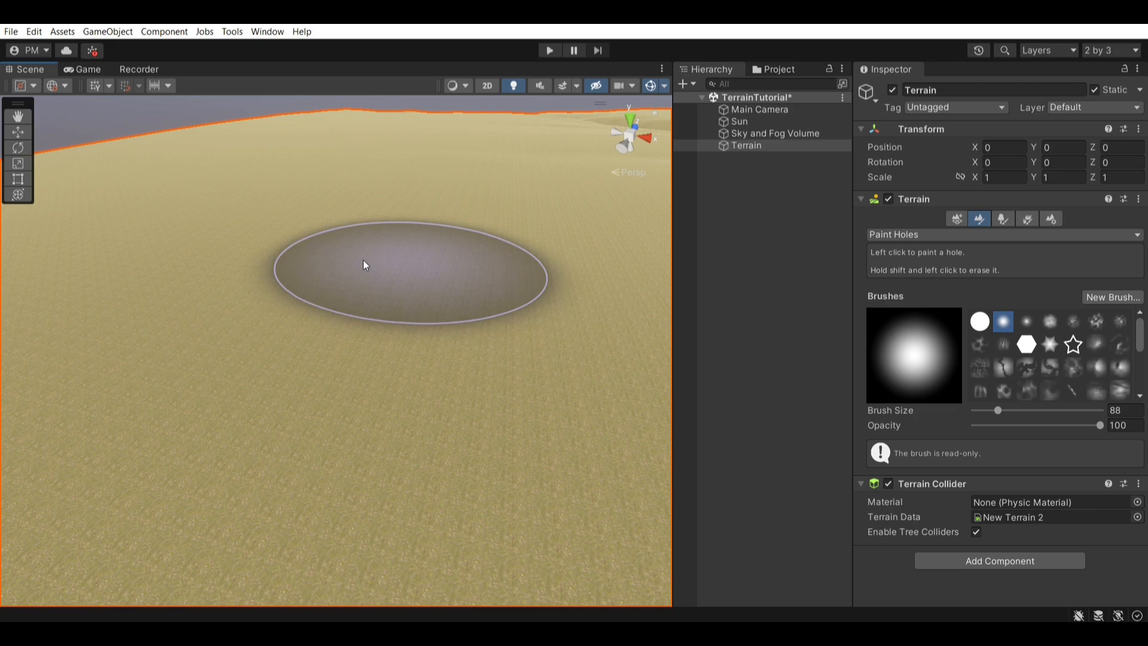
{"action": "scroll", "coordinate": [372, 279], "scroll_direction": "up", "scroll_amount": 5}
{"action": "scroll", "coordinate": [370, 345], "scroll_direction": "down", "scroll_amount": 4}
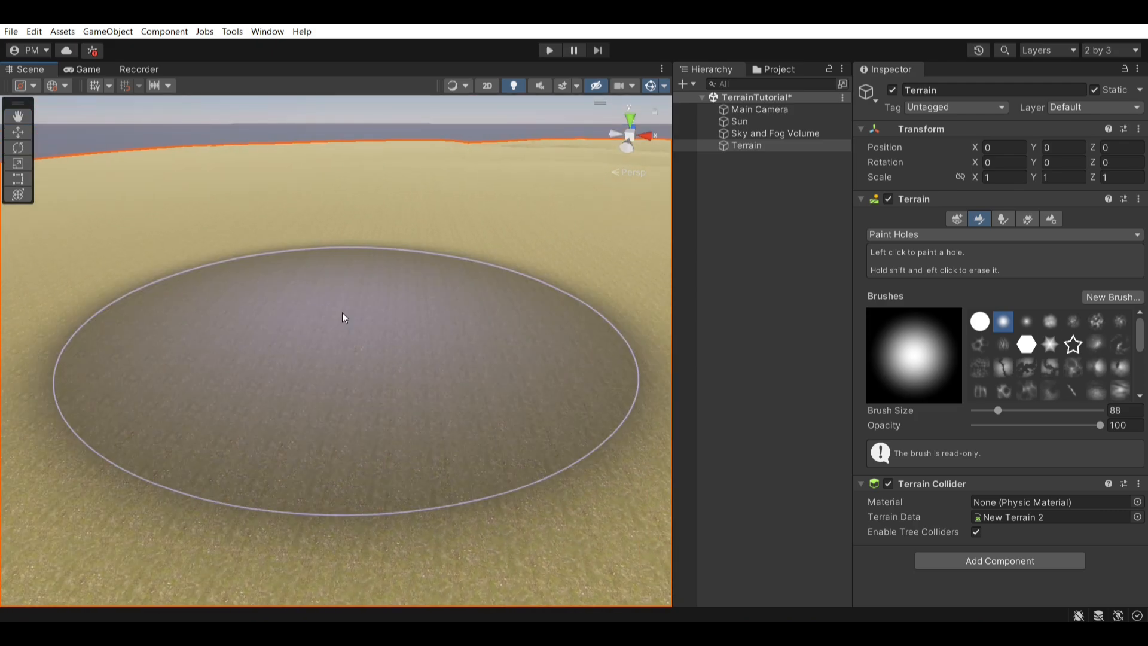
- Reduce the hole brush to size 64 and cut a round hole in the open ground
{"action": "scroll", "coordinate": [409, 353], "scroll_direction": "down", "scroll_amount": 4}
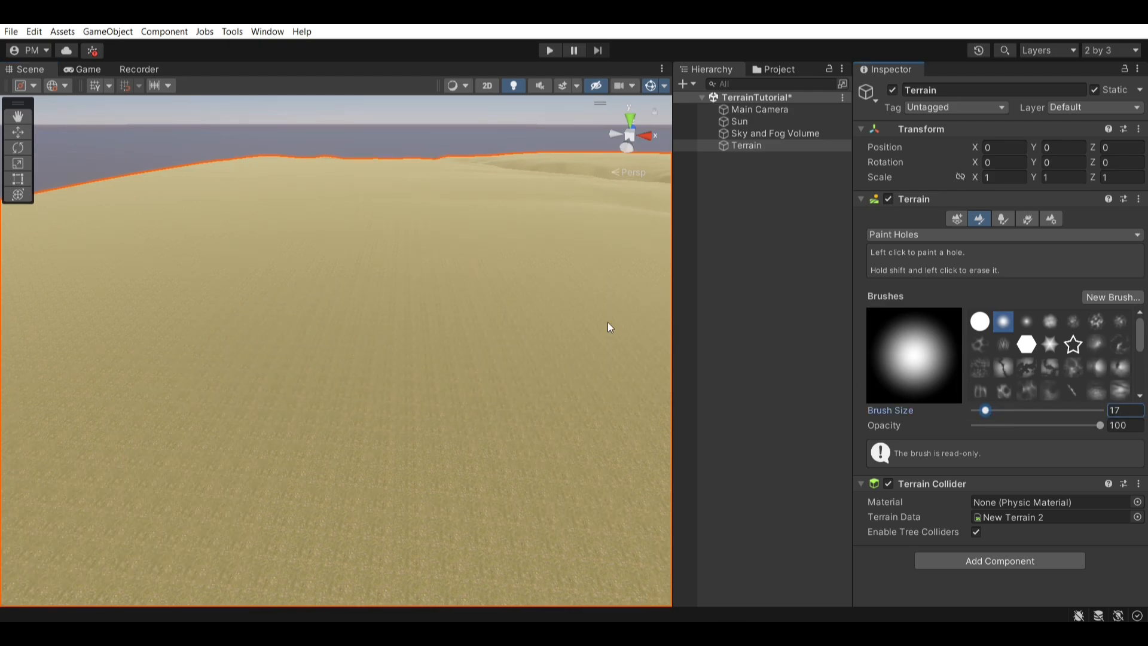
{"action": "middle_click_drag", "start_coordinate": [610, 328], "coordinate": [369, 300]}
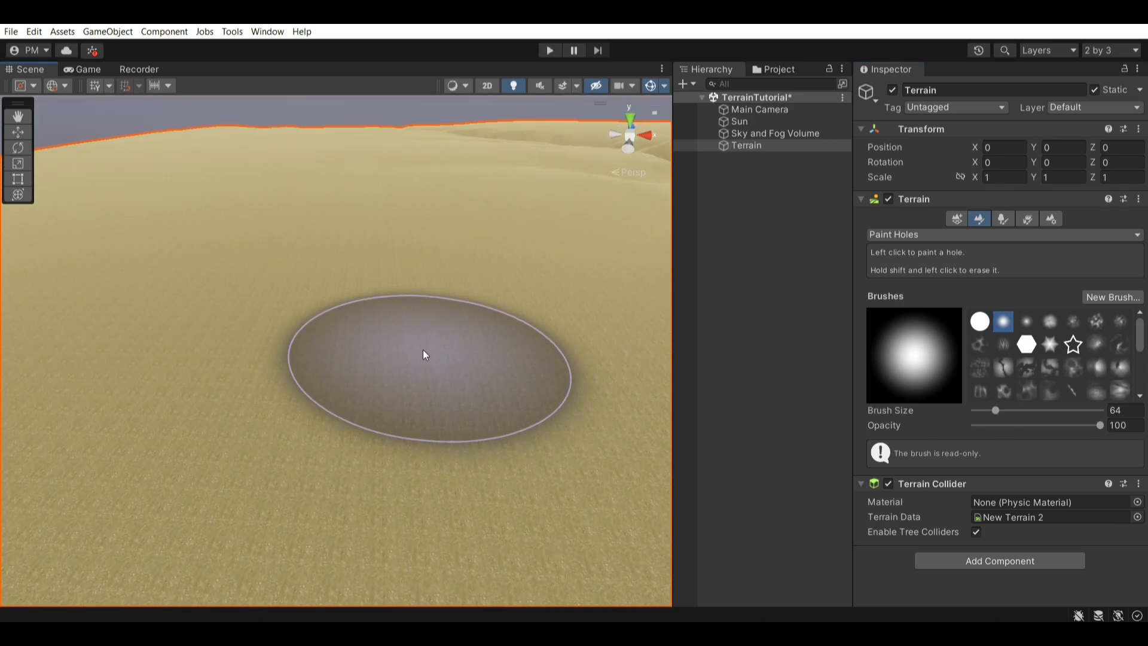
{"action": "left_click", "coordinate": [422, 349]}
{"action": "middle_click_drag", "start_coordinate": [455, 334], "coordinate": [354, 295]}
{"action": "scroll", "coordinate": [268, 331], "scroll_direction": "up", "scroll_amount": 3}
{"action": "right_click_drag", "start_coordinate": [268, 331], "coordinate": [371, 341]}
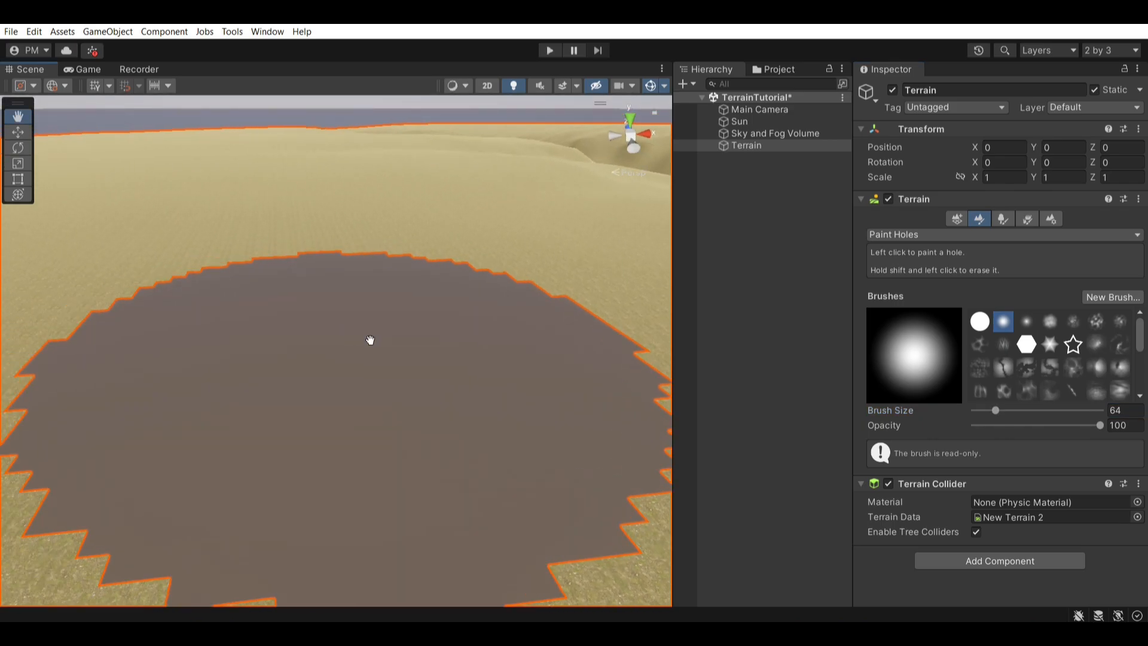
- Lower the brush opacity to 39.7 and widen the hole sideways into an elongated opening
{"action": "middle_click_drag", "start_coordinate": [269, 302], "coordinate": [338, 321]}
{"action": "right_click_drag", "start_coordinate": [338, 320], "coordinate": [505, 246]}
{"action": "mouse_move", "coordinate": [504, 246]}
{"action": "middle_mouse_down"}
{"action": "mouse_move", "coordinate": [553, 200]}
{"action": "mouse_move", "coordinate": [533, 192]}
{"action": "mouse_move", "coordinate": [452, 240]}
{"action": "mouse_move", "coordinate": [412, 299]}
{"action": "middle_mouse_up"}
{"action": "mouse_move", "coordinate": [412, 299]}
{"action": "right_mouse_down"}
{"action": "mouse_move", "coordinate": [287, 325]}
{"action": "mouse_move", "coordinate": [371, 299]}
{"action": "right_mouse_up"}
{"action": "mouse_move", "coordinate": [371, 298]}
{"action": "middle_mouse_down"}
{"action": "mouse_move", "coordinate": [404, 287]}
{"action": "mouse_move", "coordinate": [332, 336]}
{"action": "mouse_move", "coordinate": [334, 374]}
{"action": "middle_mouse_up"}
{"action": "scroll", "coordinate": [328, 337], "scroll_direction": "down", "scroll_amount": 3}
{"action": "scroll", "coordinate": [335, 374], "scroll_direction": "up", "scroll_amount": 2}
{"action": "right_click_drag", "start_coordinate": [335, 374], "coordinate": [328, 405]}
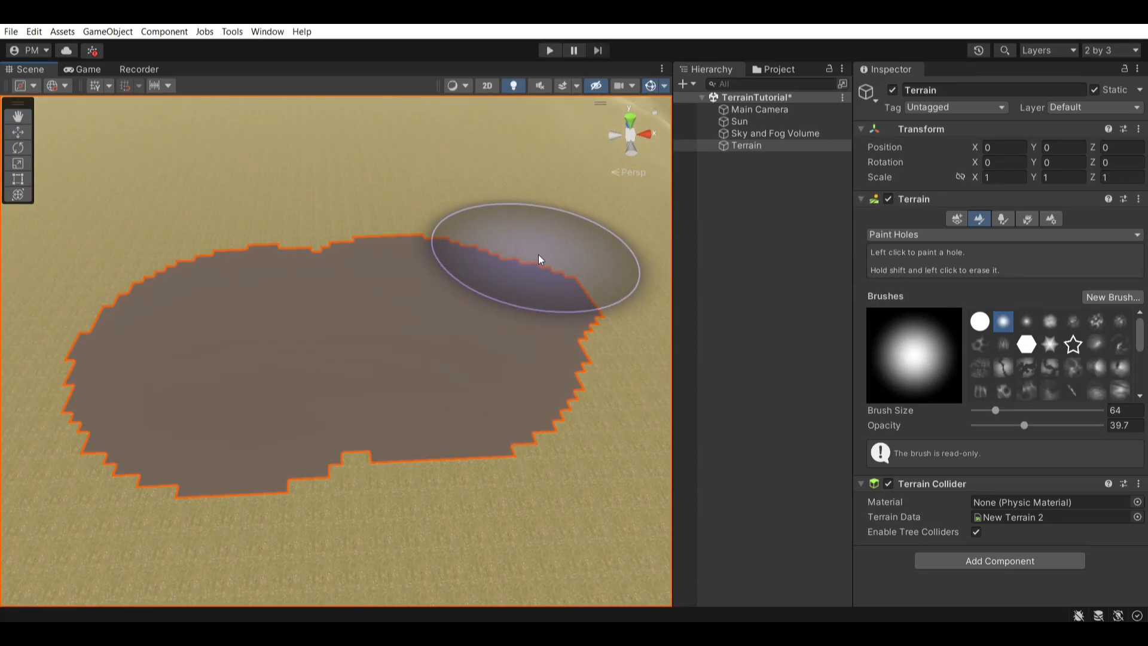
{"action": "right_click_drag", "start_coordinate": [554, 269], "coordinate": [400, 303]}
{"action": "scroll", "coordinate": [303, 251], "scroll_direction": "up", "scroll_amount": 3}
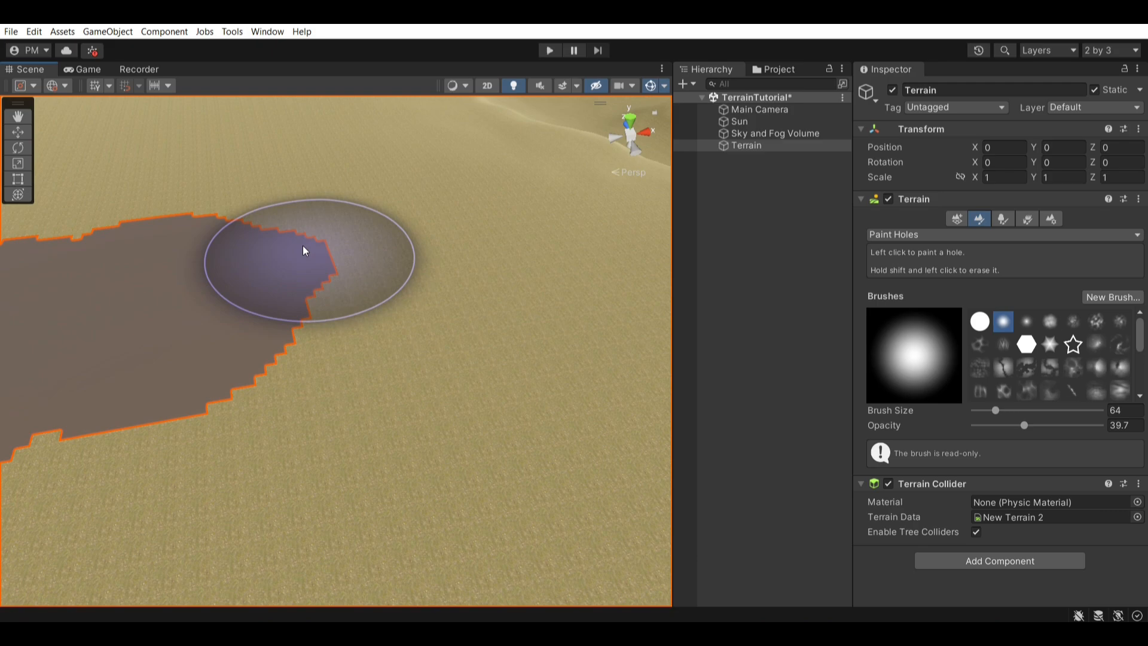
- Extend the hole as a curved trench that sweeps below and around the original opening
{"action": "mouse_move", "coordinate": [410, 261]}
{"action": "left_mouse_down"}
{"action": "mouse_move", "coordinate": [505, 332]}
{"action": "mouse_move", "coordinate": [505, 403]}
{"action": "left_mouse_up"}
{"action": "mouse_move", "coordinate": [505, 402]}
{"action": "right_mouse_down"}
{"action": "mouse_move", "coordinate": [505, 389]}
{"action": "mouse_move", "coordinate": [422, 441]}
{"action": "right_mouse_up"}
{"action": "left_click_drag", "start_coordinate": [424, 440], "coordinate": [371, 461]}
{"action": "right_click_drag", "start_coordinate": [371, 460], "coordinate": [307, 461]}
{"action": "mouse_move", "coordinate": [404, 461]}
{"action": "left_mouse_down"}
{"action": "mouse_move", "coordinate": [335, 470]}
{"action": "mouse_move", "coordinate": [228, 444]}
{"action": "left_mouse_up"}
{"action": "middle_click_drag", "start_coordinate": [228, 439], "coordinate": [410, 437]}
{"action": "mouse_move", "coordinate": [374, 437]}
{"action": "left_mouse_down"}
{"action": "mouse_move", "coordinate": [275, 367]}
{"action": "mouse_move", "coordinate": [211, 256]}
{"action": "mouse_move", "coordinate": [223, 246]}
{"action": "left_mouse_up"}
{"action": "middle_click_drag", "start_coordinate": [222, 251], "coordinate": [188, 361]}
{"action": "scroll", "coordinate": [188, 362], "scroll_direction": "down", "scroll_amount": 3}
{"action": "left_click_drag", "start_coordinate": [196, 351], "coordinate": [254, 261]}
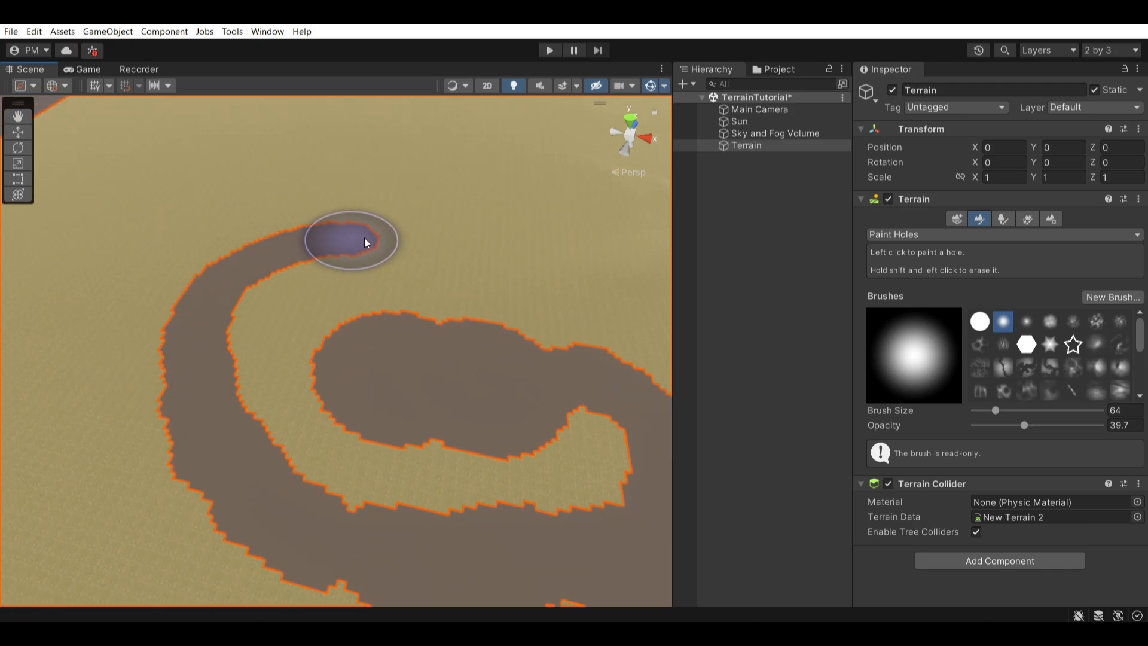
- Continue the trench along the far side and back around the outside to make a large spiral hole
{"action": "scroll", "coordinate": [518, 242], "scroll_direction": "down", "scroll_amount": 3}
{"action": "middle_click_drag", "start_coordinate": [411, 268], "coordinate": [263, 262]}
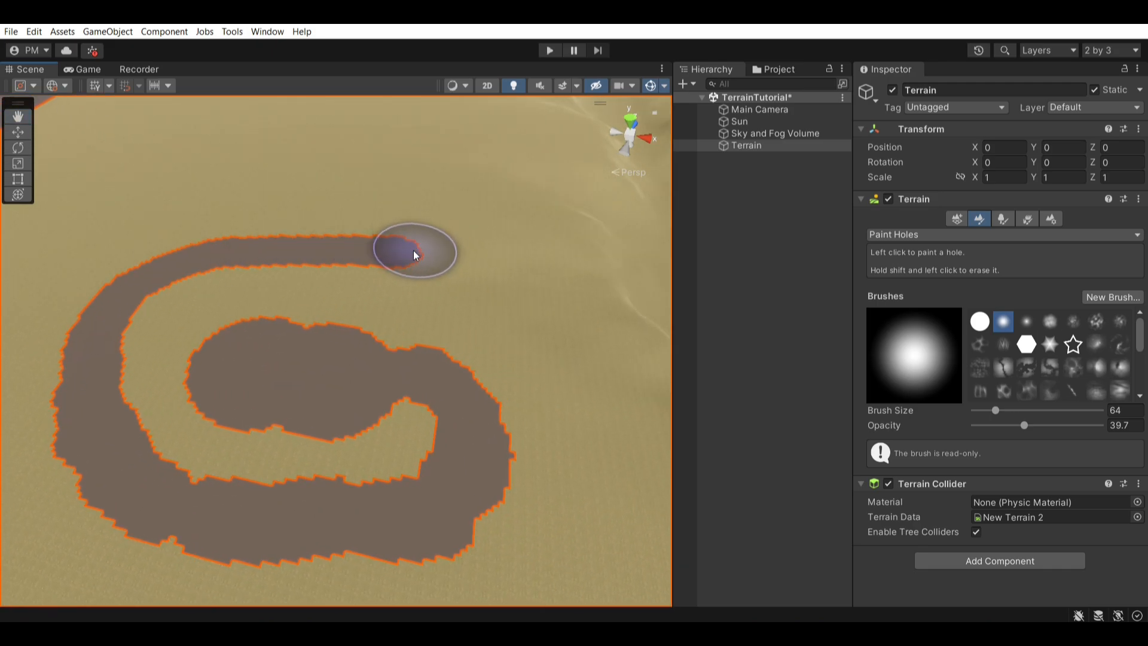
{"action": "left_click_drag", "start_coordinate": [608, 365], "coordinate": [644, 475]}
{"action": "mouse_move", "coordinate": [643, 475]}
{"action": "middle_mouse_down"}
{"action": "mouse_move", "coordinate": [442, 389]}
{"action": "mouse_move", "coordinate": [500, 332]}
{"action": "middle_mouse_up"}
{"action": "scroll", "coordinate": [451, 398], "scroll_direction": "down", "scroll_amount": 2}
{"action": "mouse_move", "coordinate": [500, 329]}
{"action": "left_mouse_down"}
{"action": "mouse_move", "coordinate": [461, 454]}
{"action": "mouse_move", "coordinate": [364, 489]}
{"action": "mouse_move", "coordinate": [236, 501]}
{"action": "left_mouse_up"}
{"action": "scroll", "coordinate": [257, 466], "scroll_direction": "up", "scroll_amount": 2}
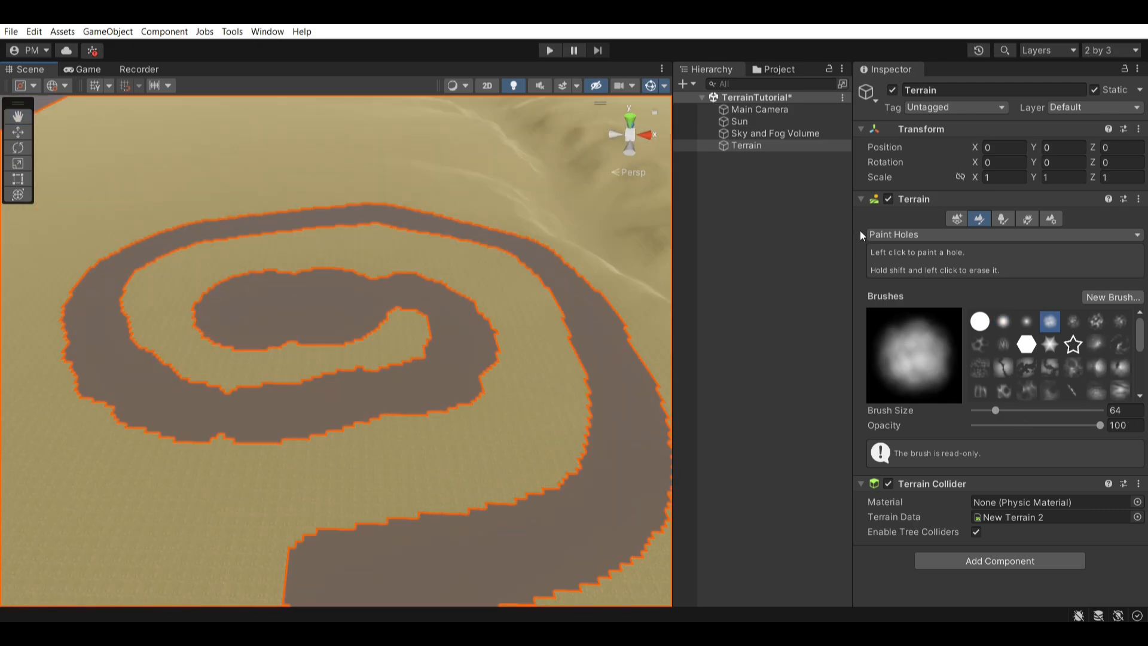
- Switch the terrain to Paint Texture and add the existing Dirt terrain layer
{"action": "left_click", "coordinate": [892, 234]}
{"action": "left_click", "coordinate": [909, 282]}
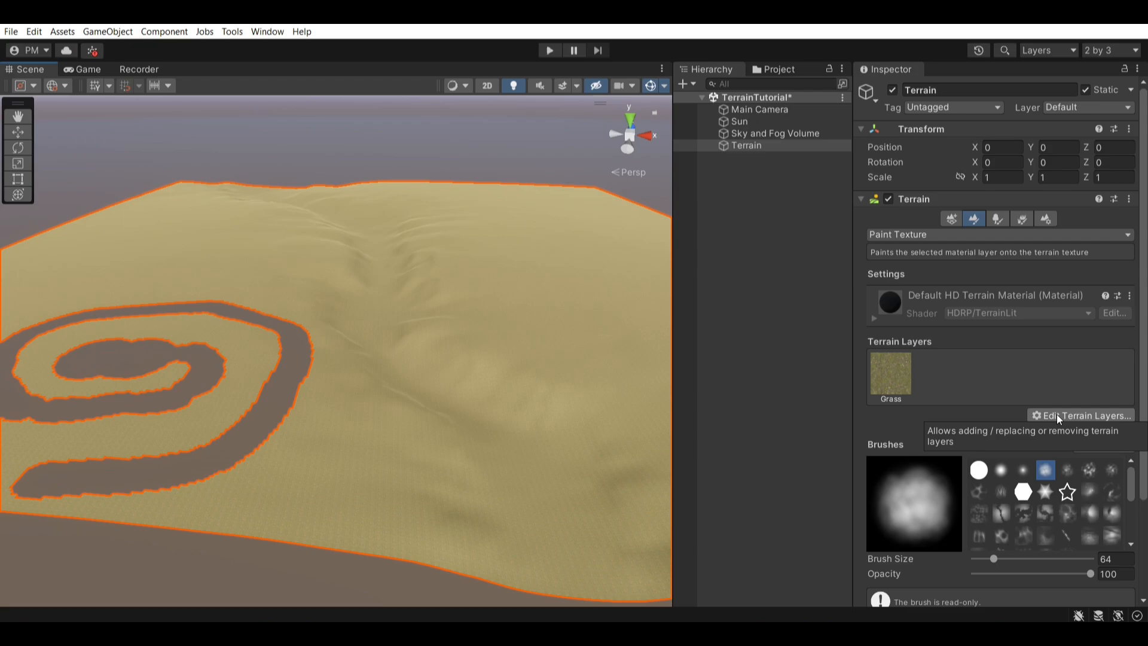
{"action": "left_click", "coordinate": [1058, 416]}
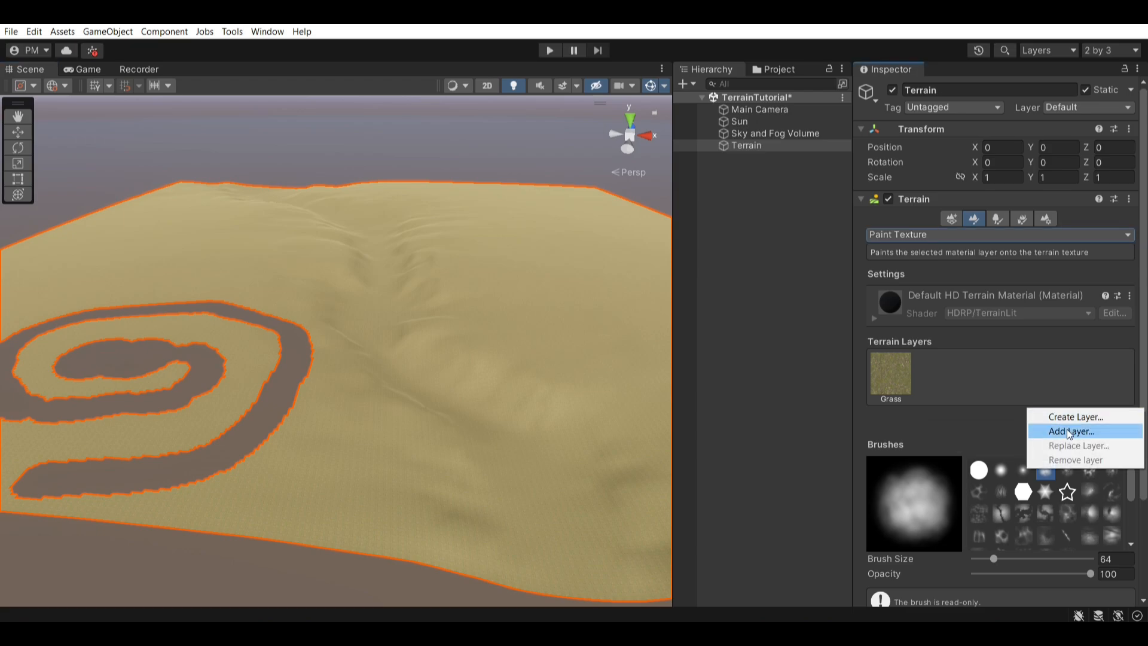
{"action": "left_click", "coordinate": [1068, 431]}
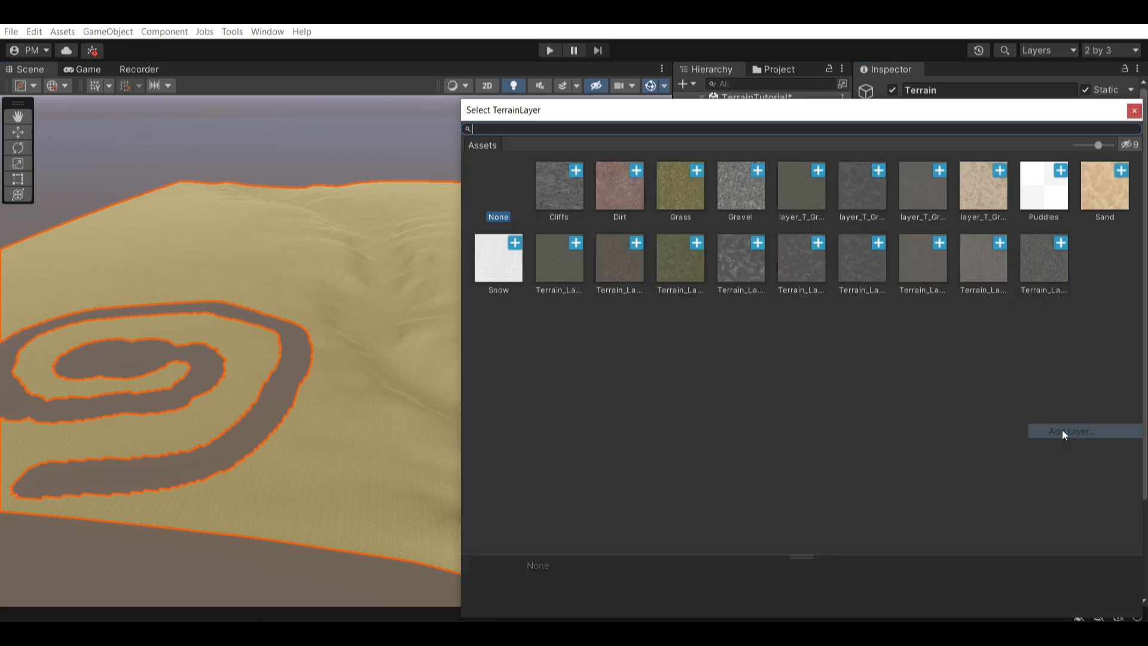
{"action": "double_click", "coordinate": [621, 195]}
- Make Dirt the active layer and choose the small soft round brush for an open grassy area
{"action": "right_click_drag", "start_coordinate": [389, 263], "coordinate": [396, 320]}
{"action": "middle_click_drag", "start_coordinate": [467, 286], "coordinate": [379, 455]}
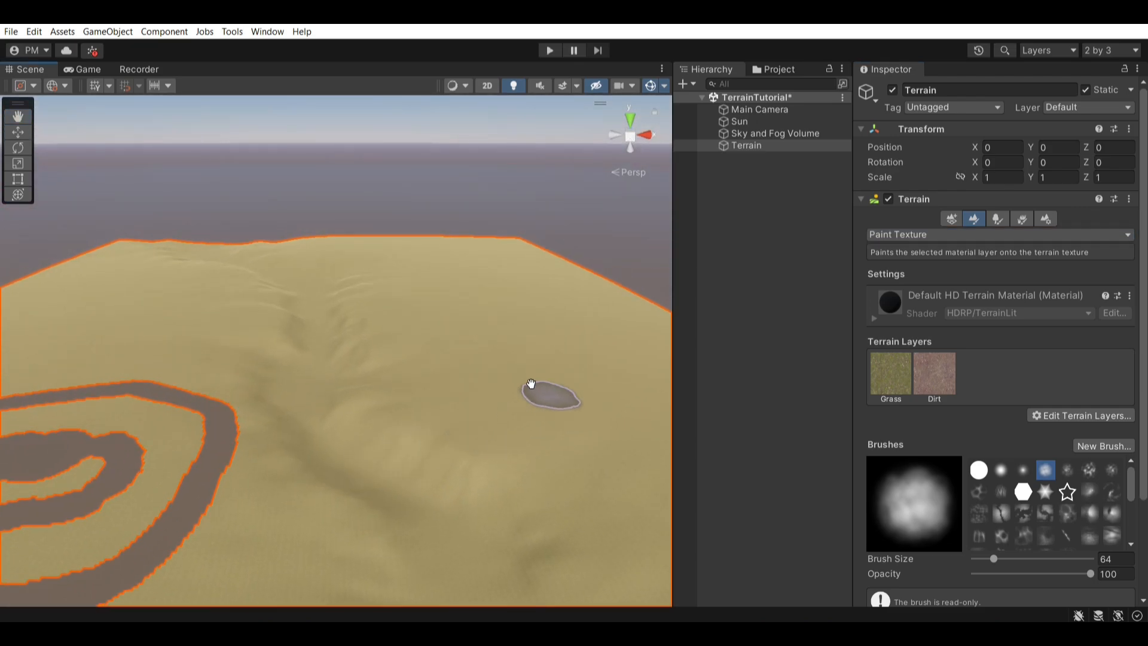
{"action": "scroll", "coordinate": [491, 308], "scroll_direction": "up", "scroll_amount": 1}
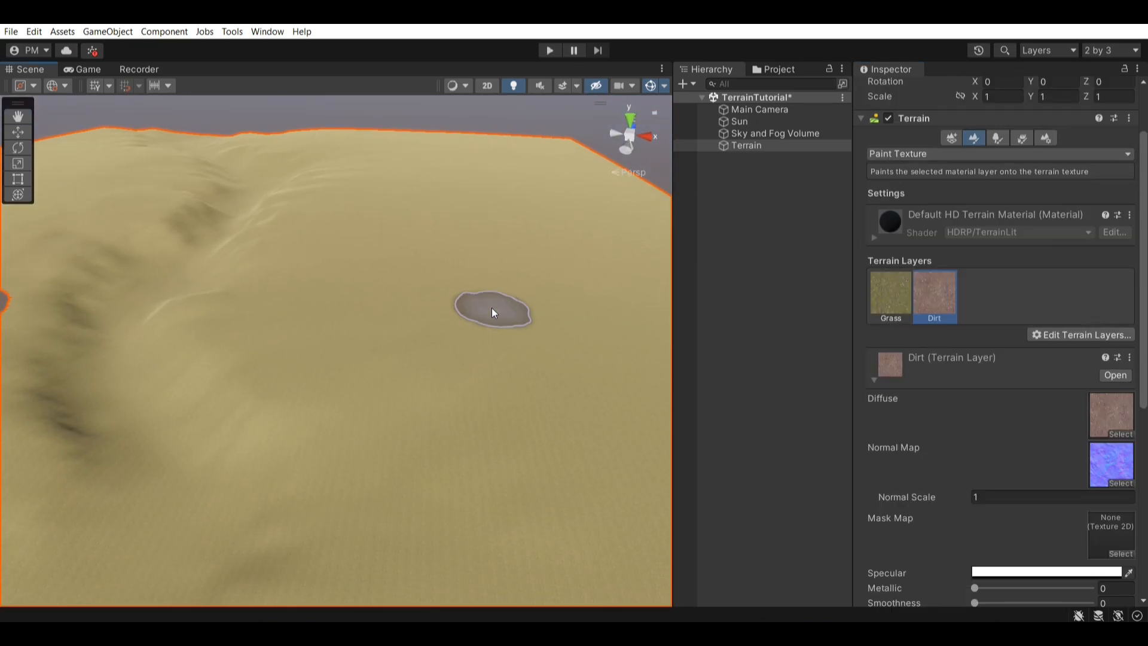
{"action": "middle_click_drag", "start_coordinate": [492, 366], "coordinate": [436, 458]}
{"action": "scroll", "coordinate": [436, 458], "scroll_direction": "up", "scroll_amount": 2}
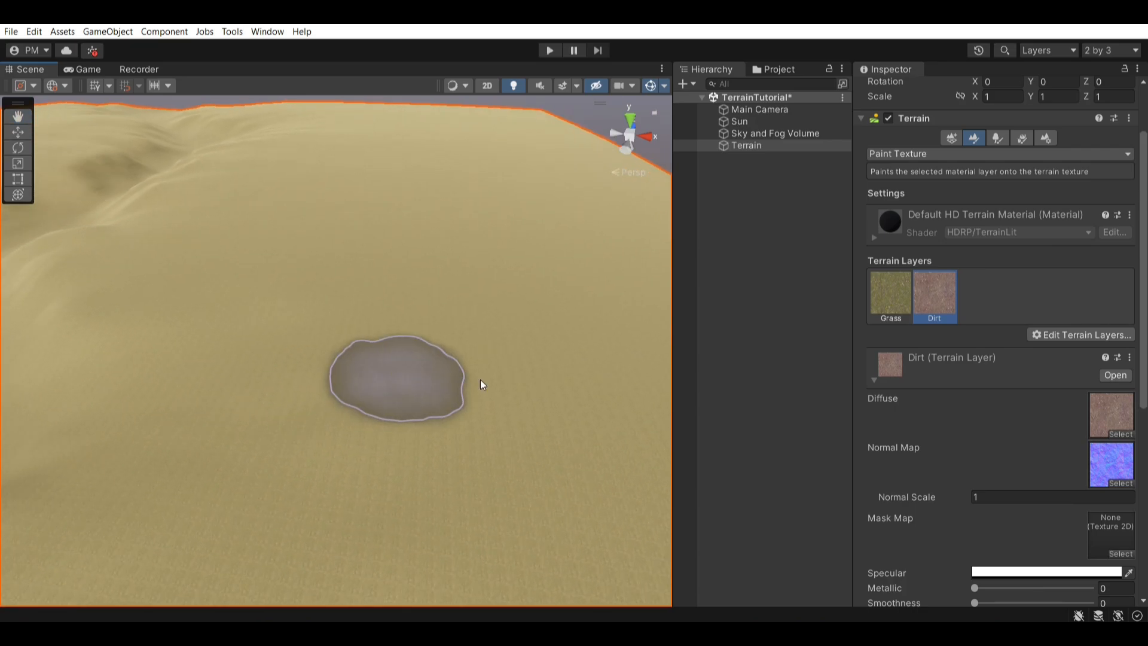
{"action": "scroll", "coordinate": [1054, 385], "scroll_direction": "down", "scroll_amount": 5}
{"action": "left_click", "coordinate": [1023, 377]}
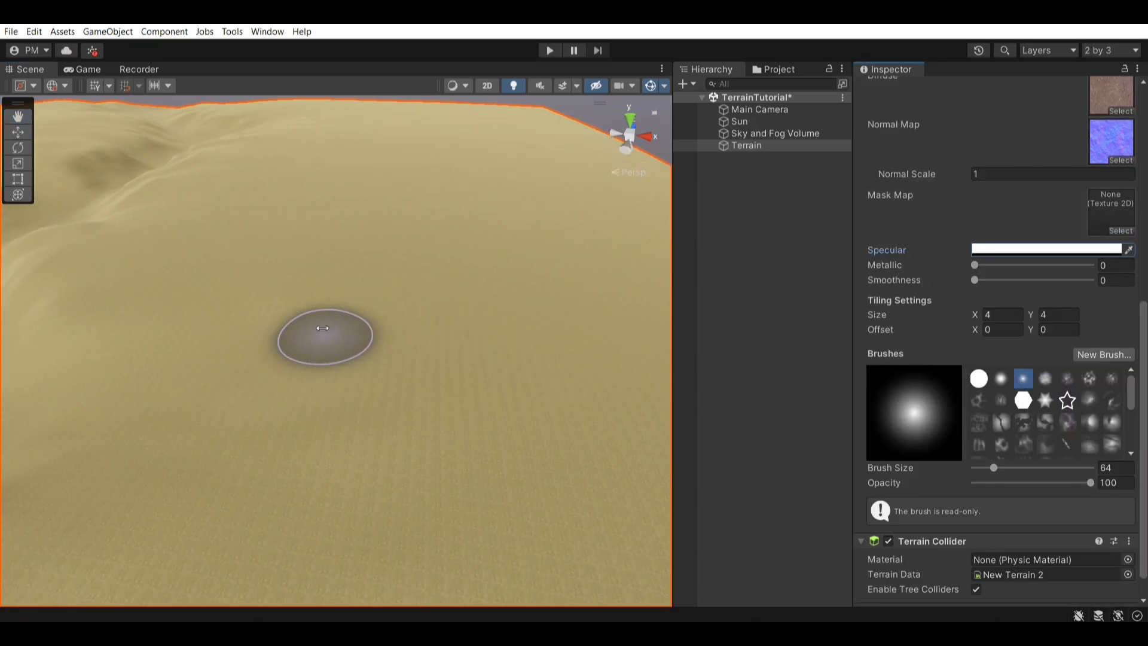
- Paint a soft-edged, curved dirt patch on the grass at brush size 64
{"action": "scroll", "coordinate": [323, 328], "scroll_direction": "up", "scroll_amount": 3}
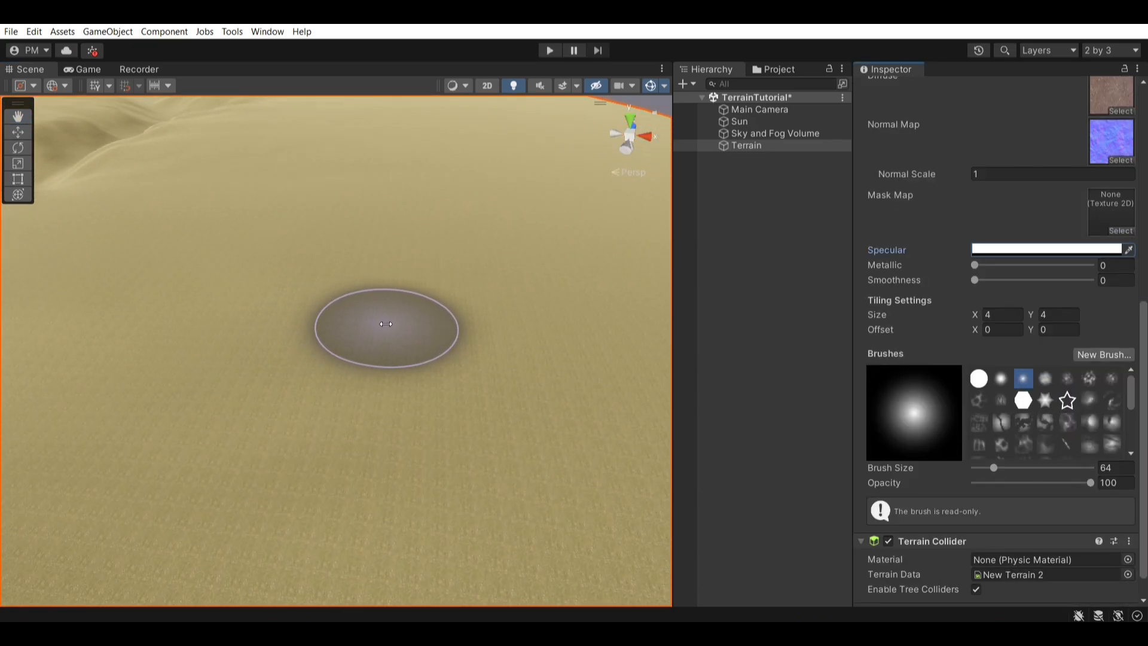
{"action": "mouse_move", "coordinate": [386, 323]}
{"action": "left_mouse_down"}
{"action": "mouse_move", "coordinate": [466, 331]}
{"action": "mouse_move", "coordinate": [448, 285]}
{"action": "mouse_move", "coordinate": [277, 289]}
{"action": "mouse_move", "coordinate": [137, 410]}
{"action": "mouse_move", "coordinate": [169, 441]}
{"action": "left_mouse_up"}
{"action": "scroll", "coordinate": [389, 418], "scroll_direction": "down", "scroll_amount": 2}
{"action": "middle_click_drag", "start_coordinate": [432, 405], "coordinate": [232, 389]}
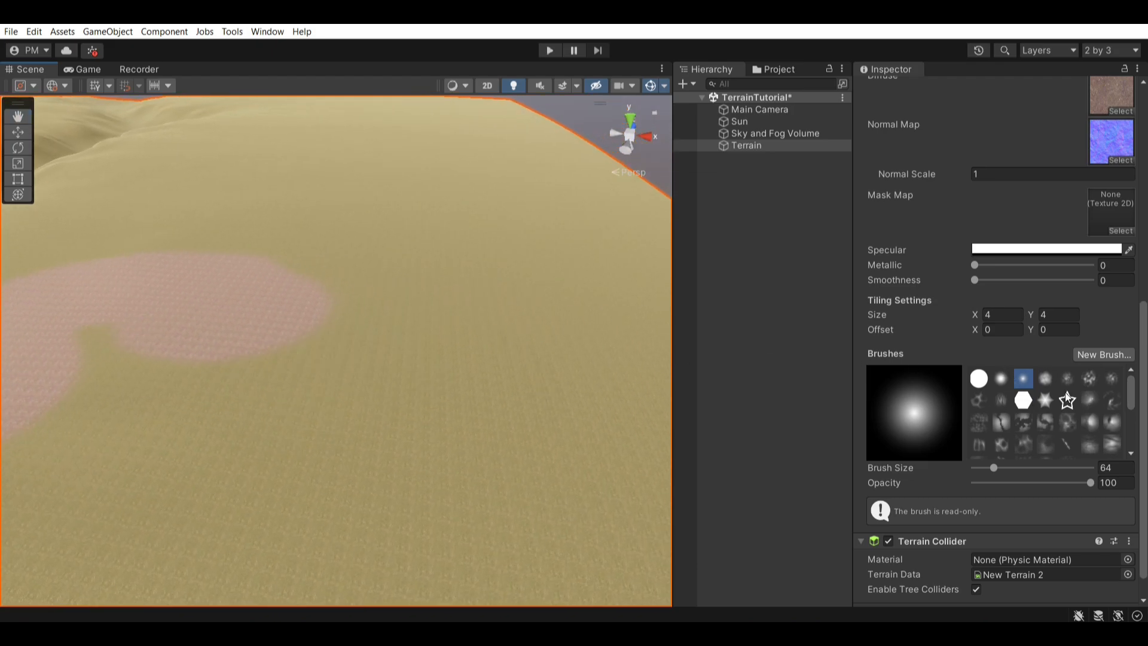
- Choose the star outline brush and stamp several overlapping dirt stars beside the painted patch
{"action": "left_click", "coordinate": [1067, 399]}
{"action": "left_click", "coordinate": [447, 353]}
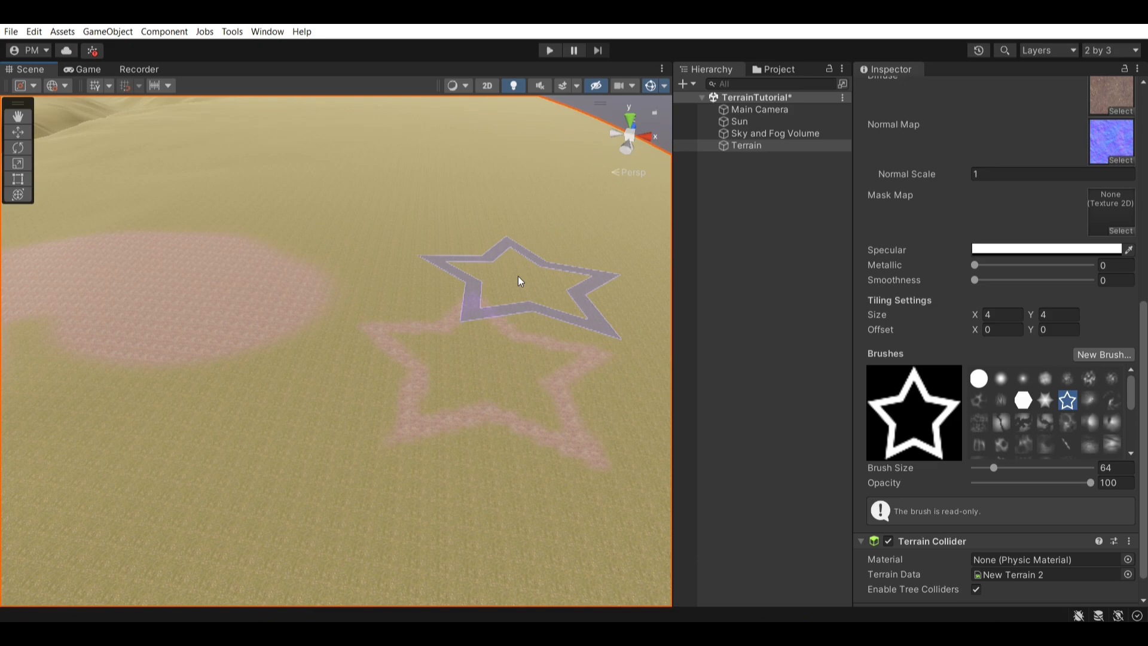
{"action": "scroll", "coordinate": [357, 331], "scroll_direction": "up", "scroll_amount": 3}
{"action": "left_click", "coordinate": [356, 325]}
{"action": "scroll", "coordinate": [357, 324], "scroll_direction": "down", "scroll_amount": 2}
{"action": "right_click_drag", "start_coordinate": [357, 324], "coordinate": [396, 410]}
{"action": "left_click", "coordinate": [493, 379]}
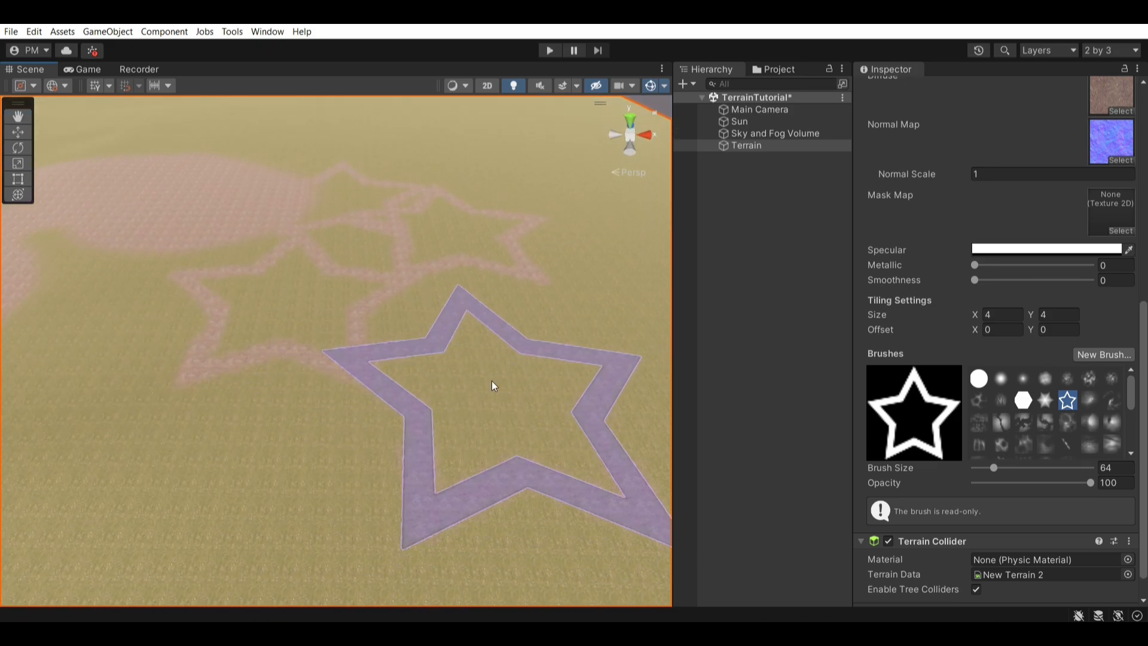
{"action": "scroll", "coordinate": [294, 417], "scroll_direction": "up", "scroll_amount": 1}
{"action": "scroll", "coordinate": [296, 422], "scroll_direction": "up", "scroll_amount": 2}
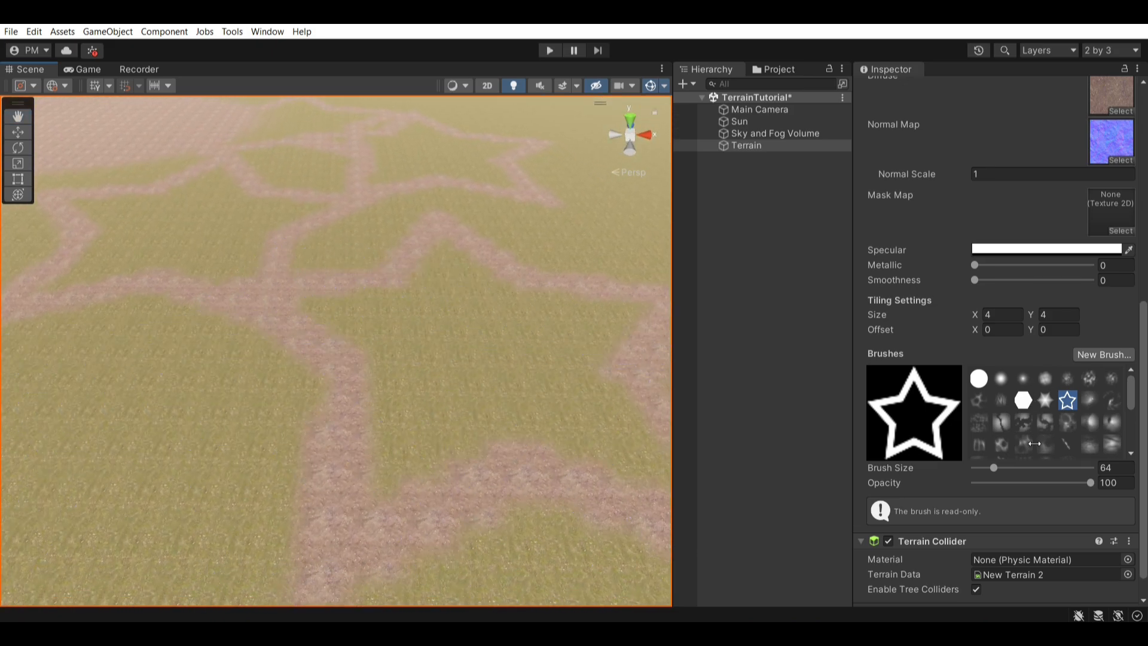
- Set the Dirt layer's Normal Scale to 2.78 and view the ground relief up close
{"action": "scroll", "coordinate": [1034, 443], "scroll_direction": "up", "scroll_amount": 2}
{"action": "scroll", "coordinate": [1014, 222], "scroll_direction": "up", "scroll_amount": 5}
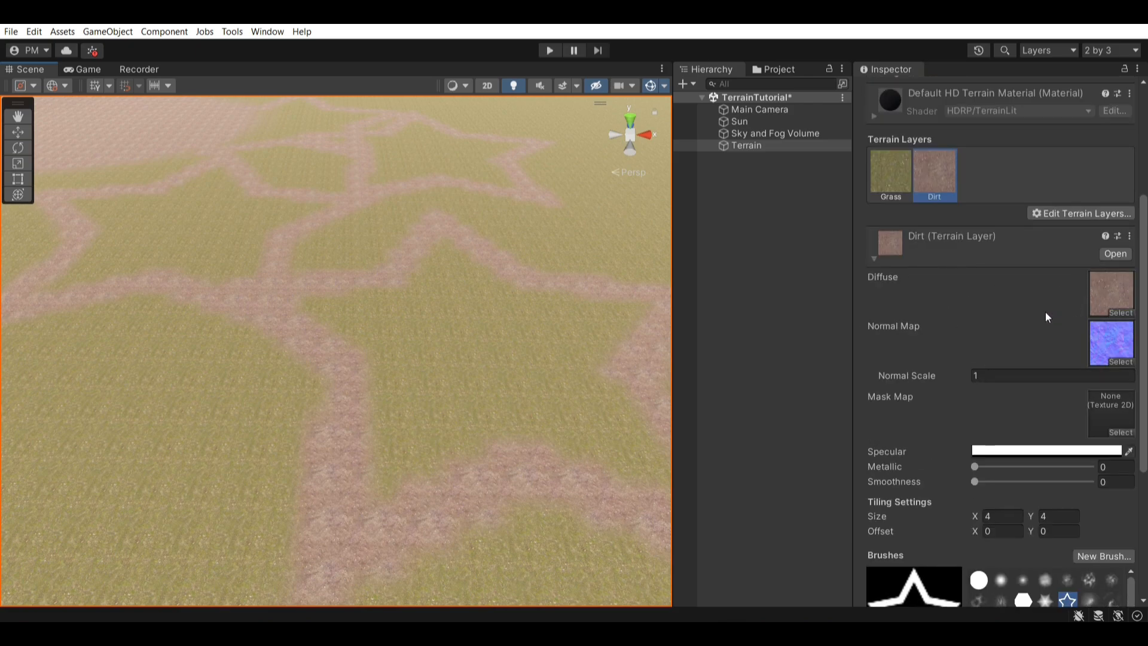
{"action": "mouse_move", "coordinate": [931, 378]}
{"action": "left_mouse_down"}
{"action": "mouse_move", "coordinate": [981, 370]}
{"action": "mouse_move", "coordinate": [923, 375]}
{"action": "left_mouse_up"}
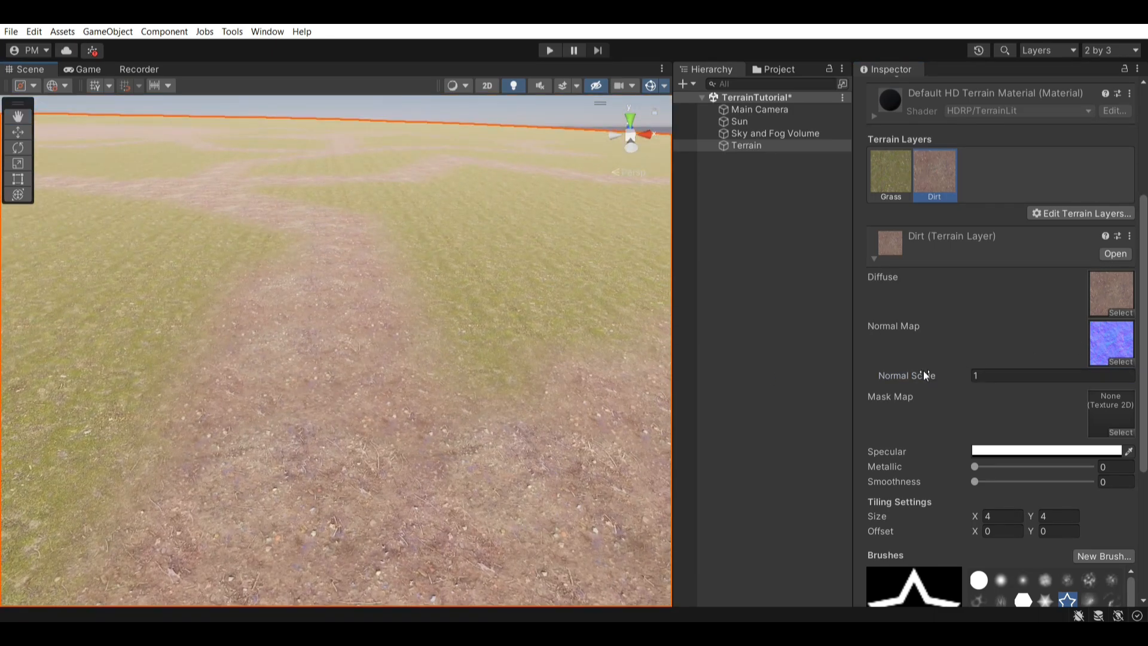
{"action": "left_click_drag", "start_coordinate": [923, 371], "coordinate": [957, 375]}
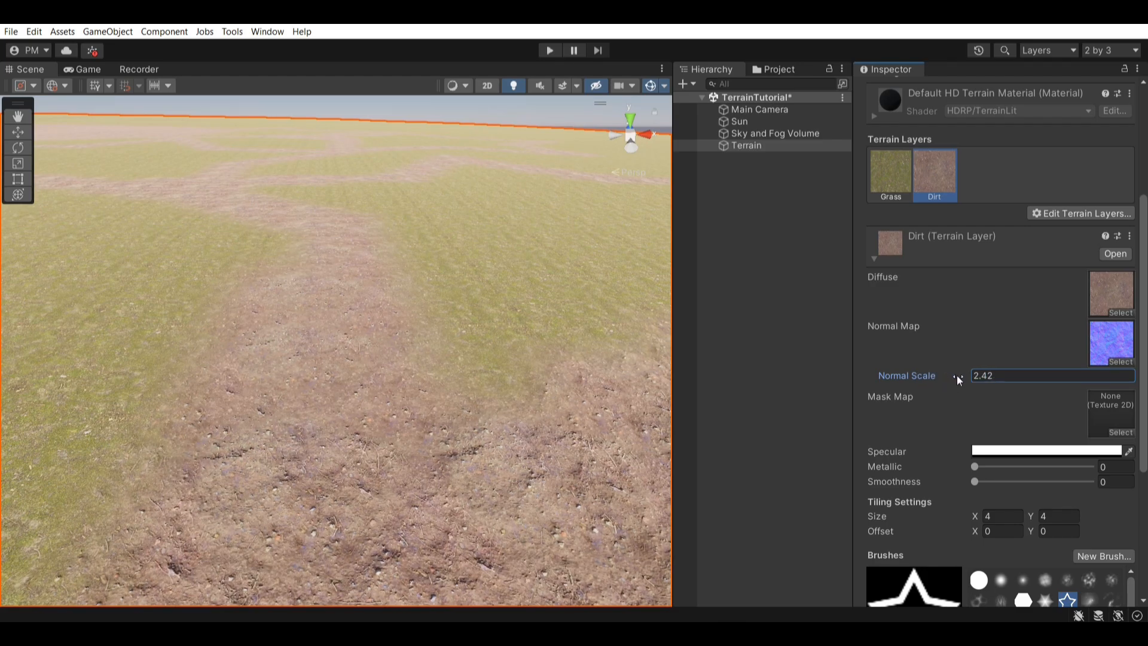
{"action": "left_click_drag", "start_coordinate": [584, 300], "coordinate": [577, 270]}
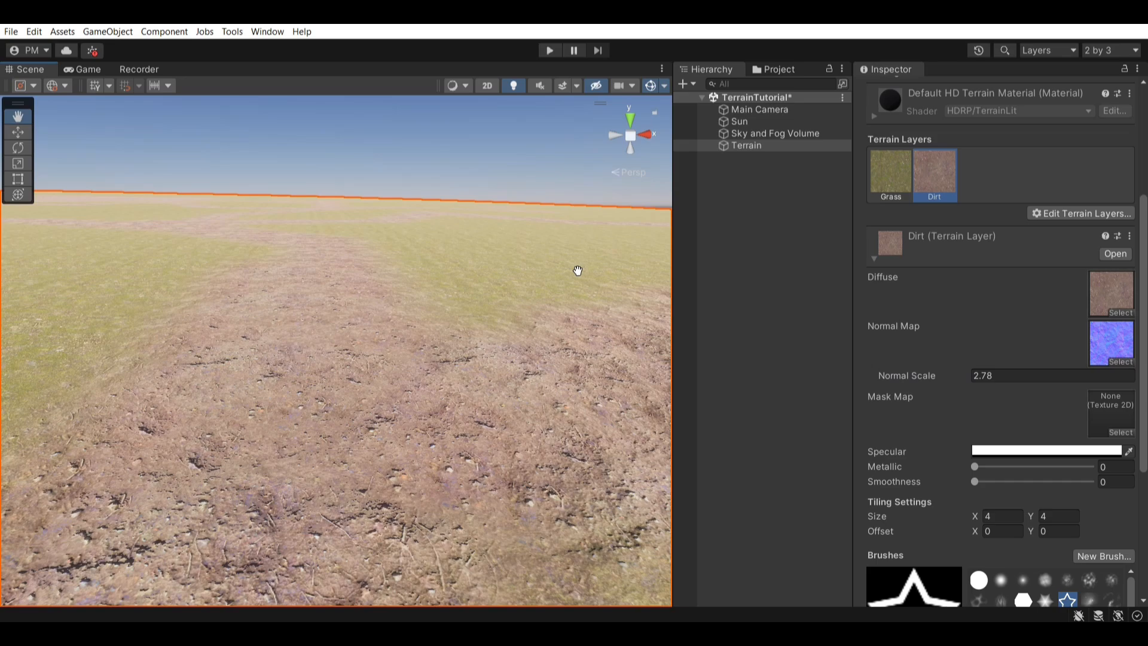
- Set the Dirt layer's Normal Scale to 1, Metallic to 0.868 and Smoothness to 0
{"action": "mouse_move", "coordinate": [945, 376]}
{"action": "left_mouse_down"}
{"action": "mouse_move", "coordinate": [888, 379]}
{"action": "mouse_move", "coordinate": [941, 380]}
{"action": "left_mouse_up"}
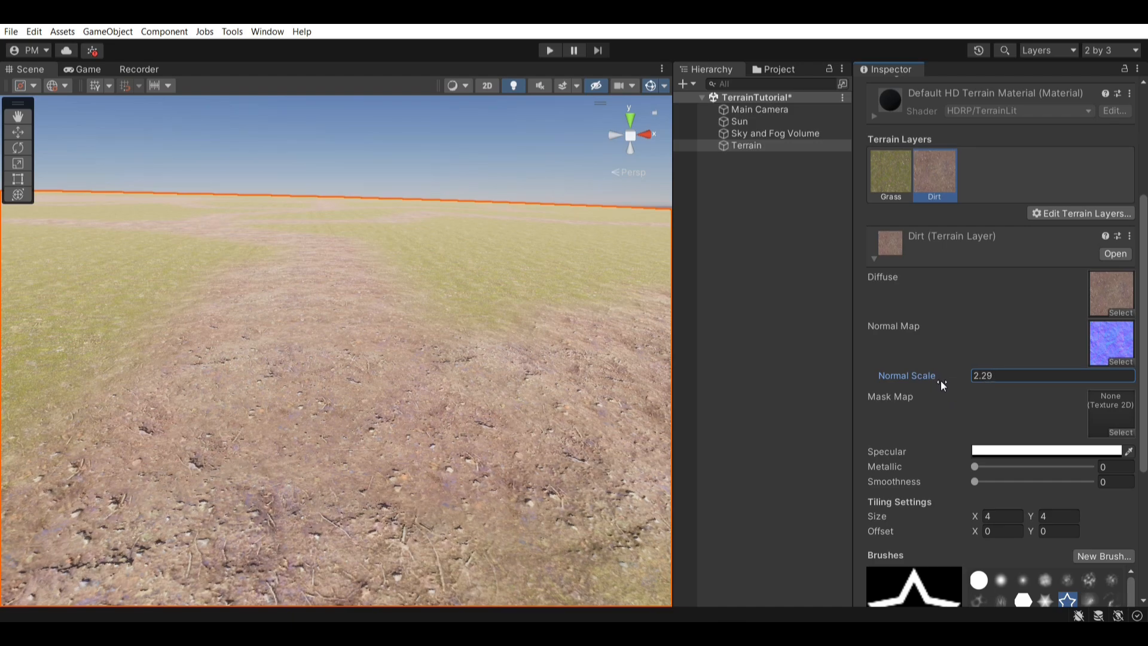
{"action": "type", "text": "1"}
{"action": "key", "text": "Tab"}
{"action": "left_click_drag", "start_coordinate": [1027, 470], "coordinate": [967, 468]}
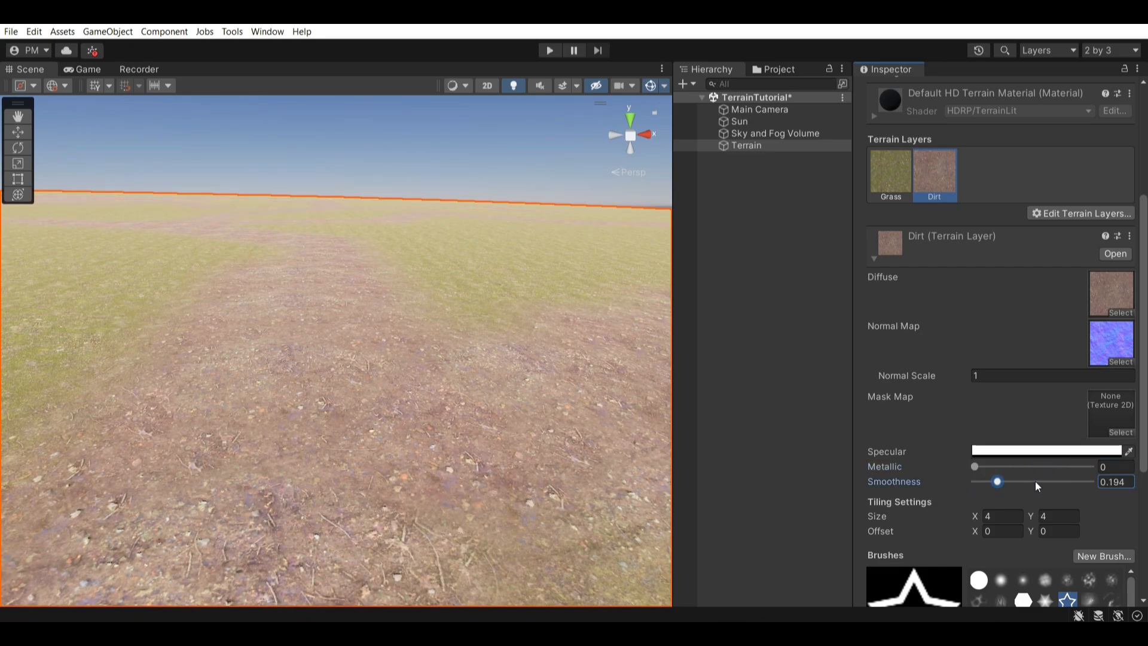
{"action": "mouse_move", "coordinate": [1035, 481]}
{"action": "left_mouse_down"}
{"action": "mouse_move", "coordinate": [1100, 482]}
{"action": "mouse_move", "coordinate": [932, 483]}
{"action": "mouse_move", "coordinate": [1075, 466]}
{"action": "left_mouse_up"}
- Set the Dirt layer's tiling size to 1 by 1
{"action": "scroll", "coordinate": [970, 472], "scroll_direction": "down", "scroll_amount": 4}
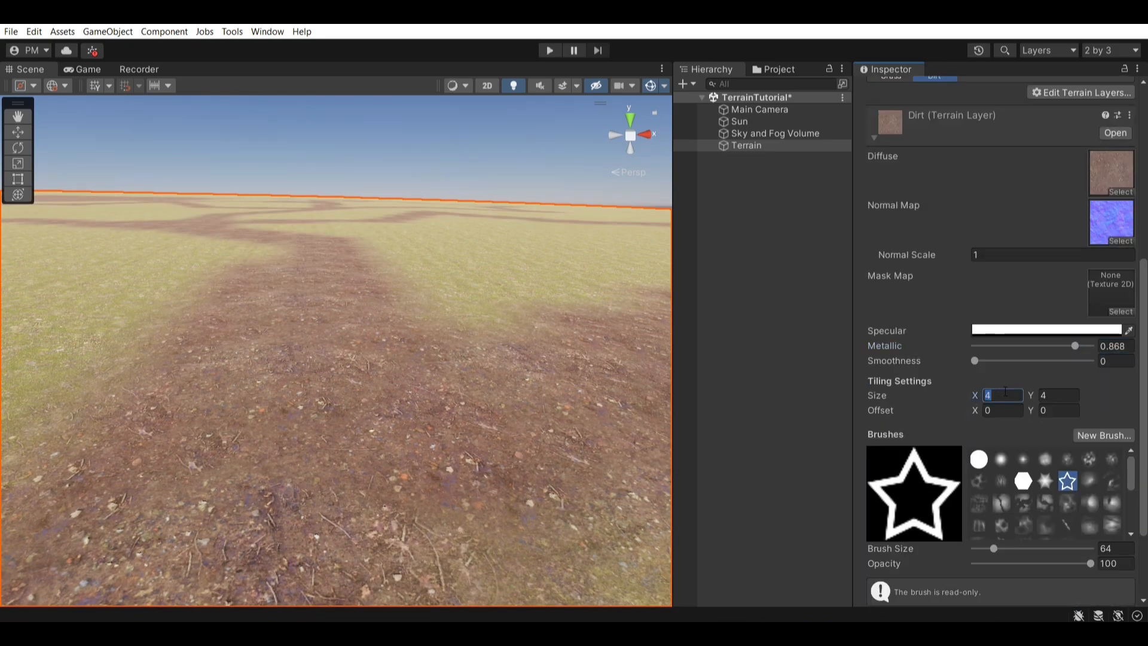
{"action": "type", "text": "1"}
{"action": "key", "text": "Tab"}
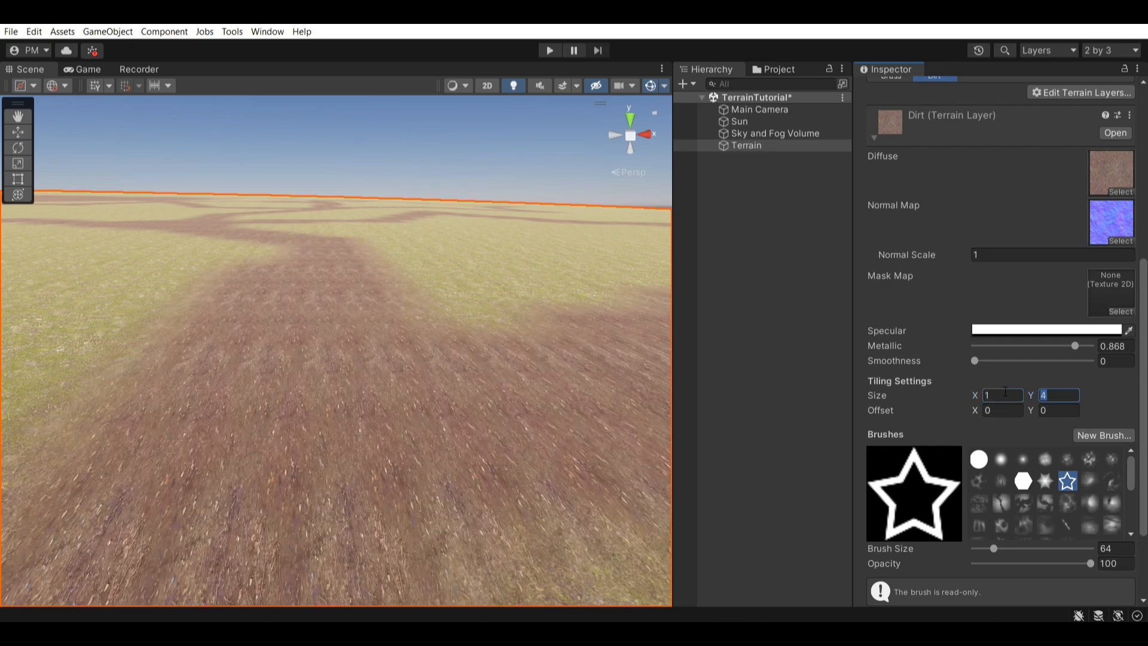
{"action": "type", "text": "1"}
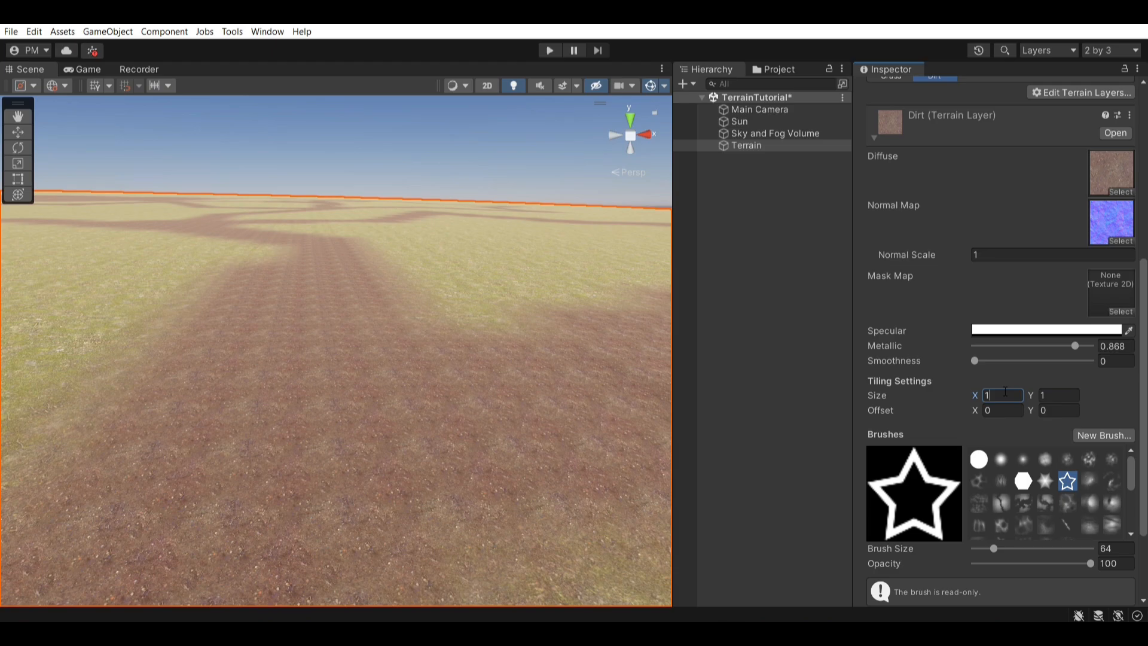
- Enlarge the Dirt layer's tiling size to 10 by 10
{"action": "type", "text": "0"}
{"action": "key", "text": "Tab"}
{"action": "type", "text": "10"}
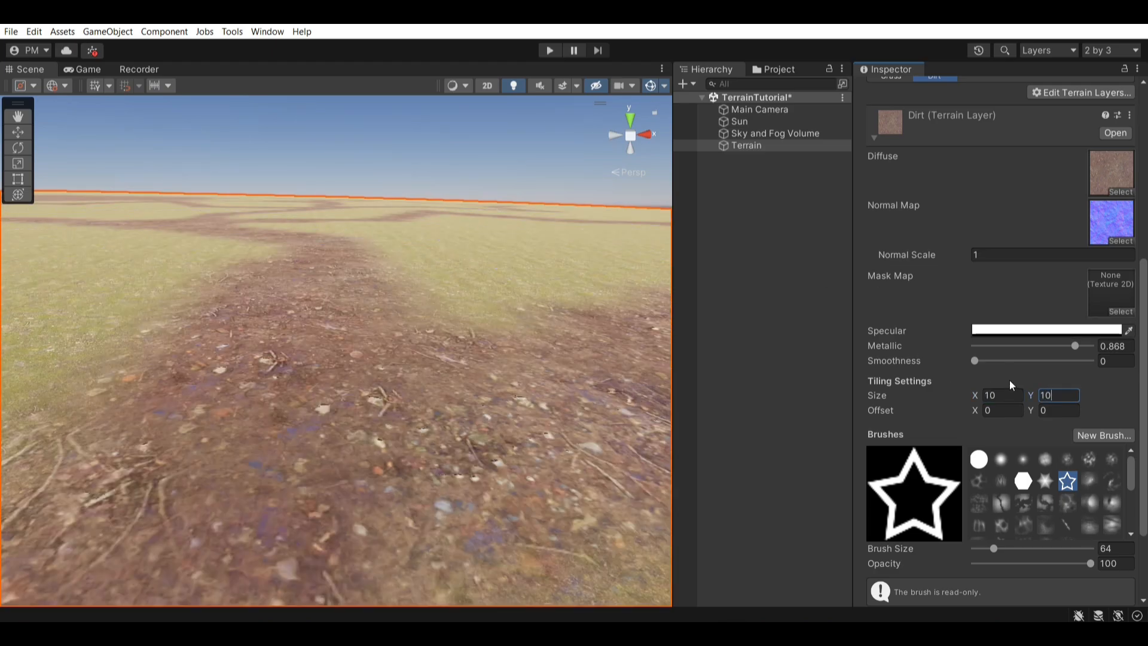
- Set the Dirt layer's tiling size to 4 by 4
{"action": "type", "text": "4"}
{"action": "key", "text": "Tab"}
{"action": "type", "text": "4"}
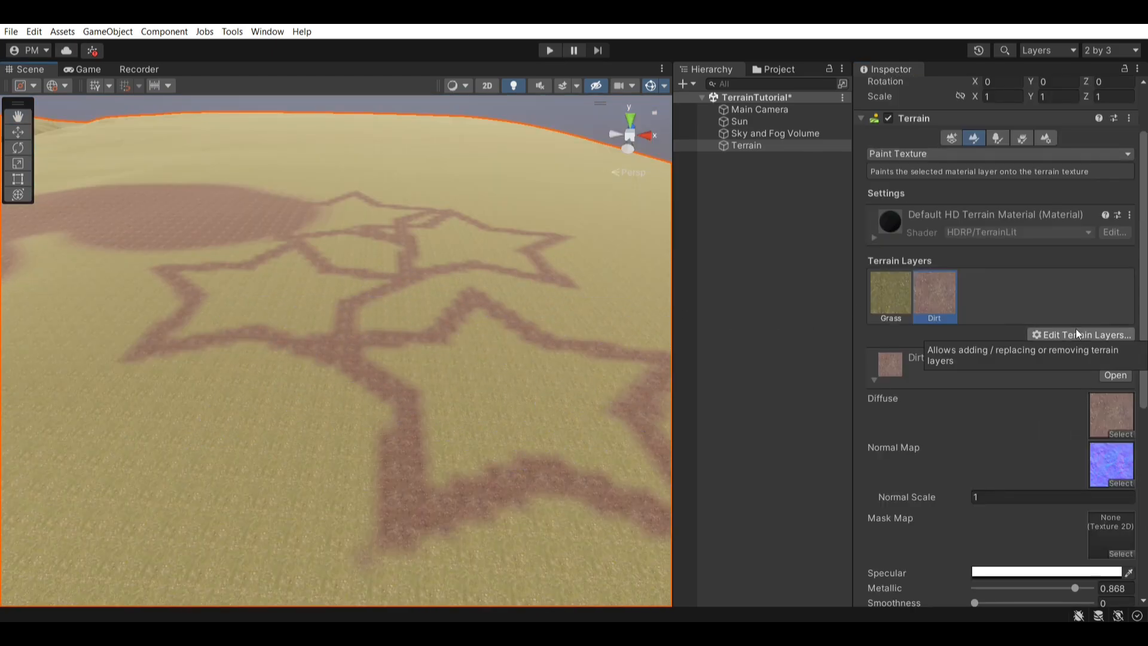
- Add the existing Cliffs layer to the terrain's texture layers
{"action": "left_click", "coordinate": [1075, 333]}
{"action": "left_click", "coordinate": [1072, 353]}
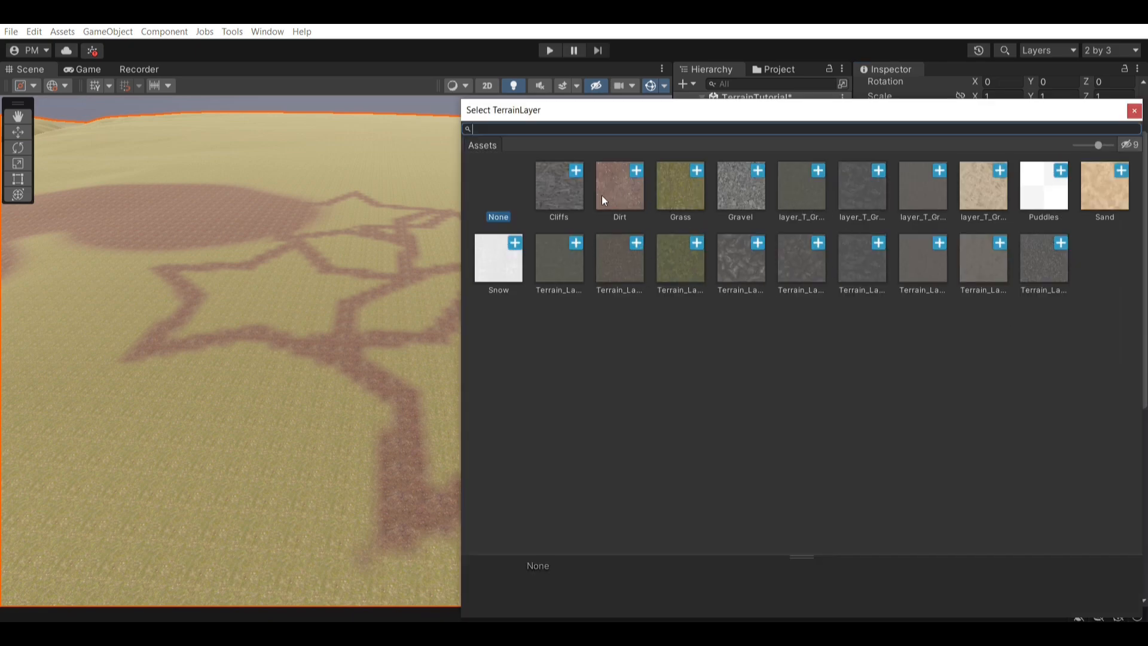
{"action": "double_click", "coordinate": [556, 189]}
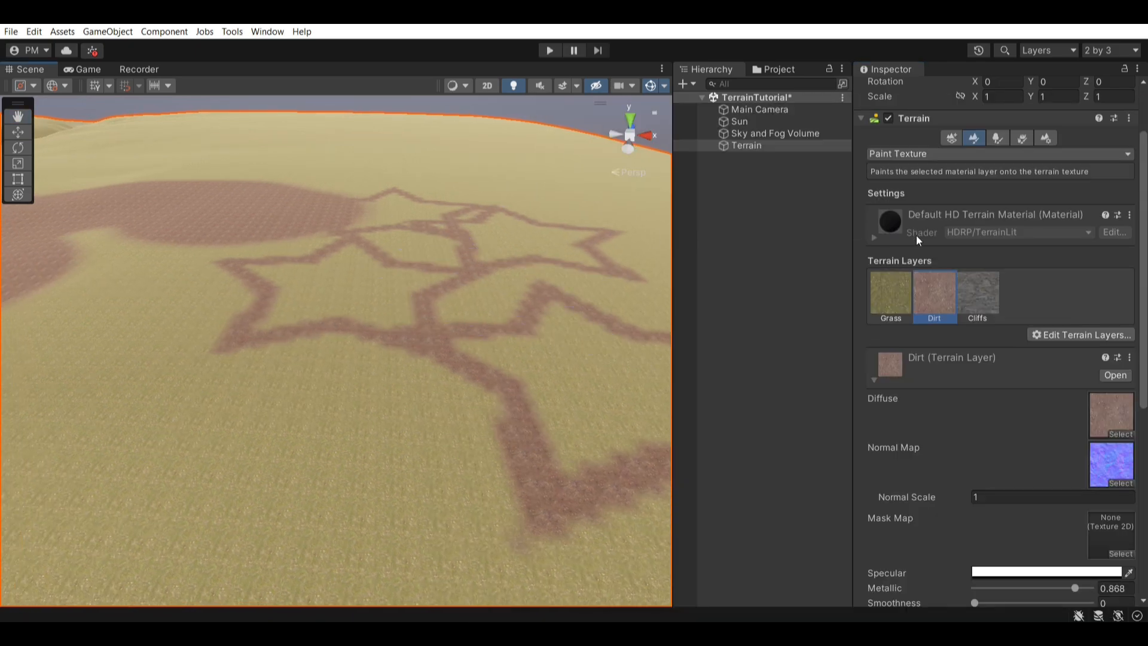
- Make Cliffs the active layer and stamp two star outlines with it in front of the dirt shapes
{"action": "left_click", "coordinate": [974, 288]}
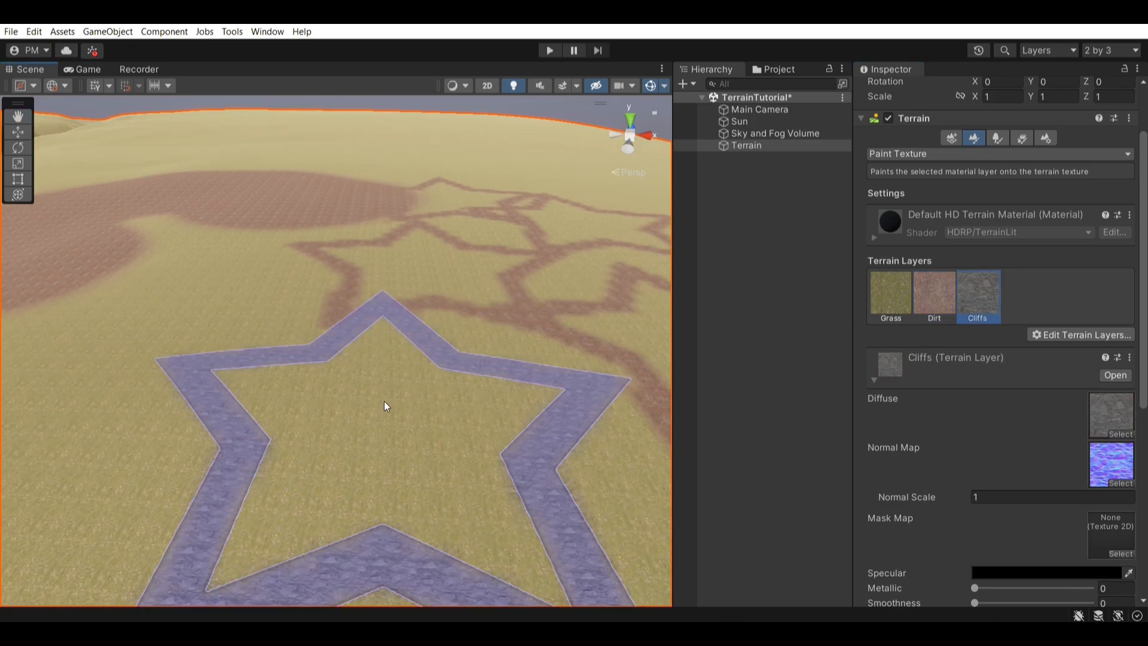
{"action": "middle_click_drag", "start_coordinate": [451, 286], "coordinate": [233, 307]}
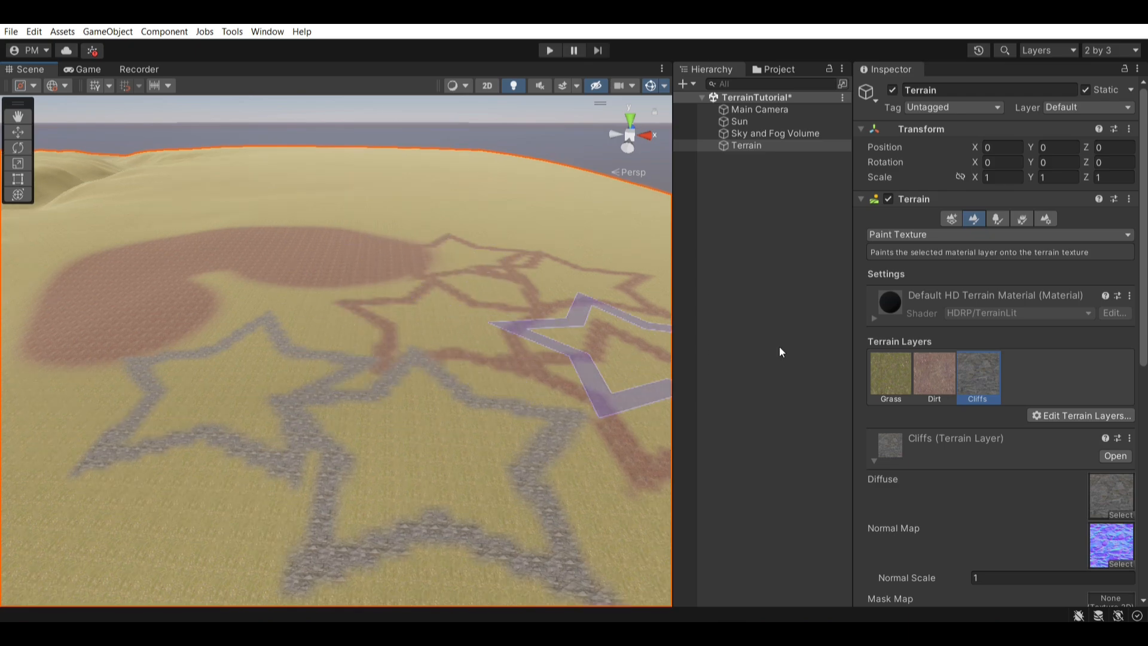
- Replace the Cliffs layer in the terrain's texture layers with the existing Gravel layer
{"action": "left_click", "coordinate": [934, 362]}
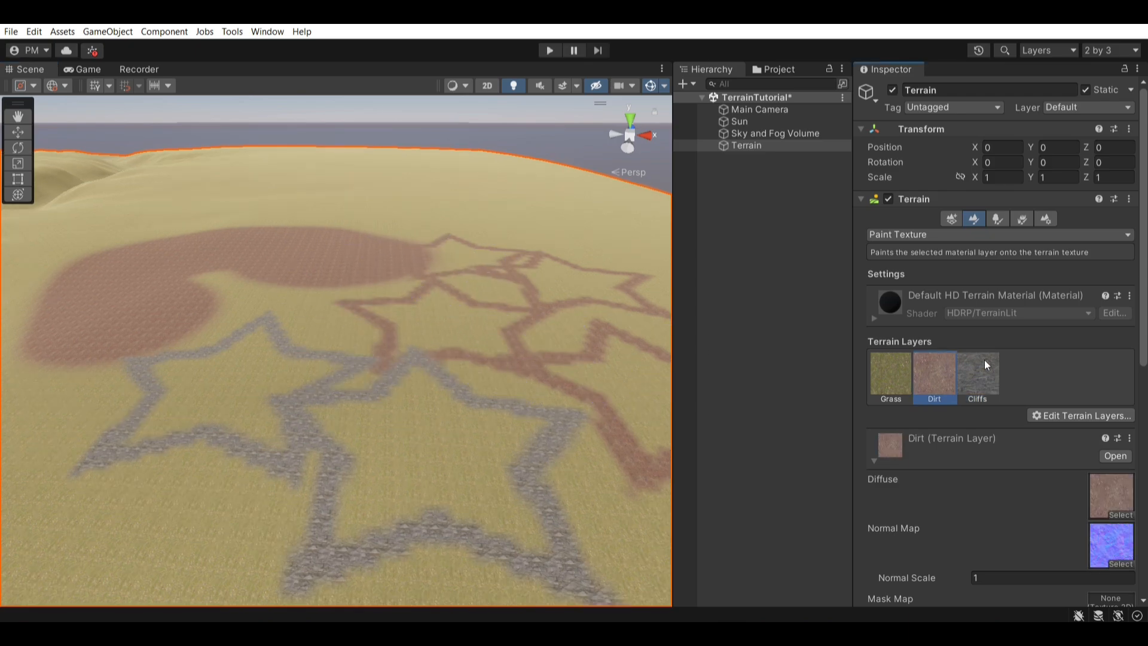
{"action": "left_click", "coordinate": [986, 364]}
{"action": "left_click", "coordinate": [935, 375]}
{"action": "left_click", "coordinate": [981, 375]}
{"action": "left_click", "coordinate": [1064, 411]}
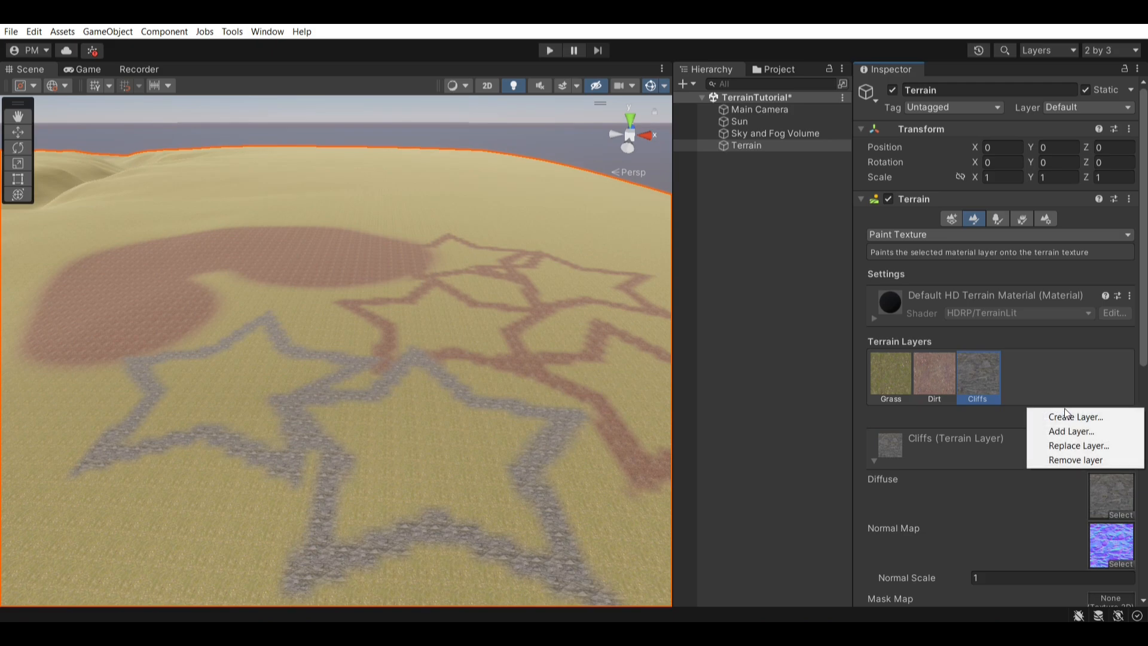
{"action": "left_click", "coordinate": [1062, 445]}
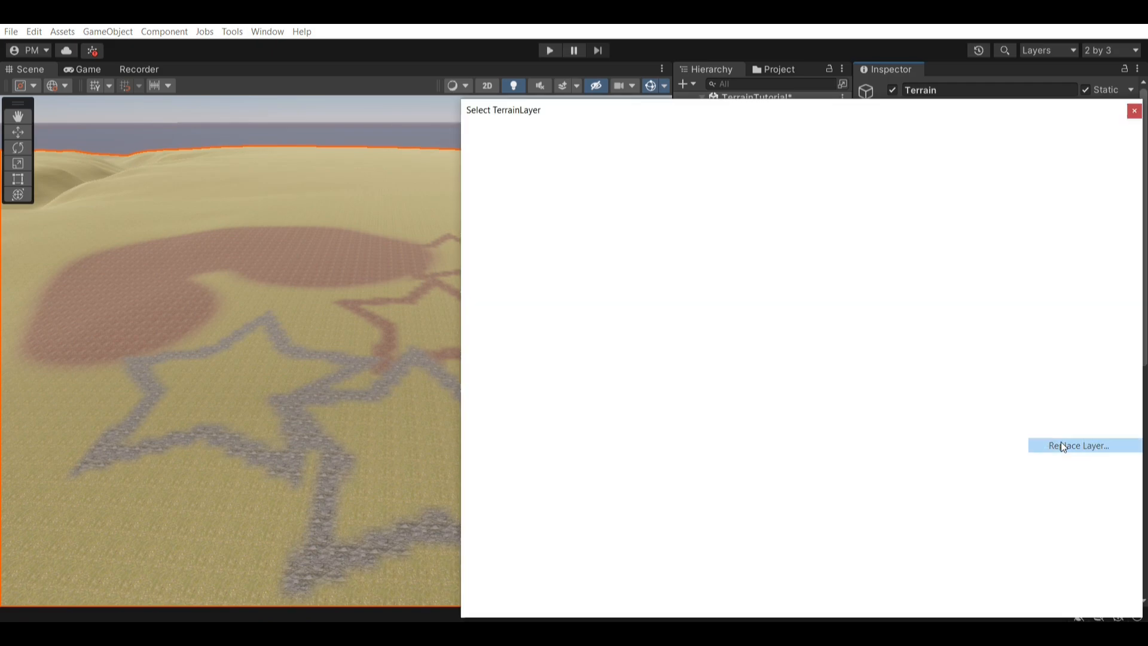
{"action": "left_click", "coordinate": [728, 207]}
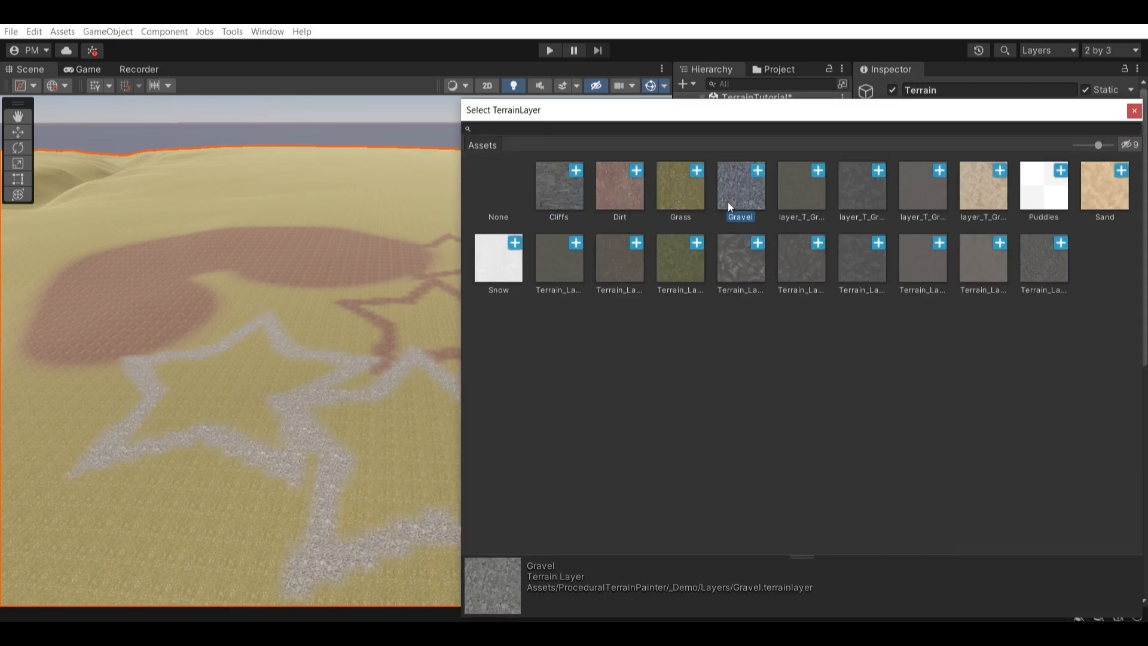
{"action": "double_click", "coordinate": [727, 202]}
{"action": "scroll", "coordinate": [496, 407], "scroll_direction": "up", "scroll_amount": 5}
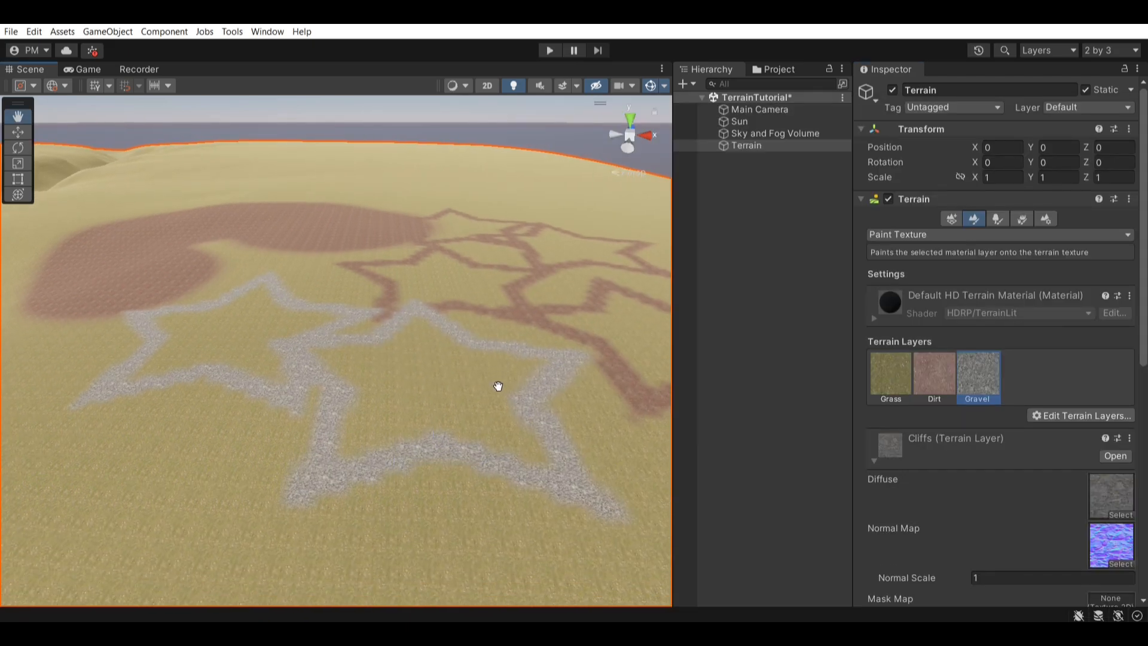
{"action": "mouse_move", "coordinate": [493, 378]}
{"action": "middle_mouse_down"}
{"action": "mouse_move", "coordinate": [468, 372]}
{"action": "mouse_move", "coordinate": [536, 369]}
{"action": "middle_mouse_up"}
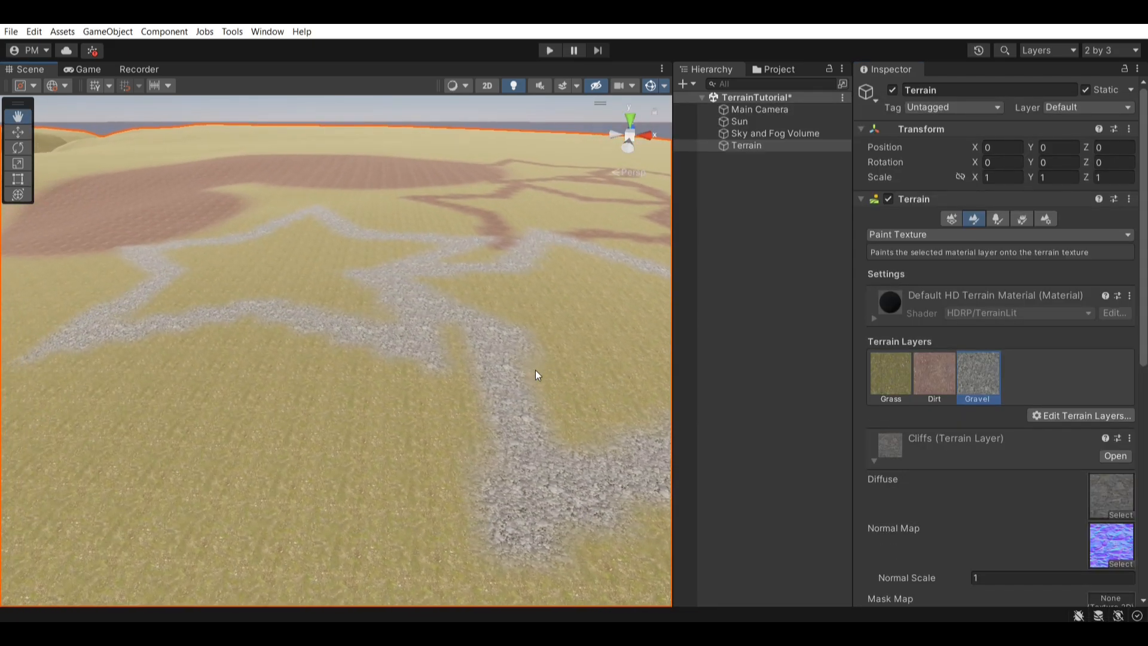
{"action": "mouse_move", "coordinate": [435, 304]}
{"action": "left_mouse_down"}
{"action": "mouse_move", "coordinate": [470, 285]}
{"action": "mouse_move", "coordinate": [489, 296]}
{"action": "mouse_move", "coordinate": [469, 294]}
{"action": "left_mouse_up"}
{"action": "scroll", "coordinate": [471, 291], "scroll_direction": "down", "scroll_amount": 5}
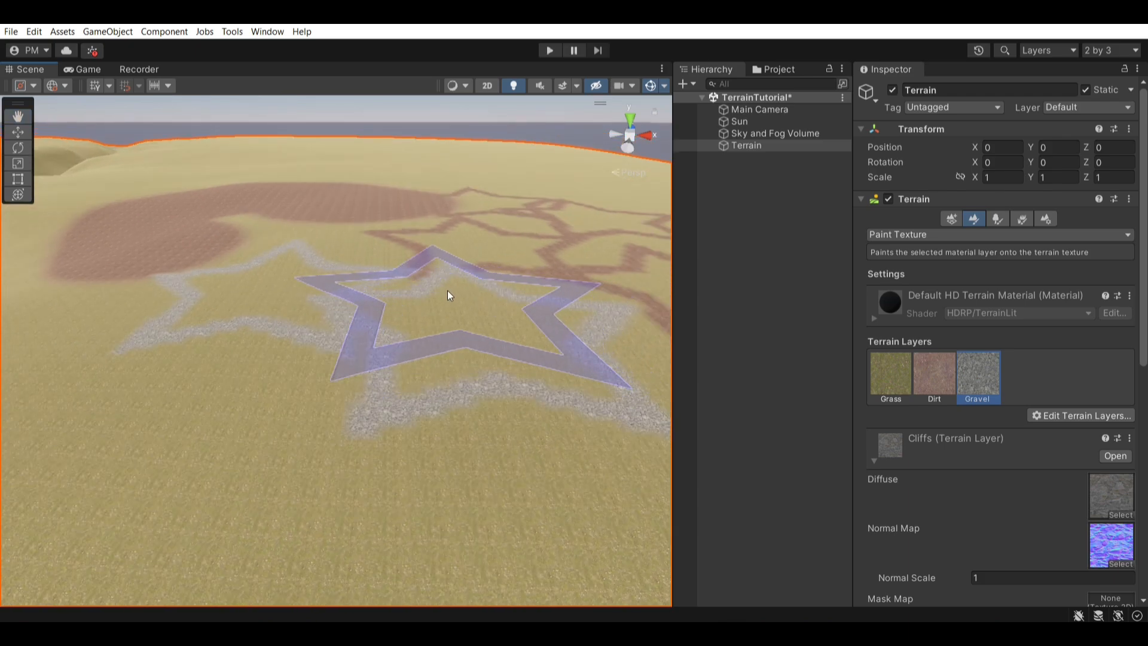
- Switch the terrain tool to Set Height and preview the star brush over the terrain around the dirt patch
{"action": "left_click", "coordinate": [915, 235]}
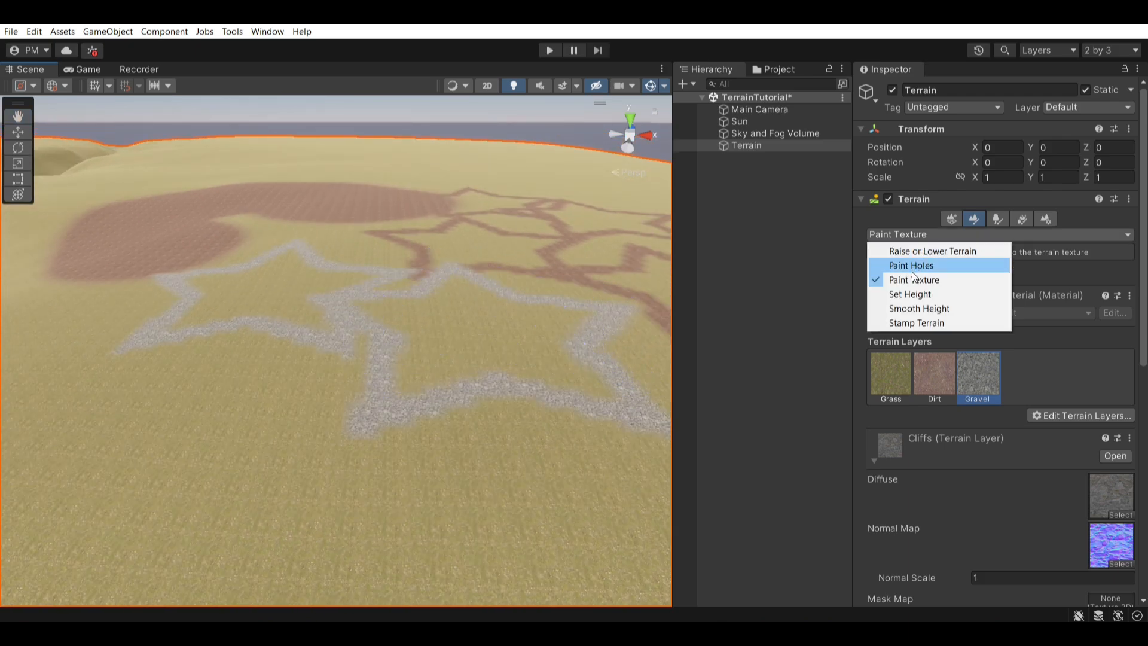
{"action": "left_click", "coordinate": [914, 293]}
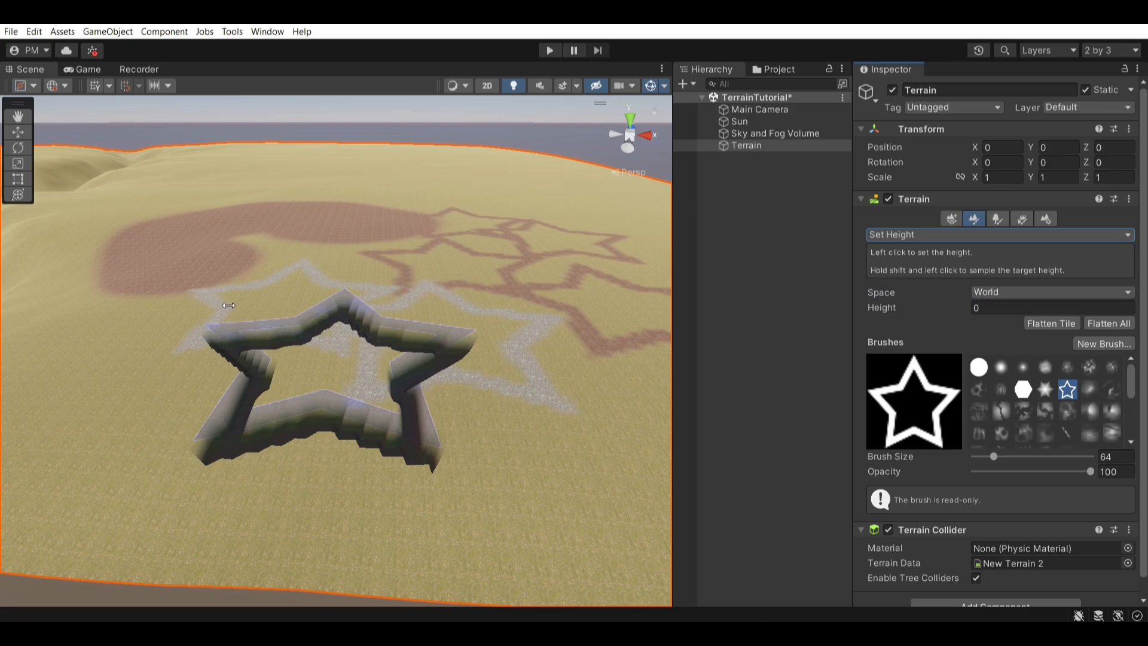
{"action": "middle_click_drag", "start_coordinate": [296, 413], "coordinate": [551, 359]}
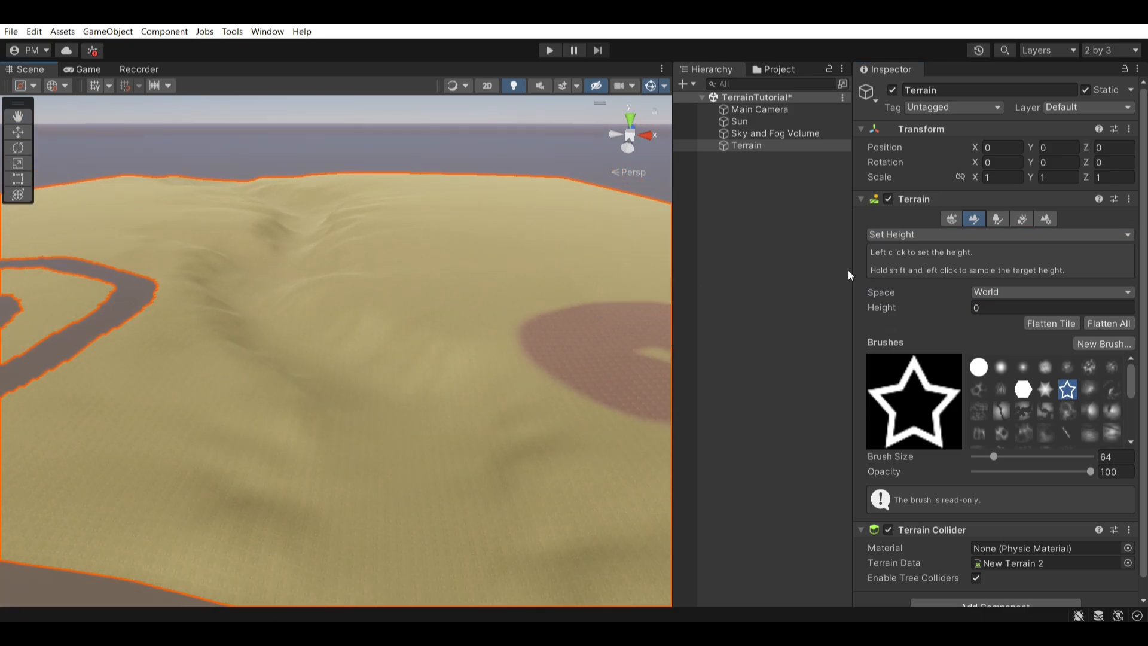
{"action": "left_click", "coordinate": [896, 236]}
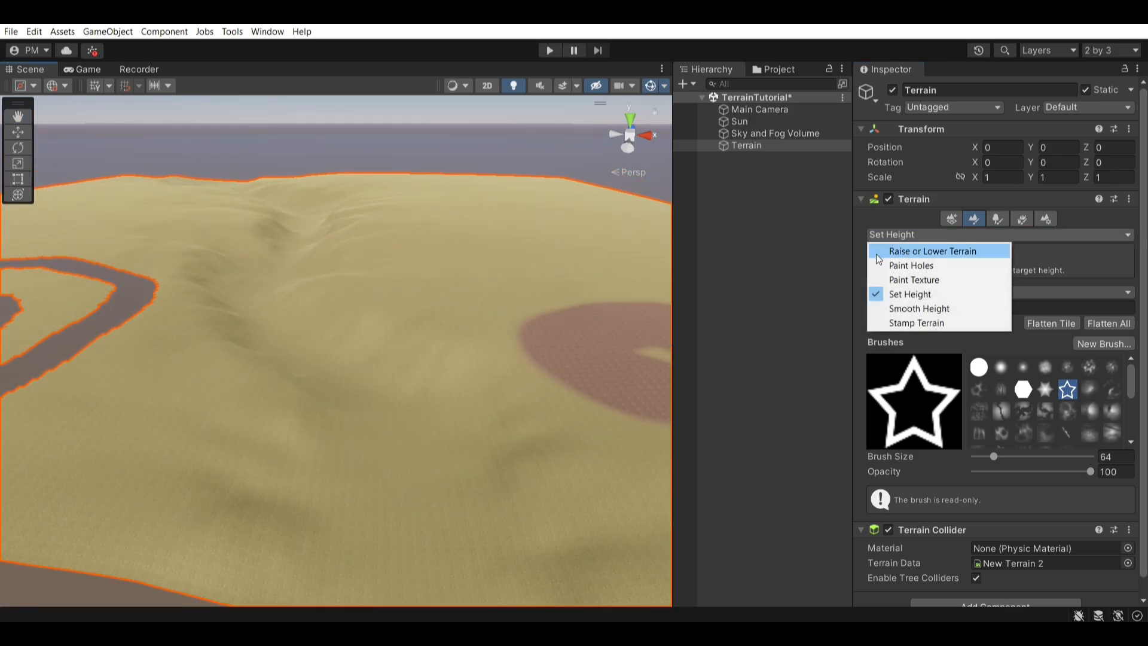
{"action": "left_click", "coordinate": [891, 294]}
{"action": "middle_click_drag", "start_coordinate": [455, 310], "coordinate": [264, 271]}
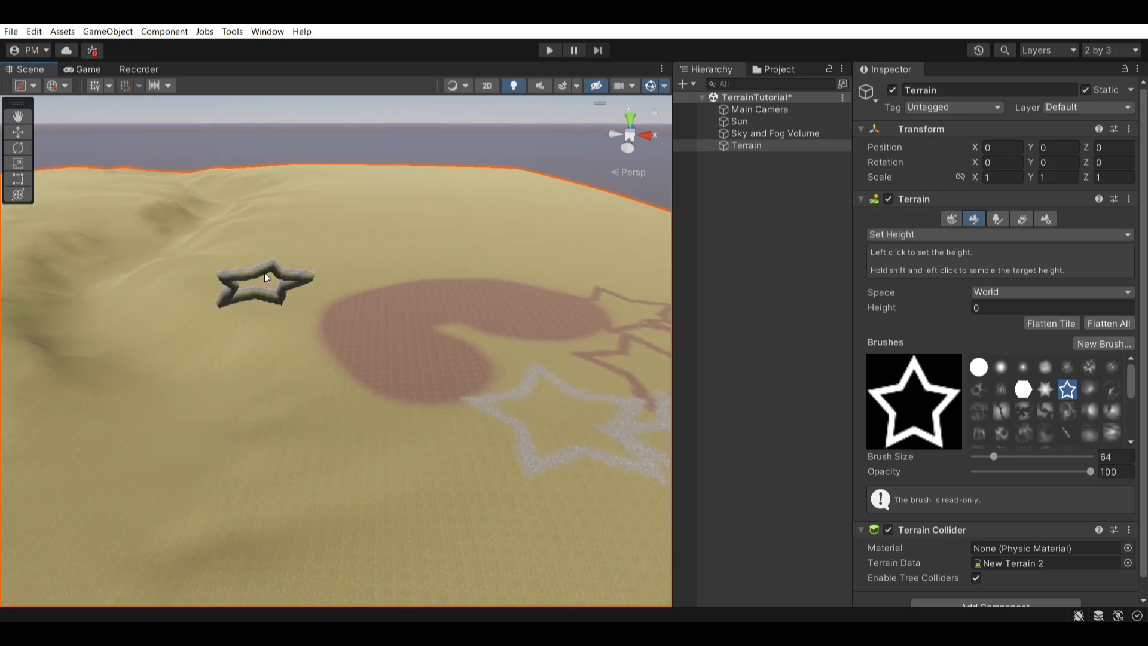
{"action": "left_click", "coordinate": [460, 393]}
{"action": "mouse_move", "coordinate": [461, 394]}
{"action": "middle_mouse_down"}
{"action": "mouse_move", "coordinate": [310, 329]}
{"action": "mouse_move", "coordinate": [361, 316]}
{"action": "middle_mouse_up"}
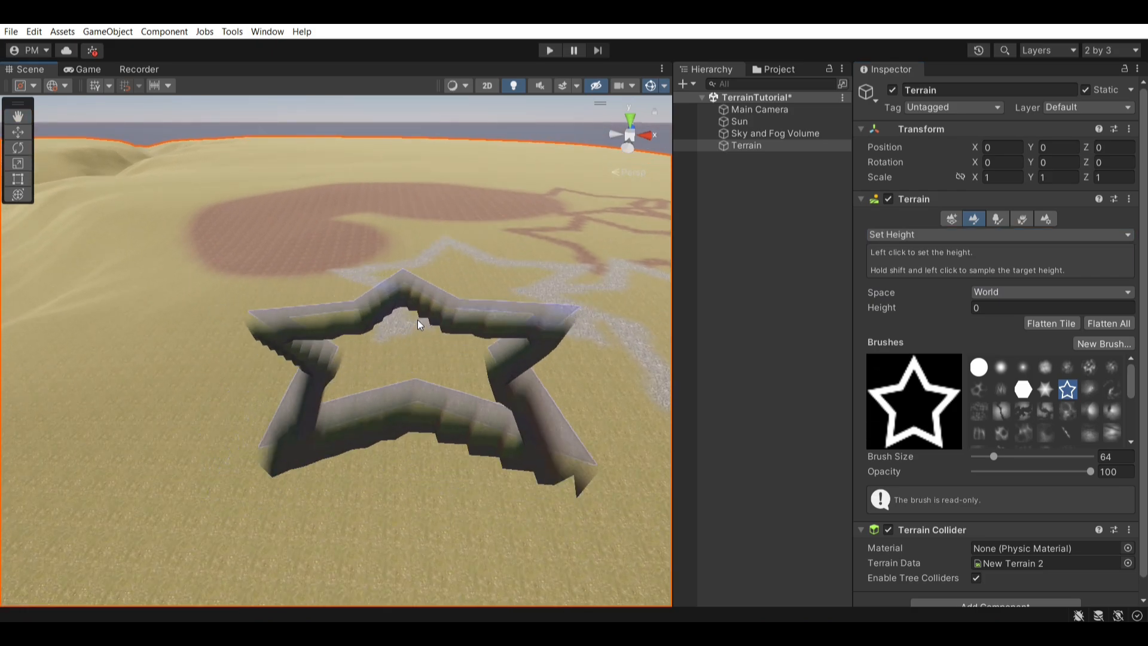
{"action": "right_click_drag", "start_coordinate": [484, 359], "coordinate": [400, 305]}
{"action": "middle_click_drag", "start_coordinate": [402, 310], "coordinate": [371, 327]}
{"action": "middle_click_drag", "start_coordinate": [397, 318], "coordinate": [633, 349]}
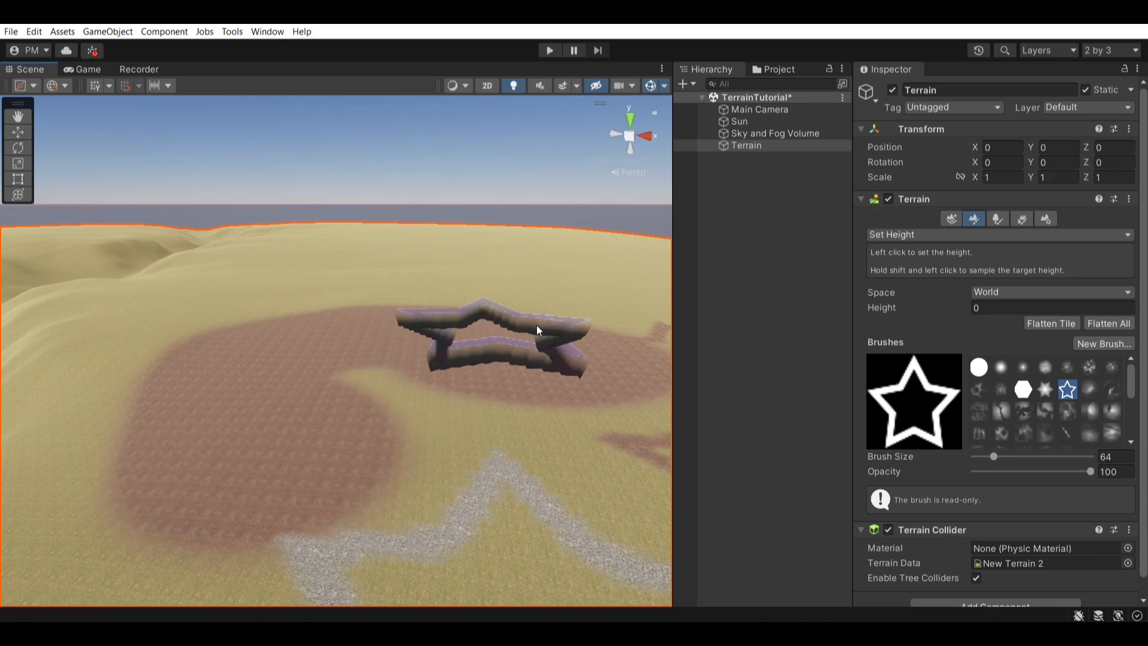
{"action": "right_click_drag", "start_coordinate": [553, 343], "coordinate": [571, 353]}
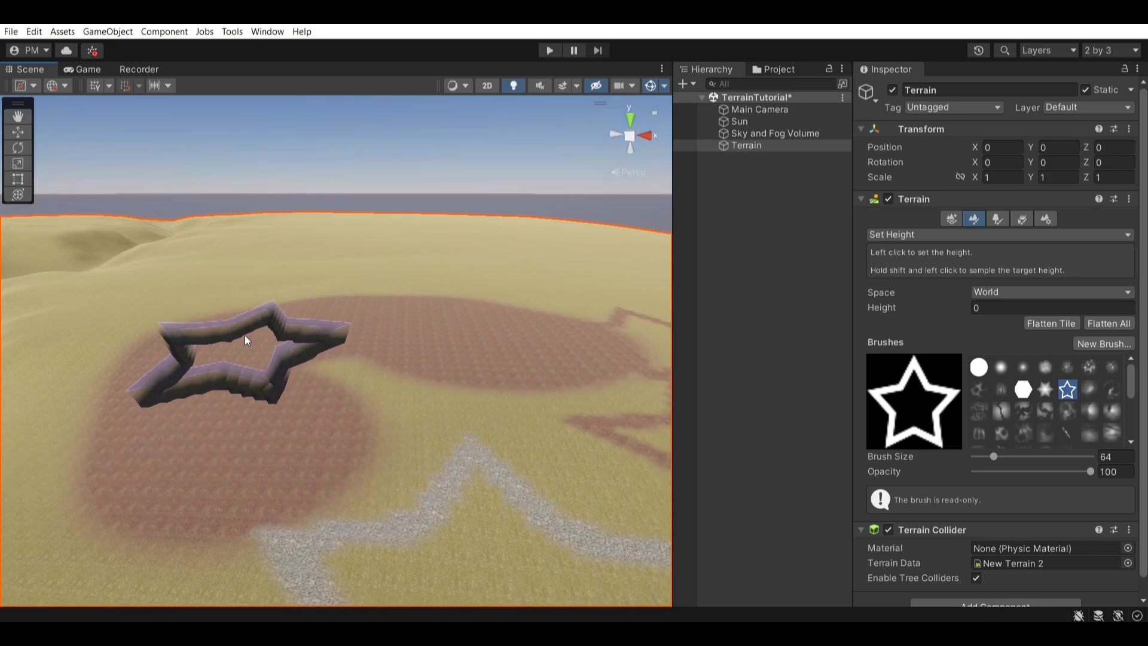
- Choose the soft round brush, set the target height to 20, and level the curved dirt patch with it
{"action": "left_click", "coordinate": [1002, 367]}
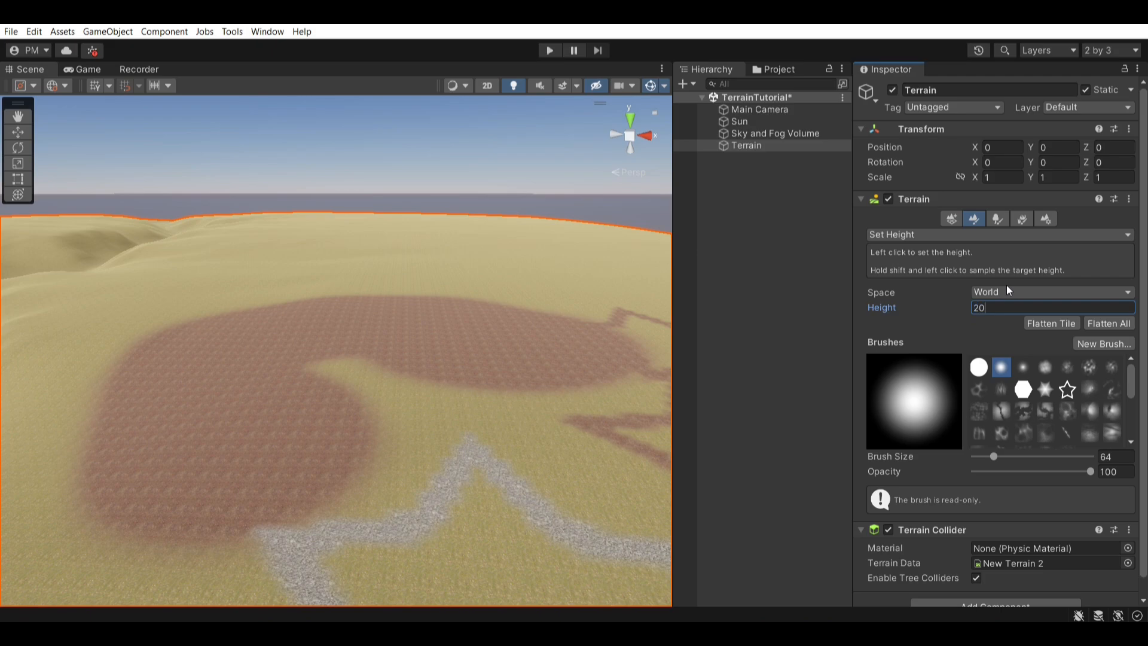
{"action": "mouse_move", "coordinate": [233, 429]}
{"action": "left_mouse_down"}
{"action": "mouse_move", "coordinate": [214, 374]}
{"action": "mouse_move", "coordinate": [489, 355]}
{"action": "mouse_move", "coordinate": [531, 366]}
{"action": "mouse_move", "coordinate": [445, 347]}
{"action": "left_mouse_up"}
{"action": "mouse_move", "coordinate": [290, 351]}
{"action": "left_mouse_down"}
{"action": "mouse_move", "coordinate": [223, 386]}
{"action": "mouse_move", "coordinate": [250, 438]}
{"action": "mouse_move", "coordinate": [211, 452]}
{"action": "mouse_move", "coordinate": [202, 394]}
{"action": "mouse_move", "coordinate": [259, 357]}
{"action": "left_mouse_up"}
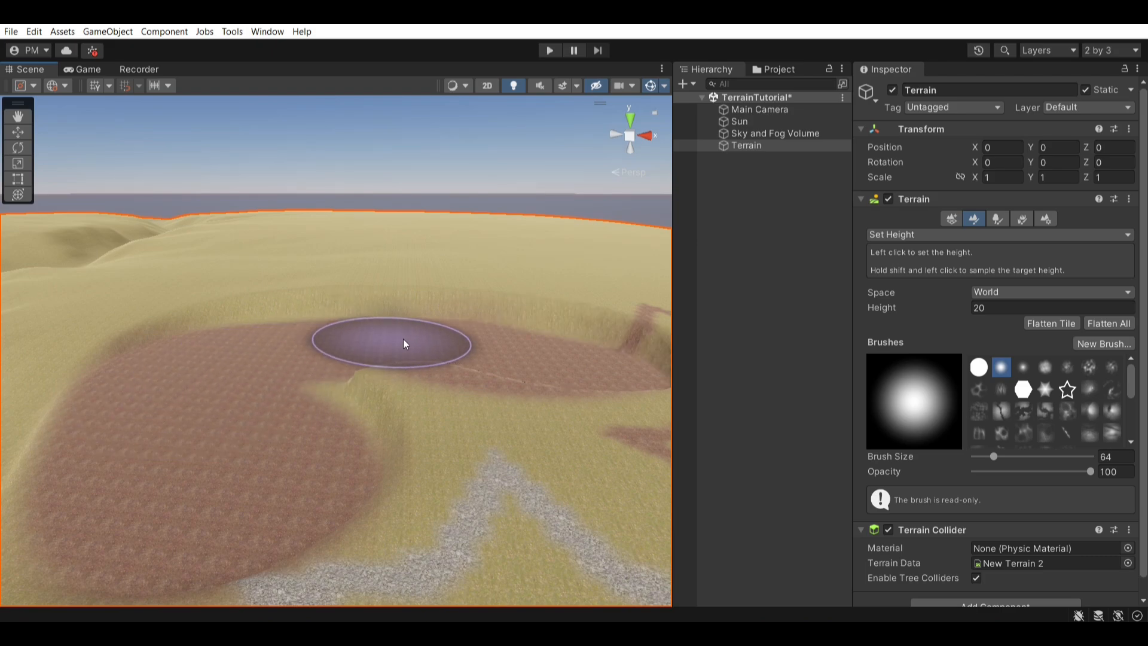
{"action": "left_click_drag", "start_coordinate": [478, 390], "coordinate": [393, 405], "text": "alt"}
{"action": "middle_click_drag", "start_coordinate": [392, 405], "coordinate": [365, 448]}
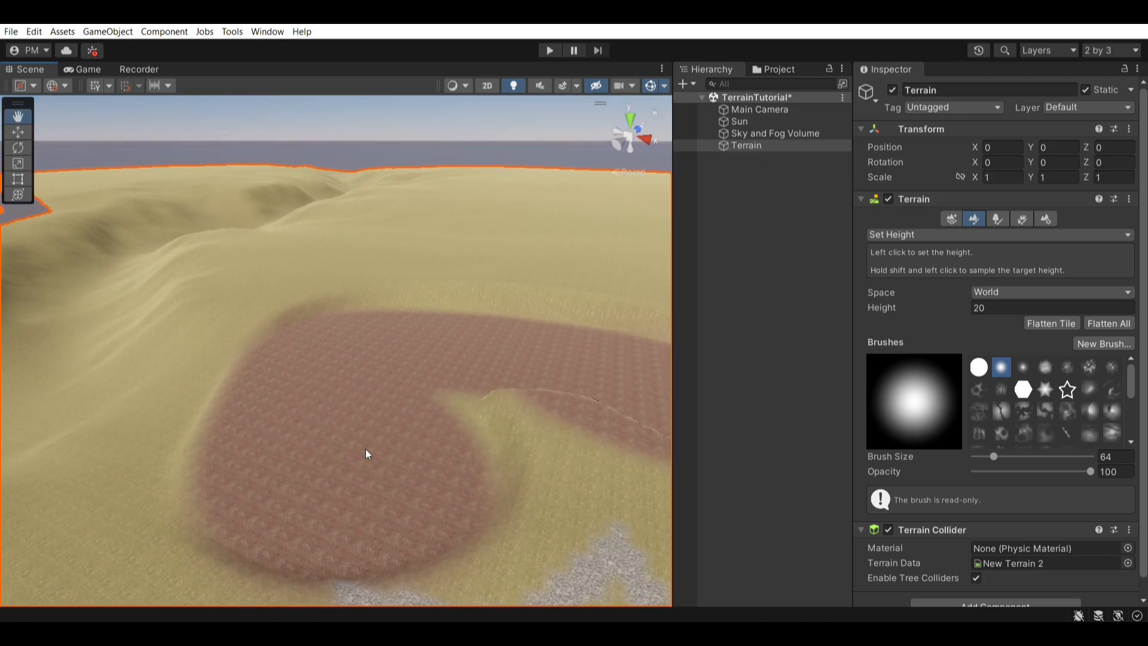
{"action": "scroll", "coordinate": [353, 441], "scroll_direction": "down", "scroll_amount": 2}
{"action": "middle_click_drag", "start_coordinate": [332, 359], "coordinate": [324, 421]}
{"action": "right_click_drag", "start_coordinate": [323, 404], "coordinate": [308, 434]}
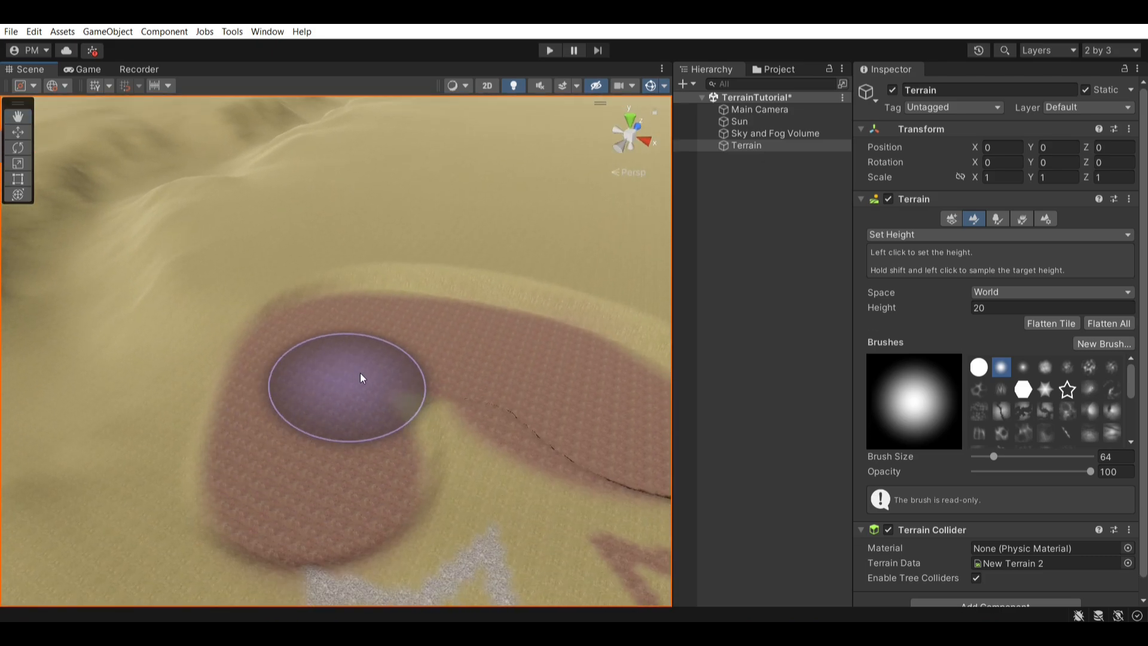
{"action": "right_click_drag", "start_coordinate": [413, 364], "coordinate": [461, 355]}
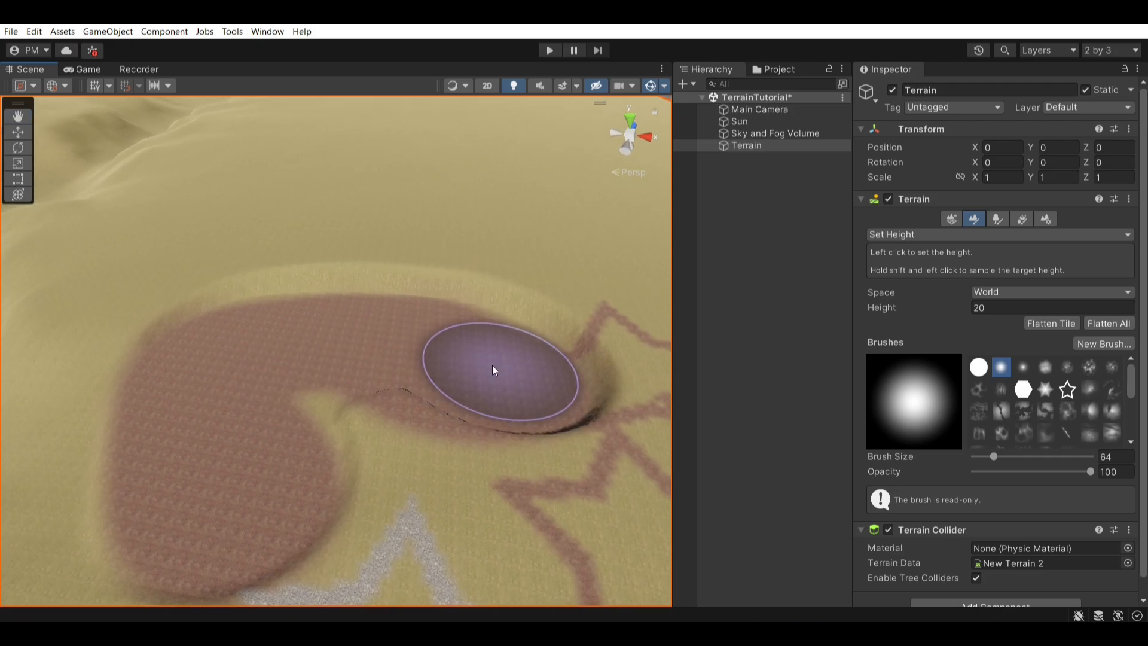
- Set the target height to 30 and paint raised ground along the dirt patch and the grass beside it
{"action": "right_click_drag", "start_coordinate": [467, 397], "coordinate": [433, 386]}
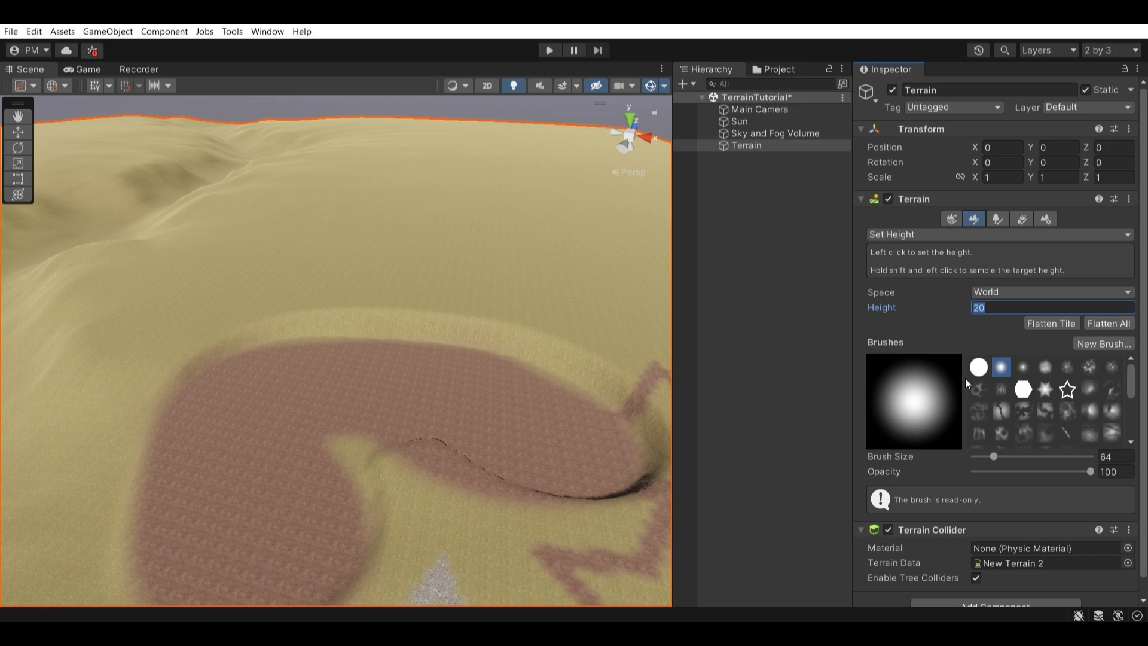
{"action": "type", "text": "30"}
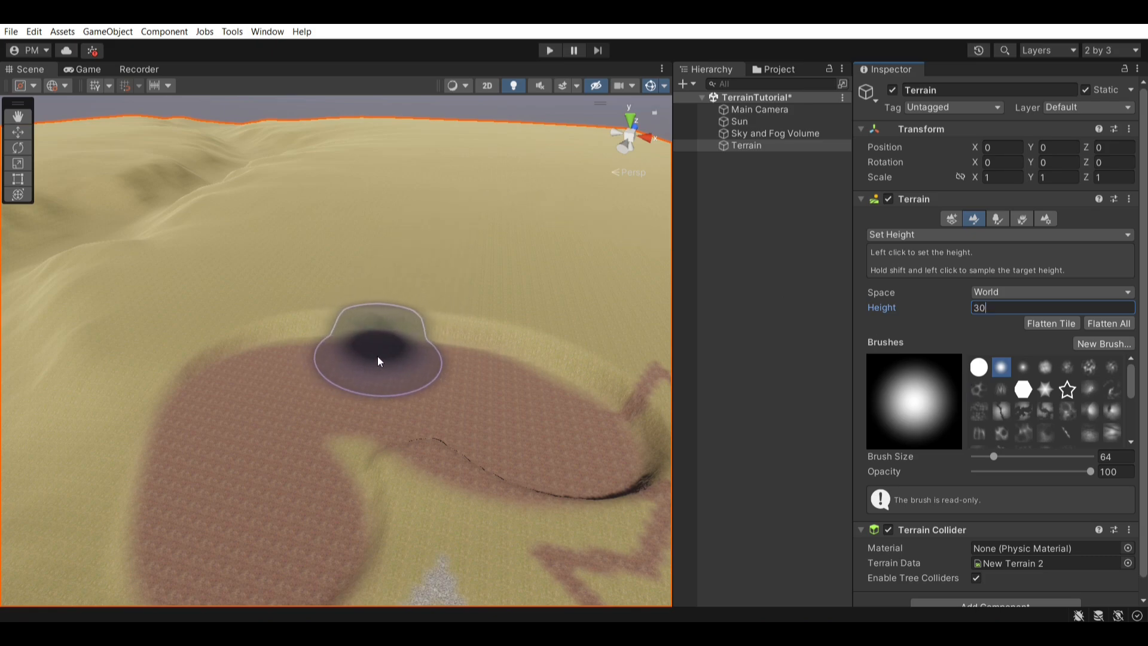
{"action": "mouse_move", "coordinate": [378, 356]}
{"action": "left_mouse_down"}
{"action": "mouse_move", "coordinate": [384, 321]}
{"action": "mouse_move", "coordinate": [338, 311]}
{"action": "left_mouse_up"}
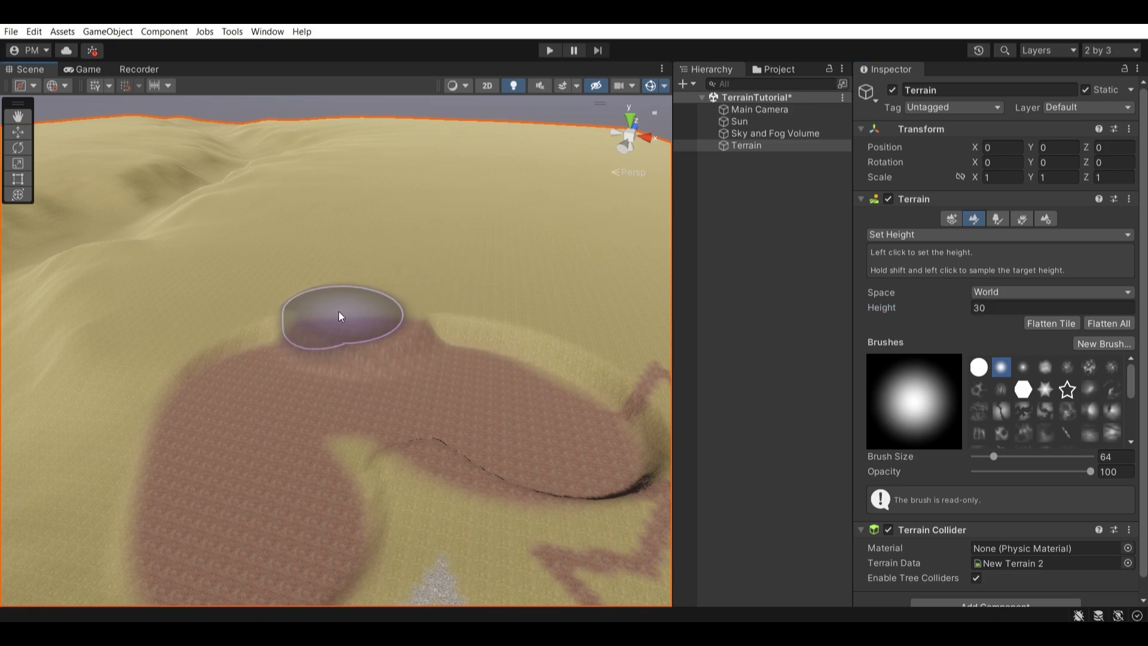
{"action": "mouse_move", "coordinate": [246, 330]}
{"action": "left_mouse_down"}
{"action": "mouse_move", "coordinate": [228, 335]}
{"action": "mouse_move", "coordinate": [389, 321]}
{"action": "mouse_move", "coordinate": [558, 336]}
{"action": "left_mouse_up"}
{"action": "mouse_move", "coordinate": [359, 358]}
{"action": "left_mouse_down", "text": "alt"}
{"action": "mouse_move", "coordinate": [486, 333]}
{"action": "mouse_move", "coordinate": [501, 381]}
{"action": "mouse_move", "coordinate": [449, 394]}
{"action": "mouse_move", "coordinate": [361, 364]}
{"action": "mouse_move", "coordinate": [396, 353]}
{"action": "mouse_move", "coordinate": [353, 335]}
{"action": "left_mouse_up", "text": "alt"}
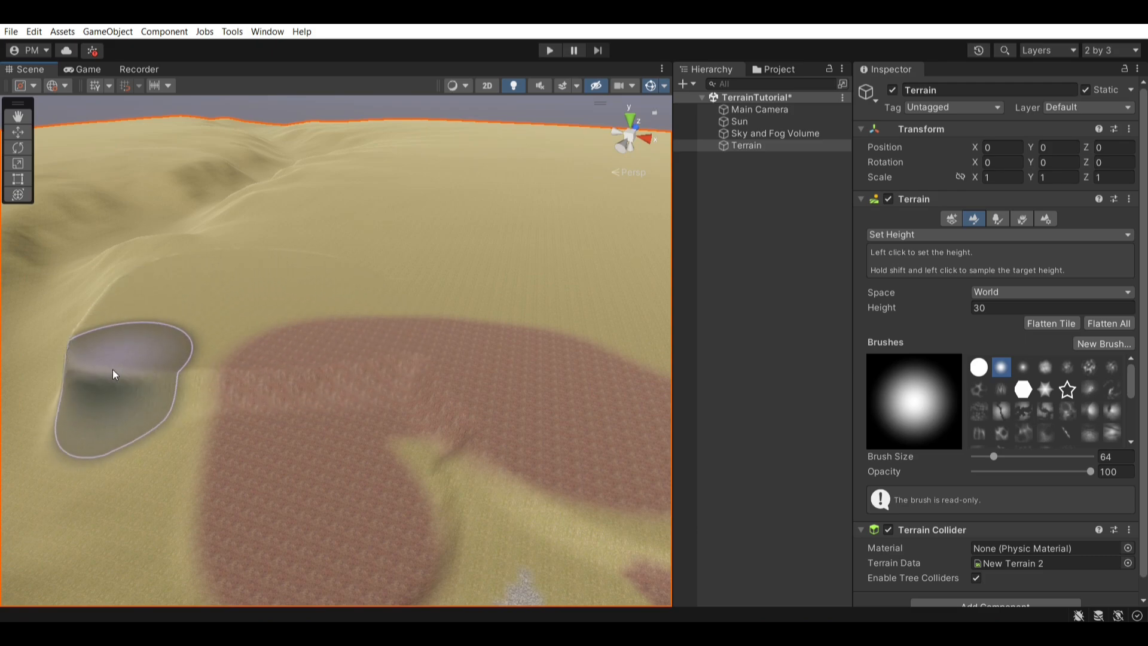
{"action": "middle_click_drag", "start_coordinate": [148, 425], "coordinate": [172, 341]}
{"action": "scroll", "coordinate": [172, 341], "scroll_direction": "down", "scroll_amount": 5}
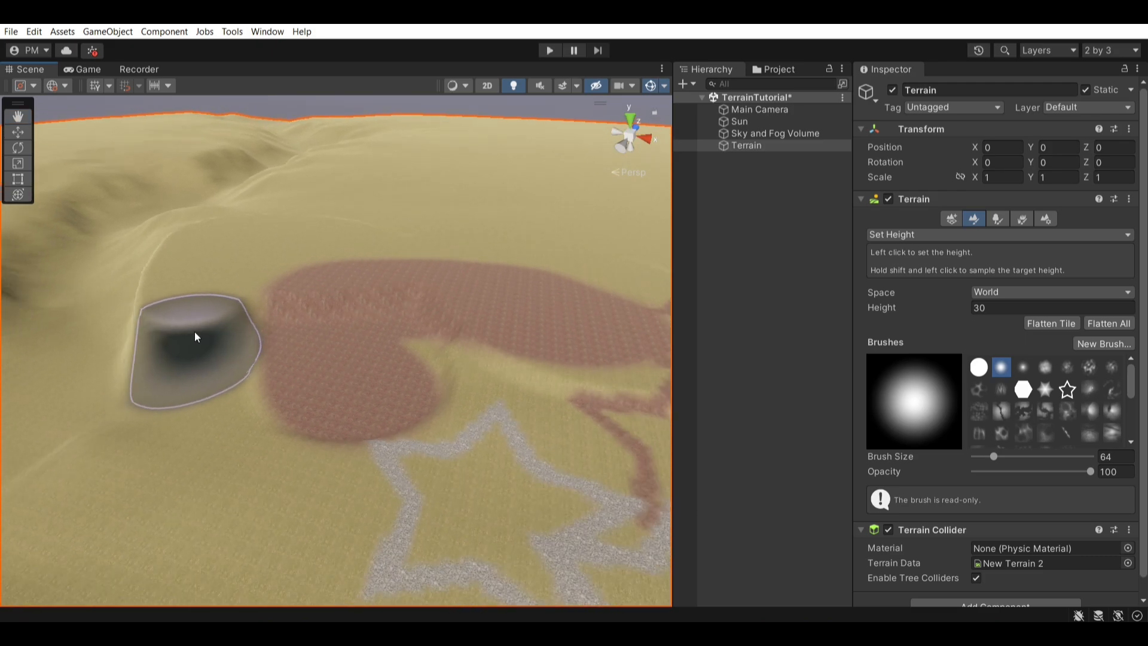
{"action": "mouse_move", "coordinate": [195, 331]}
{"action": "left_mouse_down"}
{"action": "mouse_move", "coordinate": [163, 387]}
{"action": "mouse_move", "coordinate": [270, 300]}
{"action": "mouse_move", "coordinate": [281, 356]}
{"action": "left_mouse_up"}
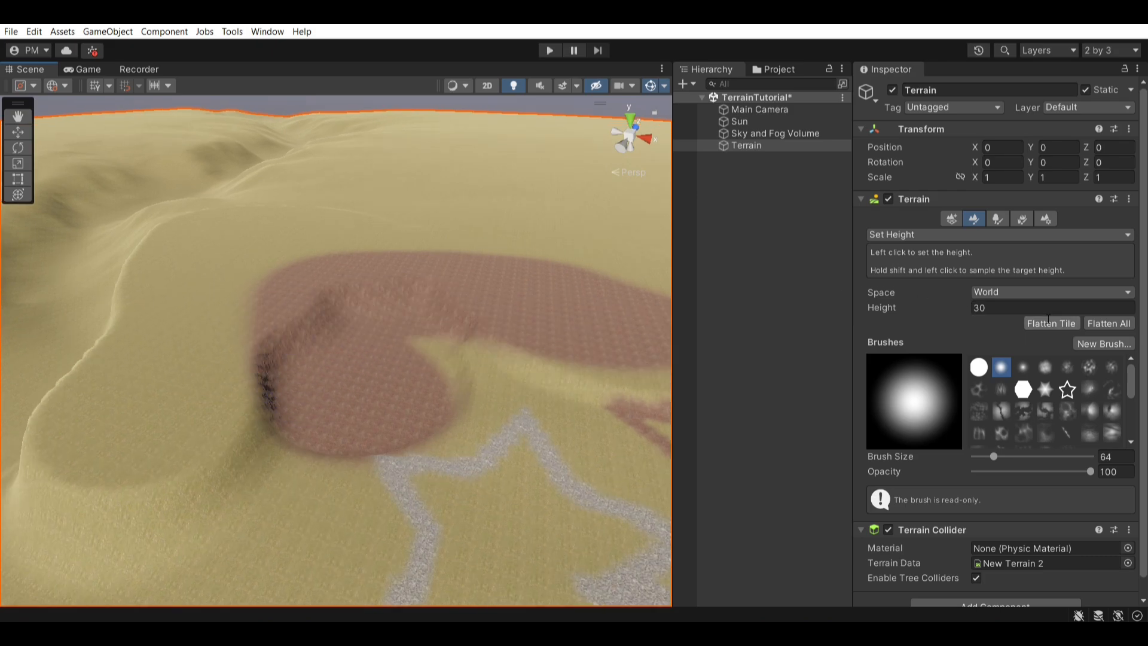
- Flatten the whole terrain tile to height 30, and undo both the flattening and the height 30 strokes
{"action": "scroll", "coordinate": [360, 276], "scroll_direction": "down", "scroll_amount": 6}
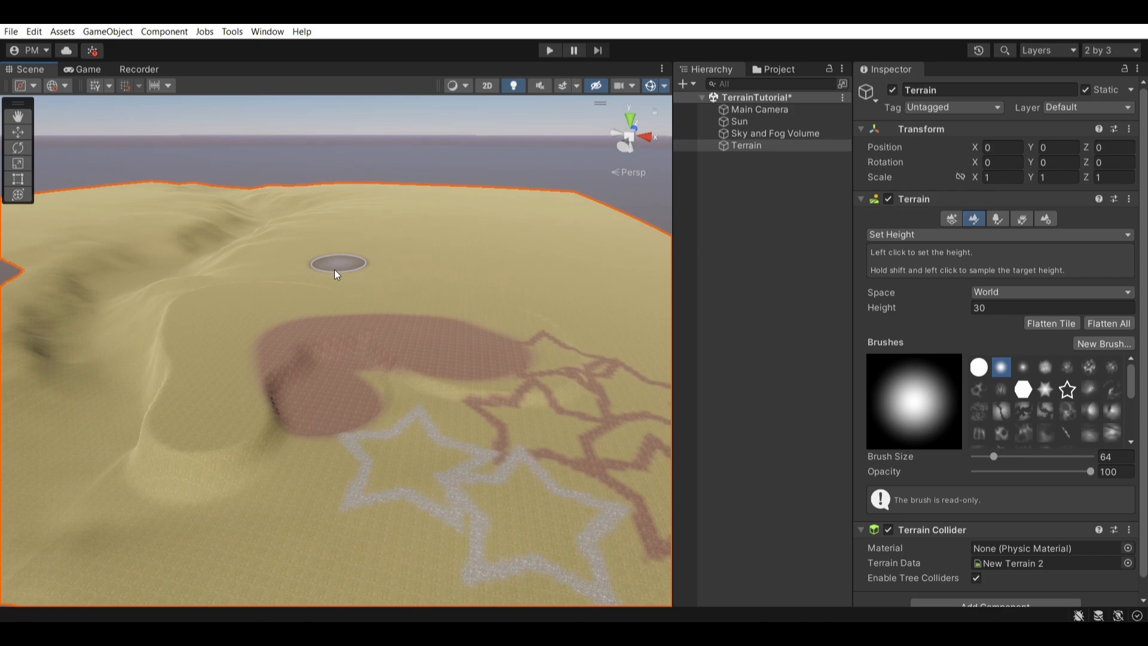
{"action": "mouse_move", "coordinate": [335, 269]}
{"action": "middle_mouse_down"}
{"action": "mouse_move", "coordinate": [547, 290]}
{"action": "mouse_move", "coordinate": [476, 313]}
{"action": "middle_mouse_up"}
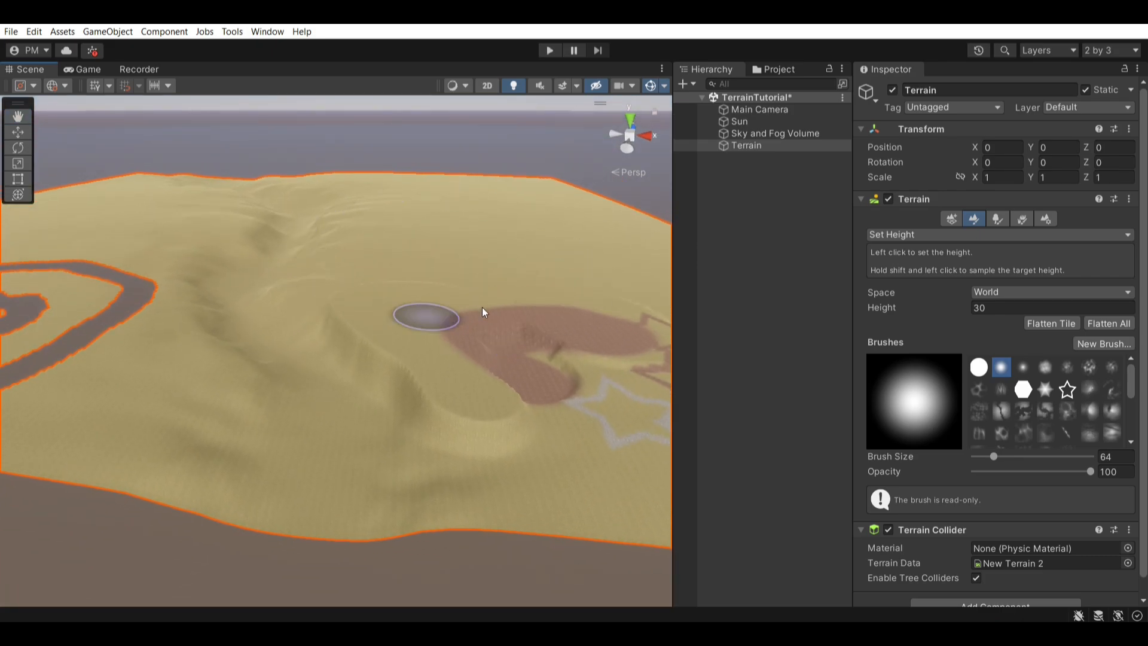
{"action": "left_click", "coordinate": [1050, 322]}
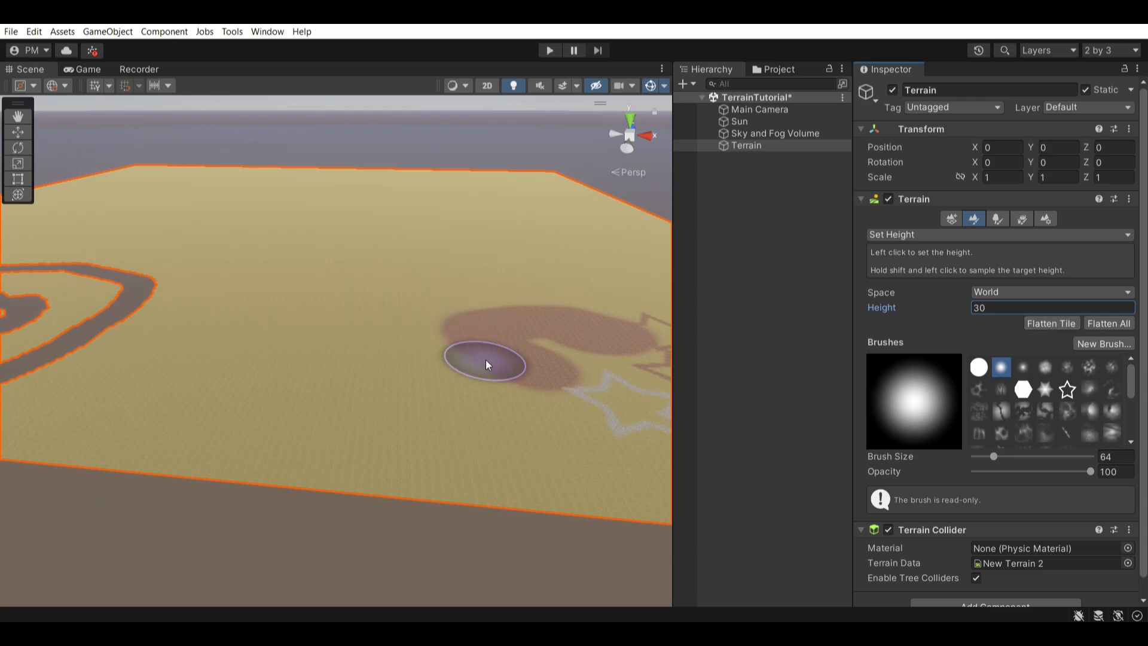
{"action": "right_click_drag", "start_coordinate": [486, 360], "coordinate": [335, 332]}
{"action": "middle_click_drag", "start_coordinate": [459, 389], "coordinate": [311, 285]}
{"action": "right_click_drag", "start_coordinate": [482, 290], "coordinate": [582, 294]}
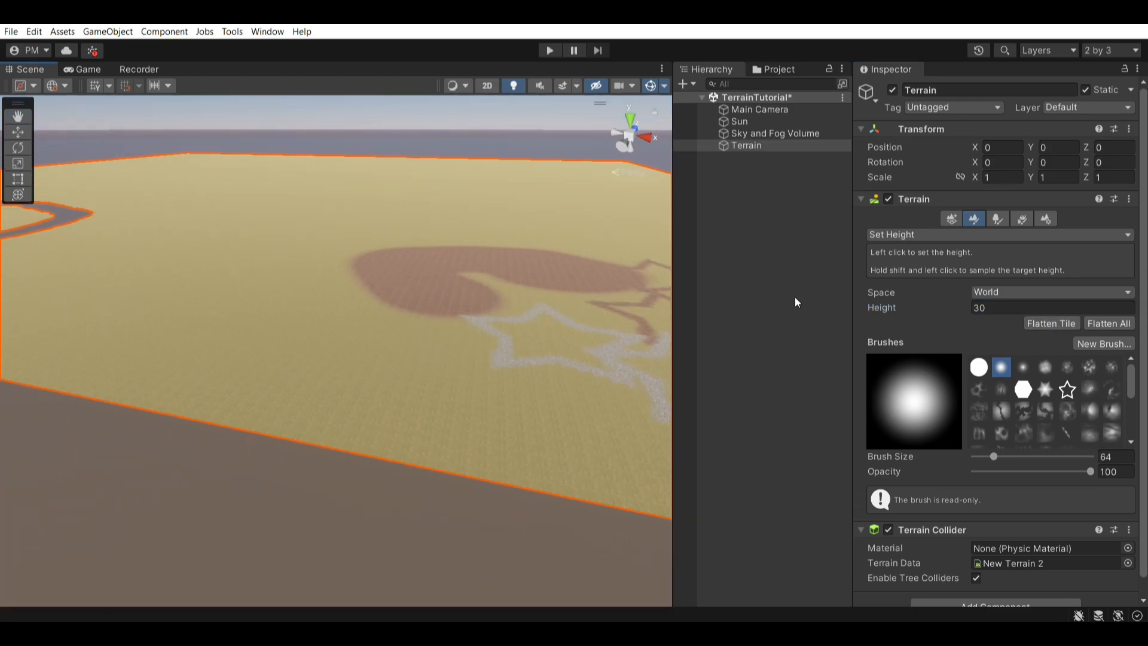
{"action": "key", "text": "ctrl+z"}
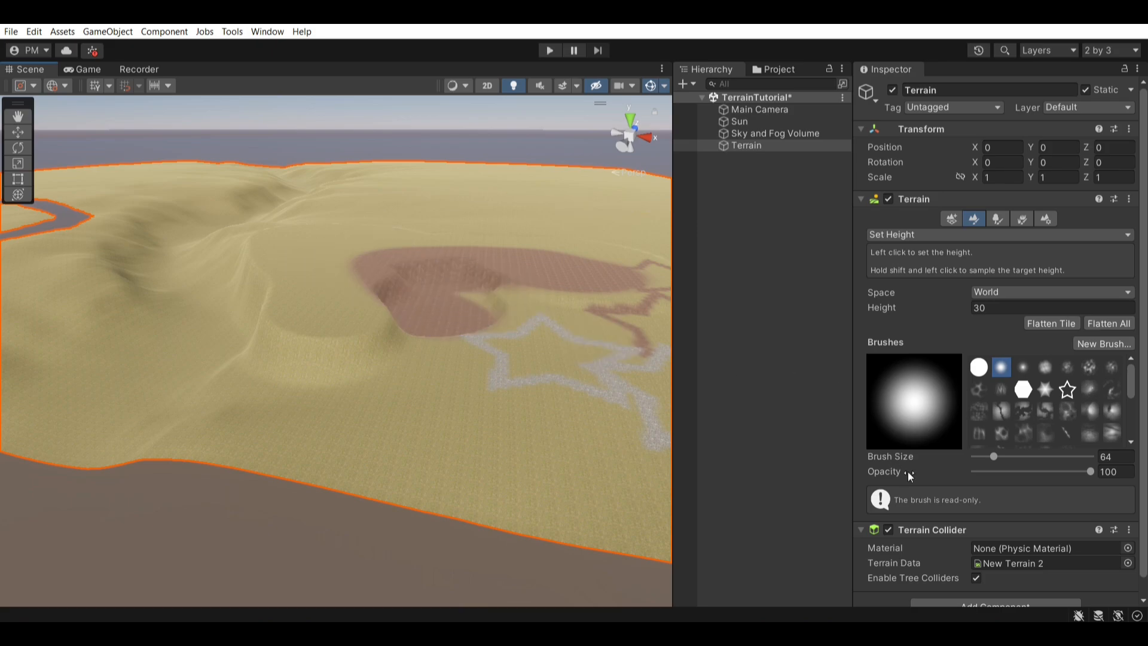
- Switch the terrain tool to Smooth Height and choose the small soft round brush with opacity 100
{"action": "left_click", "coordinate": [969, 235]}
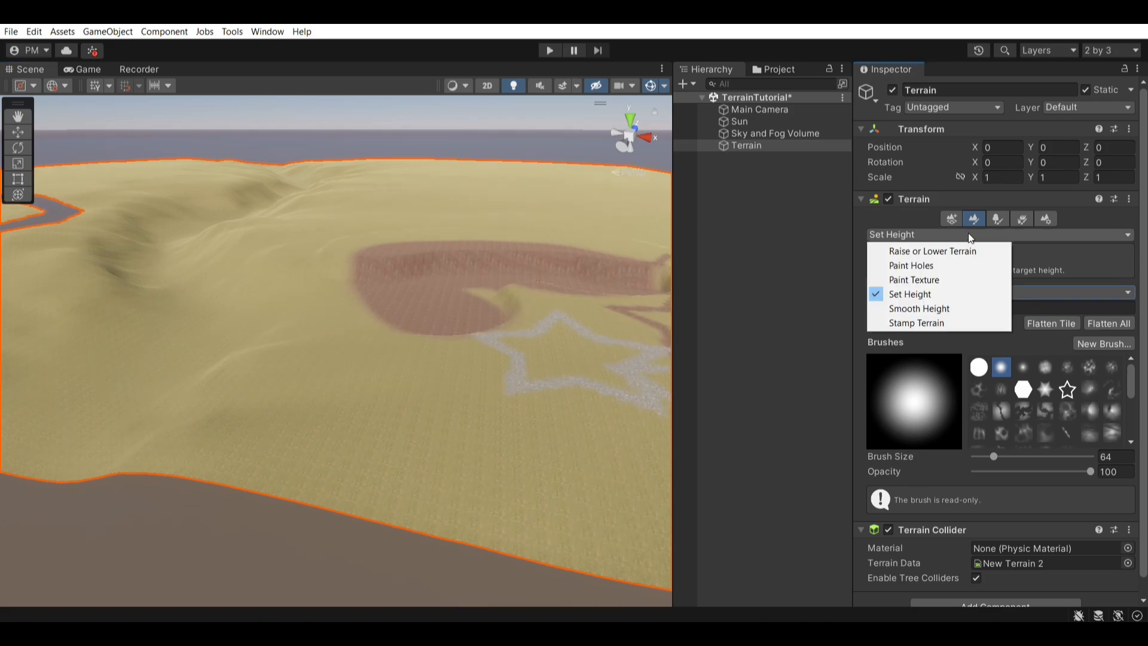
{"action": "left_click", "coordinate": [931, 307]}
{"action": "mouse_move", "coordinate": [461, 285]}
{"action": "right_mouse_down"}
{"action": "mouse_move", "coordinate": [278, 354]}
{"action": "mouse_move", "coordinate": [327, 386]}
{"action": "mouse_move", "coordinate": [320, 428]}
{"action": "mouse_move", "coordinate": [282, 402]}
{"action": "mouse_move", "coordinate": [338, 397]}
{"action": "mouse_move", "coordinate": [348, 363]}
{"action": "mouse_move", "coordinate": [459, 338]}
{"action": "mouse_move", "coordinate": [428, 357]}
{"action": "mouse_move", "coordinate": [498, 375]}
{"action": "mouse_move", "coordinate": [618, 303]}
{"action": "mouse_move", "coordinate": [544, 297]}
{"action": "mouse_move", "coordinate": [489, 320]}
{"action": "mouse_move", "coordinate": [440, 312]}
{"action": "mouse_move", "coordinate": [335, 342]}
{"action": "mouse_move", "coordinate": [566, 281]}
{"action": "mouse_move", "coordinate": [522, 277]}
{"action": "right_mouse_up"}
{"action": "scroll", "coordinate": [459, 338], "scroll_direction": "up", "scroll_amount": 2}
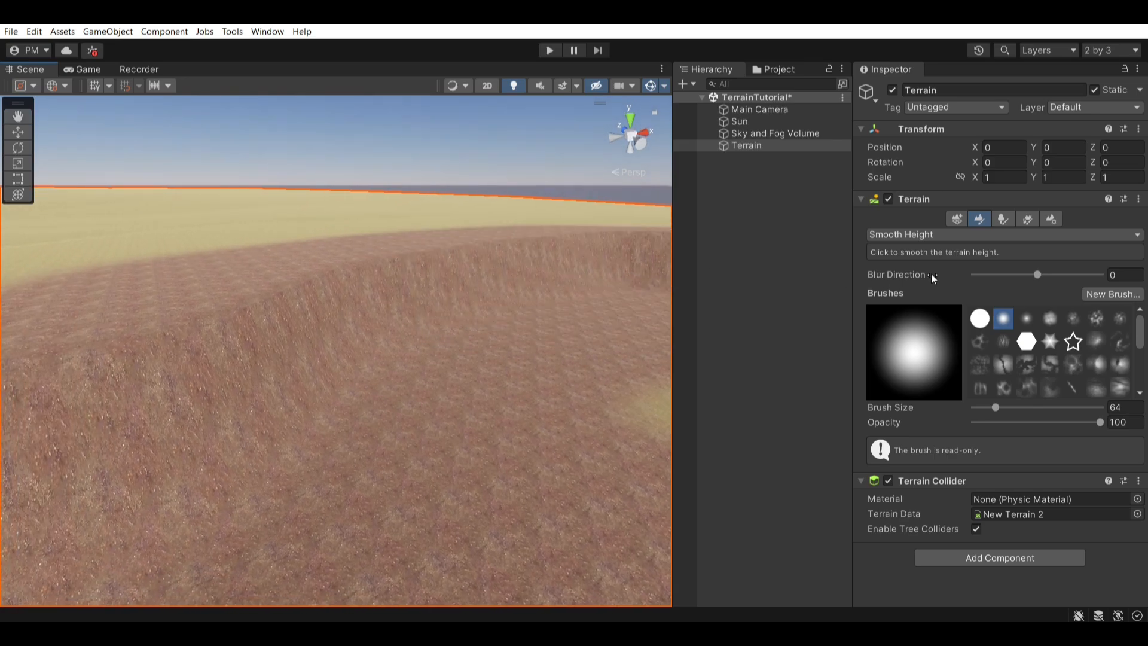
{"action": "left_click", "coordinate": [1028, 323]}
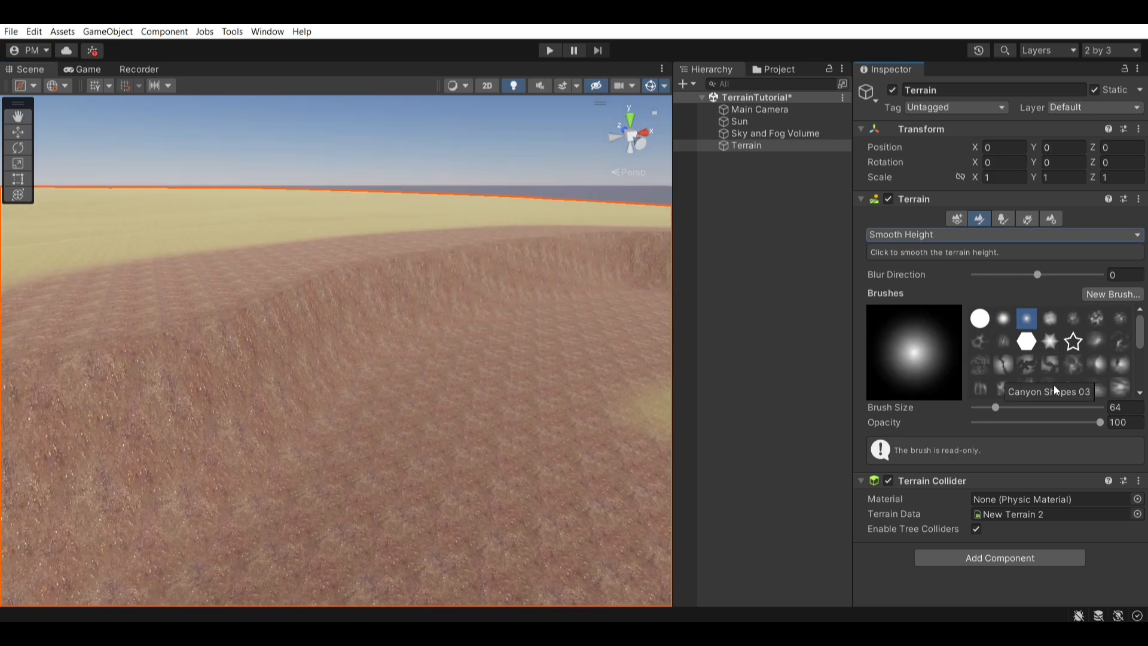
{"action": "left_click_drag", "start_coordinate": [1072, 423], "coordinate": [992, 423]}
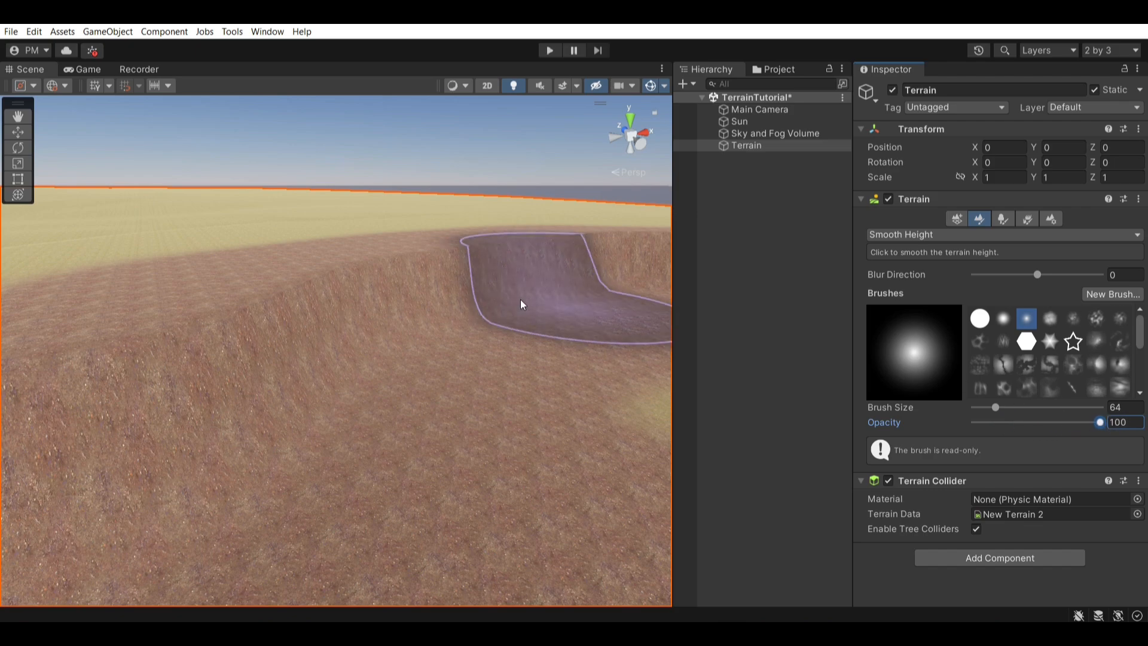
- Smooth the steep slopes along the raised rim of the curved dirt patch
{"action": "mouse_move", "coordinate": [521, 299]}
{"action": "right_mouse_down"}
{"action": "mouse_move", "coordinate": [366, 311]}
{"action": "mouse_move", "coordinate": [237, 369]}
{"action": "right_mouse_up"}
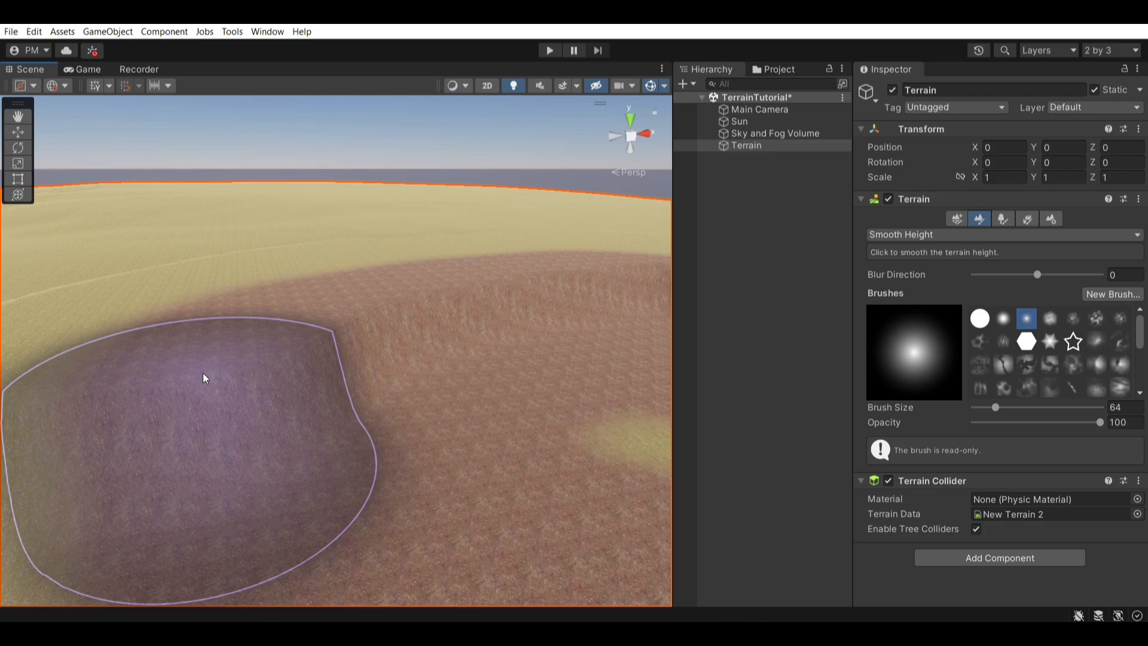
{"action": "mouse_move", "coordinate": [202, 372]}
{"action": "left_mouse_down"}
{"action": "mouse_move", "coordinate": [543, 299]}
{"action": "mouse_move", "coordinate": [468, 279]}
{"action": "left_mouse_up"}
{"action": "scroll", "coordinate": [456, 295], "scroll_direction": "up", "scroll_amount": 3}
{"action": "middle_click_drag", "start_coordinate": [443, 312], "coordinate": [281, 374]}
{"action": "mouse_move", "coordinate": [282, 374]}
{"action": "left_mouse_down", "text": "alt"}
{"action": "mouse_move", "coordinate": [446, 384]}
{"action": "mouse_move", "coordinate": [339, 358]}
{"action": "left_mouse_up", "text": "alt"}
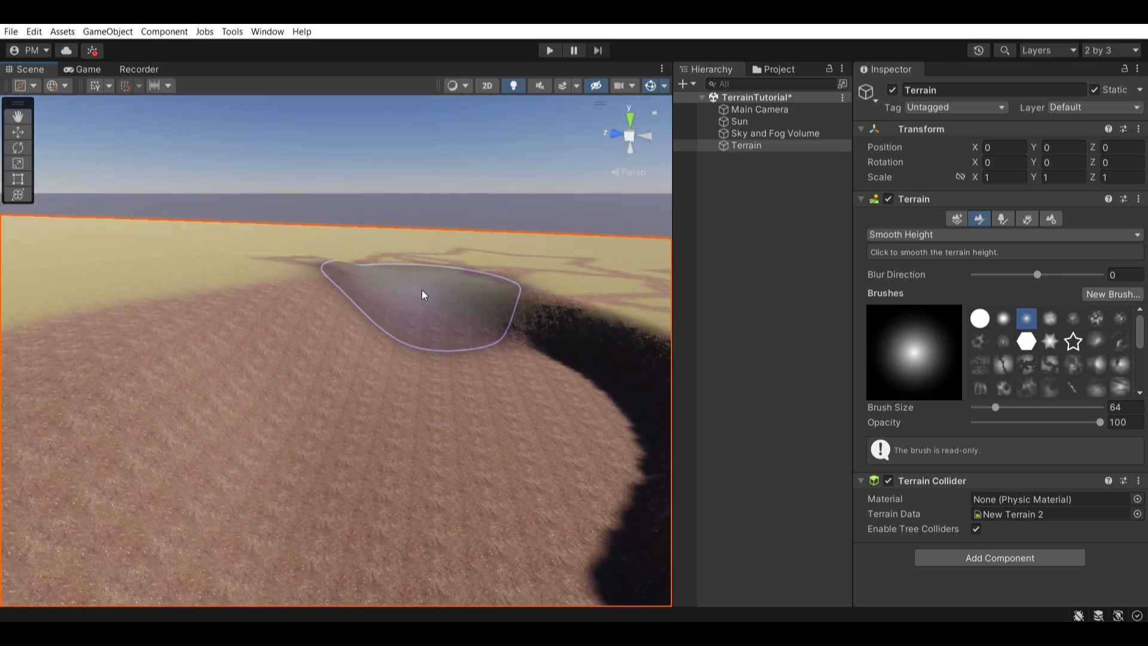
{"action": "mouse_move", "coordinate": [243, 358]}
{"action": "left_mouse_down", "text": "alt"}
{"action": "mouse_move", "coordinate": [393, 288]}
{"action": "mouse_move", "coordinate": [502, 355]}
{"action": "mouse_move", "coordinate": [533, 463]}
{"action": "left_mouse_up", "text": "alt"}
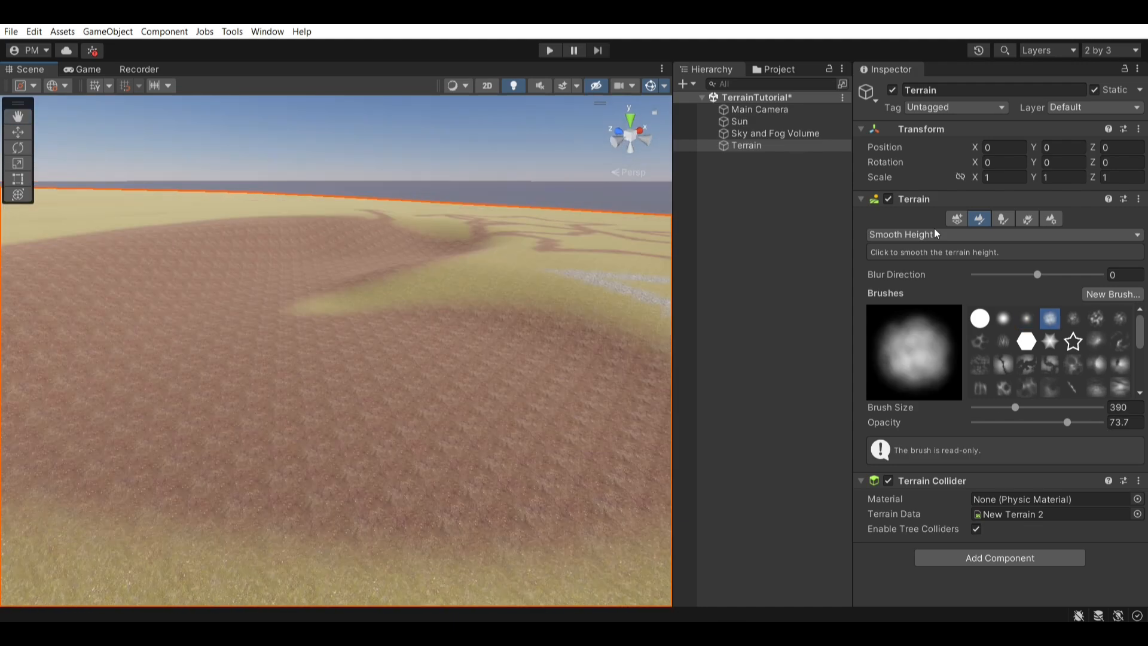
- Switch the terrain tool to Stamp Terrain, set the brush size to 99, and try a stamp with the cloudy brush on the dirt patch
{"action": "left_click", "coordinate": [934, 235]}
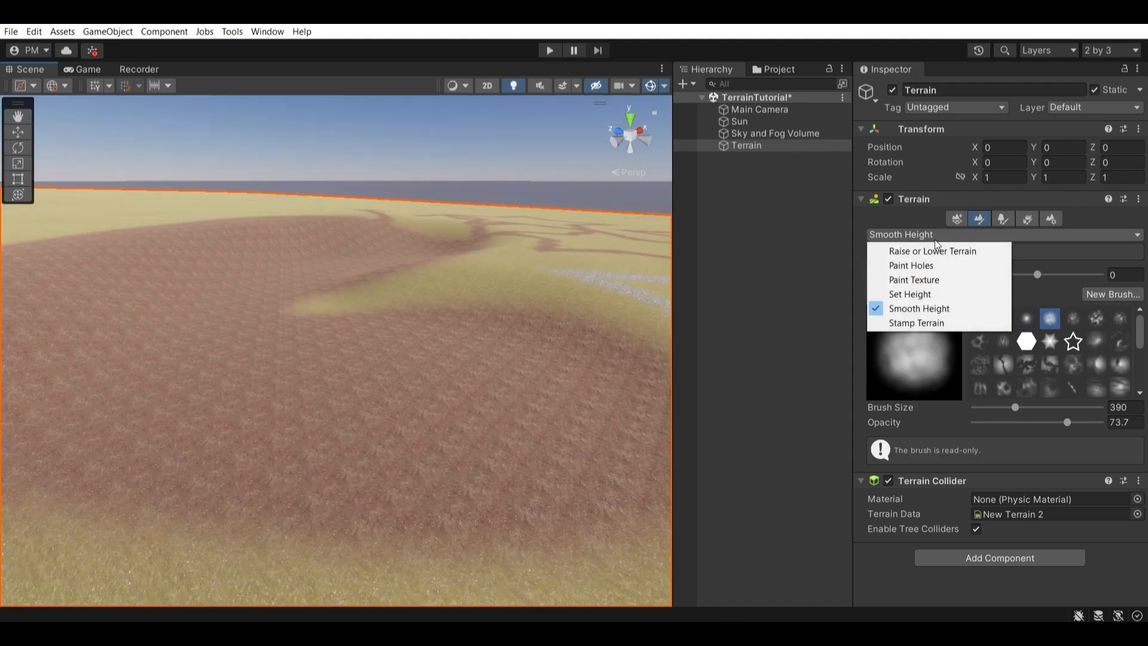
{"action": "left_click", "coordinate": [910, 323]}
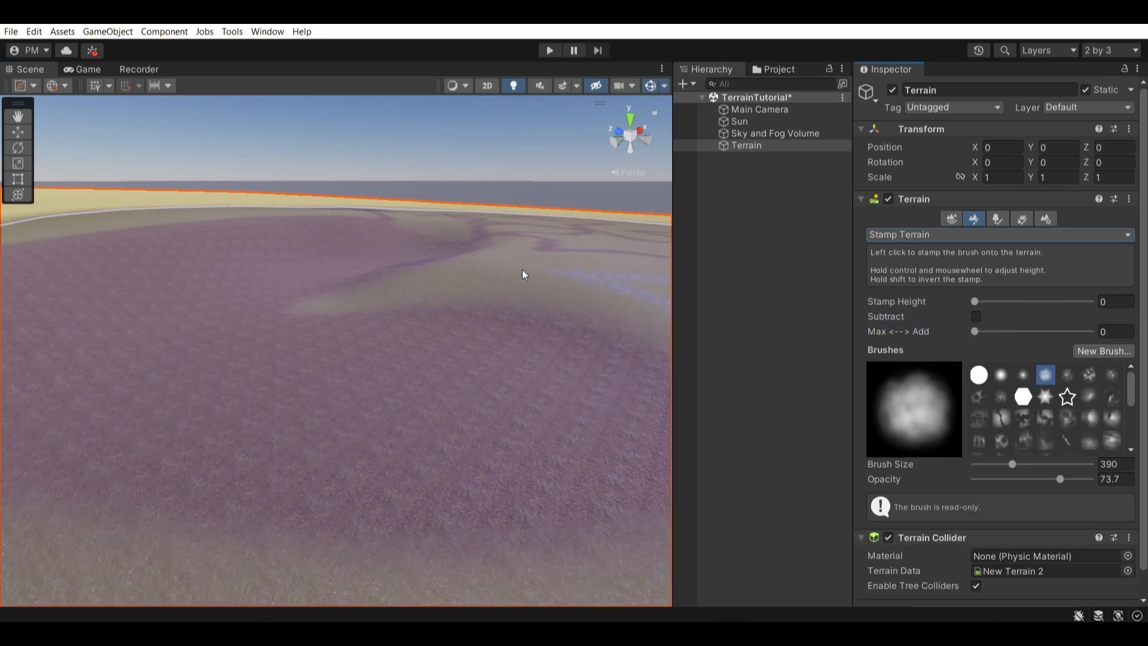
{"action": "left_click", "coordinate": [998, 464]}
{"action": "middle_click_drag", "start_coordinate": [513, 307], "coordinate": [422, 347]}
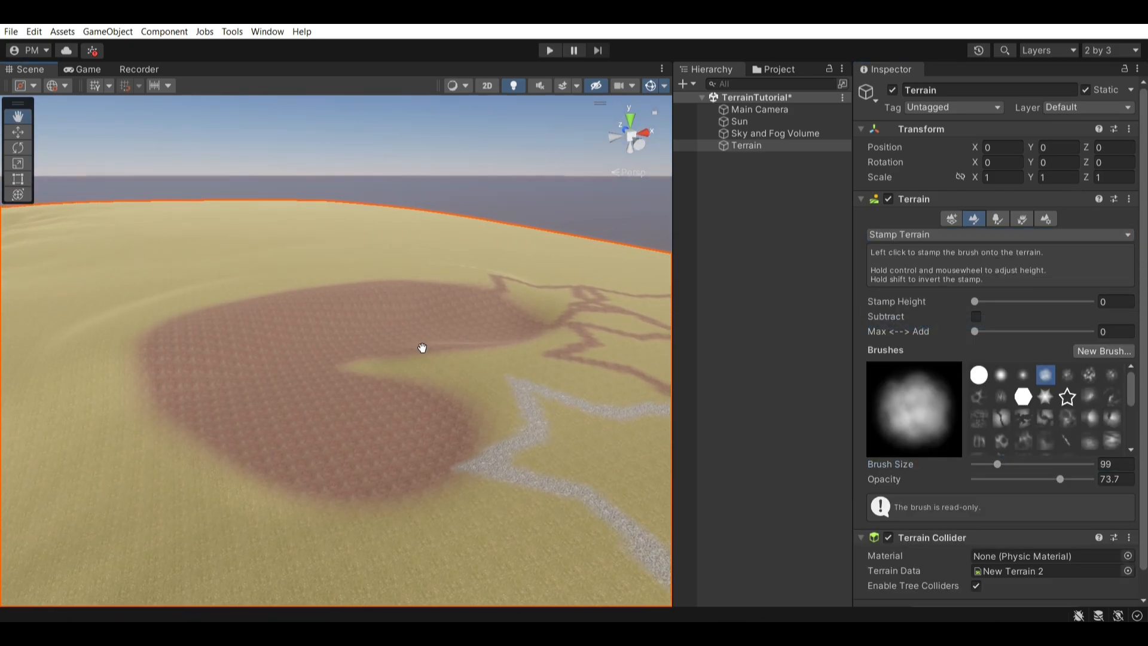
{"action": "scroll", "coordinate": [429, 347], "scroll_direction": "up", "scroll_amount": 3}
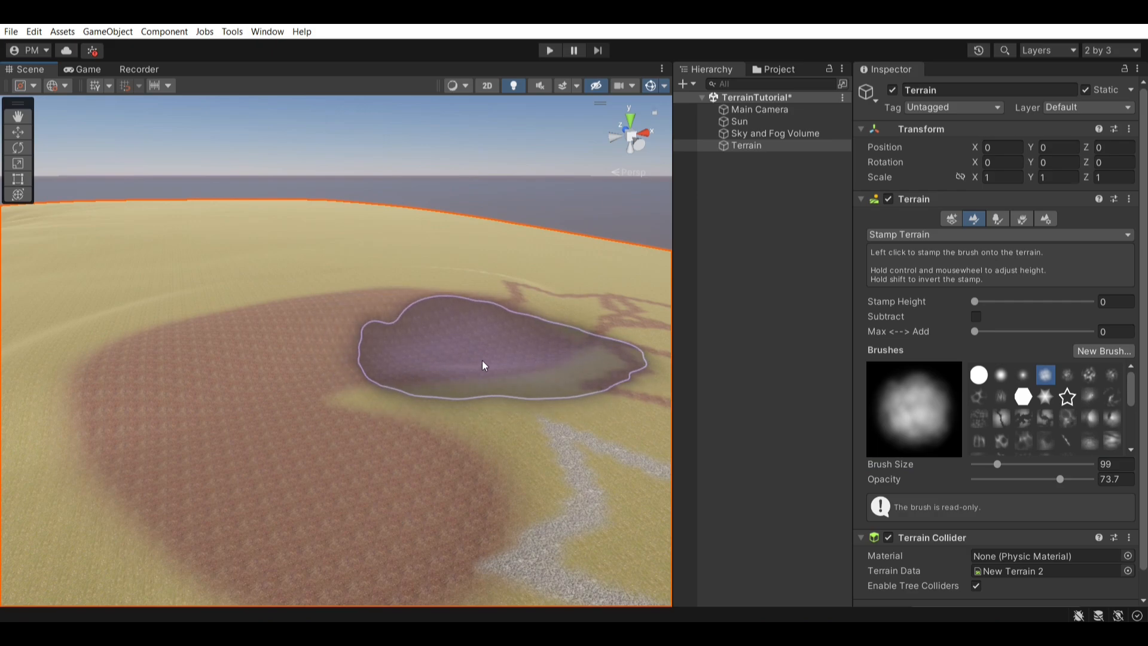
{"action": "right_click_drag", "start_coordinate": [474, 364], "coordinate": [334, 366]}
{"action": "middle_click_drag", "start_coordinate": [526, 368], "coordinate": [383, 374]}
{"action": "right_click_drag", "start_coordinate": [359, 353], "coordinate": [447, 356]}
{"action": "scroll", "coordinate": [450, 361], "scroll_direction": "up", "scroll_amount": 3}
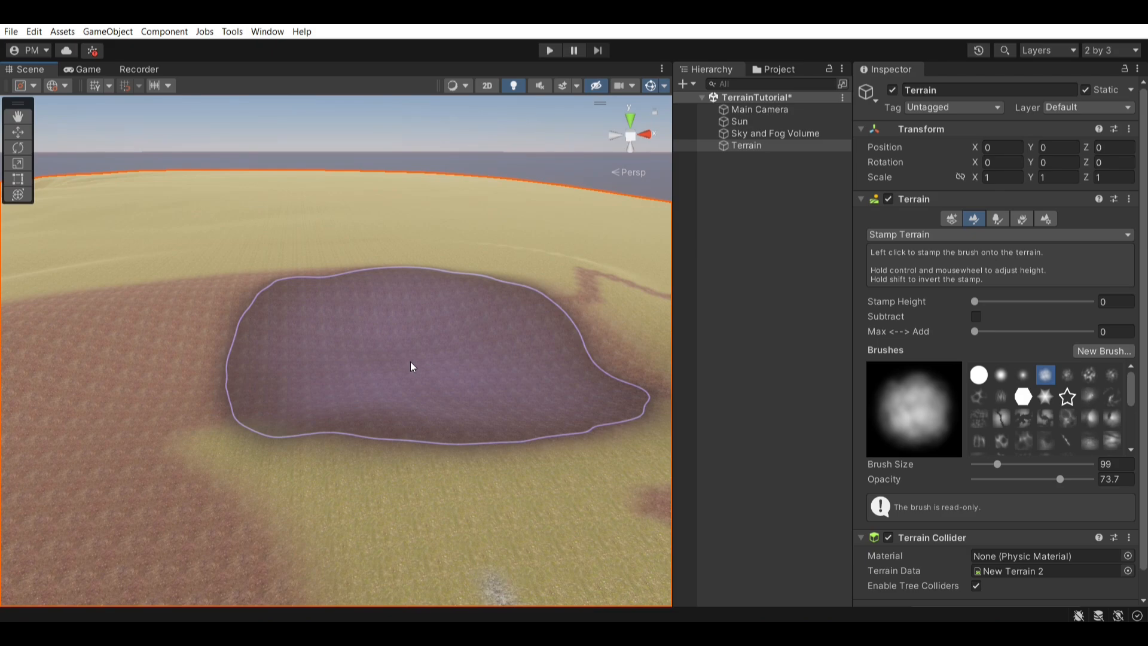
{"action": "left_click", "coordinate": [411, 365]}
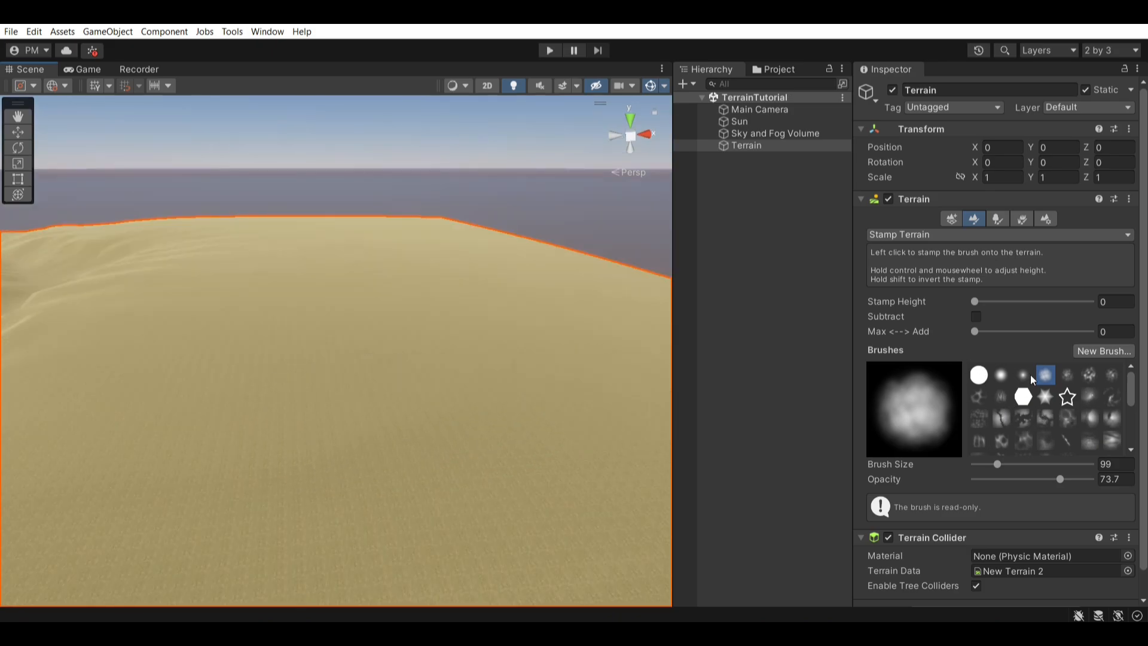
- Choose the star outline brush, set its size to 64 and opacity to 100, and try stamping it on open grass
{"action": "left_click", "coordinate": [1068, 397]}
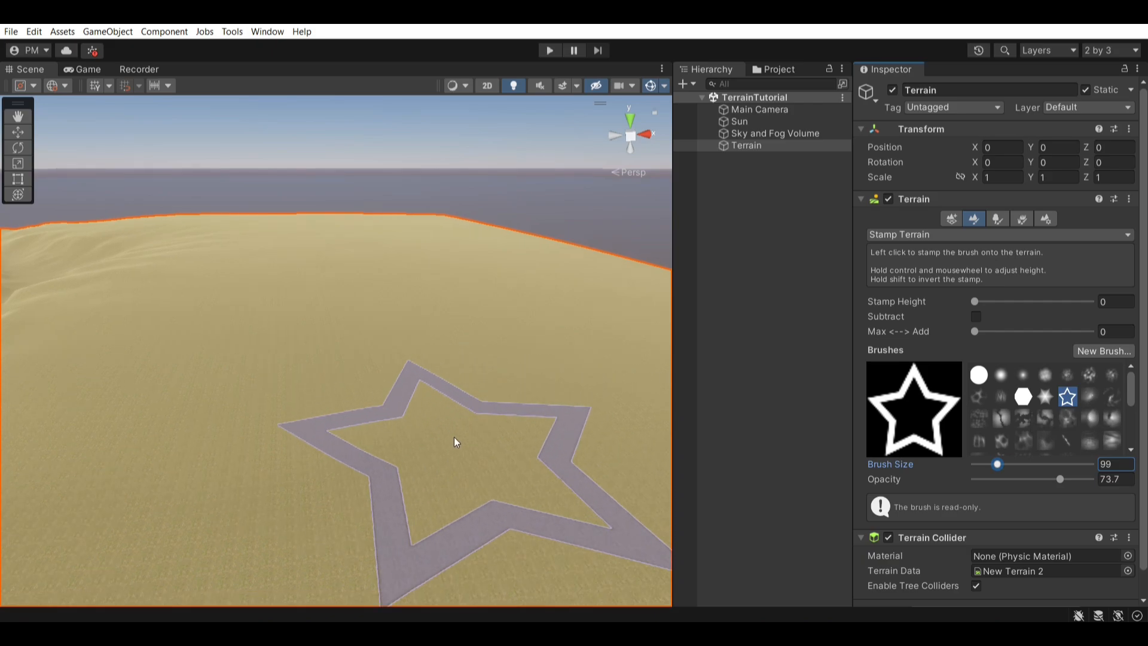
{"action": "scroll", "coordinate": [372, 320], "scroll_direction": "up", "scroll_amount": 5}
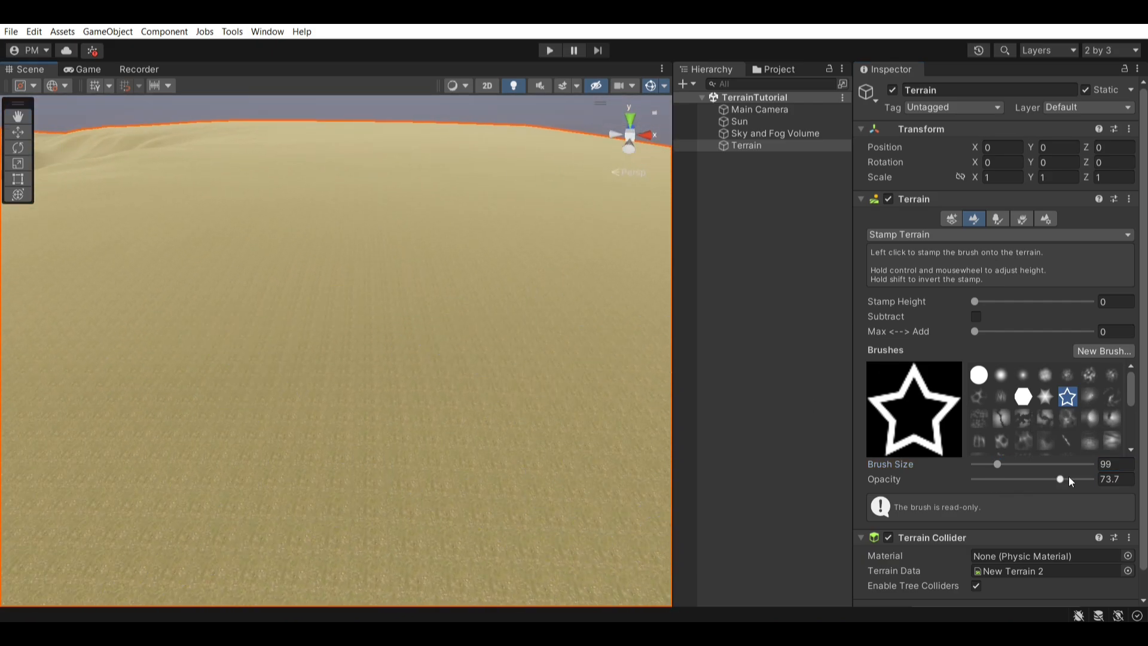
{"action": "left_click", "coordinate": [992, 464]}
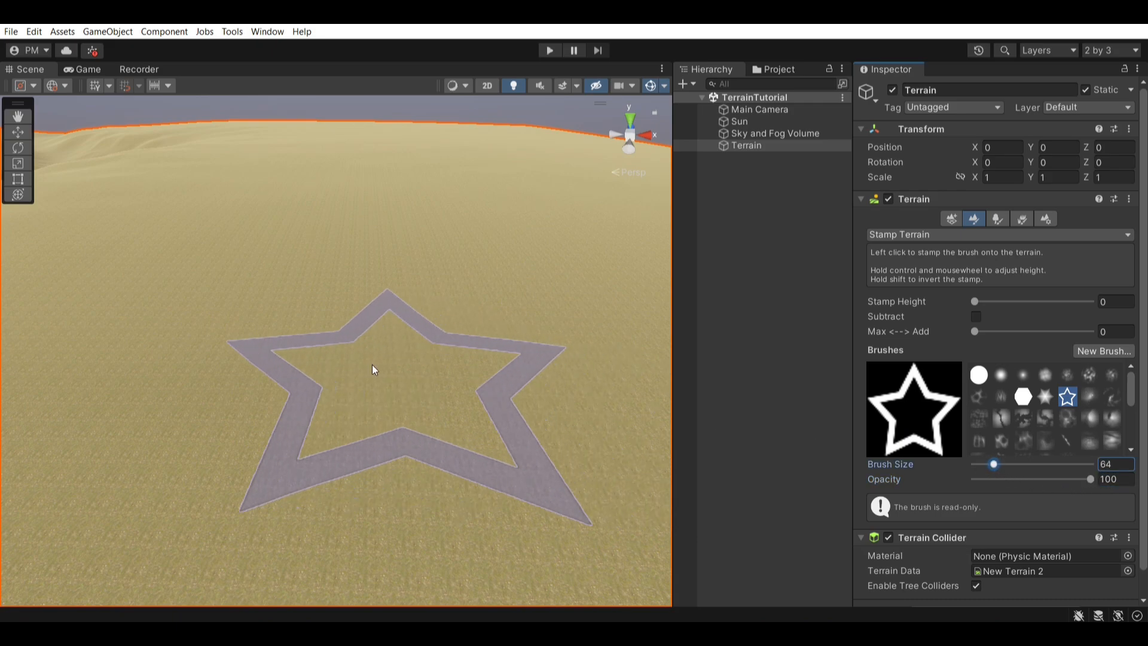
{"action": "scroll", "coordinate": [364, 377], "scroll_direction": "up", "scroll_amount": 2}
{"action": "left_click", "coordinate": [360, 382]}
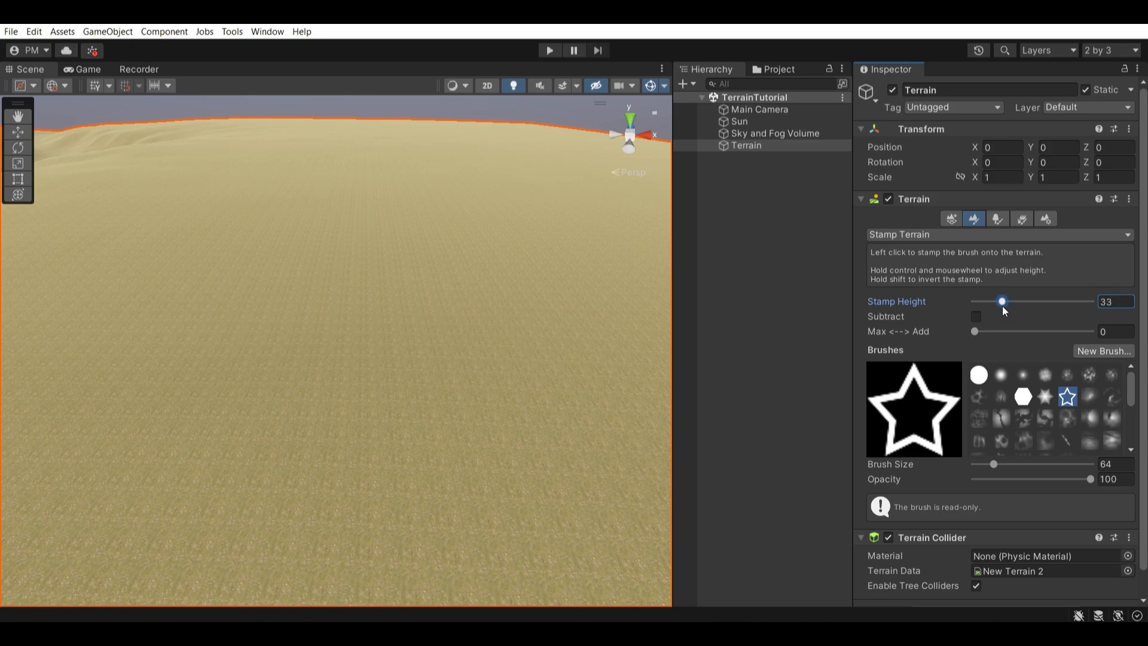
- Set the stamp height to 20 and stamp a raised star-shaped wall into the open grass
{"action": "left_click_drag", "start_coordinate": [1001, 307], "coordinate": [995, 305]}
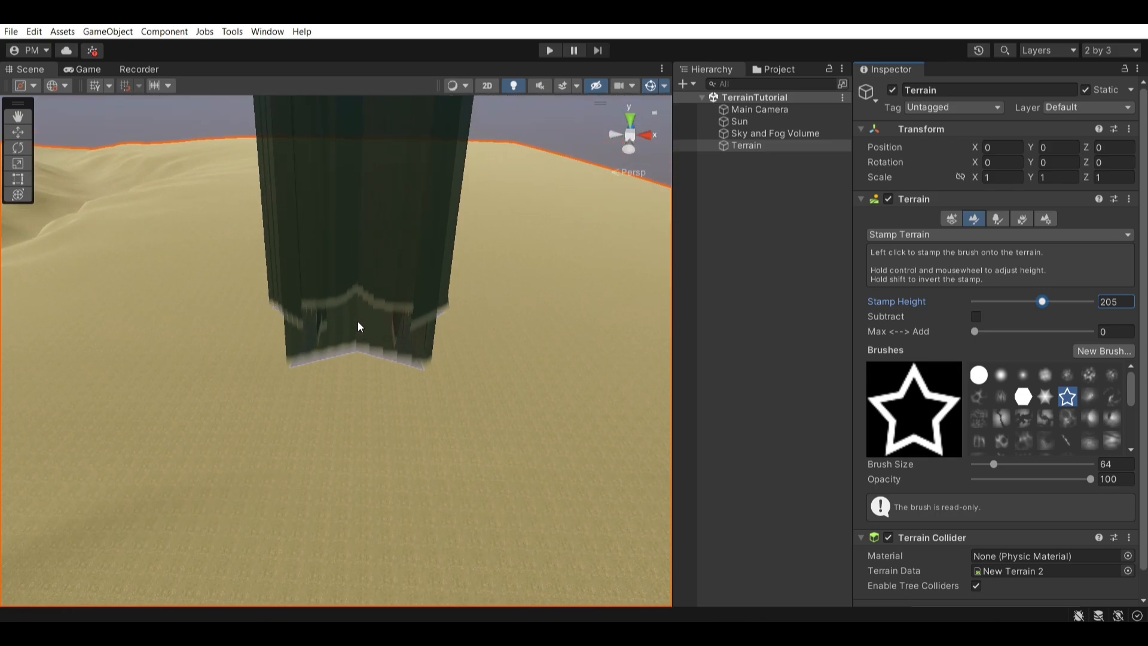
{"action": "right_click_drag", "start_coordinate": [357, 320], "coordinate": [338, 301]}
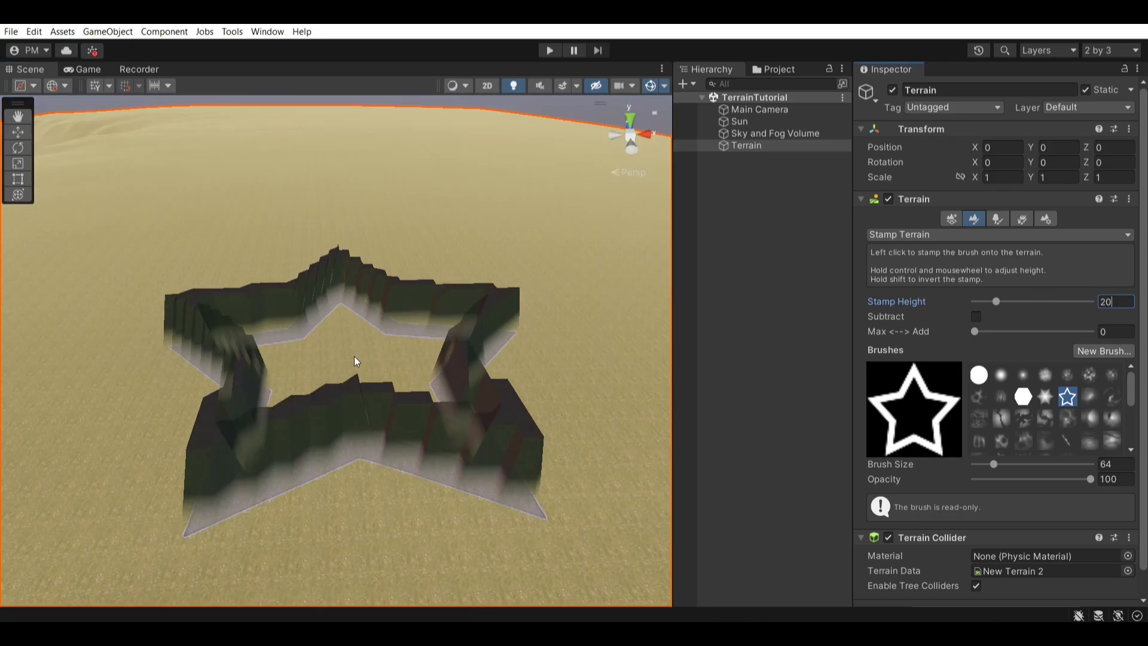
{"action": "right_click_drag", "start_coordinate": [354, 357], "coordinate": [348, 306]}
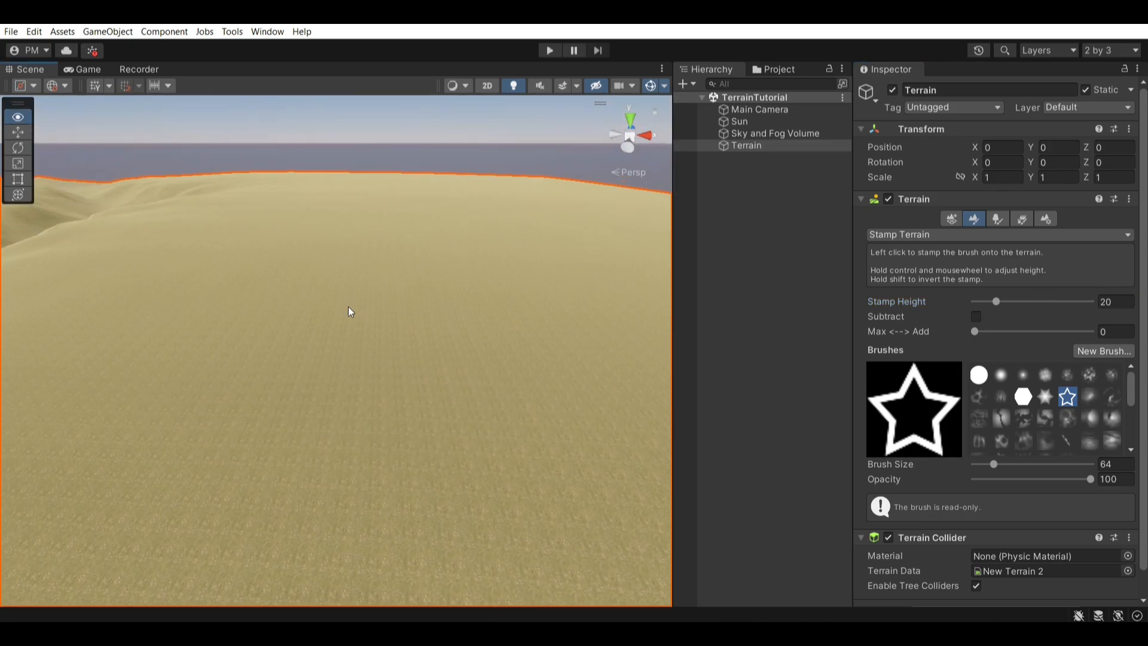
{"action": "left_click", "coordinate": [357, 378]}
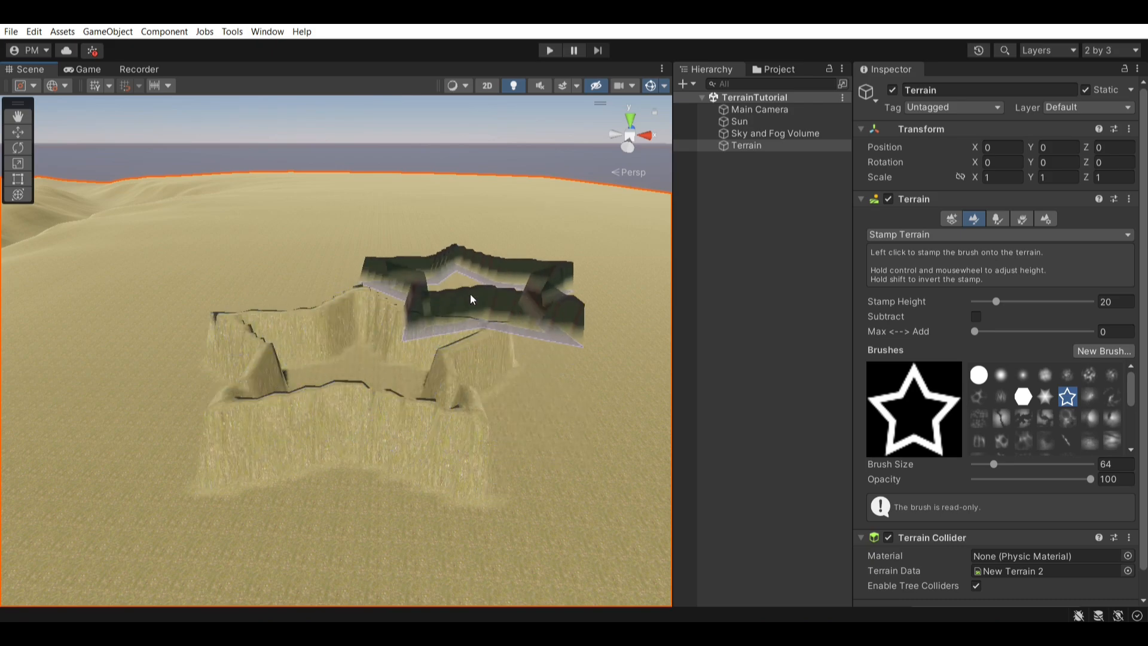
- Deselect the terrain and examine the stamped star's walls from above and from the sides
{"action": "left_click", "coordinate": [717, 299]}
{"action": "right_click_drag", "start_coordinate": [440, 200], "coordinate": [405, 369]}
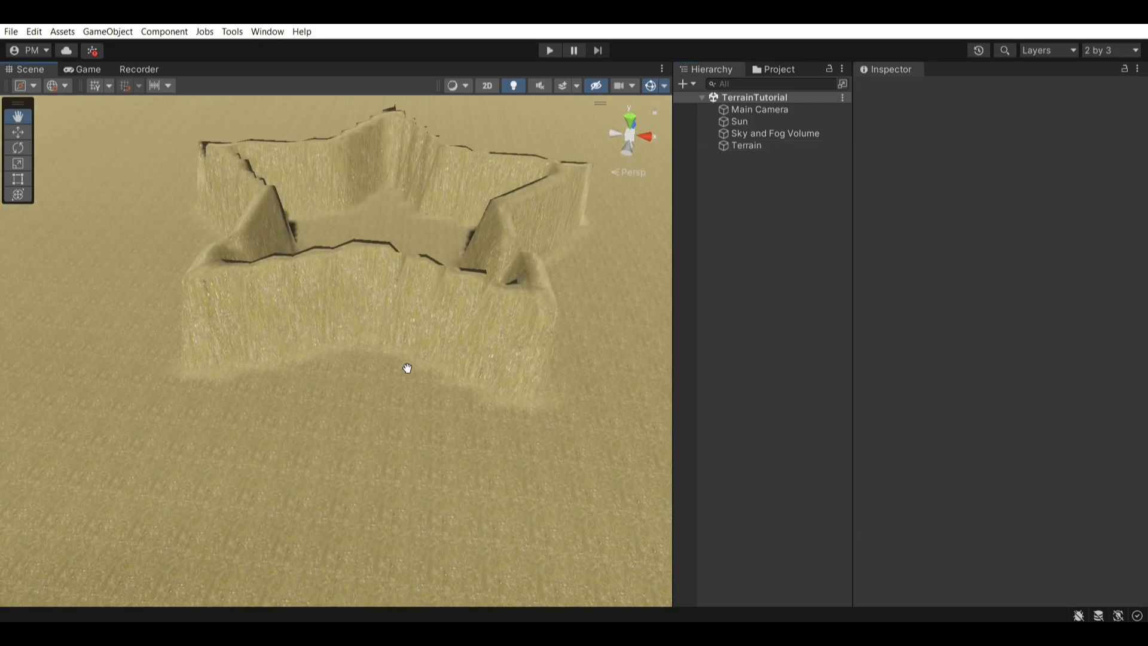
{"action": "right_click_drag", "start_coordinate": [406, 275], "coordinate": [422, 354]}
{"action": "scroll", "coordinate": [418, 205], "scroll_direction": "down", "scroll_amount": 1}
{"action": "middle_click_drag", "start_coordinate": [418, 201], "coordinate": [430, 392]}
{"action": "right_click_drag", "start_coordinate": [430, 393], "coordinate": [428, 267]}
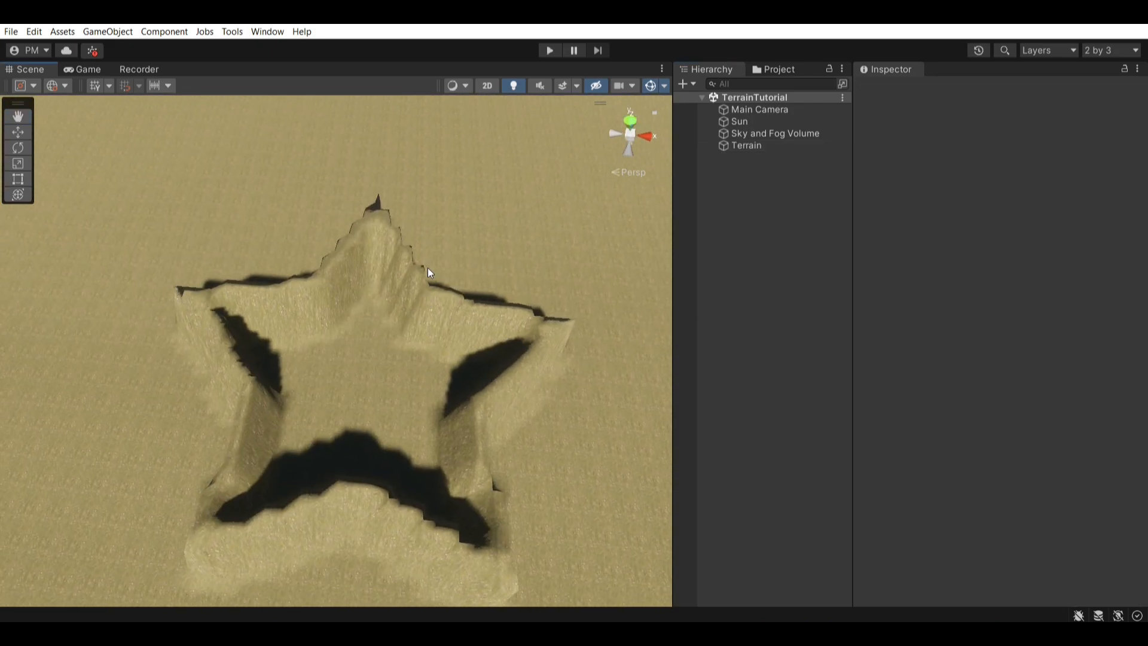
{"action": "scroll", "coordinate": [418, 361], "scroll_direction": "down", "scroll_amount": 1}
{"action": "right_click_drag", "start_coordinate": [418, 361], "coordinate": [442, 478]}
{"action": "middle_click_drag", "start_coordinate": [472, 371], "coordinate": [480, 218]}
{"action": "mouse_move", "coordinate": [480, 218]}
{"action": "right_mouse_down"}
{"action": "mouse_move", "coordinate": [438, 446]}
{"action": "mouse_move", "coordinate": [508, 217]}
{"action": "right_mouse_up"}
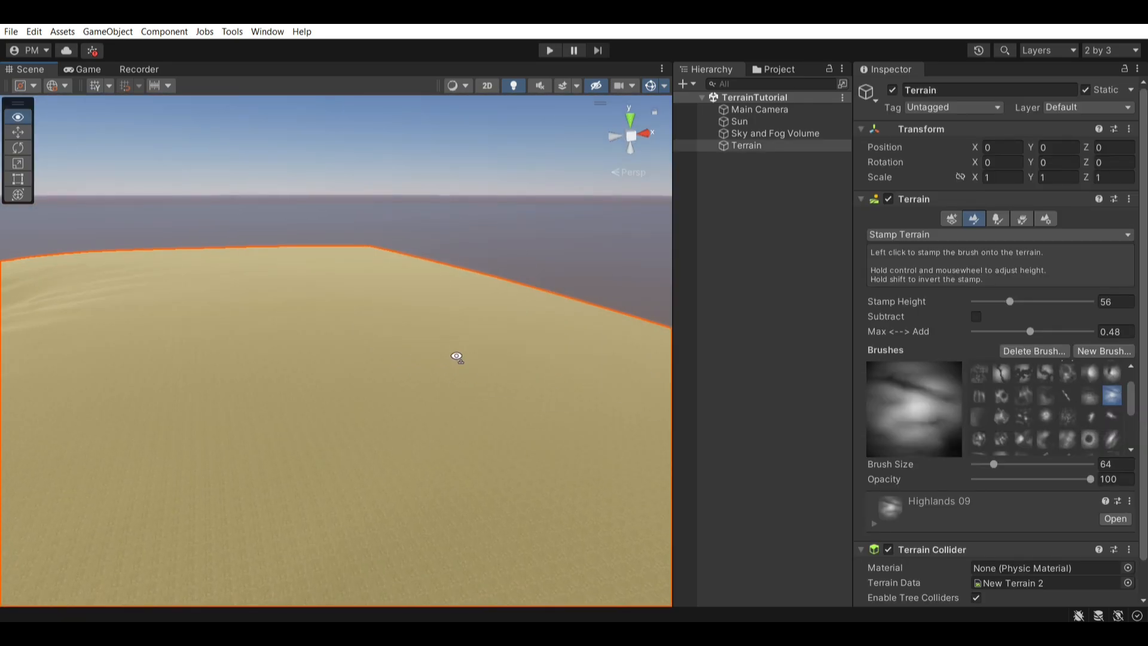
- Try a size 64 stamp of the Highlands 09 brush on the open grass and undo it
{"action": "left_click", "coordinate": [389, 361]}
{"action": "key", "text": "ctrl+z"}
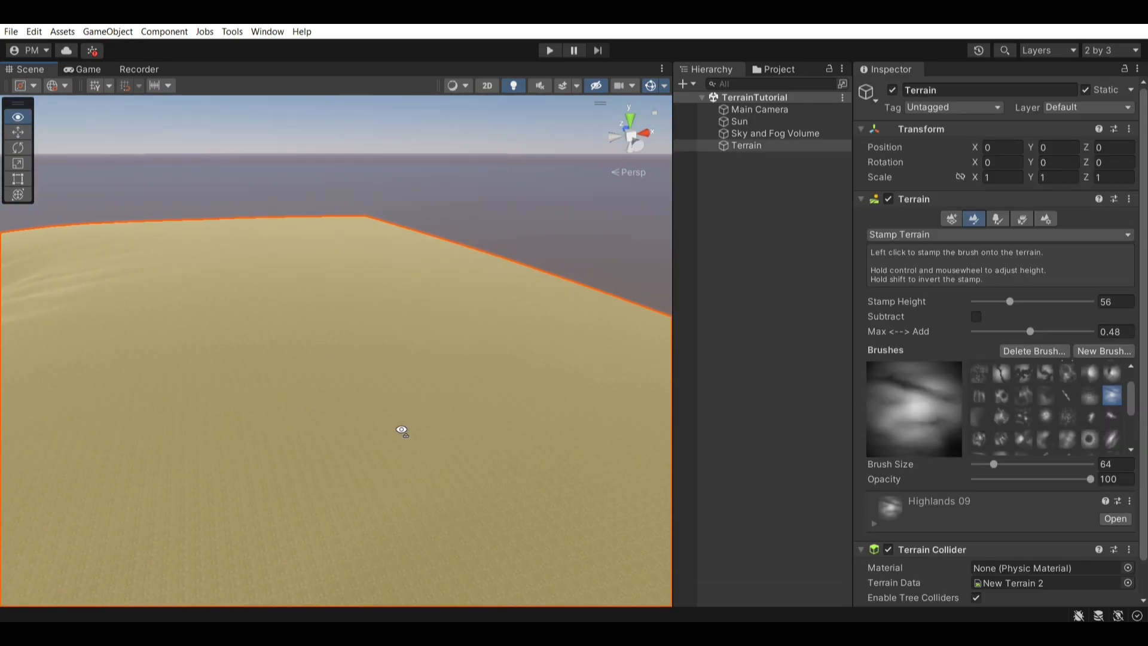
{"action": "right_click_drag", "start_coordinate": [402, 430], "coordinate": [403, 419]}
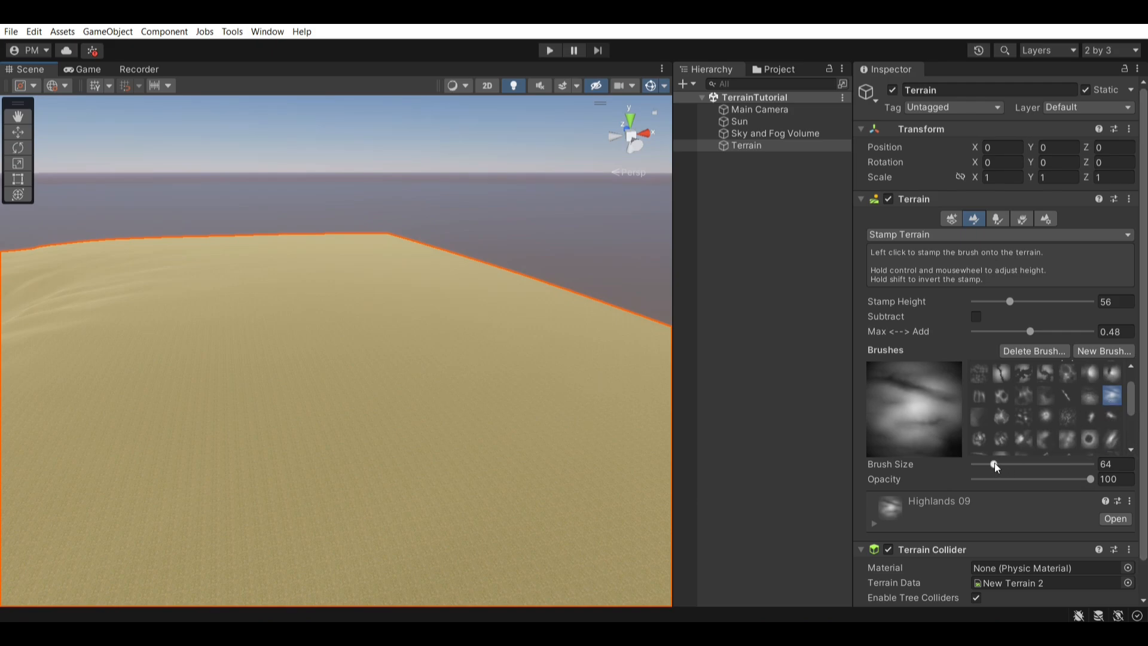
- Set the brush size to 417, opacity to 58.5 and stamp height to 104, and stamp a Highlands 09 mountain onto the distant grass
{"action": "mouse_move", "coordinate": [993, 464]}
{"action": "left_mouse_down"}
{"action": "mouse_move", "coordinate": [1045, 481]}
{"action": "mouse_move", "coordinate": [1012, 464]}
{"action": "left_mouse_up"}
{"action": "left_click", "coordinate": [449, 307]}
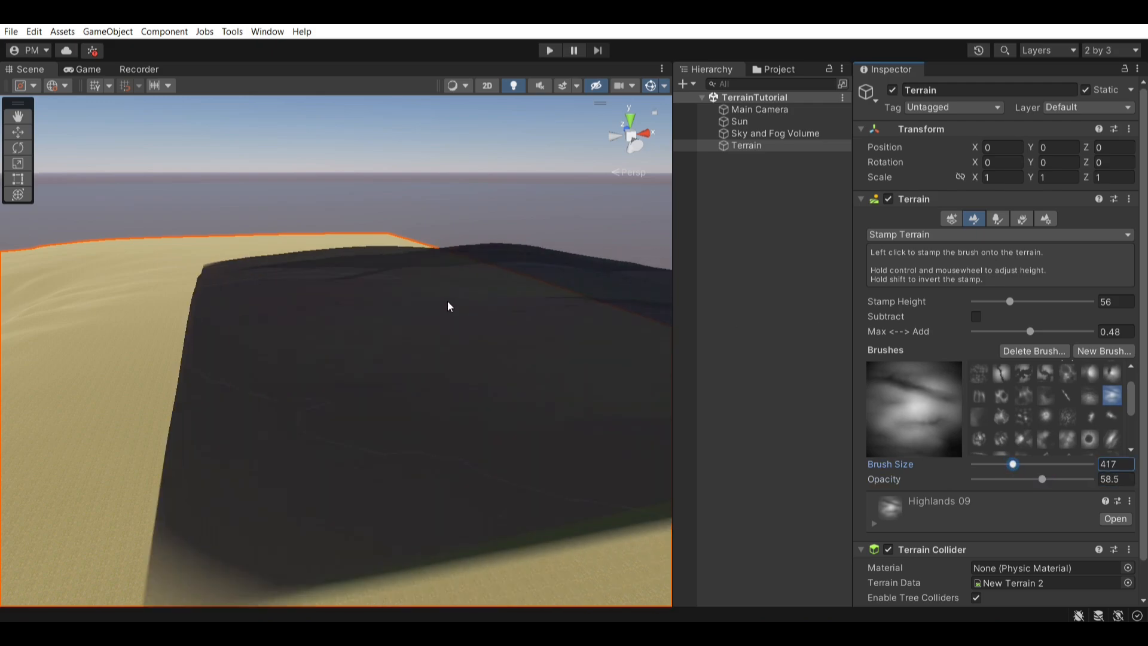
{"action": "key", "text": "ctrl+z"}
{"action": "left_click_drag", "start_coordinate": [1020, 302], "coordinate": [1022, 301]}
{"action": "right_click_drag", "start_coordinate": [412, 287], "coordinate": [376, 287]}
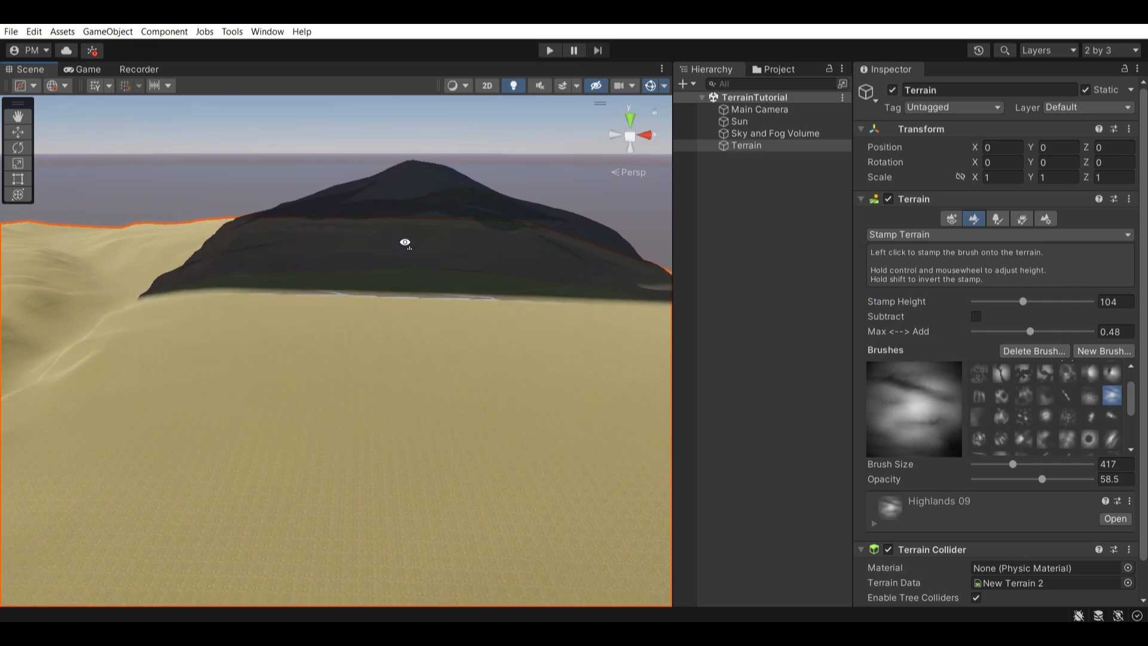
{"action": "right_click_drag", "start_coordinate": [408, 237], "coordinate": [405, 244]}
{"action": "left_click", "coordinate": [405, 243]}
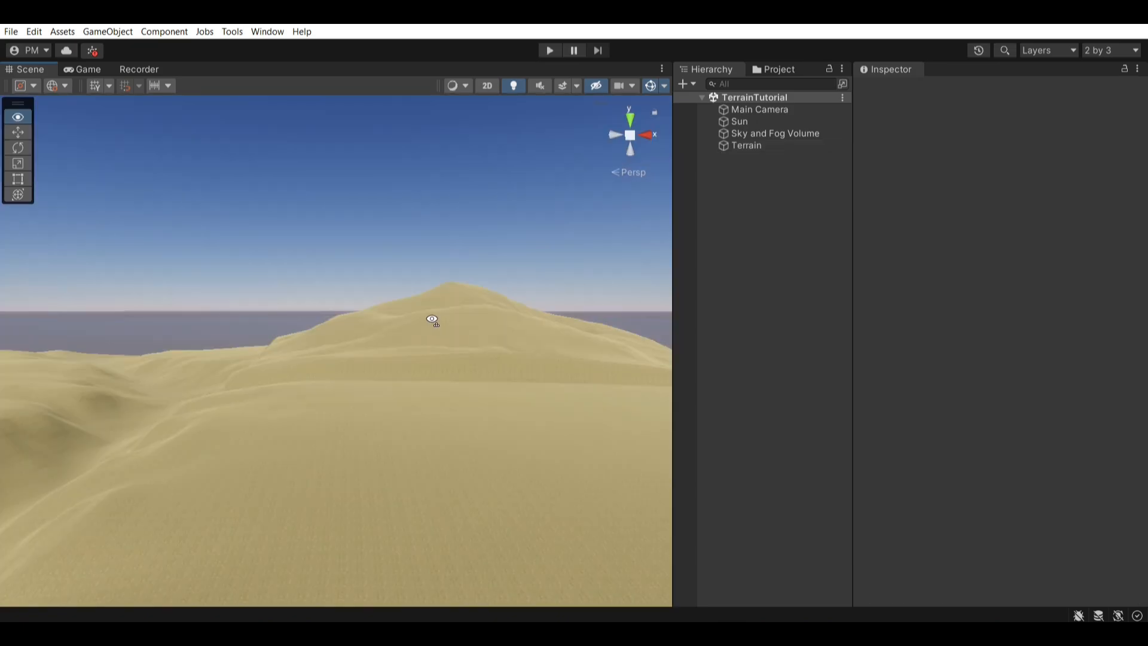
- Reselect the terrain and set up Smooth Height with the soft round brush at size 58 and opacity 86.8
{"action": "right_click_drag", "start_coordinate": [430, 317], "coordinate": [525, 297]}
{"action": "left_click_drag", "start_coordinate": [538, 297], "coordinate": [492, 343], "text": "alt"}
{"action": "left_click", "coordinate": [484, 410]}
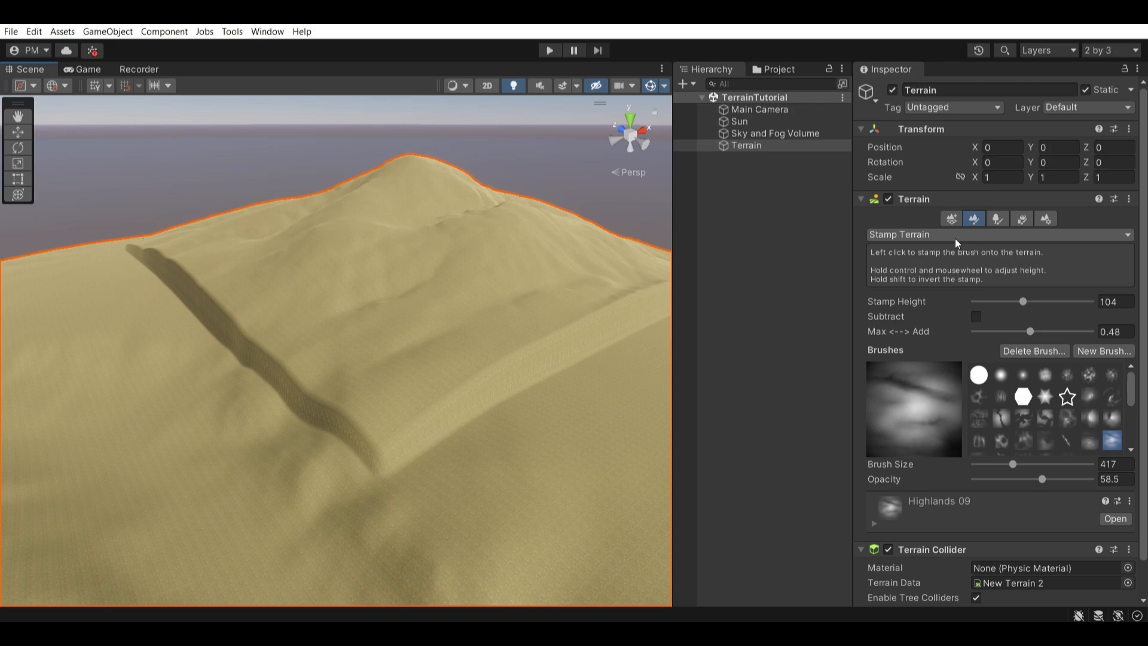
{"action": "left_click", "coordinate": [956, 238]}
{"action": "left_click", "coordinate": [944, 306]}
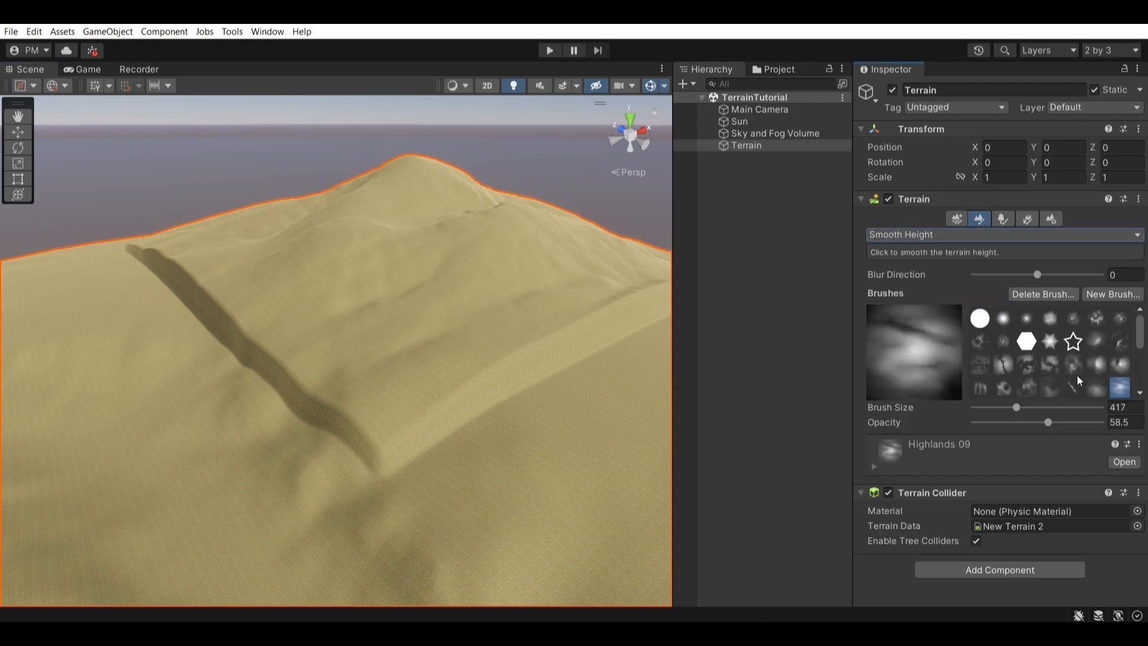
{"action": "left_click_drag", "start_coordinate": [1064, 422], "coordinate": [1084, 425]}
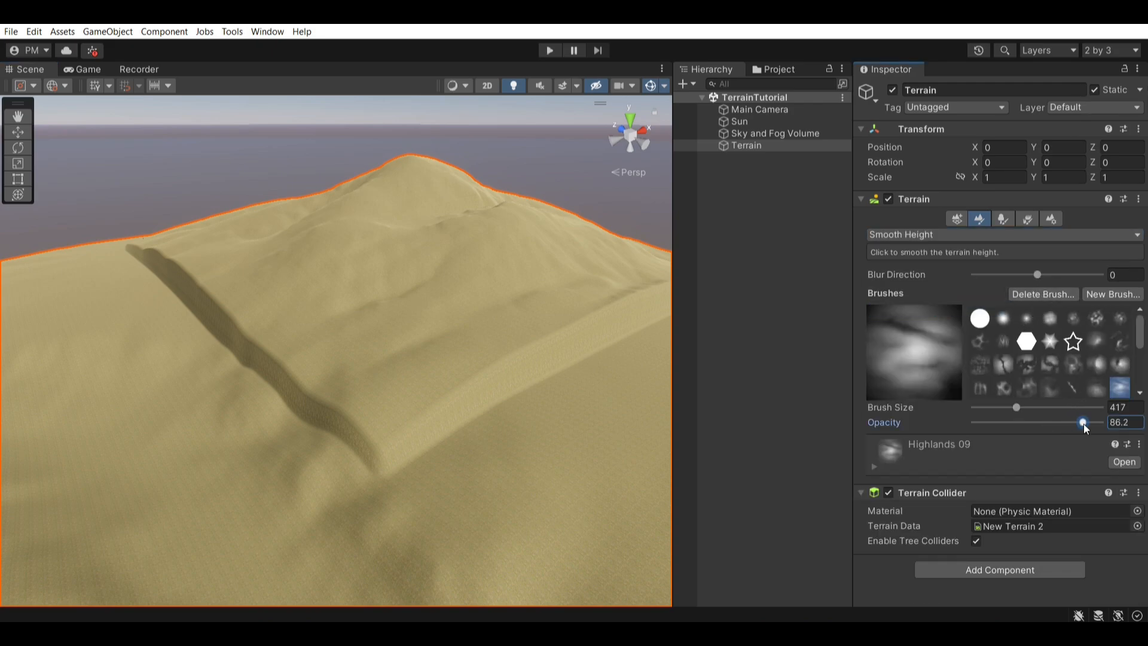
{"action": "left_click", "coordinate": [1004, 317]}
{"action": "left_click", "coordinate": [994, 408]}
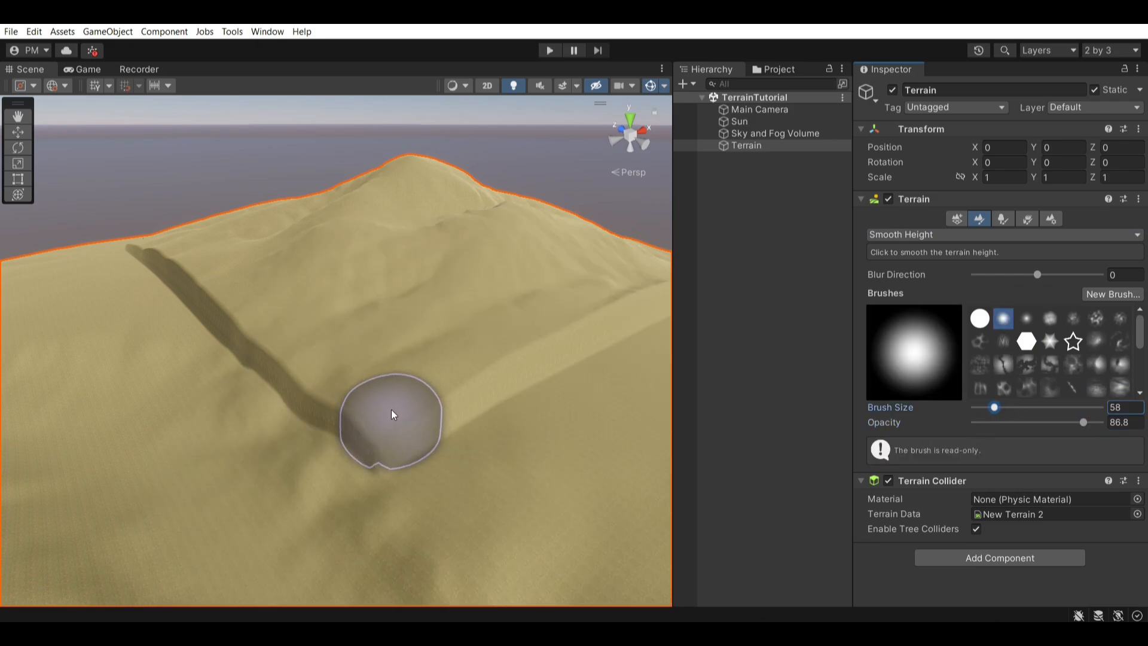
- Smooth the hard edge at the mountain's base, raising the opacity to 100 and changing to the solid round brush
{"action": "mouse_move", "coordinate": [391, 410]}
{"action": "left_mouse_down"}
{"action": "mouse_move", "coordinate": [479, 397]}
{"action": "mouse_move", "coordinate": [511, 378]}
{"action": "left_mouse_up"}
{"action": "left_click_drag", "start_coordinate": [1084, 424], "coordinate": [1103, 423]}
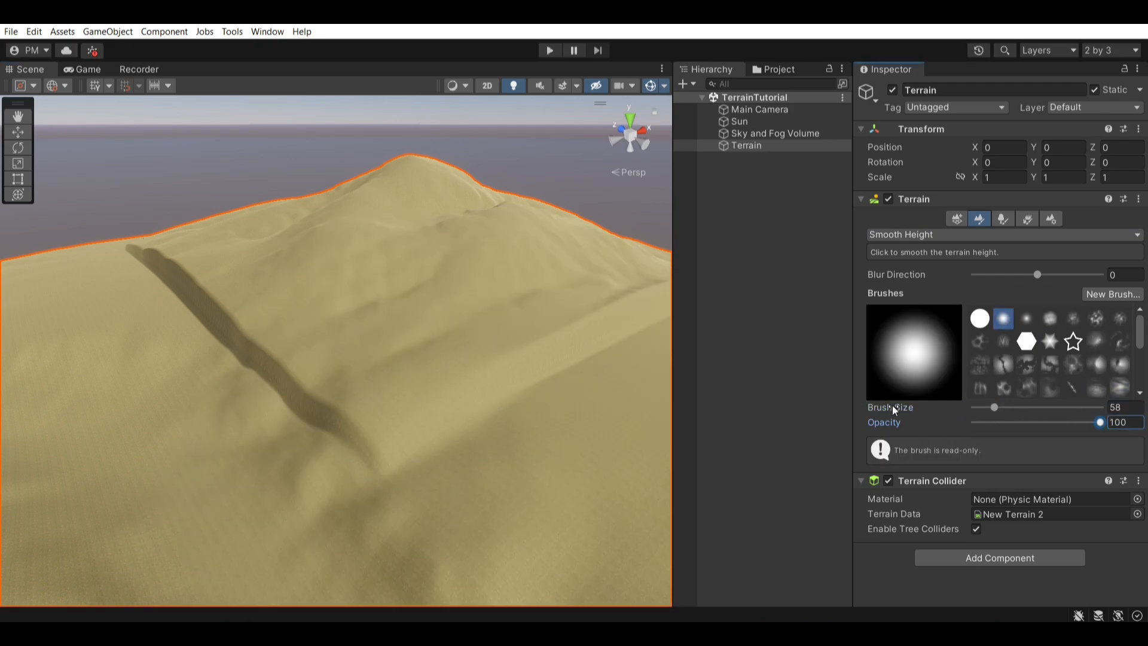
{"action": "left_click", "coordinate": [982, 319]}
{"action": "mouse_move", "coordinate": [568, 402]}
{"action": "left_mouse_down"}
{"action": "mouse_move", "coordinate": [376, 445]}
{"action": "mouse_move", "coordinate": [310, 418]}
{"action": "left_mouse_up"}
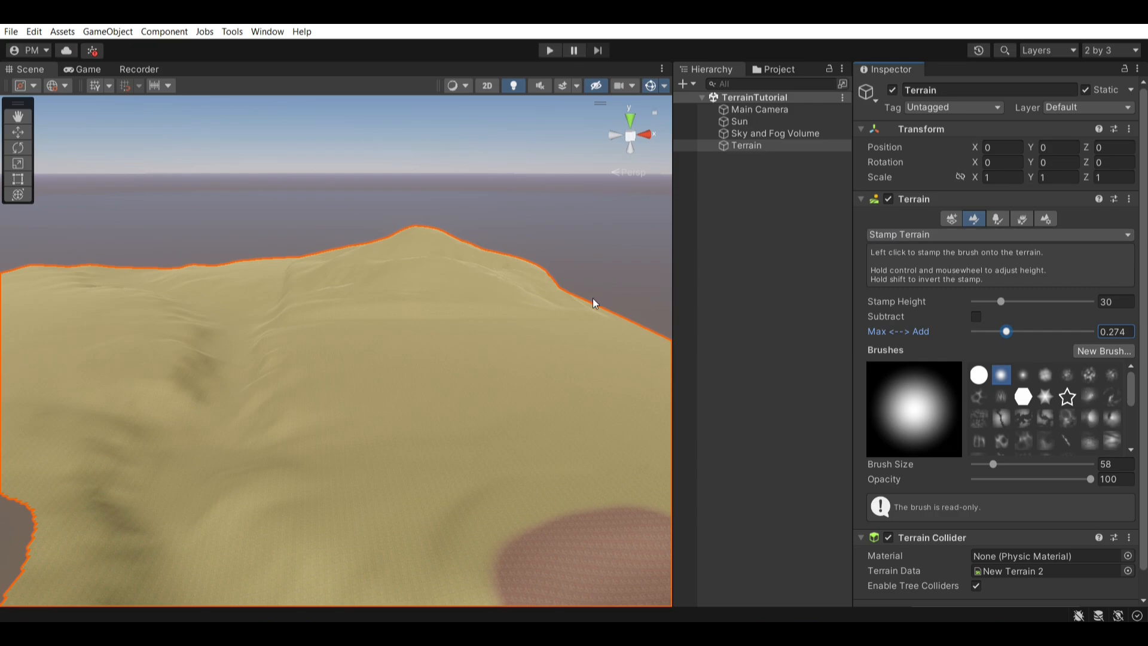
- Switch the terrain to the Paint Trees tool
{"action": "mouse_move", "coordinate": [555, 349]}
{"action": "right_mouse_down"}
{"action": "mouse_move", "coordinate": [466, 329]}
{"action": "mouse_move", "coordinate": [326, 342]}
{"action": "mouse_move", "coordinate": [534, 338]}
{"action": "mouse_move", "coordinate": [514, 346]}
{"action": "right_mouse_up"}
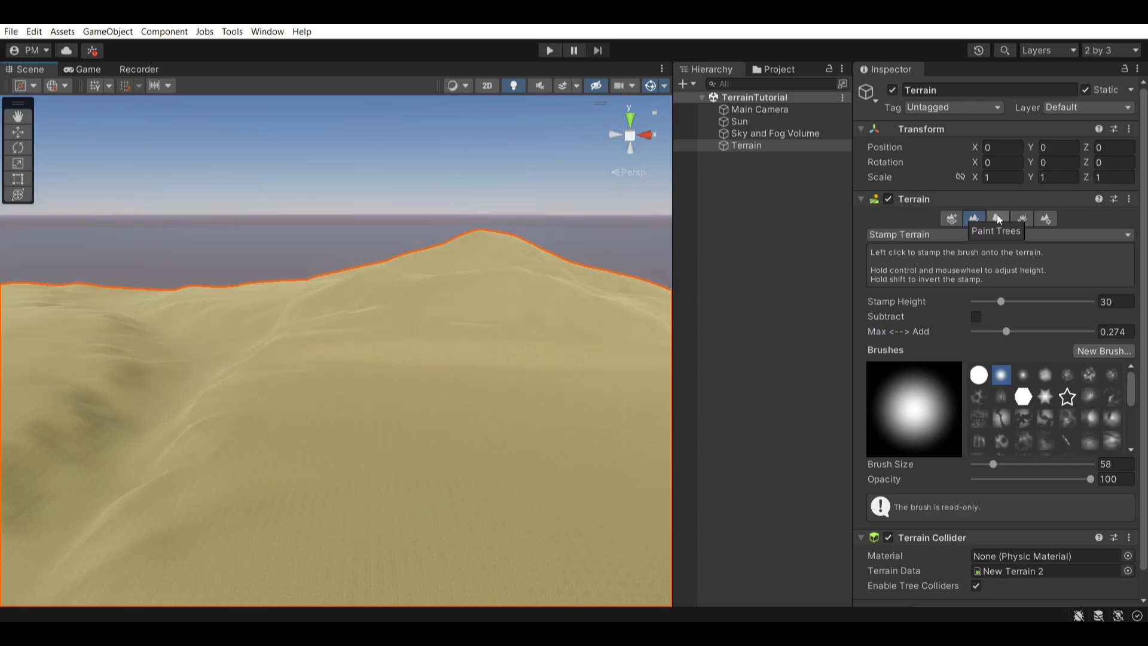
{"action": "left_click", "coordinate": [995, 217]}
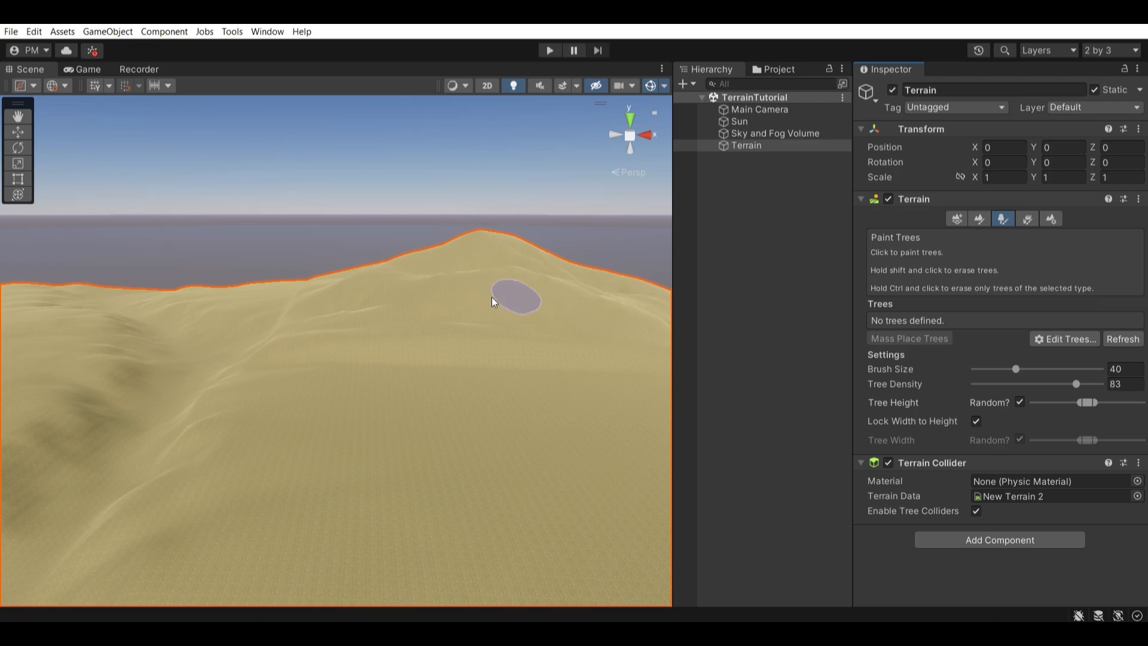
{"action": "mouse_move", "coordinate": [452, 381]}
{"action": "right_mouse_down"}
{"action": "mouse_move", "coordinate": [455, 411]}
{"action": "mouse_move", "coordinate": [317, 394]}
{"action": "mouse_move", "coordinate": [384, 392]}
{"action": "mouse_move", "coordinate": [548, 441]}
{"action": "mouse_move", "coordinate": [397, 392]}
{"action": "mouse_move", "coordinate": [475, 392]}
{"action": "right_mouse_up"}
{"action": "scroll", "coordinate": [476, 389], "scroll_direction": "up", "scroll_amount": 2}
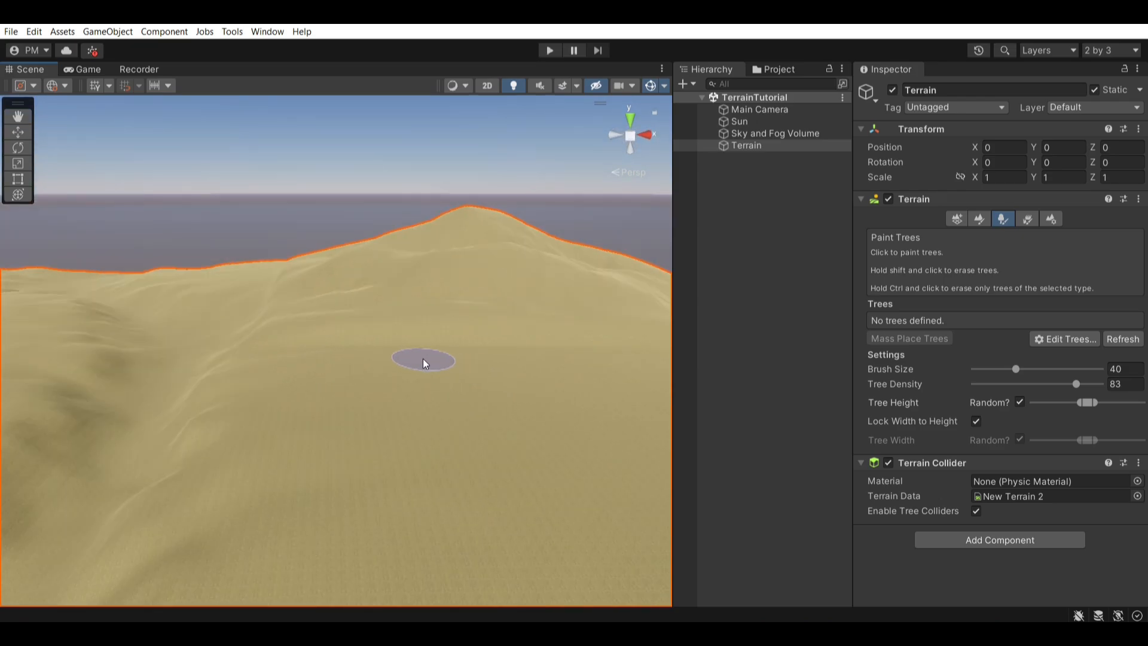
{"action": "right_click_drag", "start_coordinate": [537, 358], "coordinate": [416, 346]}
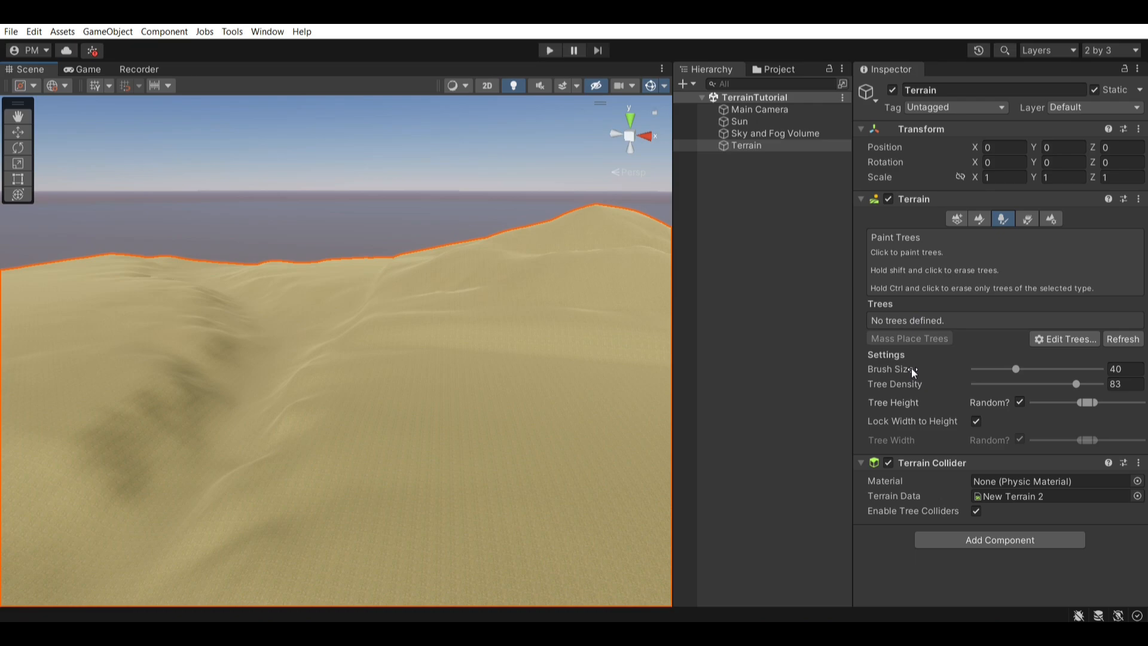
- Add the Fir_03_Medium prefab to the terrain's tree list, searching the assets for "fir"
{"action": "left_click", "coordinate": [1063, 340]}
{"action": "left_click", "coordinate": [1053, 339]}
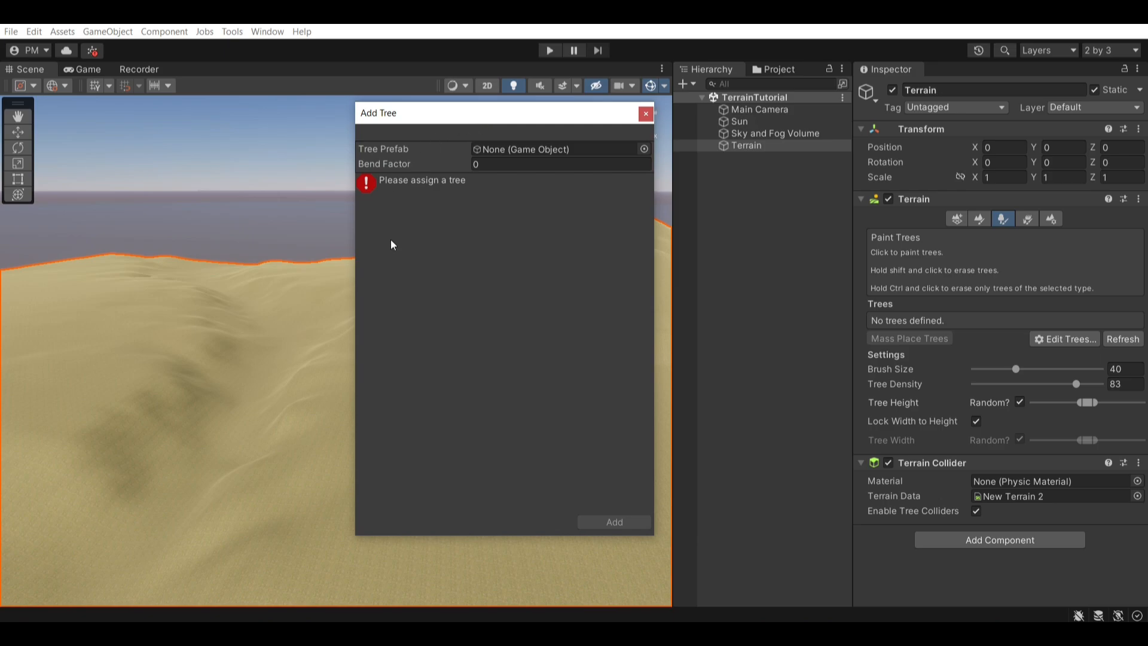
{"action": "left_click", "coordinate": [644, 149]}
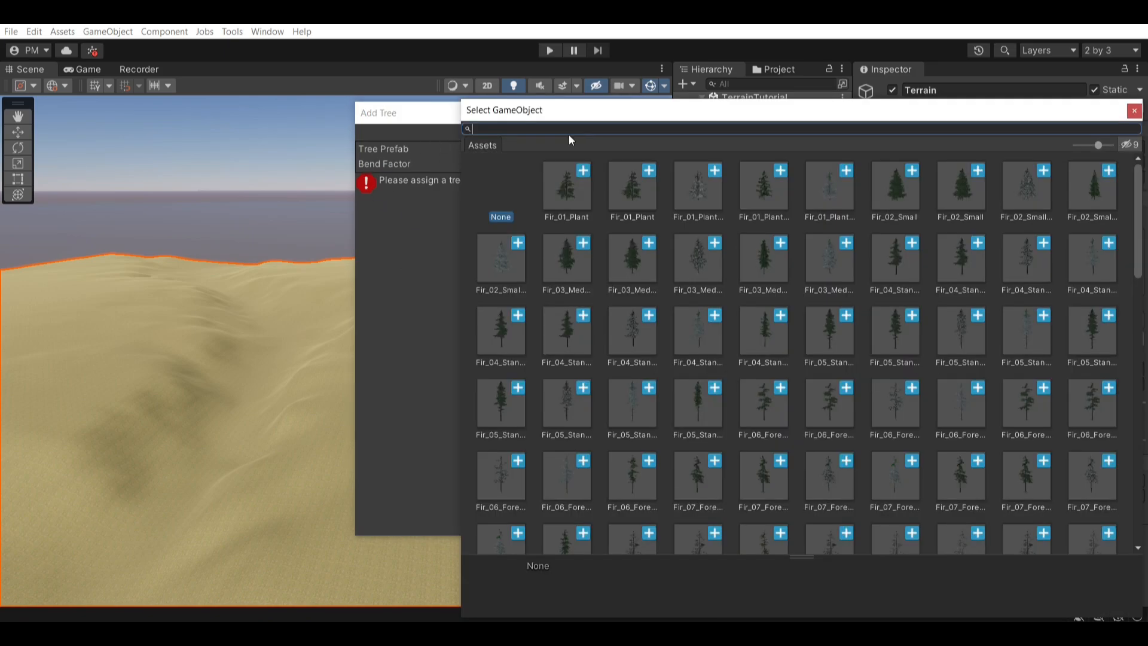
{"action": "type", "text": "fir"}
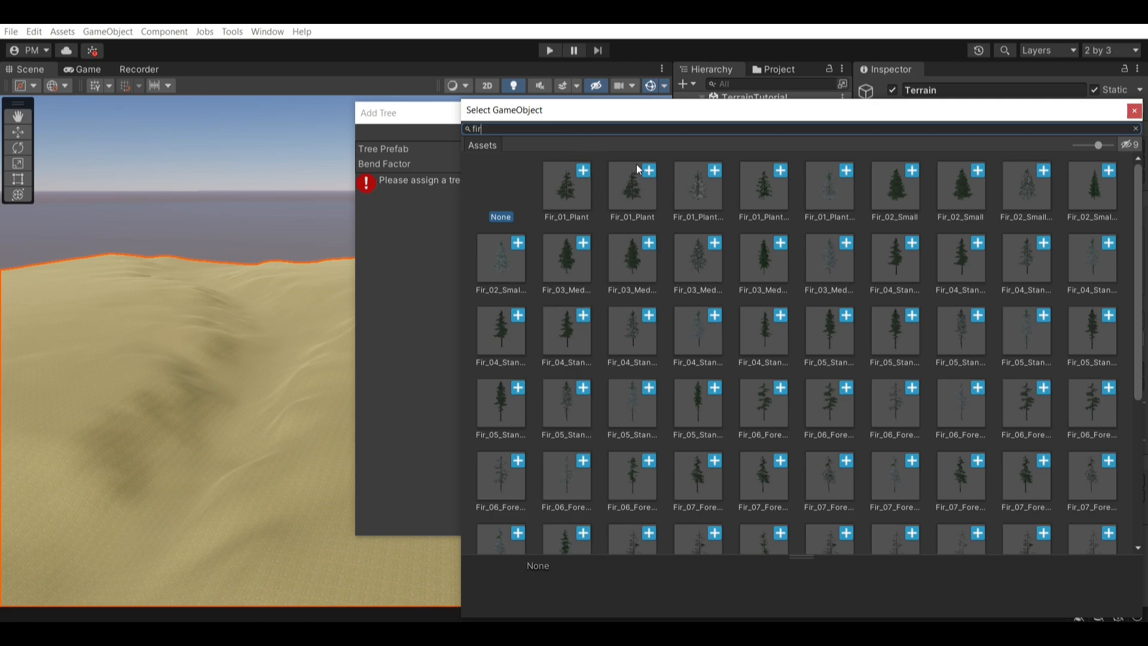
{"action": "left_click", "coordinate": [632, 291]}
{"action": "double_click", "coordinate": [637, 273]}
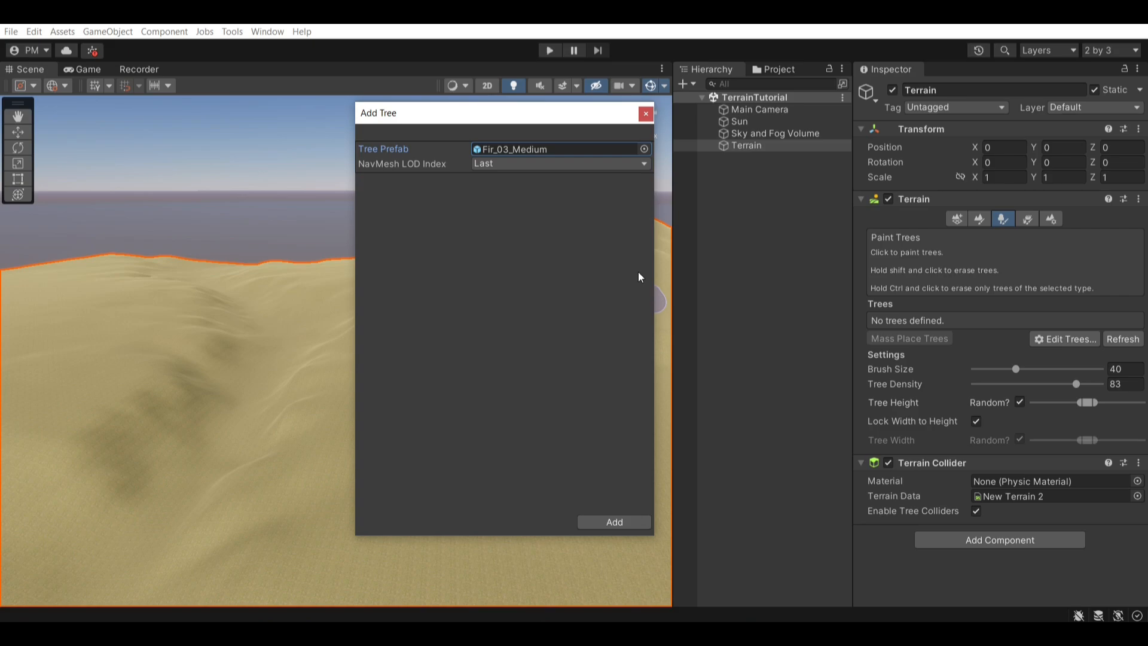
{"action": "left_click", "coordinate": [608, 523]}
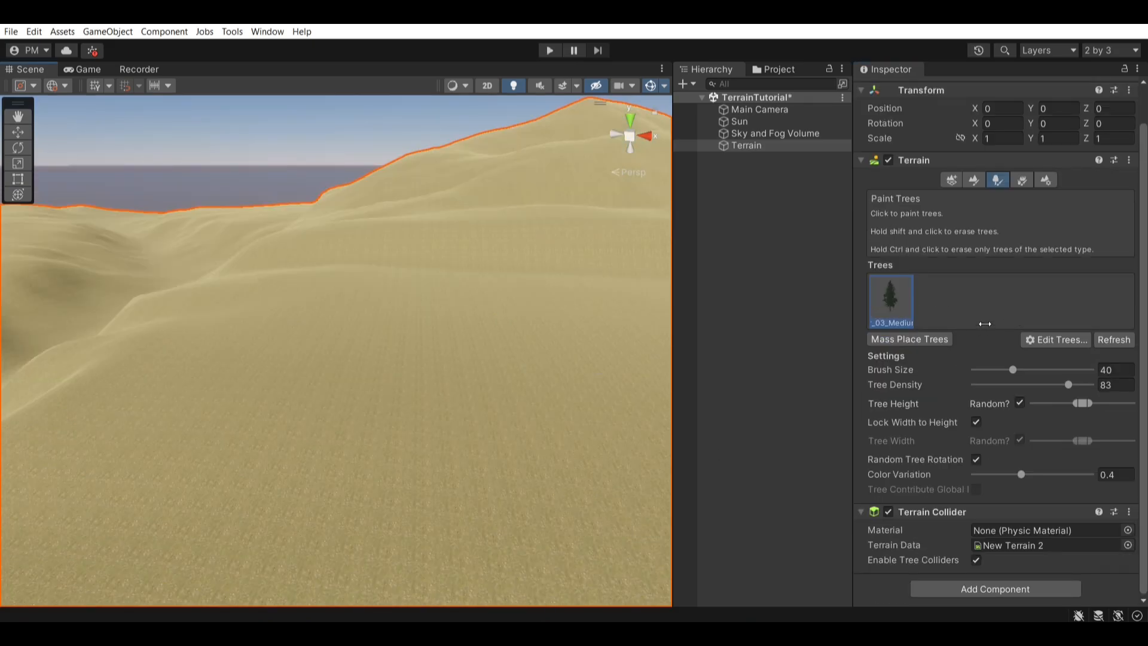
- Try painting firs on the open ground with brush size 82 and tree density 20
{"action": "mouse_move", "coordinate": [418, 341]}
{"action": "left_mouse_down", "text": "alt"}
{"action": "mouse_move", "coordinate": [285, 326]}
{"action": "mouse_move", "coordinate": [568, 304]}
{"action": "left_mouse_up", "text": "alt"}
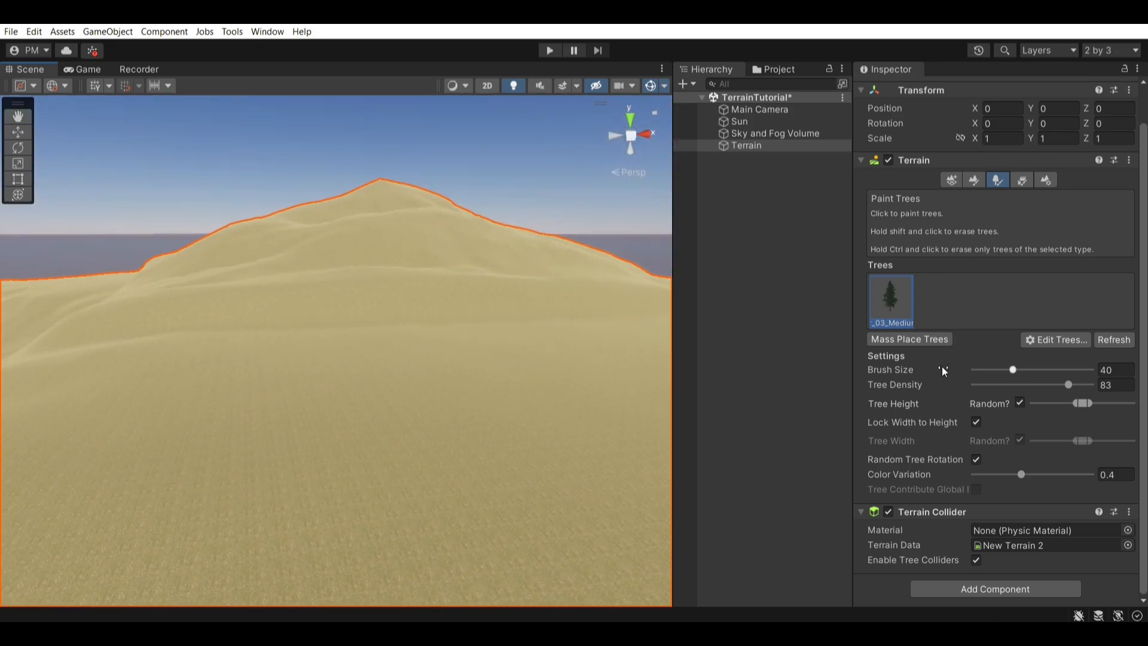
{"action": "left_click", "coordinate": [1029, 369]}
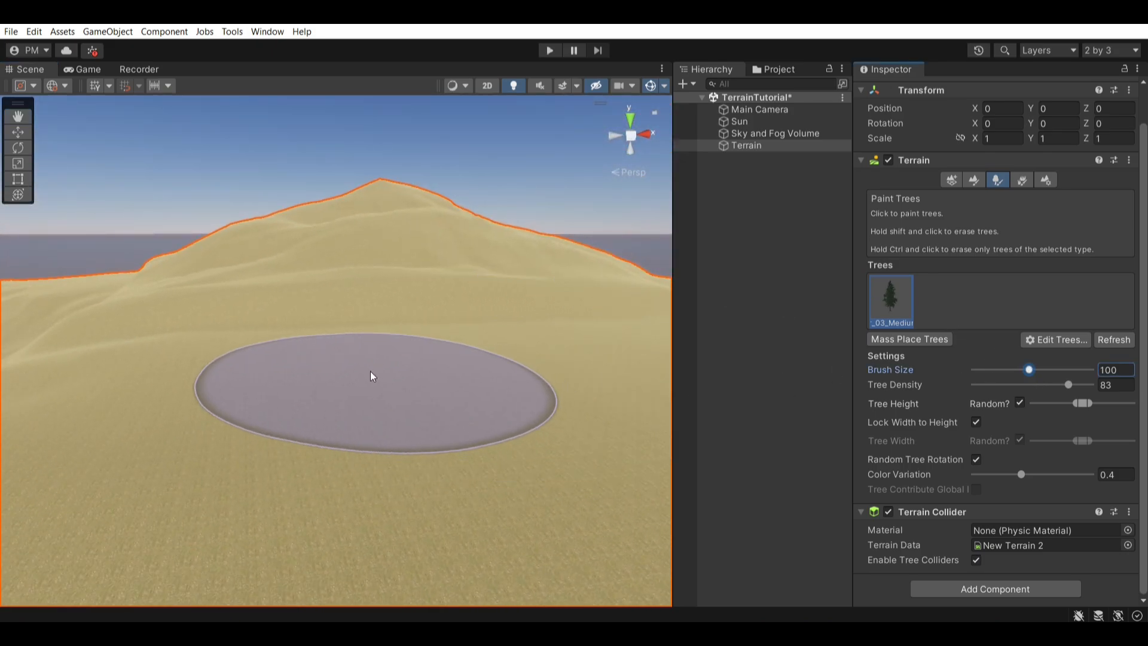
{"action": "mouse_move", "coordinate": [1028, 369]}
{"action": "left_mouse_down"}
{"action": "mouse_move", "coordinate": [1041, 369]}
{"action": "mouse_move", "coordinate": [1024, 369]}
{"action": "left_mouse_up"}
{"action": "left_click", "coordinate": [988, 384]}
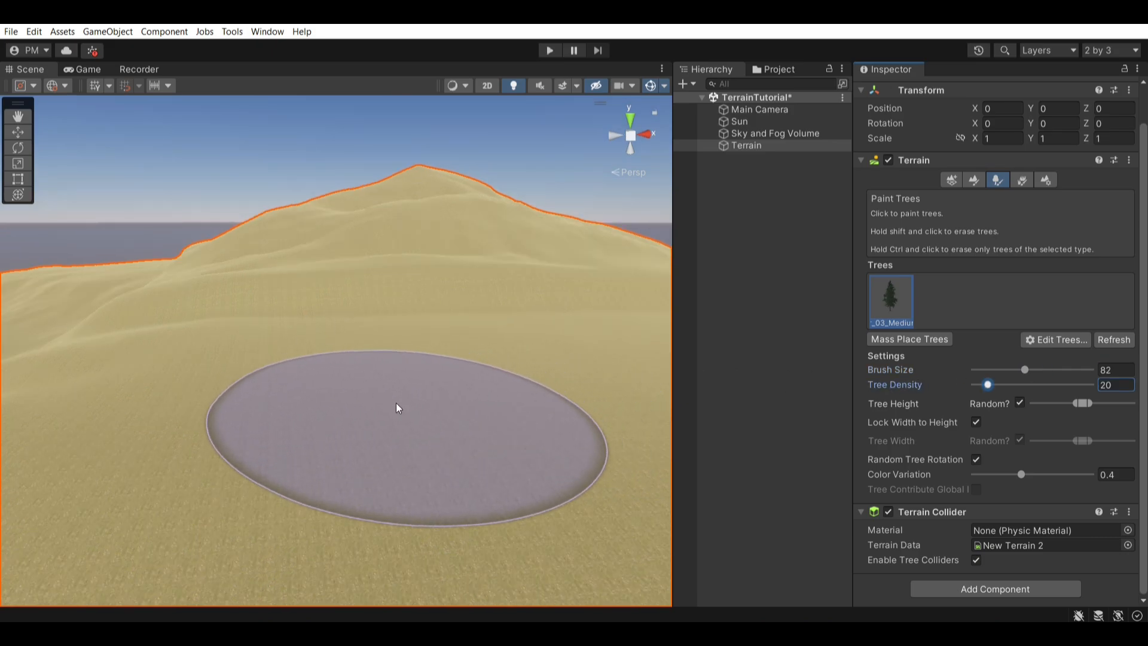
{"action": "left_click_drag", "start_coordinate": [395, 404], "coordinate": [412, 338]}
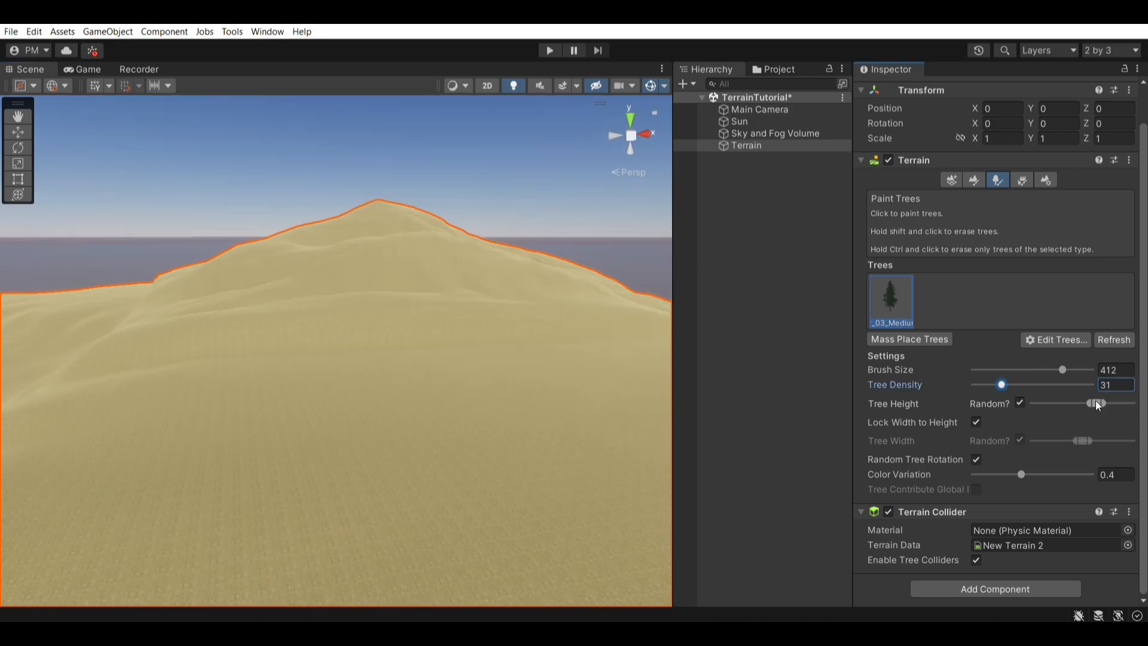
- Widen the random tree height range up to its maximum and set the tree brush size to 164
{"action": "left_click_drag", "start_coordinate": [1097, 404], "coordinate": [1105, 404]}
{"action": "left_click_drag", "start_coordinate": [1097, 403], "coordinate": [1119, 404]}
{"action": "left_click_drag", "start_coordinate": [1111, 402], "coordinate": [1140, 407]}
{"action": "left_click_drag", "start_coordinate": [1122, 405], "coordinate": [1117, 404]}
{"action": "left_click", "coordinate": [1041, 369]}
{"action": "scroll", "coordinate": [413, 412], "scroll_direction": "up", "scroll_amount": 2}
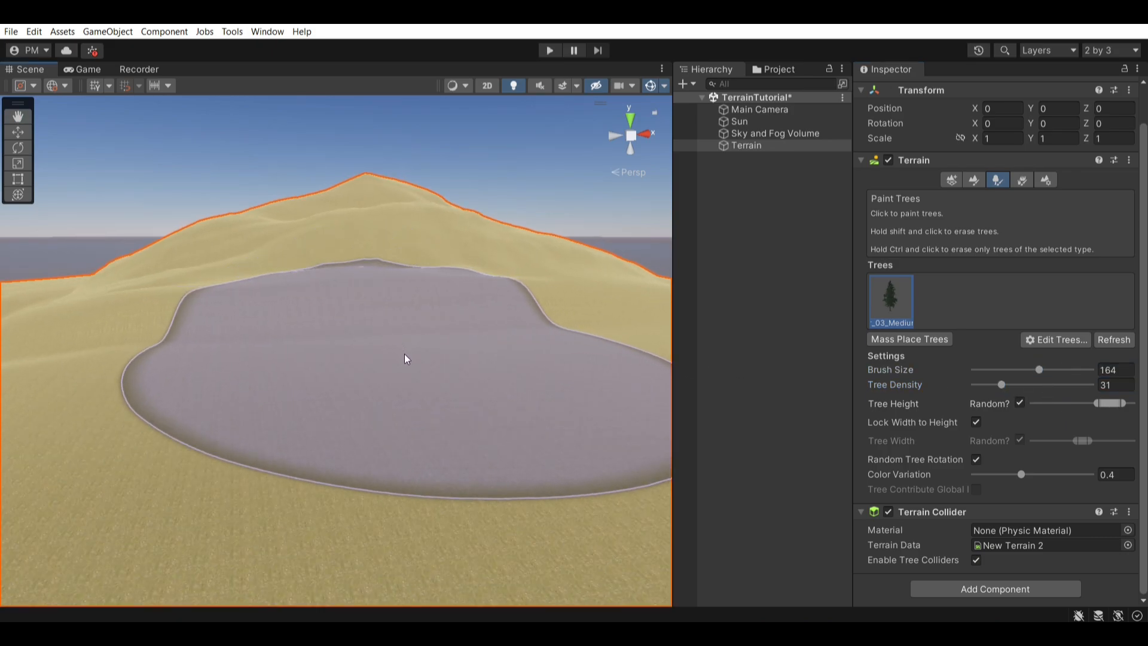
{"action": "left_click_drag", "start_coordinate": [1091, 404], "coordinate": [1083, 403]}
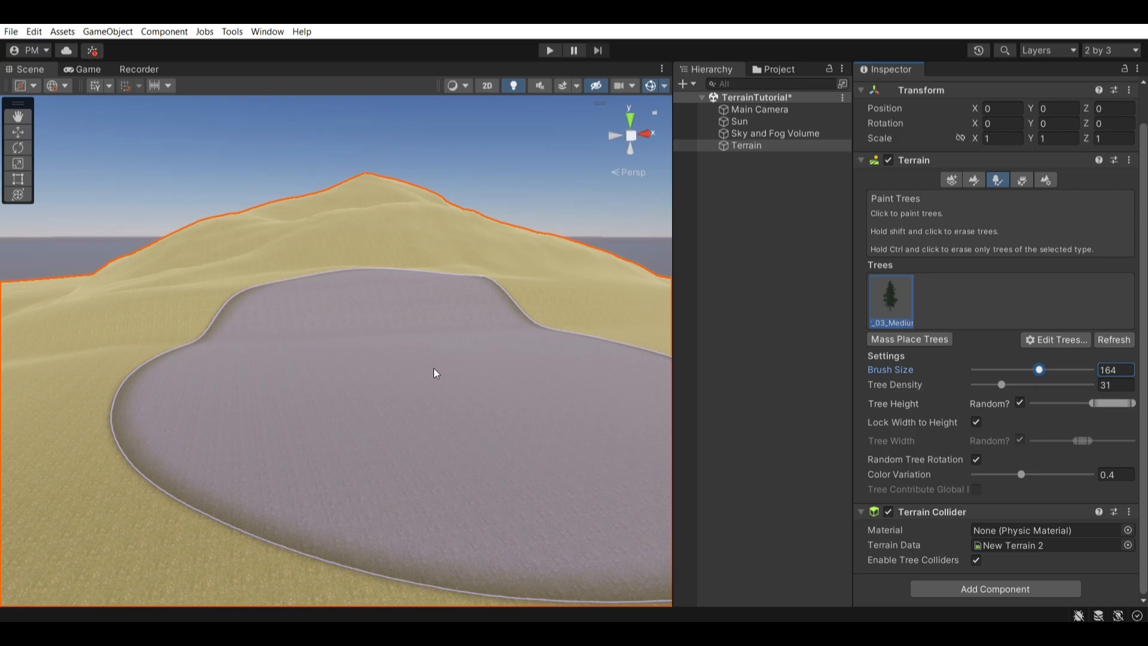
- Paint a cluster of firs on the open ground before the mountain, deselect the terrain and inspect the trees up close
{"action": "left_click", "coordinate": [435, 372]}
{"action": "scroll", "coordinate": [460, 335], "scroll_direction": "up", "scroll_amount": 5}
{"action": "left_click", "coordinate": [805, 328]}
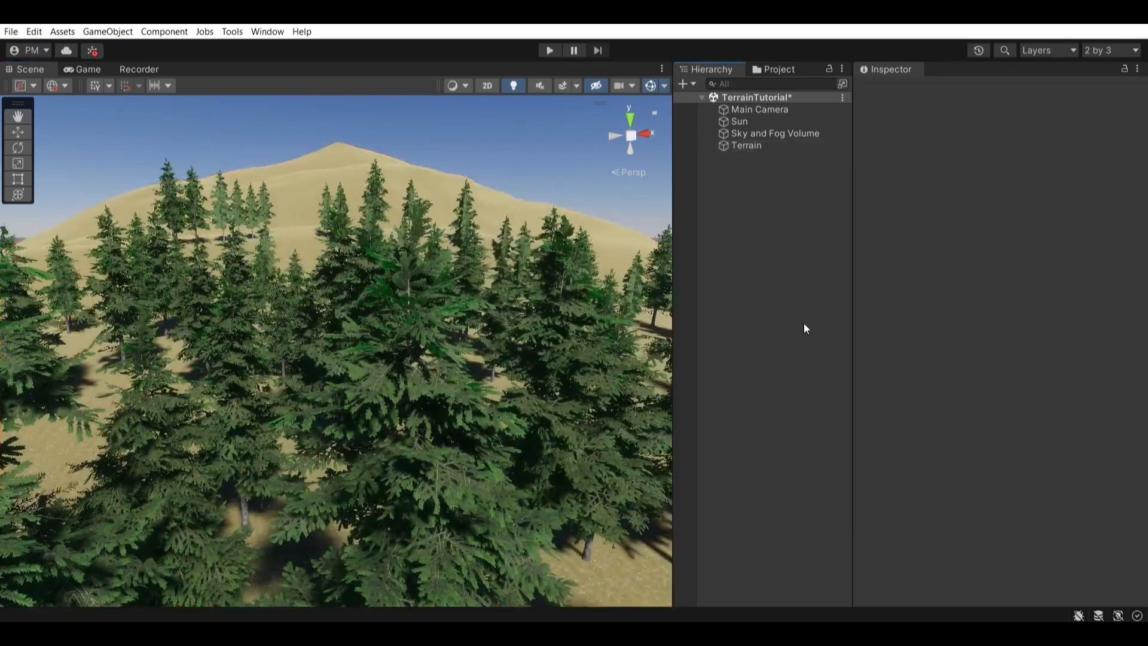
{"action": "scroll", "coordinate": [559, 367], "scroll_direction": "up", "scroll_amount": 10}
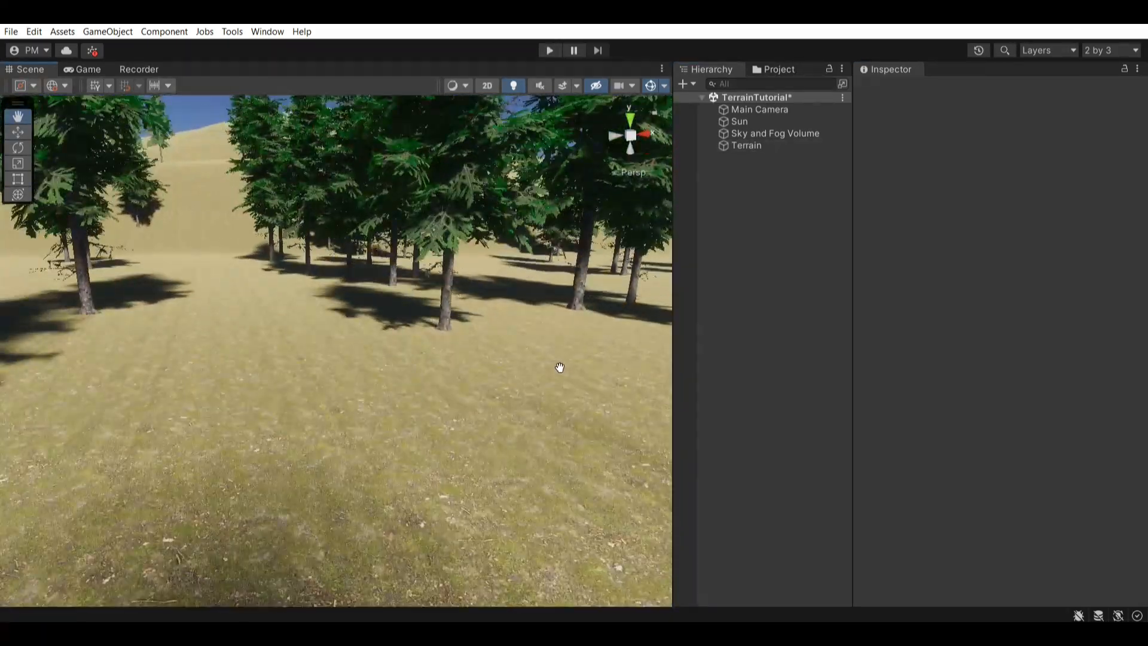
{"action": "scroll", "coordinate": [559, 367], "scroll_direction": "down", "scroll_amount": 10}
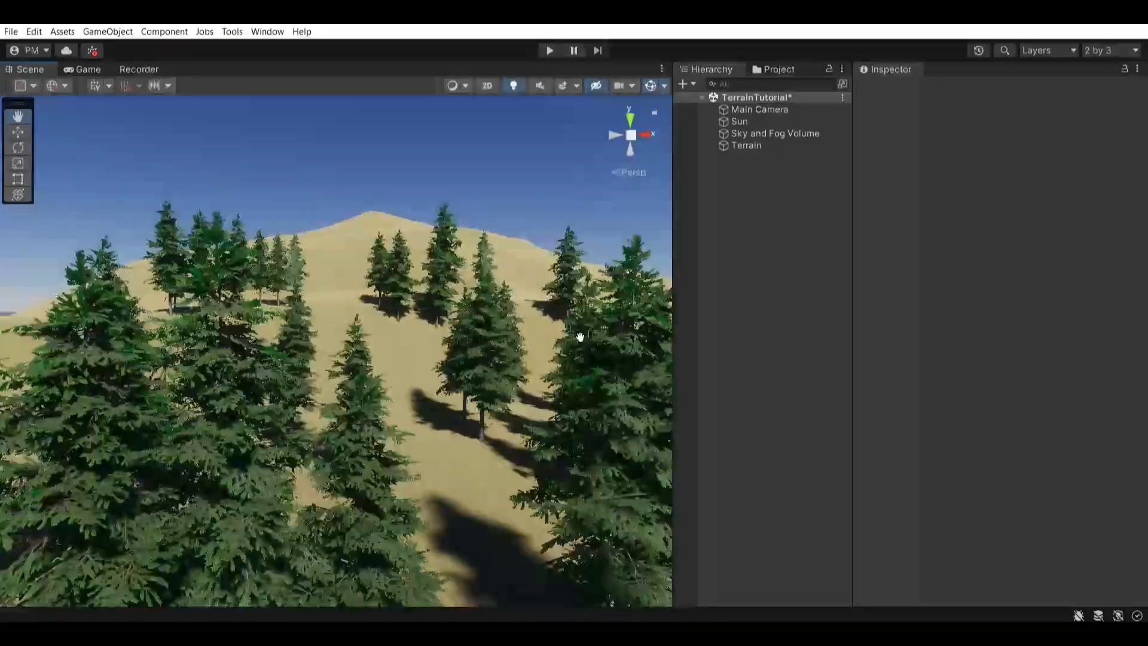
{"action": "scroll", "coordinate": [538, 347], "scroll_direction": "down", "scroll_amount": 10}
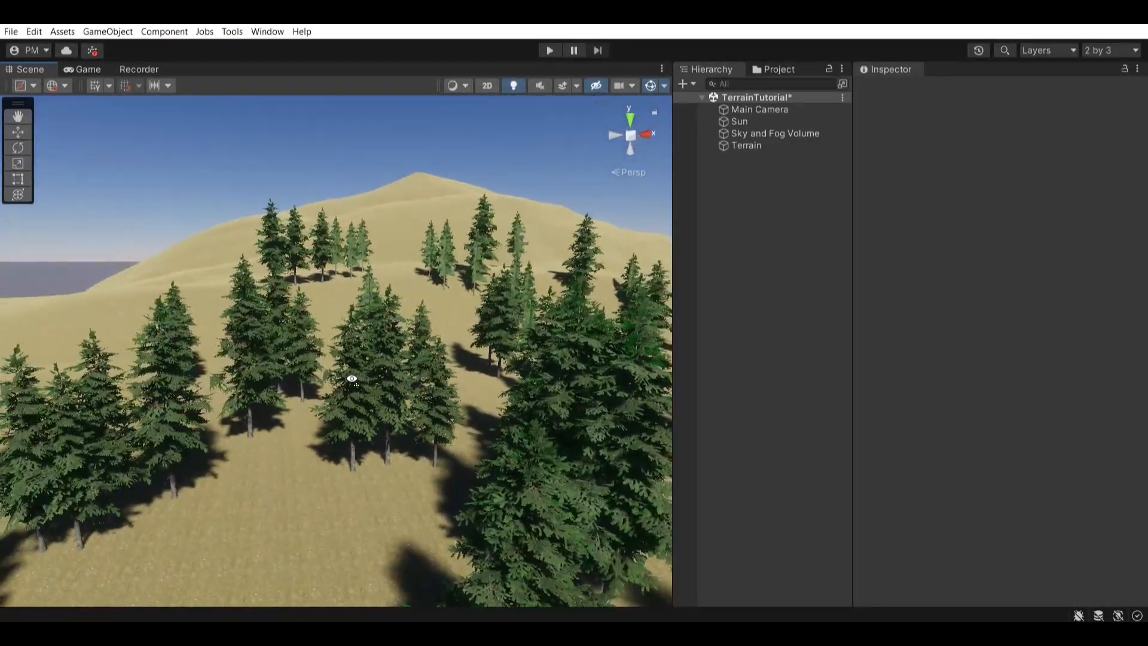
{"action": "scroll", "coordinate": [352, 379], "scroll_direction": "down", "scroll_amount": 5}
- Reselect the terrain and set the trees' color variation to 0.358
{"action": "left_click", "coordinate": [464, 385]}
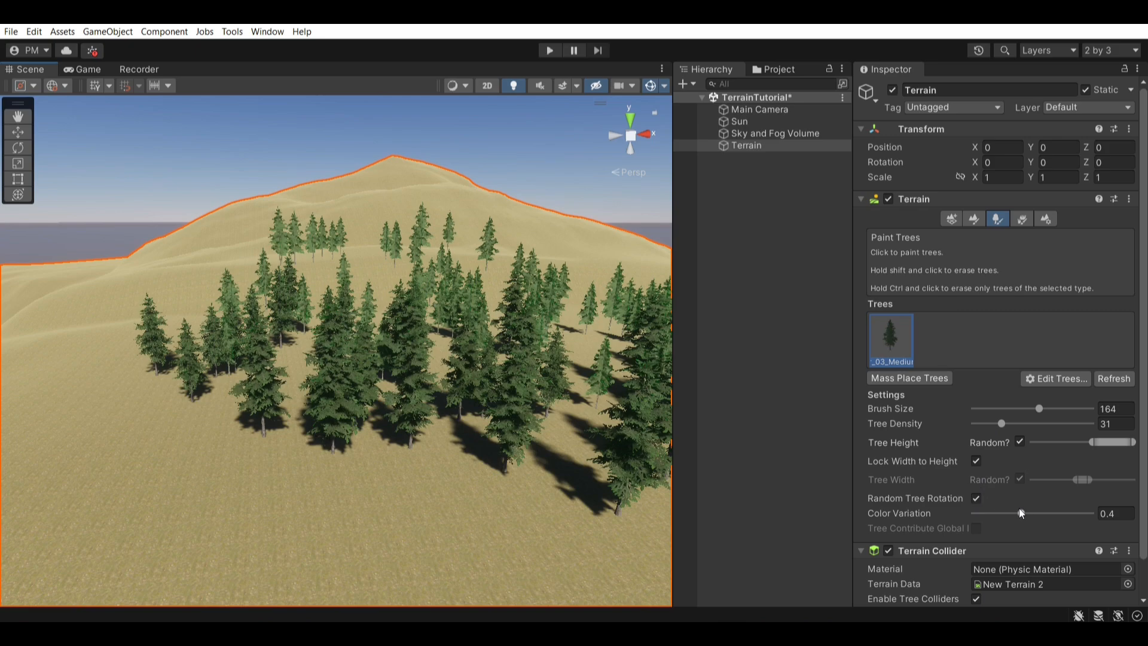
{"action": "mouse_move", "coordinate": [1020, 513]}
{"action": "left_mouse_down"}
{"action": "mouse_move", "coordinate": [1052, 514]}
{"action": "mouse_move", "coordinate": [1016, 517]}
{"action": "left_mouse_up"}
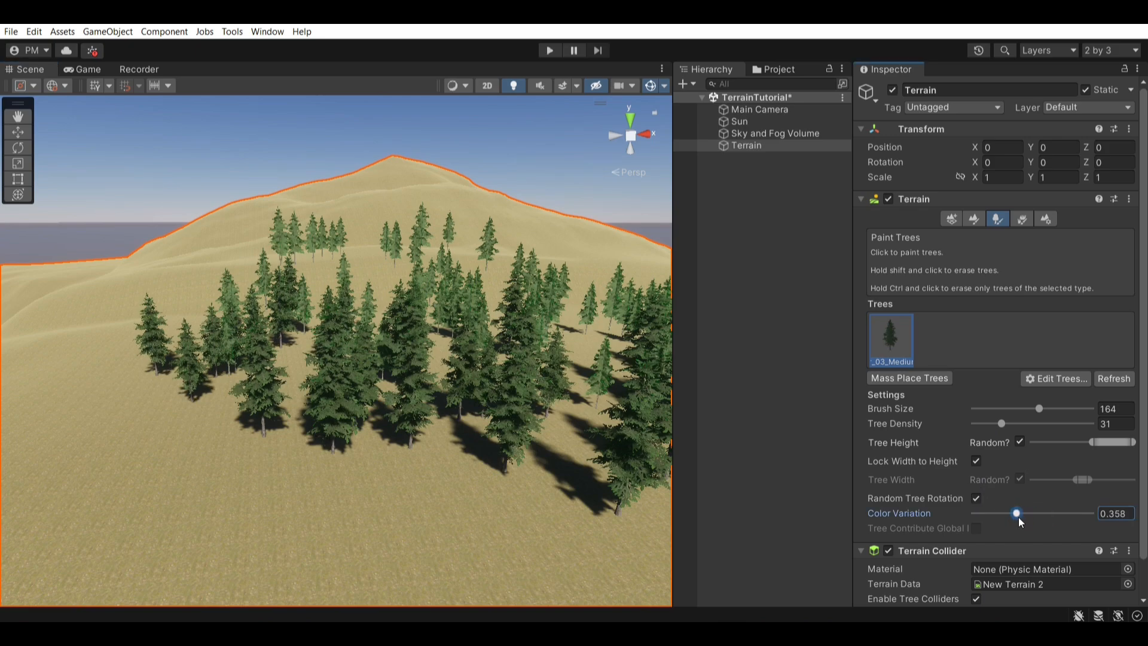
{"action": "scroll", "coordinate": [1045, 453], "scroll_direction": "down", "scroll_amount": 2}
{"action": "key", "text": "shift+d"}
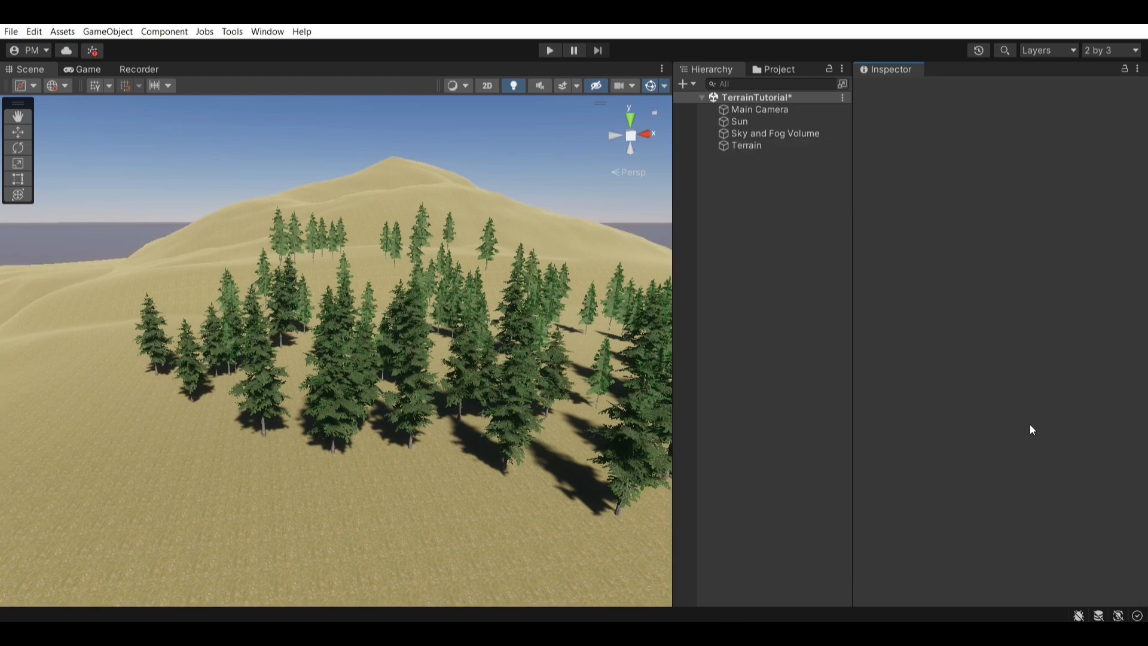
{"action": "left_click", "coordinate": [514, 348]}
- Mass place 4000 trees across the terrain without keeping the existing trees, and deselect the terrain
{"action": "mouse_move", "coordinate": [494, 336]}
{"action": "right_mouse_down"}
{"action": "mouse_move", "coordinate": [403, 343]}
{"action": "mouse_move", "coordinate": [341, 313]}
{"action": "mouse_move", "coordinate": [399, 321]}
{"action": "right_mouse_up"}
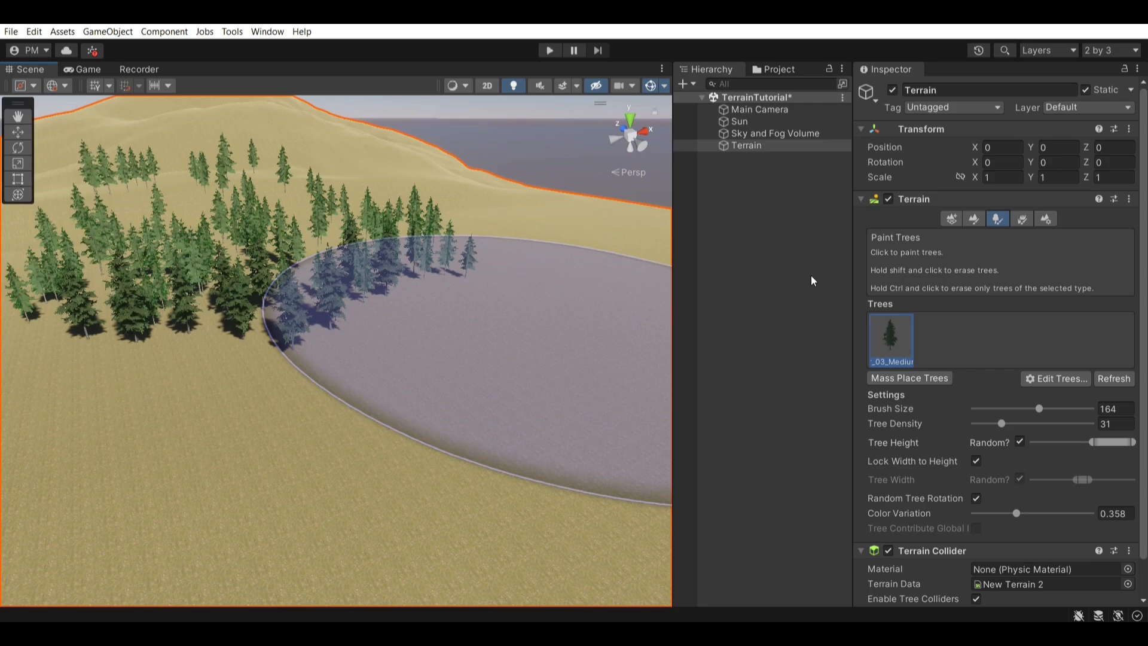
{"action": "right_click_drag", "start_coordinate": [471, 338], "coordinate": [385, 295]}
{"action": "middle_click_drag", "start_coordinate": [384, 295], "coordinate": [447, 356]}
{"action": "right_click_drag", "start_coordinate": [447, 356], "coordinate": [406, 363]}
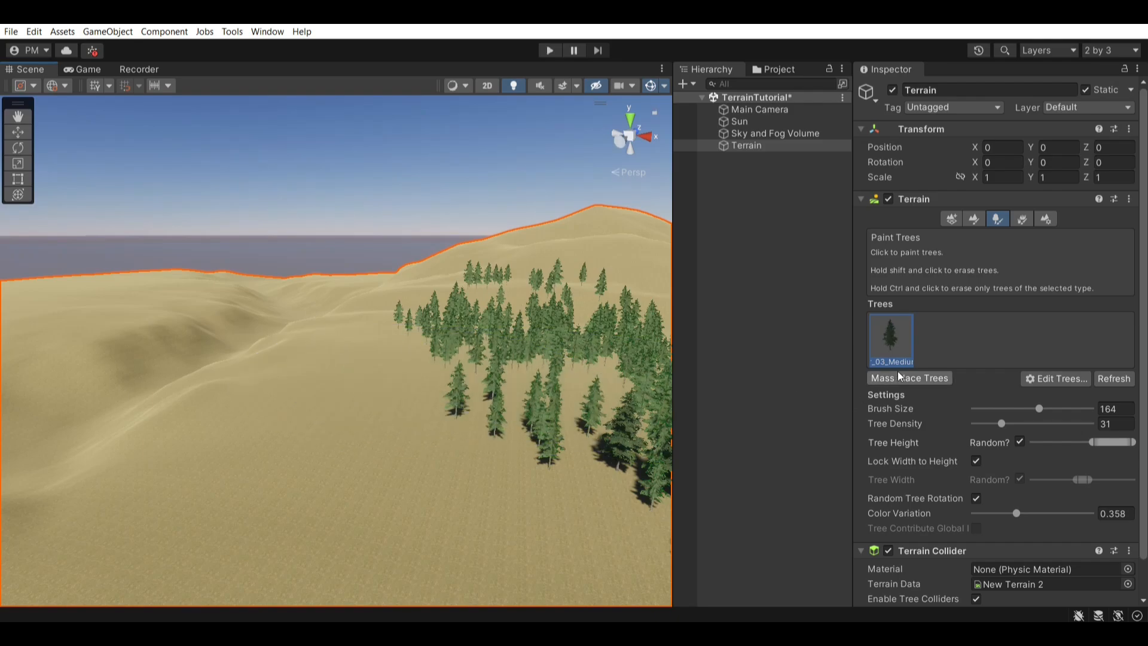
{"action": "left_click", "coordinate": [913, 378]}
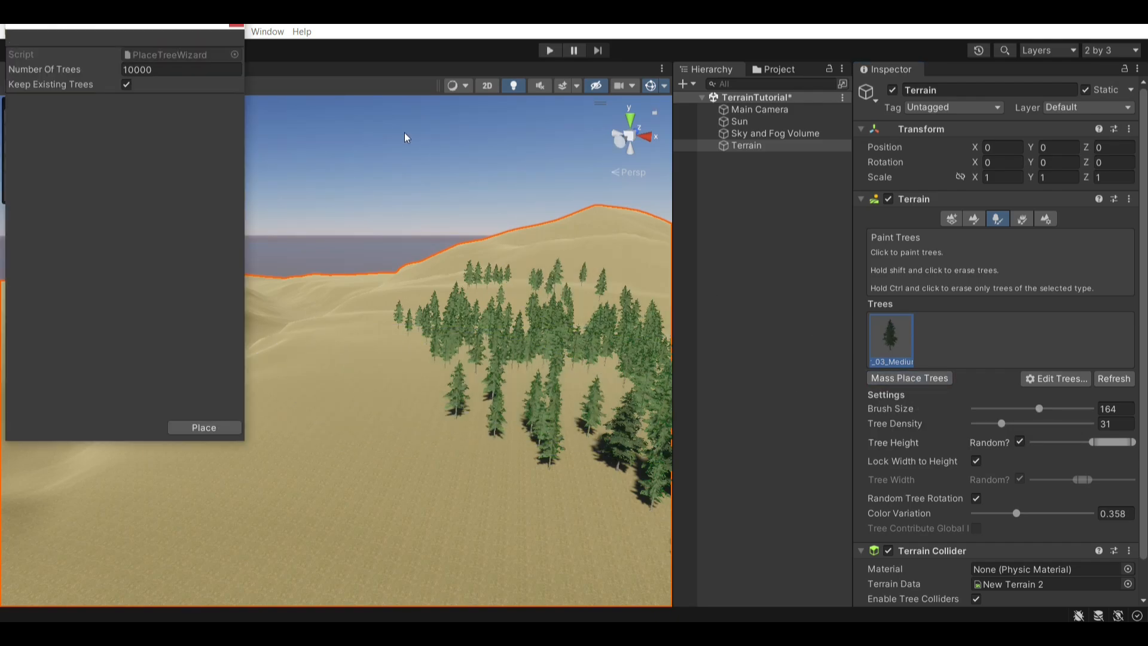
{"action": "left_click_drag", "start_coordinate": [153, 27], "coordinate": [430, 140]}
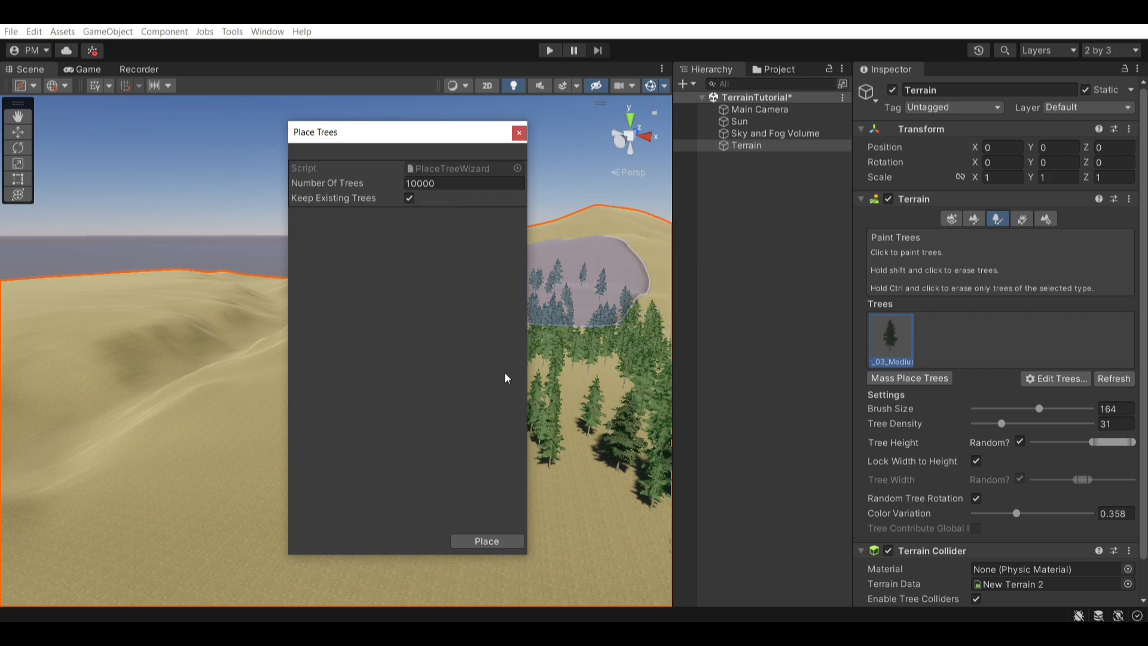
{"action": "left_click", "coordinate": [411, 199]}
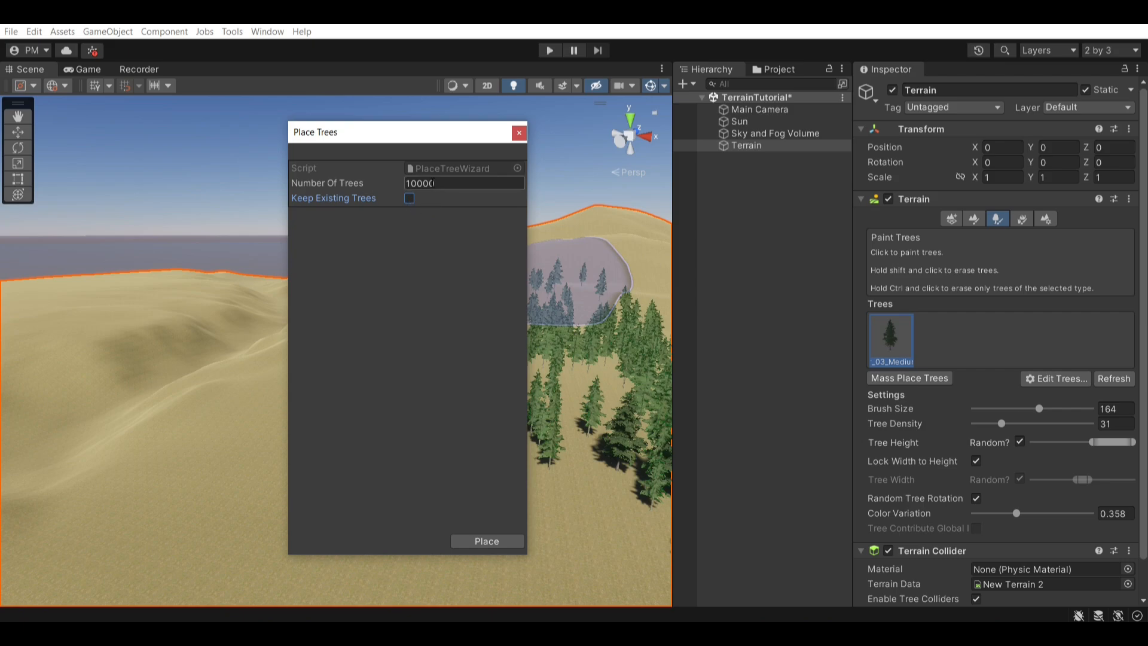
{"action": "left_click", "coordinate": [436, 184]}
{"action": "type", "text": "4000"}
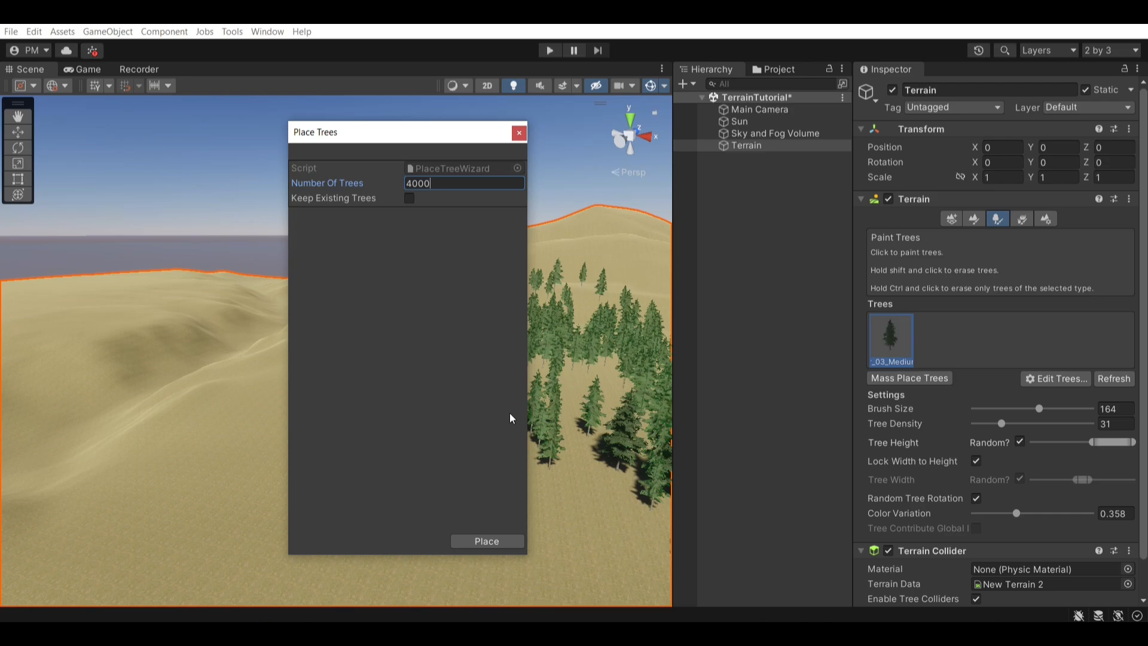
{"action": "left_click", "coordinate": [497, 540]}
{"action": "left_click", "coordinate": [690, 363]}
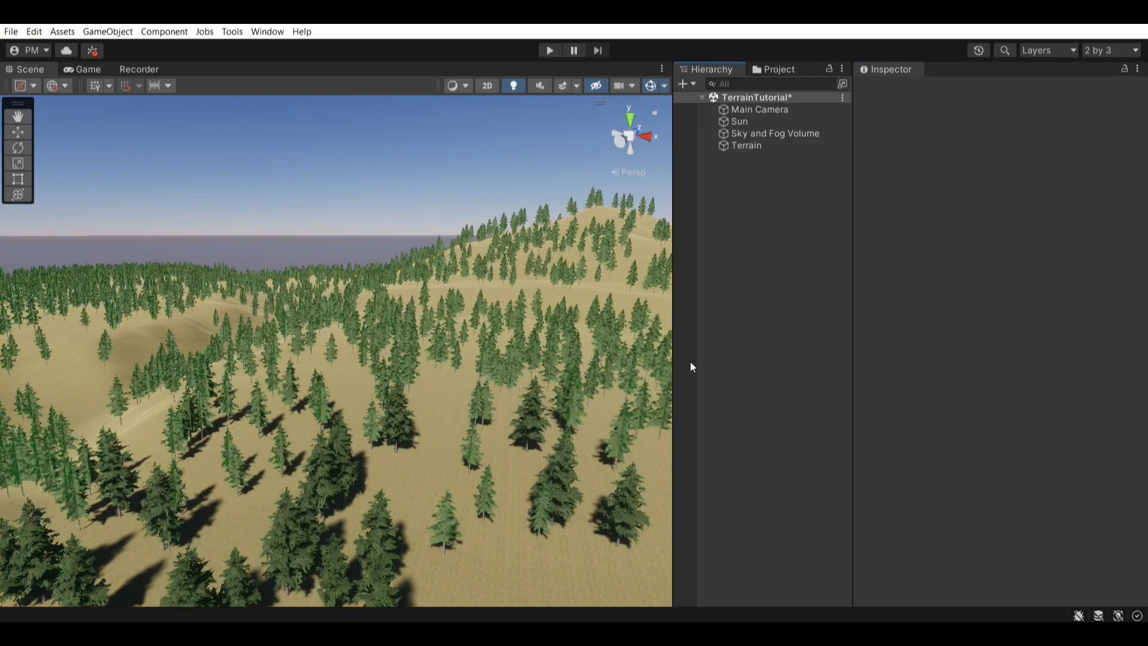
- Examine the mass-placed forest across the terrain from several angles, both far away and up close
{"action": "right_click_drag", "start_coordinate": [348, 325], "coordinate": [447, 345]}
{"action": "middle_click_drag", "start_coordinate": [448, 346], "coordinate": [589, 365]}
{"action": "scroll", "coordinate": [328, 346], "scroll_direction": "down", "scroll_amount": 2}
{"action": "right_click_drag", "start_coordinate": [327, 346], "coordinate": [483, 338]}
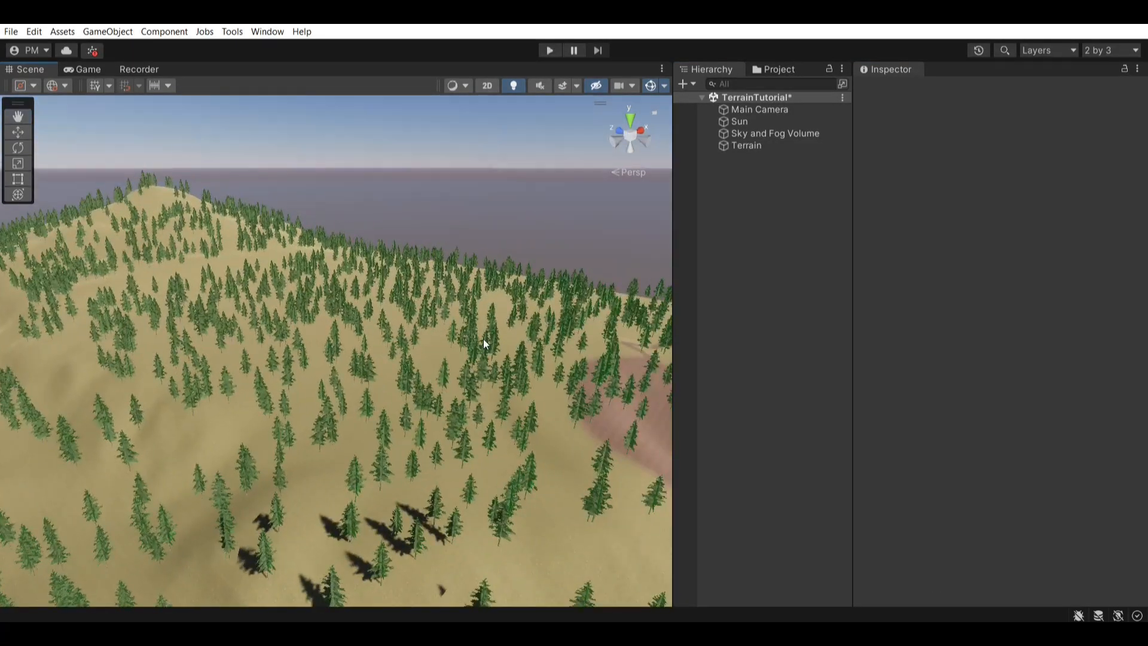
{"action": "scroll", "coordinate": [559, 346], "scroll_direction": "down", "scroll_amount": 1}
{"action": "middle_click_drag", "start_coordinate": [559, 346], "coordinate": [333, 364]}
{"action": "right_click_drag", "start_coordinate": [333, 364], "coordinate": [203, 323]}
{"action": "middle_click_drag", "start_coordinate": [204, 322], "coordinate": [626, 320]}
{"action": "scroll", "coordinate": [522, 336], "scroll_direction": "up", "scroll_amount": 1}
{"action": "middle_click_drag", "start_coordinate": [521, 335], "coordinate": [264, 372]}
{"action": "scroll", "coordinate": [336, 384], "scroll_direction": "up", "scroll_amount": 3}
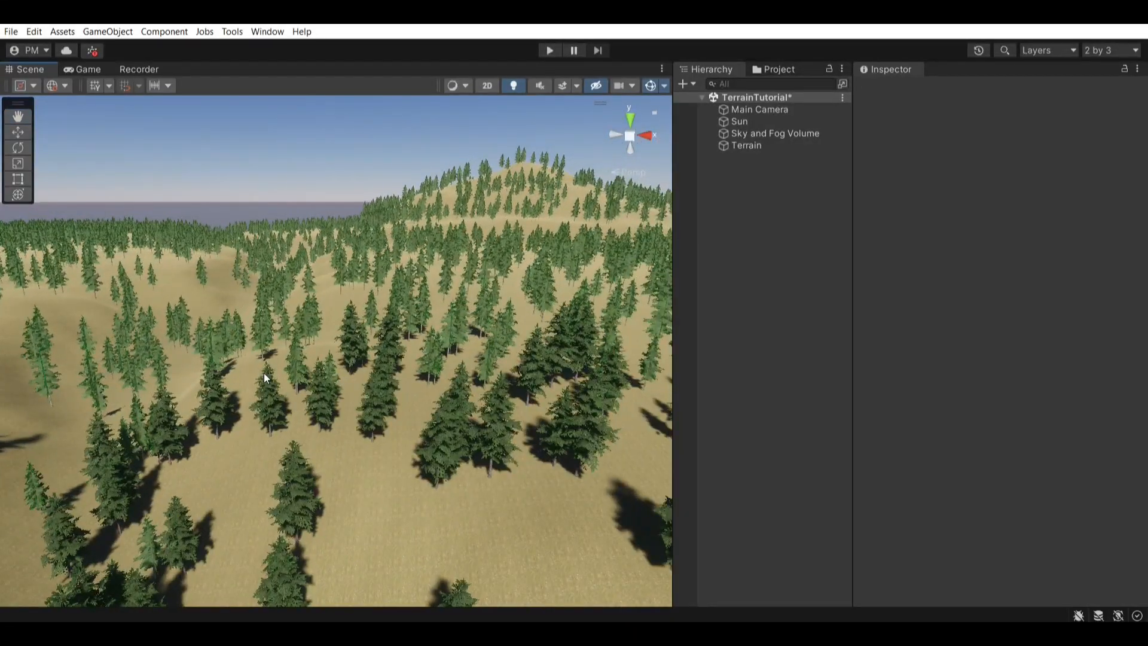
{"action": "key", "text": "e"}
{"action": "right_click_drag", "start_coordinate": [387, 309], "coordinate": [385, 371]}
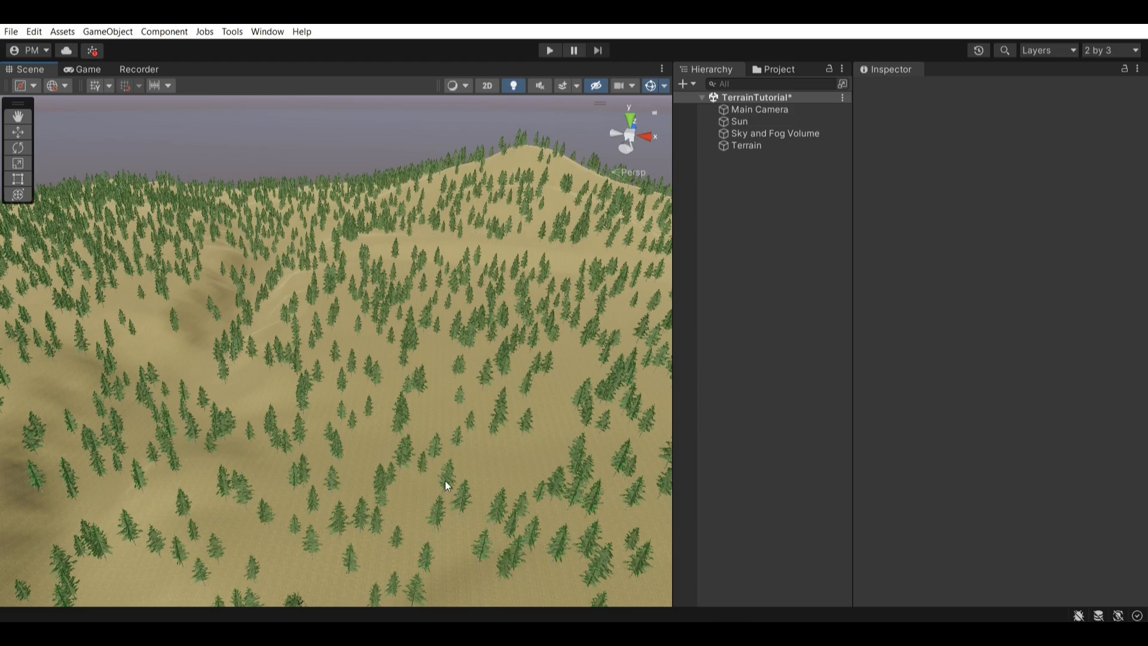
{"action": "scroll", "coordinate": [445, 478], "scroll_direction": "up", "scroll_amount": 10}
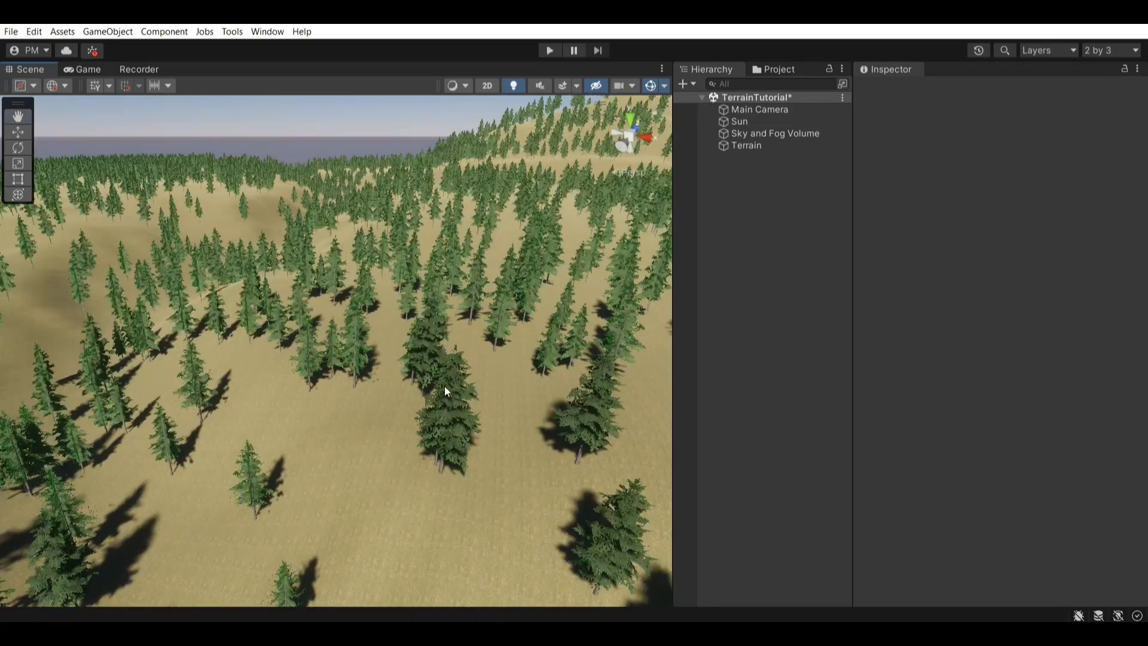
{"action": "middle_click_drag", "start_coordinate": [444, 391], "coordinate": [396, 409]}
{"action": "right_click_drag", "start_coordinate": [396, 409], "coordinate": [407, 364]}
{"action": "scroll", "coordinate": [407, 363], "scroll_direction": "up", "scroll_amount": 2}
{"action": "middle_click_drag", "start_coordinate": [407, 363], "coordinate": [400, 368]}
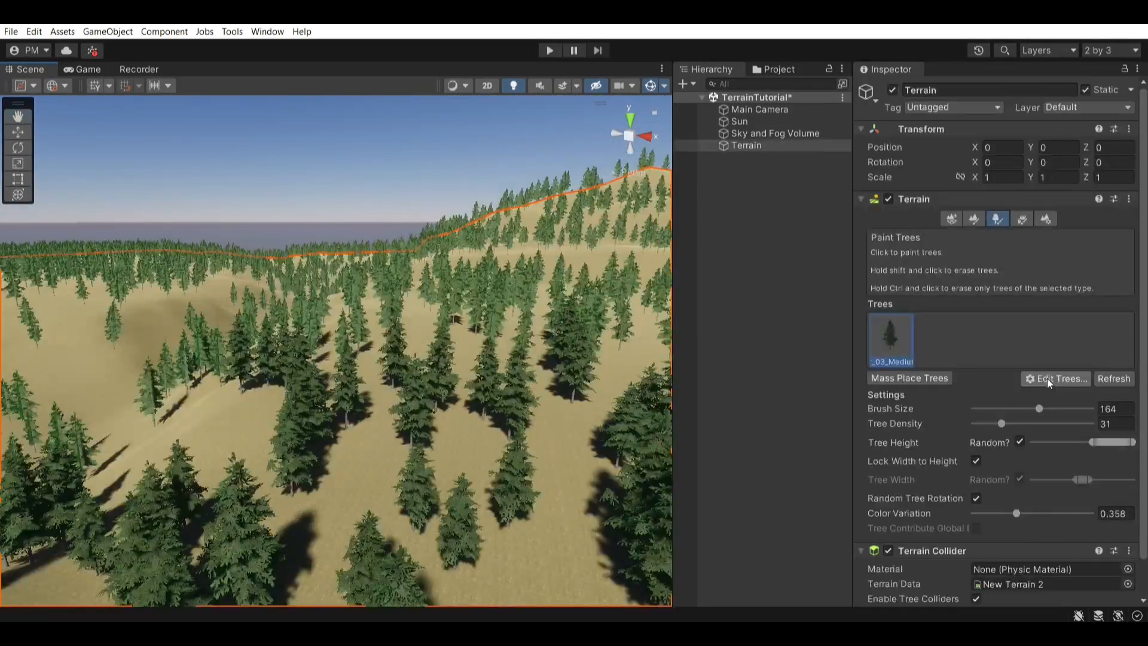
- Add the Fir_05_Standalone_cheap prefab as a second tree type for the terrain
{"action": "left_click", "coordinate": [1046, 377]}
{"action": "left_click", "coordinate": [1096, 379]}
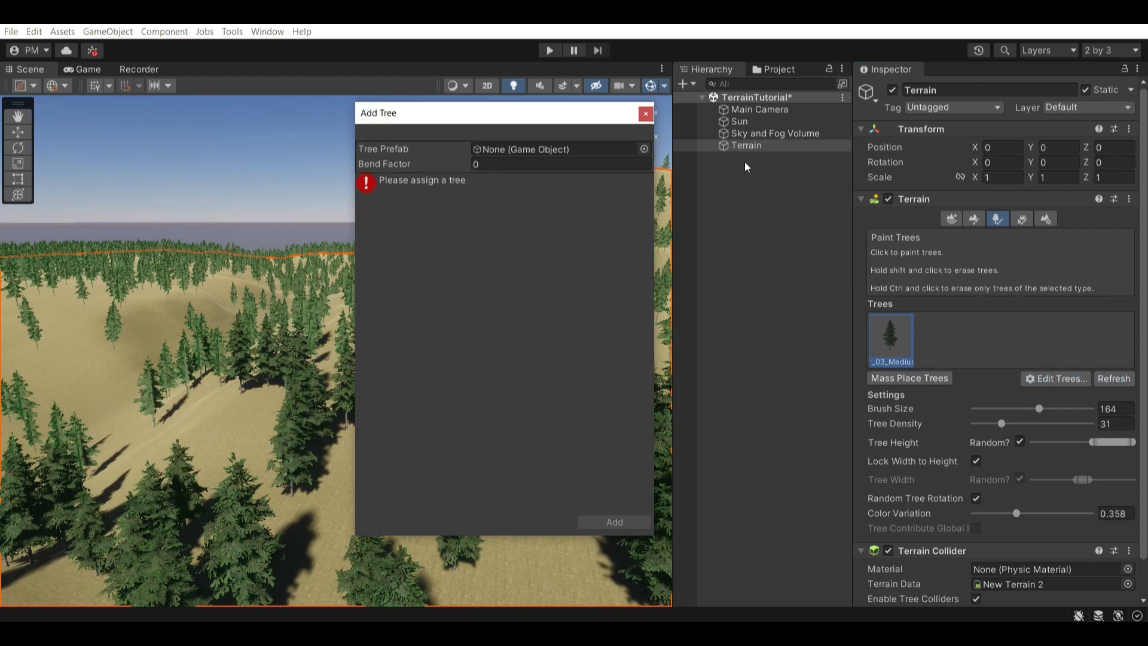
{"action": "left_click", "coordinate": [642, 146]}
{"action": "type", "text": "fir"}
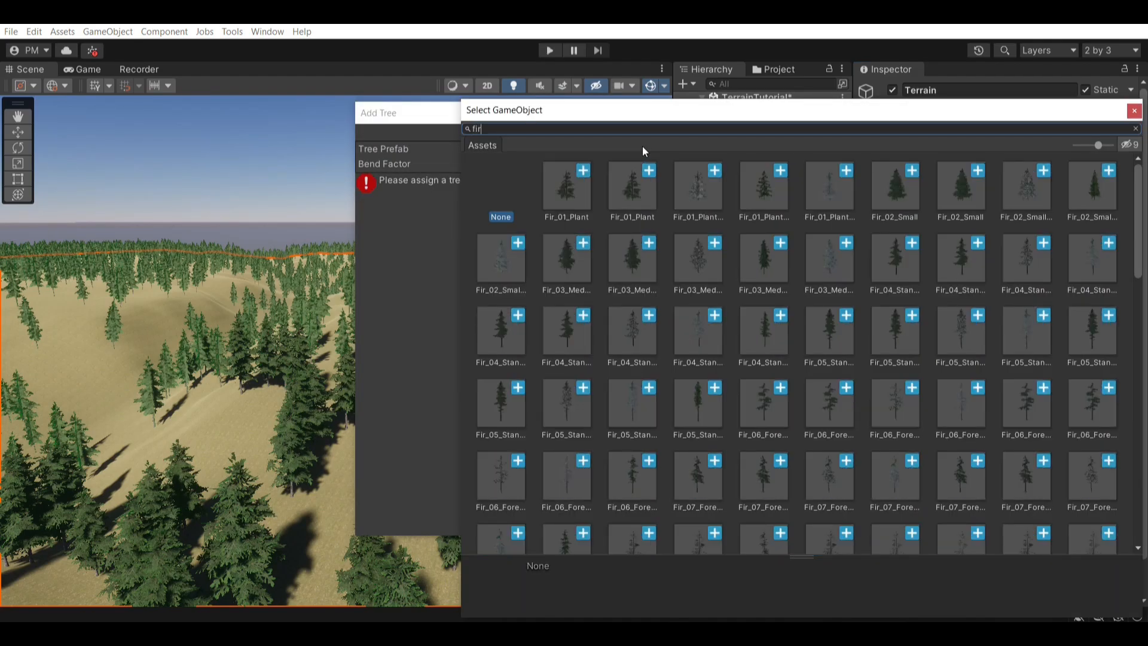
{"action": "left_click", "coordinate": [1082, 345]}
{"action": "double_click", "coordinate": [1081, 343]}
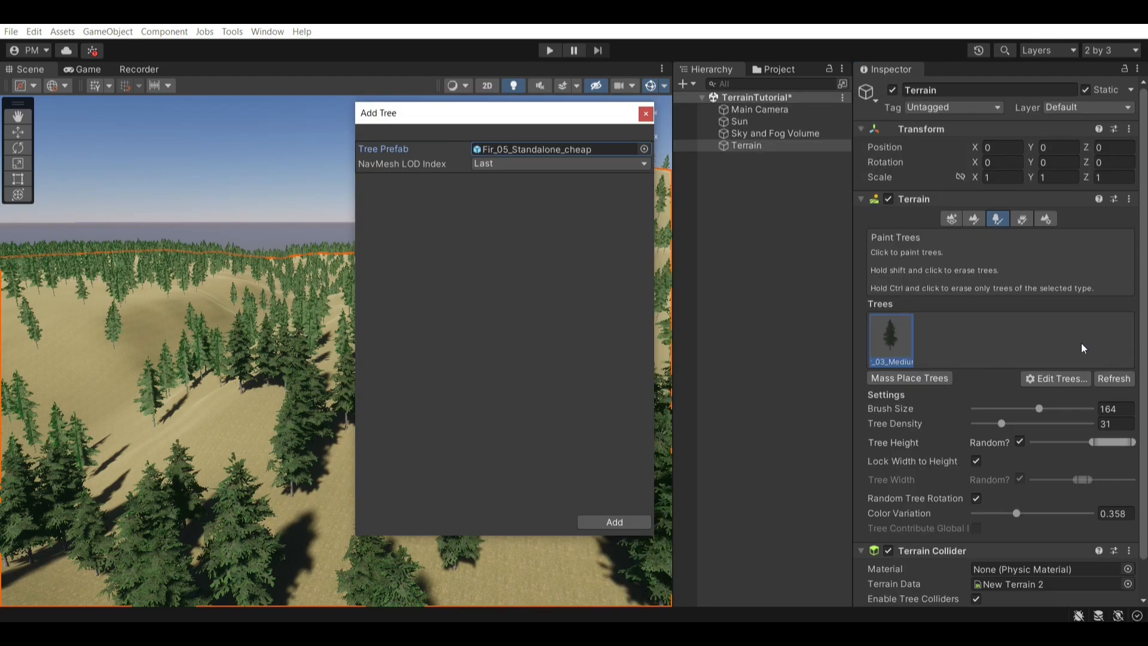
{"action": "left_click", "coordinate": [614, 529]}
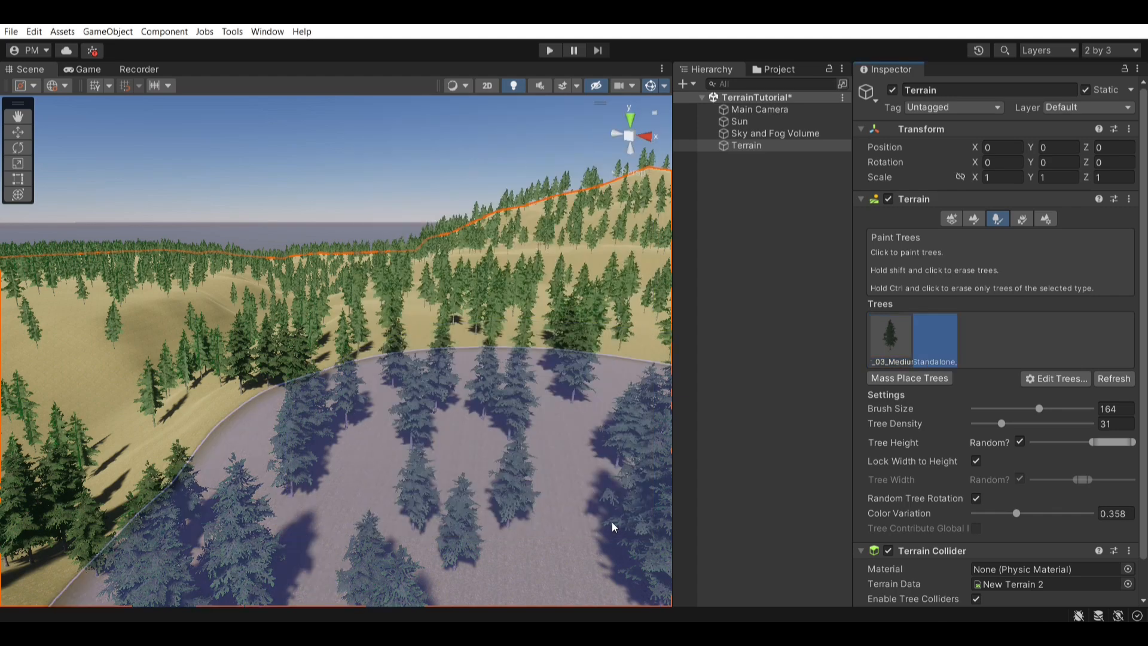
- Mass place 4000 trees across the terrain from both tree types, without keeping the existing trees
{"action": "left_click", "coordinate": [915, 378]}
{"action": "left_click", "coordinate": [410, 198]}
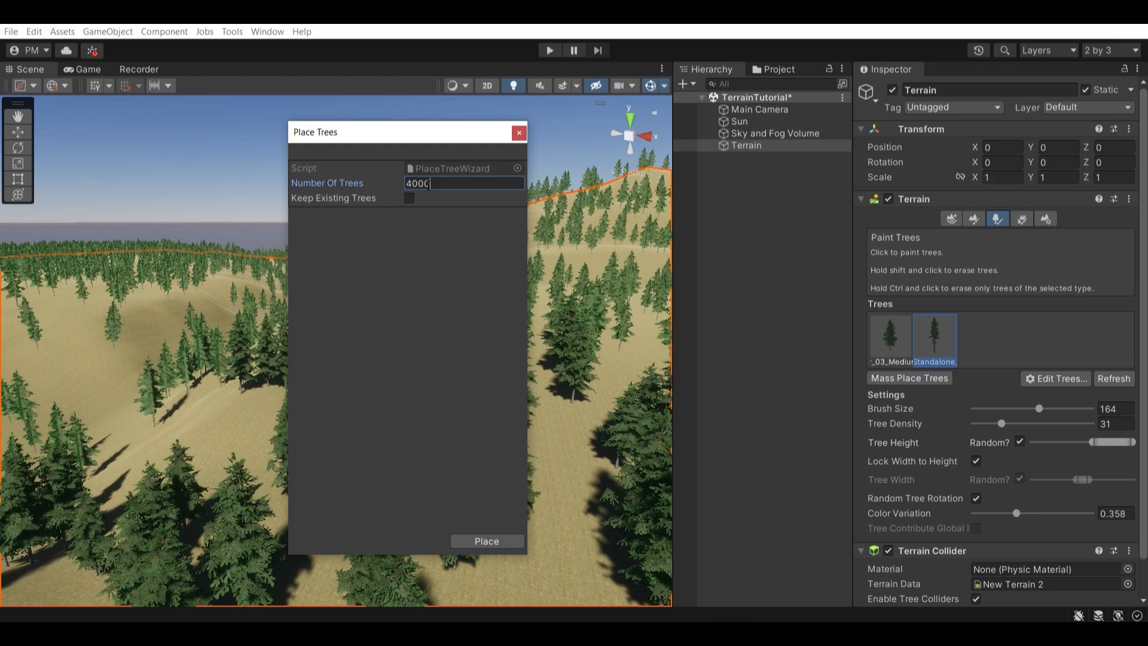
{"action": "left_click", "coordinate": [476, 546]}
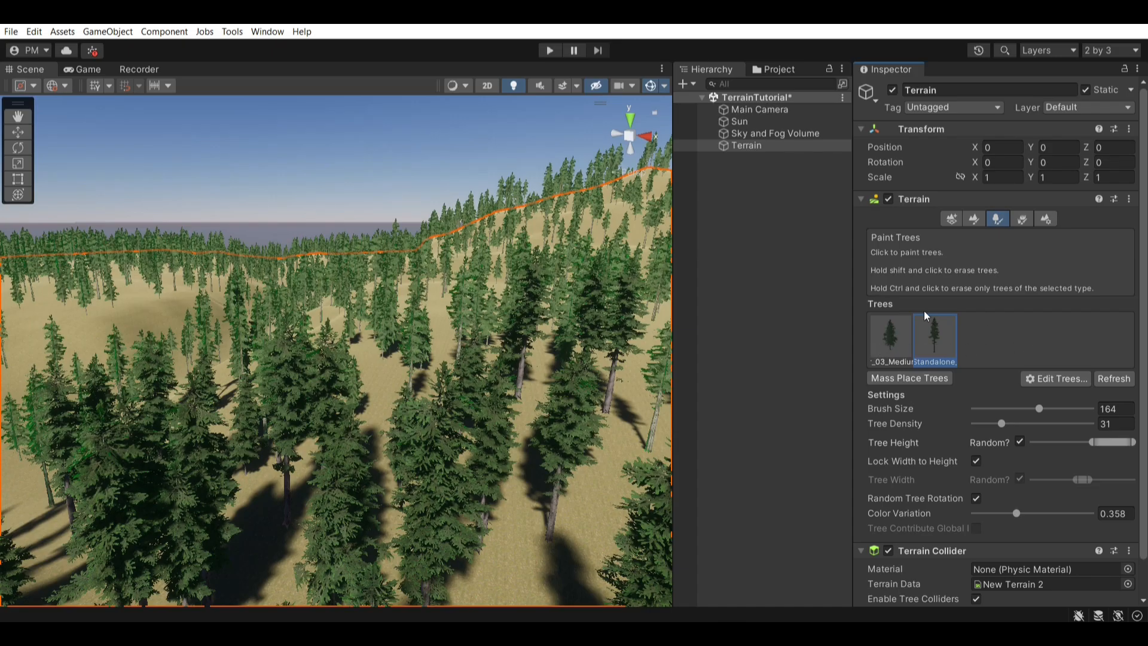
- Deselect the terrain, examine the mix of medium and standalone firs up close, and reselect the terrain
{"action": "left_click", "coordinate": [840, 340]}
{"action": "mouse_move", "coordinate": [536, 384]}
{"action": "middle_mouse_down"}
{"action": "mouse_move", "coordinate": [484, 379]}
{"action": "mouse_move", "coordinate": [455, 344]}
{"action": "mouse_move", "coordinate": [405, 351]}
{"action": "mouse_move", "coordinate": [356, 401]}
{"action": "mouse_move", "coordinate": [367, 377]}
{"action": "mouse_move", "coordinate": [354, 406]}
{"action": "mouse_move", "coordinate": [389, 436]}
{"action": "middle_mouse_up"}
{"action": "scroll", "coordinate": [490, 362], "scroll_direction": "up", "scroll_amount": 3}
{"action": "scroll", "coordinate": [455, 344], "scroll_direction": "up", "scroll_amount": 3}
{"action": "scroll", "coordinate": [396, 361], "scroll_direction": "up", "scroll_amount": 3}
{"action": "scroll", "coordinate": [367, 377], "scroll_direction": "up", "scroll_amount": 3}
{"action": "scroll", "coordinate": [355, 405], "scroll_direction": "down", "scroll_amount": 5}
{"action": "left_click", "coordinate": [327, 389]}
{"action": "scroll", "coordinate": [326, 389], "scroll_direction": "down", "scroll_amount": 4}
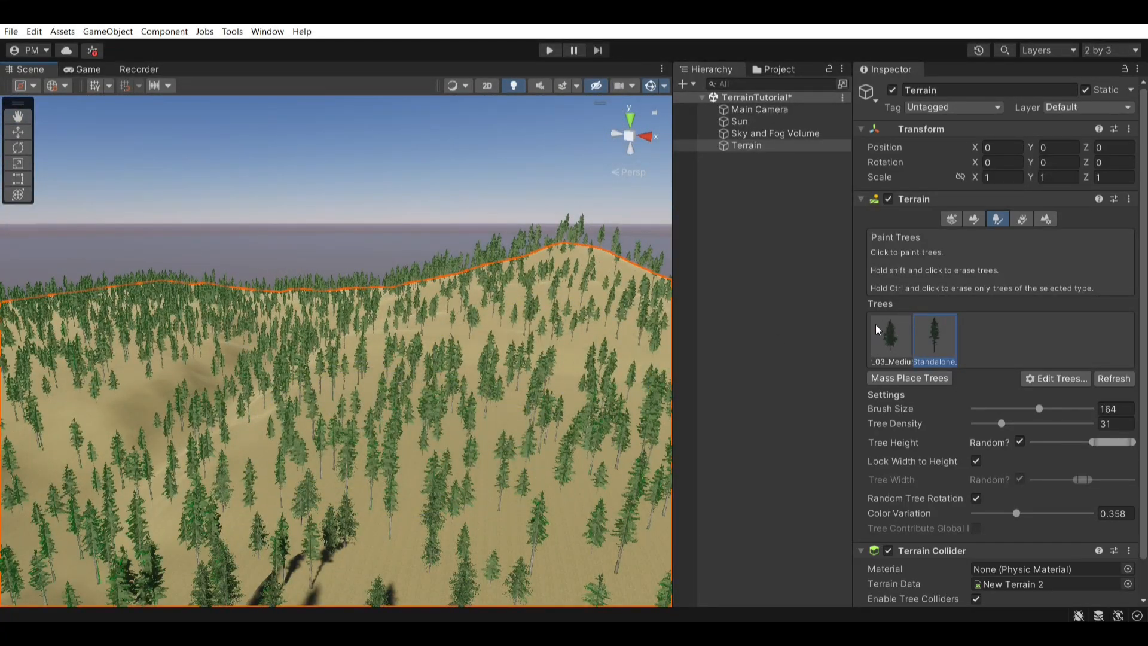
- Examine the mixed forest around the terrain hole, the valley and the mountain from several angles and distances
{"action": "right_click_drag", "start_coordinate": [431, 316], "coordinate": [351, 343]}
{"action": "middle_click_drag", "start_coordinate": [351, 343], "coordinate": [490, 390]}
{"action": "mouse_move", "coordinate": [275, 364]}
{"action": "right_mouse_down"}
{"action": "mouse_move", "coordinate": [373, 386]}
{"action": "mouse_move", "coordinate": [349, 364]}
{"action": "right_mouse_up"}
{"action": "right_click_drag", "start_coordinate": [482, 354], "coordinate": [477, 377]}
{"action": "mouse_move", "coordinate": [477, 377]}
{"action": "middle_mouse_down"}
{"action": "mouse_move", "coordinate": [272, 340]}
{"action": "mouse_move", "coordinate": [476, 328]}
{"action": "middle_mouse_up"}
{"action": "right_click_drag", "start_coordinate": [477, 328], "coordinate": [397, 305]}
{"action": "middle_click_drag", "start_coordinate": [397, 304], "coordinate": [351, 298]}
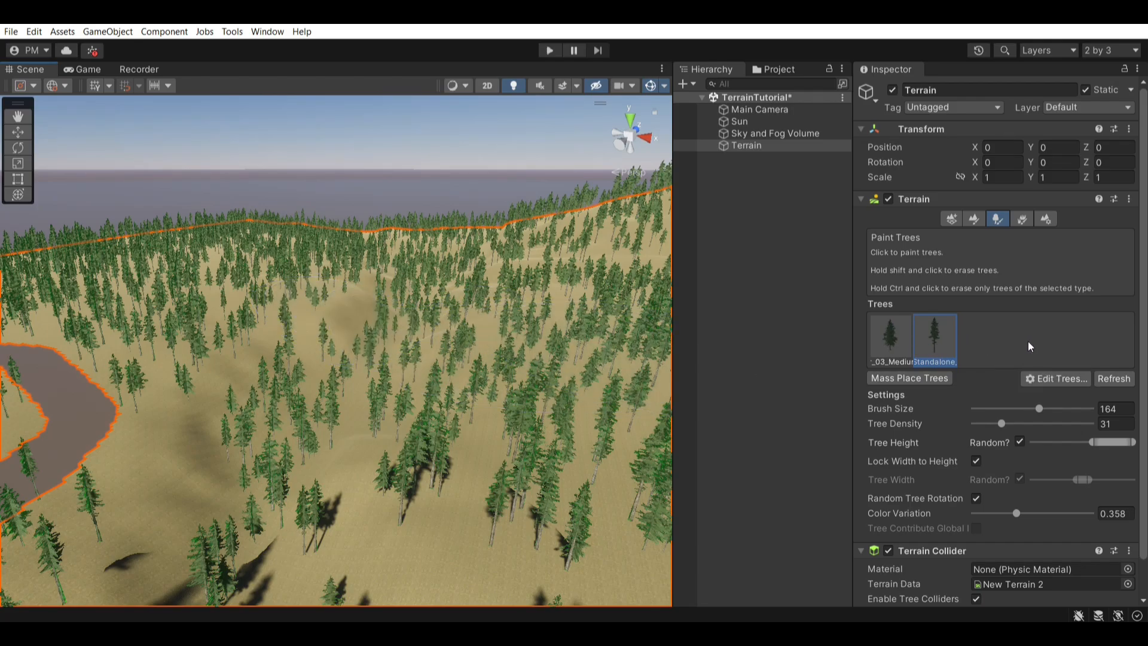
{"action": "right_click_drag", "start_coordinate": [467, 377], "coordinate": [501, 360]}
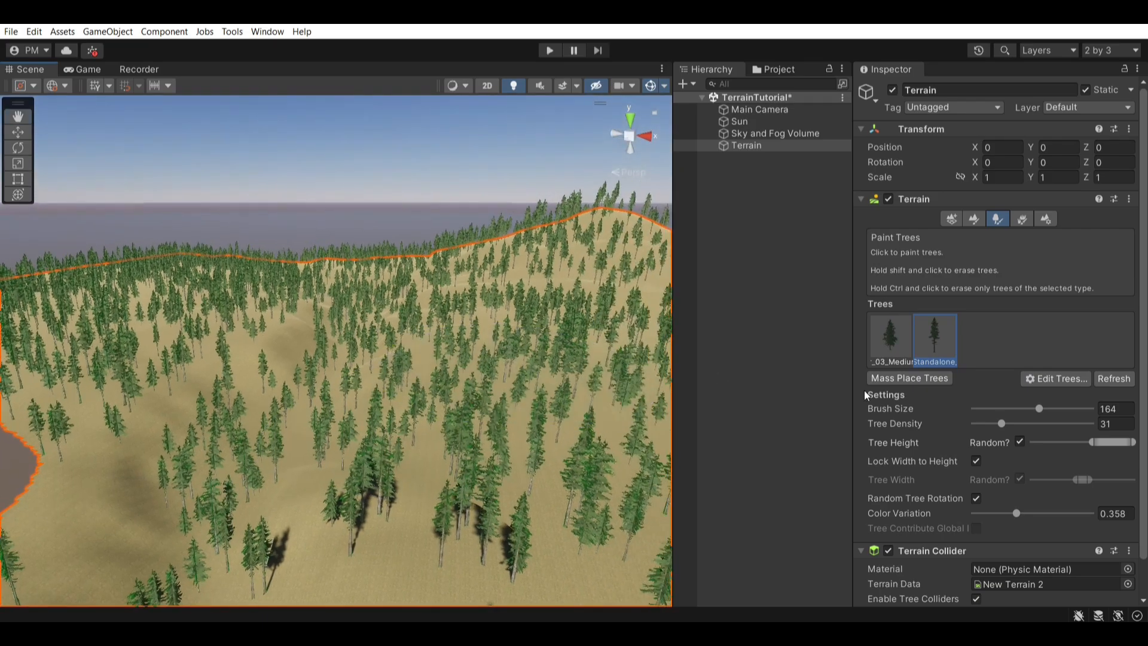
{"action": "scroll", "coordinate": [397, 431], "scroll_direction": "up", "scroll_amount": 6}
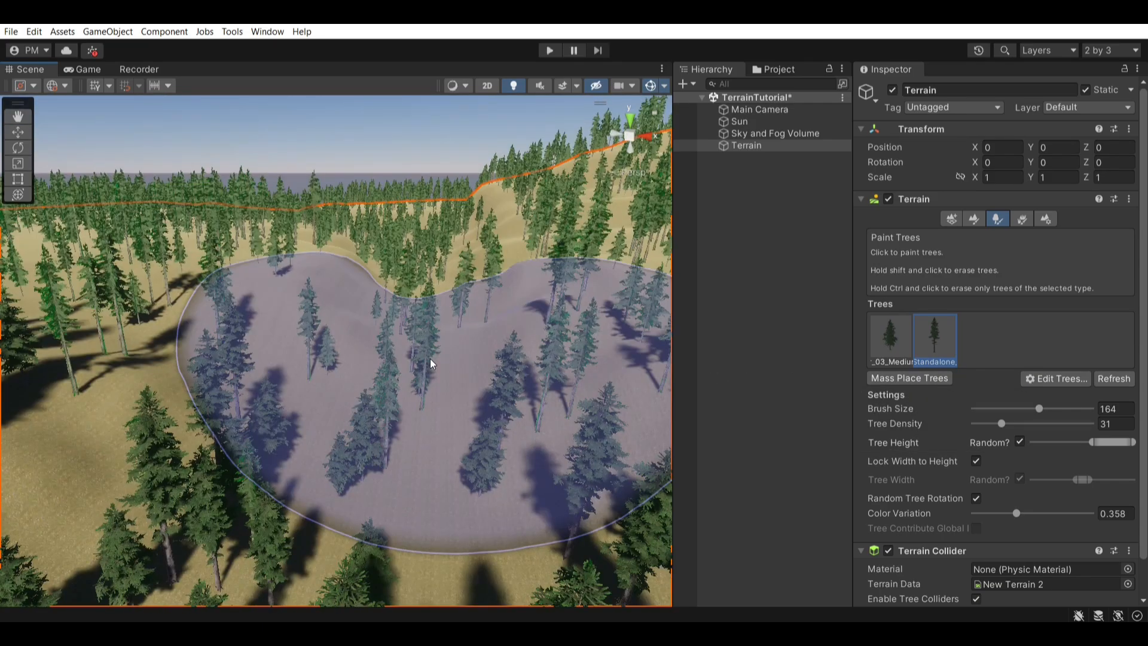
{"action": "middle_click_drag", "start_coordinate": [430, 358], "coordinate": [389, 350]}
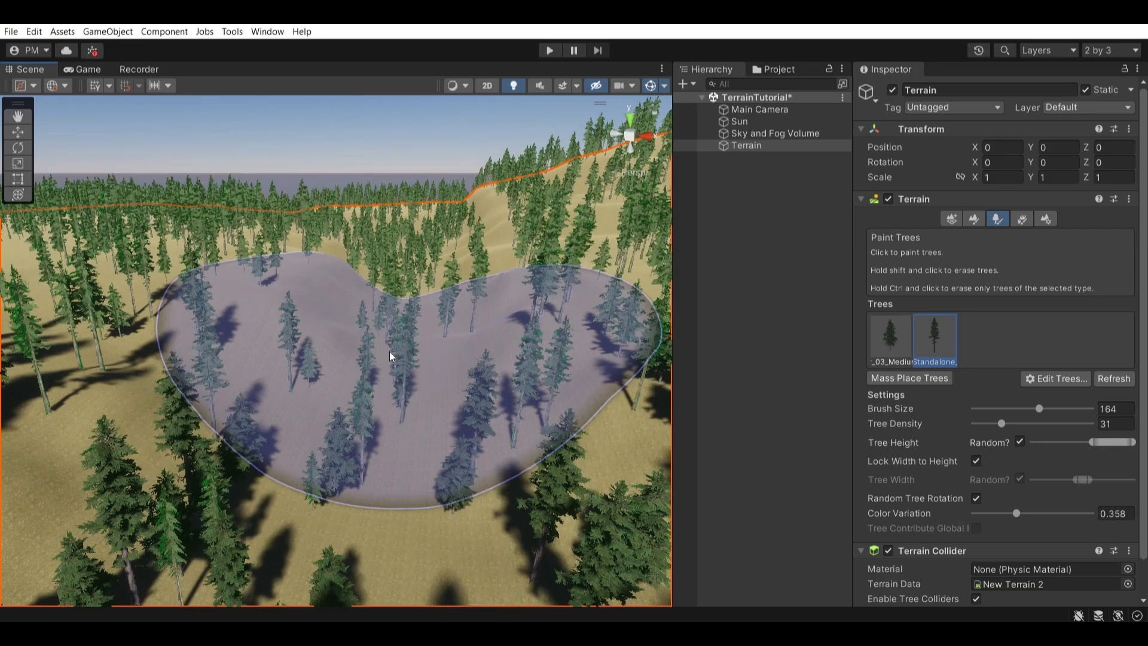
{"action": "scroll", "coordinate": [461, 367], "scroll_direction": "up", "scroll_amount": 5}
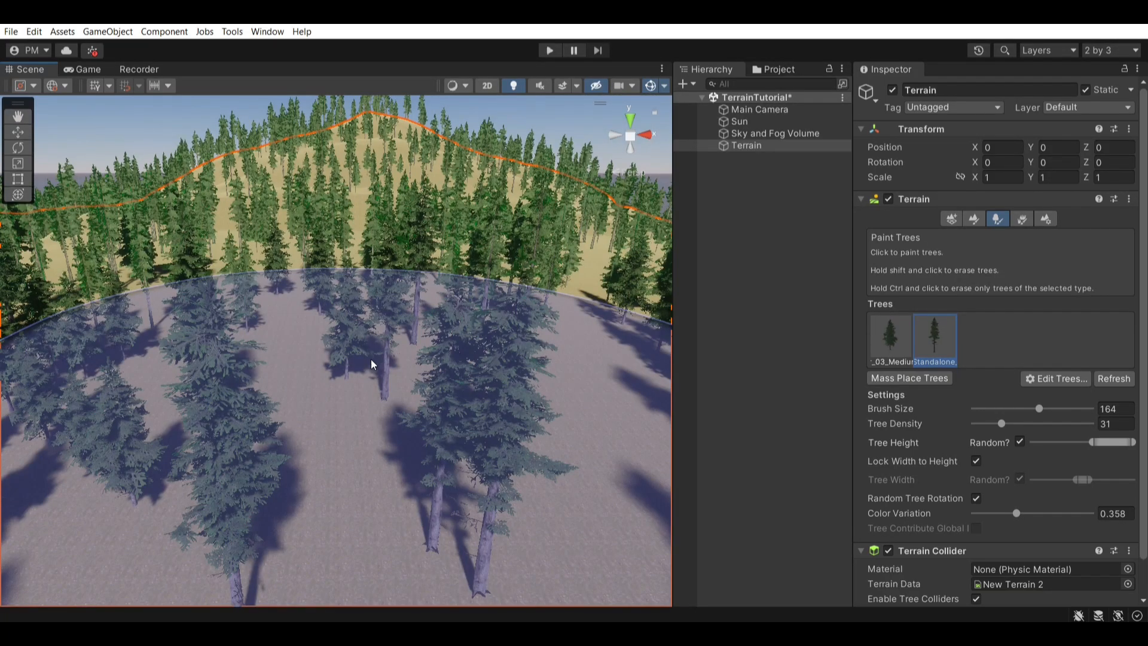
{"action": "scroll", "coordinate": [403, 343], "scroll_direction": "down", "scroll_amount": 4}
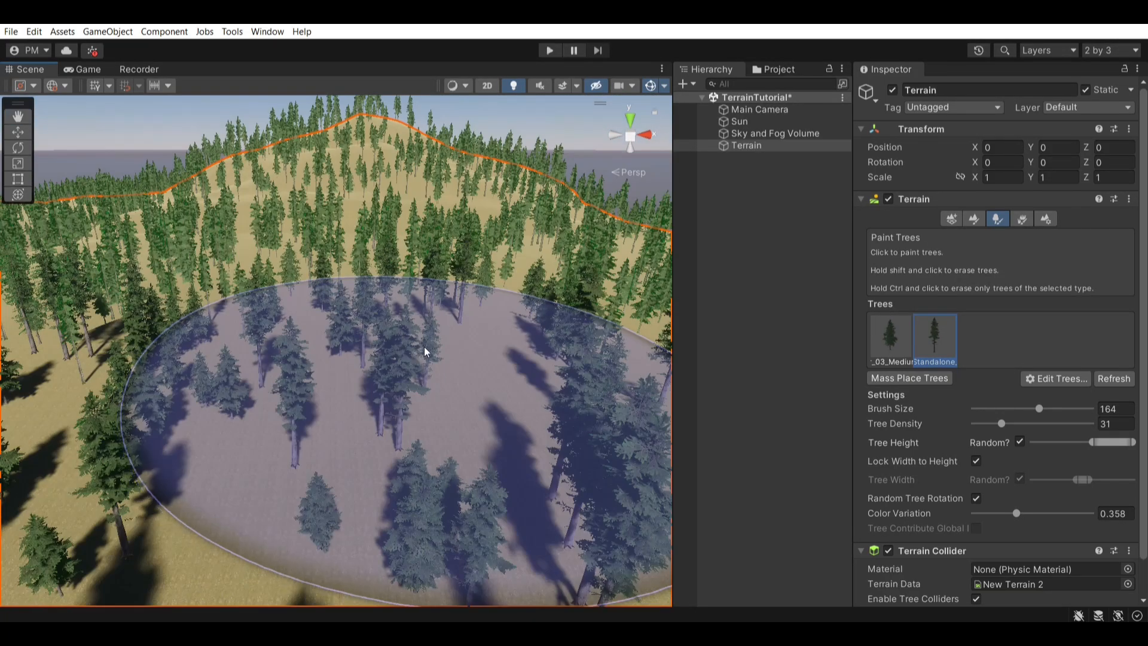
- Paint standalone firs before the mountain, erase all trees under the brush there, and paint the spot again
{"action": "left_click", "coordinate": [407, 367]}
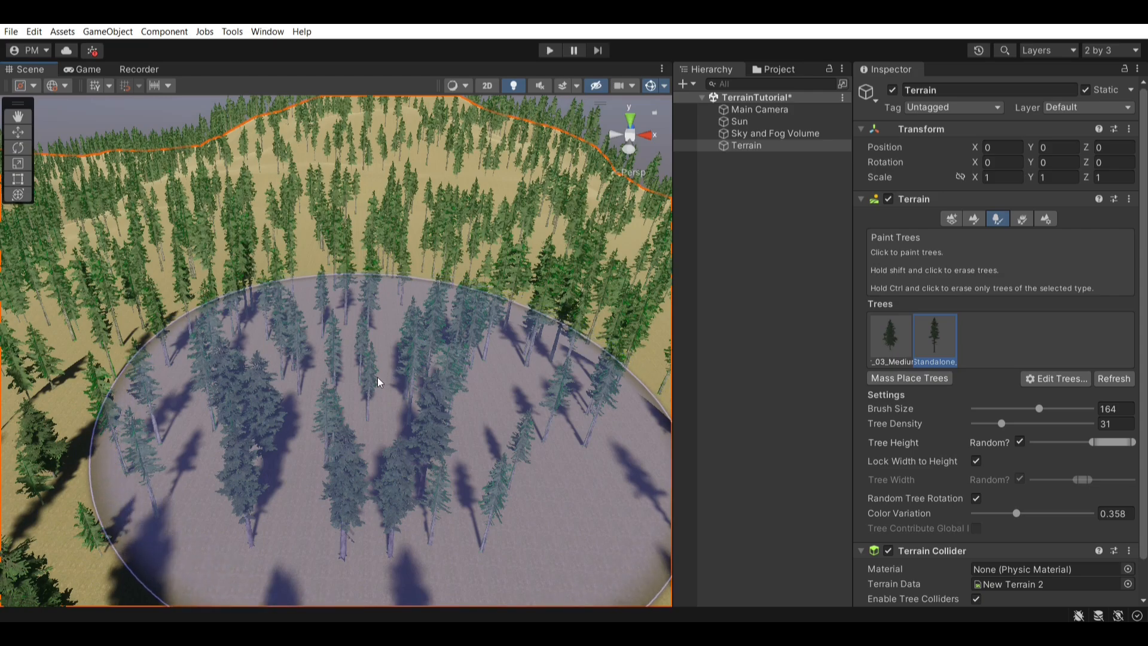
{"action": "left_click", "coordinate": [378, 377], "text": "shift"}
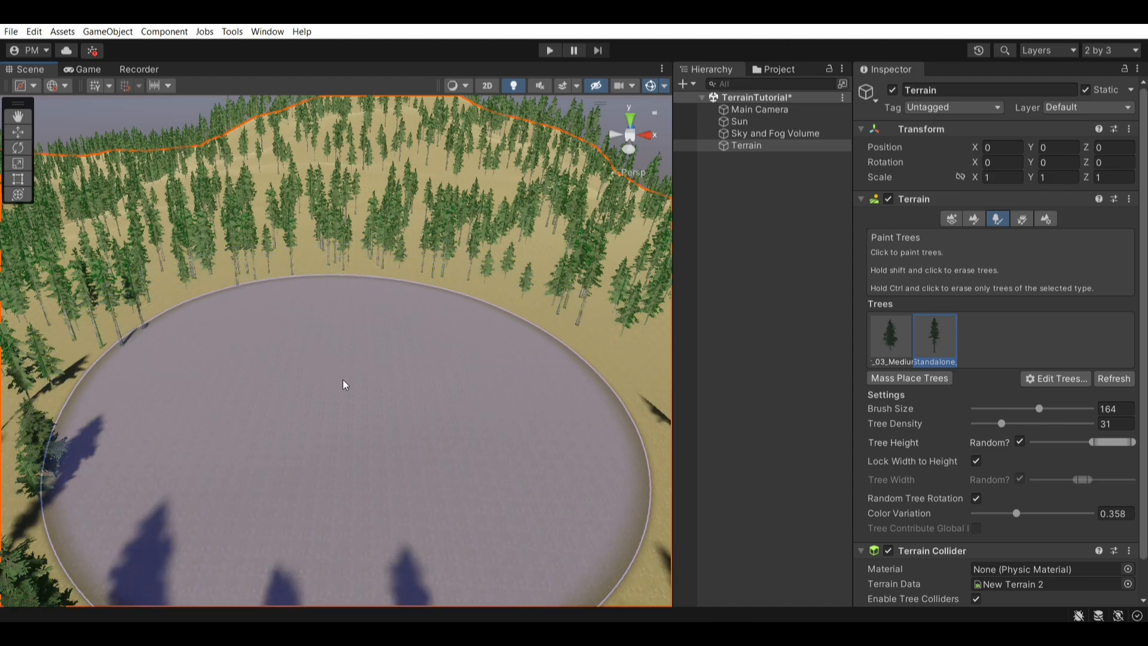
{"action": "left_click", "coordinate": [344, 382]}
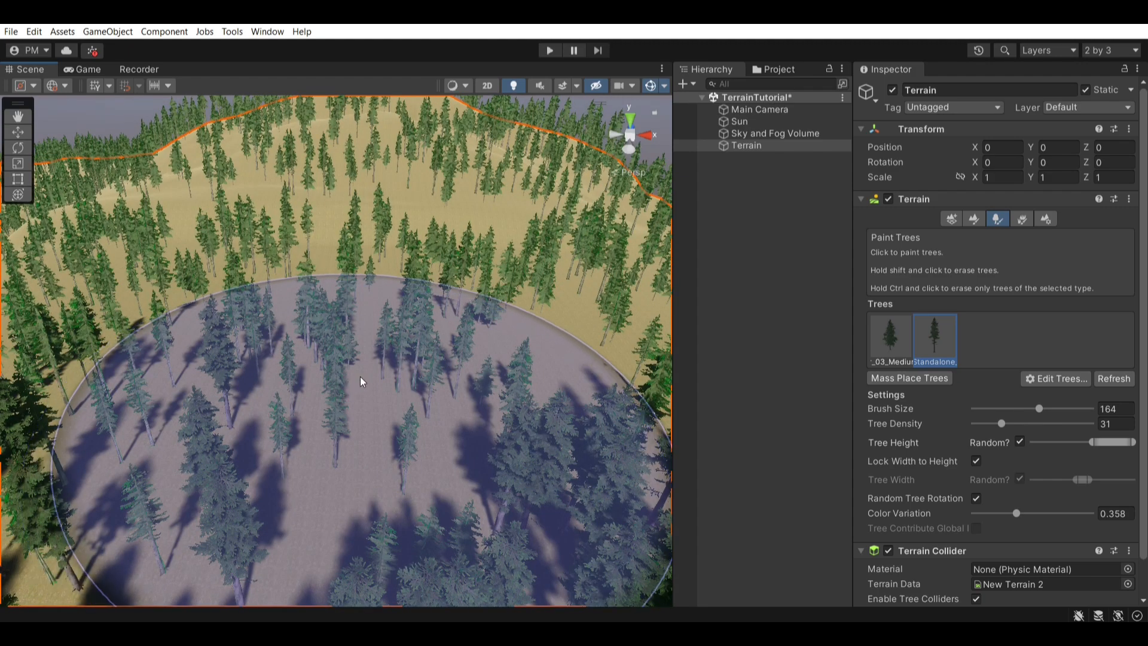
- Erase only the standalone firs across the ground before the mountain, keeping the medium firs
{"action": "left_click", "coordinate": [362, 375], "text": "shift"}
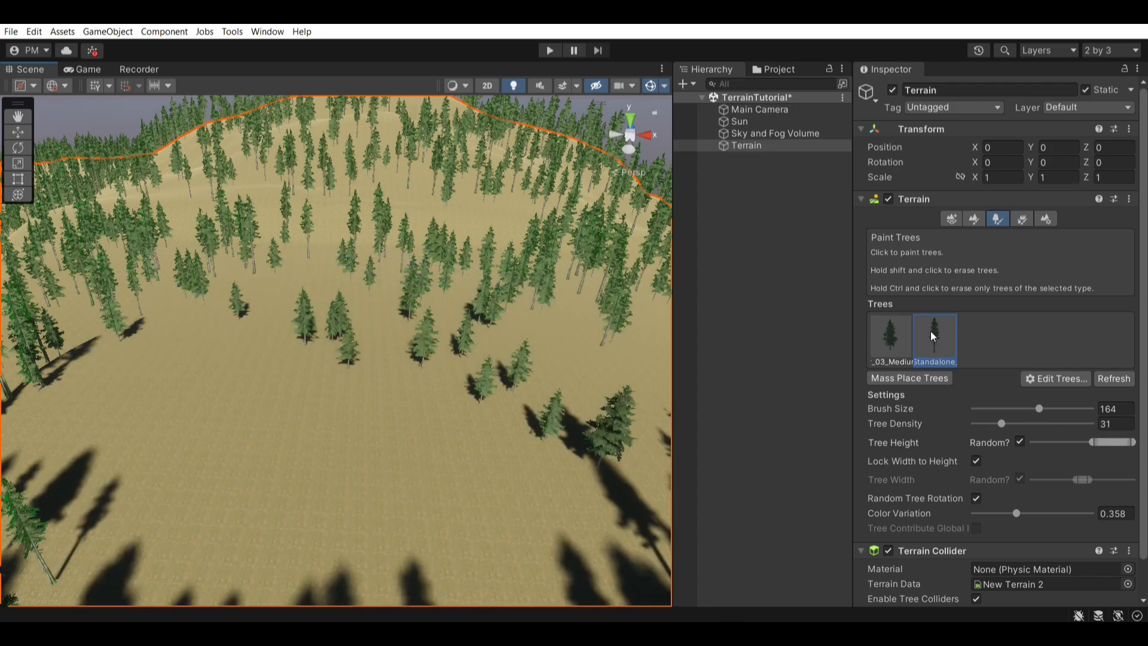
{"action": "middle_click_drag", "start_coordinate": [508, 314], "coordinate": [310, 357]}
{"action": "mouse_move", "coordinate": [393, 388]}
{"action": "middle_mouse_down"}
{"action": "mouse_move", "coordinate": [358, 333]}
{"action": "mouse_move", "coordinate": [578, 331]}
{"action": "middle_mouse_up"}
{"action": "scroll", "coordinate": [384, 435], "scroll_direction": "up", "scroll_amount": 3}
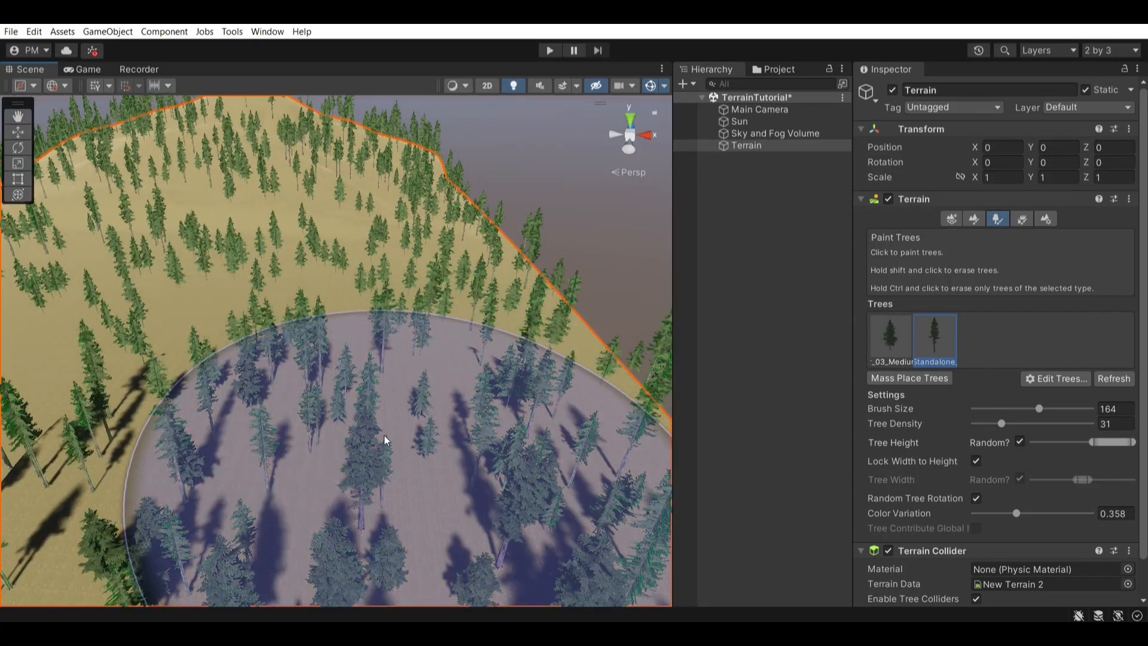
{"action": "mouse_move", "coordinate": [392, 435]}
{"action": "middle_mouse_down"}
{"action": "mouse_move", "coordinate": [441, 384]}
{"action": "mouse_move", "coordinate": [297, 382]}
{"action": "mouse_move", "coordinate": [231, 349]}
{"action": "mouse_move", "coordinate": [160, 288]}
{"action": "middle_mouse_up"}
{"action": "scroll", "coordinate": [158, 282], "scroll_direction": "down", "scroll_amount": 3}
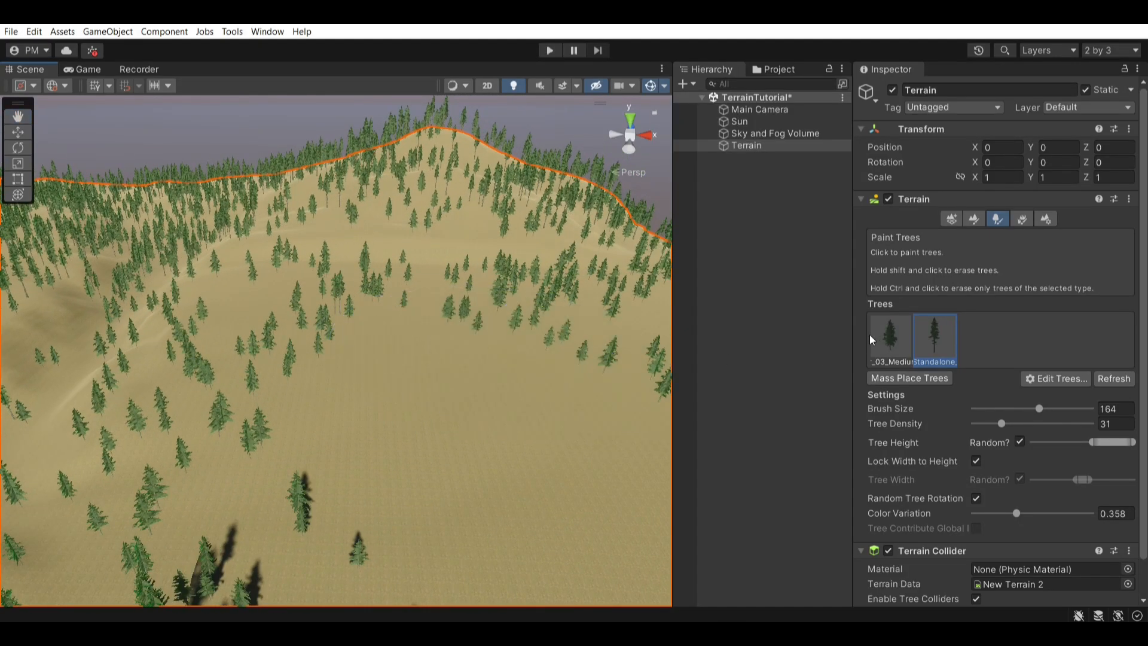
- Select the Fir_03_Medium tree type and erase only those trees across the forest, keeping the standalone firs
{"action": "left_click", "coordinate": [889, 338]}
{"action": "mouse_move", "coordinate": [256, 430]}
{"action": "middle_mouse_down"}
{"action": "mouse_move", "coordinate": [520, 422]}
{"action": "mouse_move", "coordinate": [532, 454]}
{"action": "middle_mouse_up"}
{"action": "scroll", "coordinate": [388, 384], "scroll_direction": "up", "scroll_amount": 4}
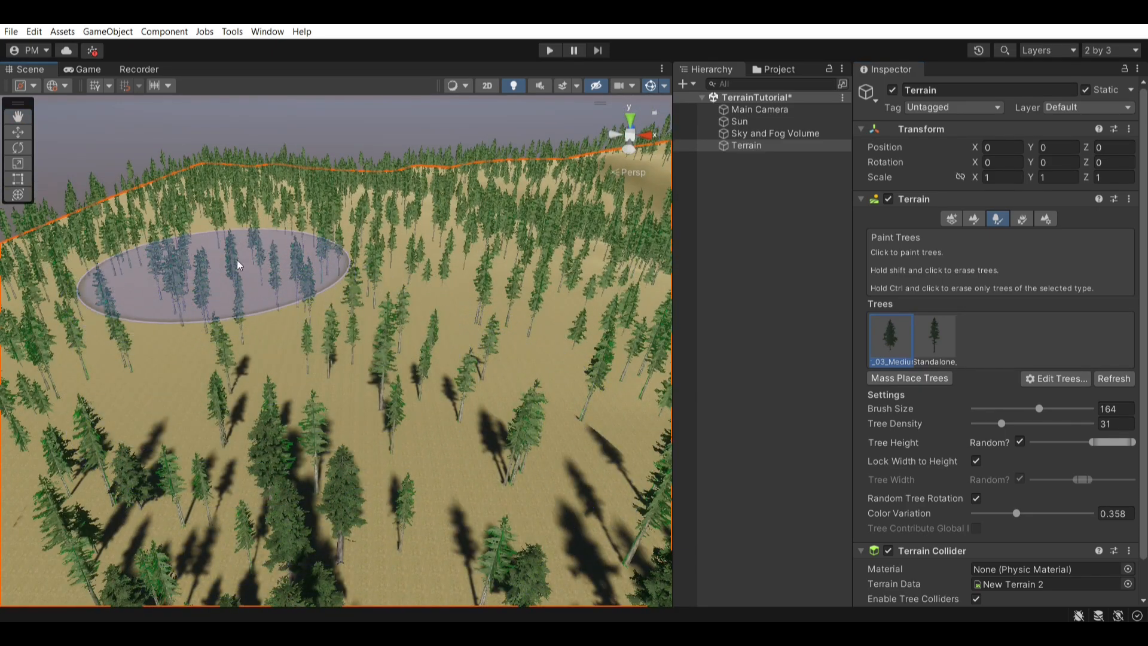
{"action": "middle_click_drag", "start_coordinate": [237, 260], "coordinate": [324, 313]}
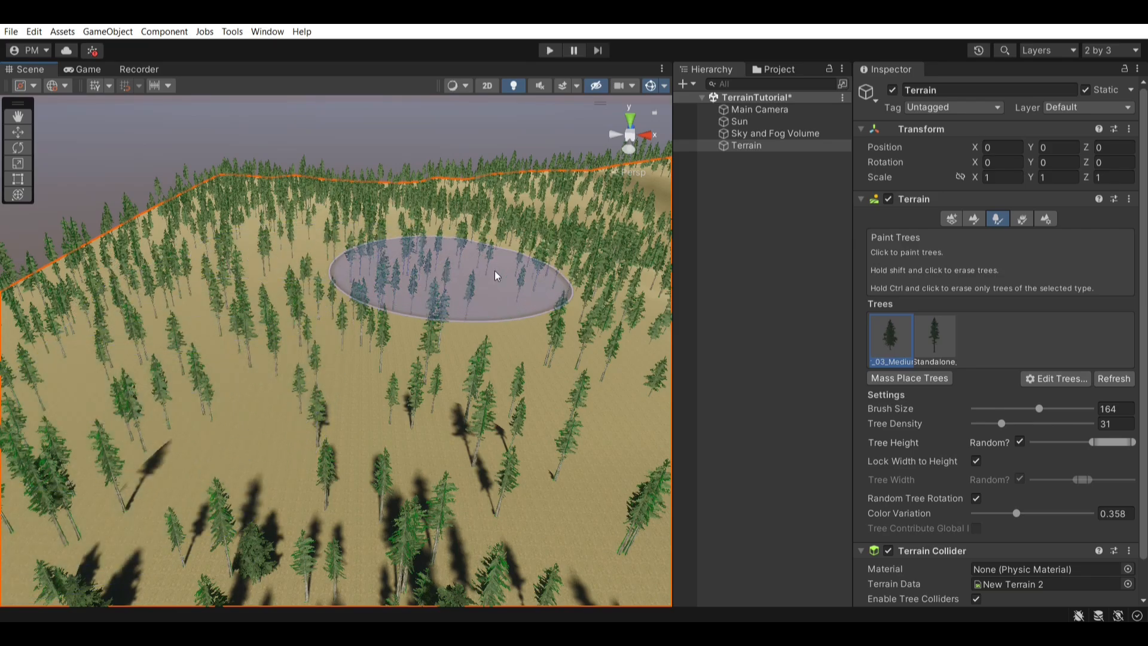
{"action": "right_click_drag", "start_coordinate": [397, 404], "coordinate": [326, 412]}
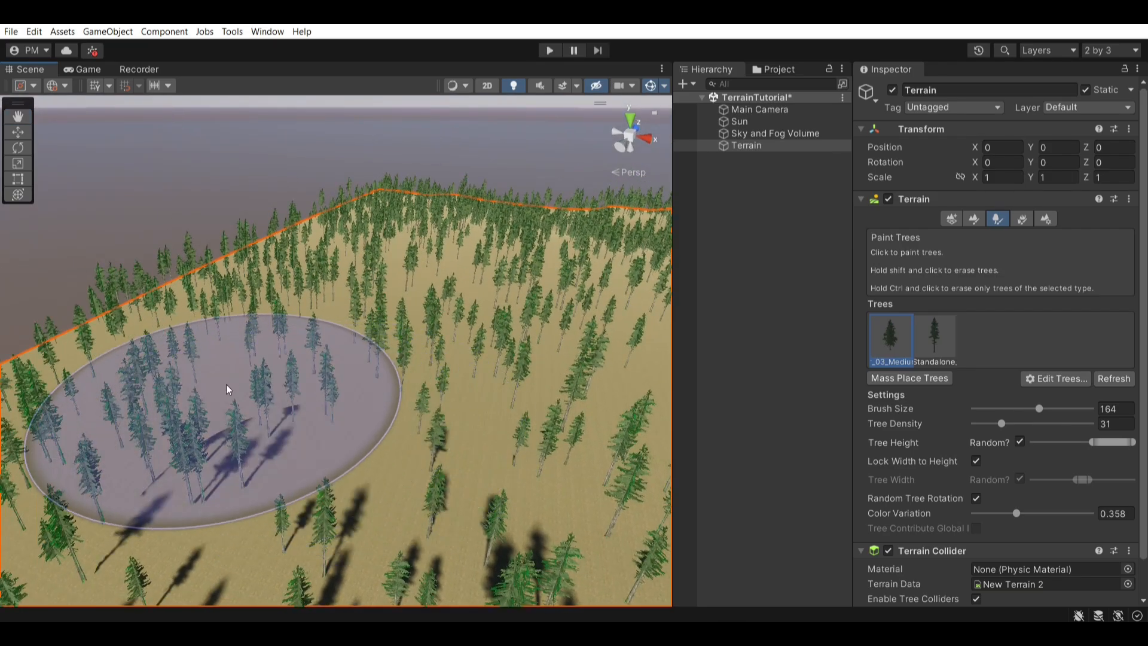
{"action": "right_click_drag", "start_coordinate": [529, 287], "coordinate": [663, 251]}
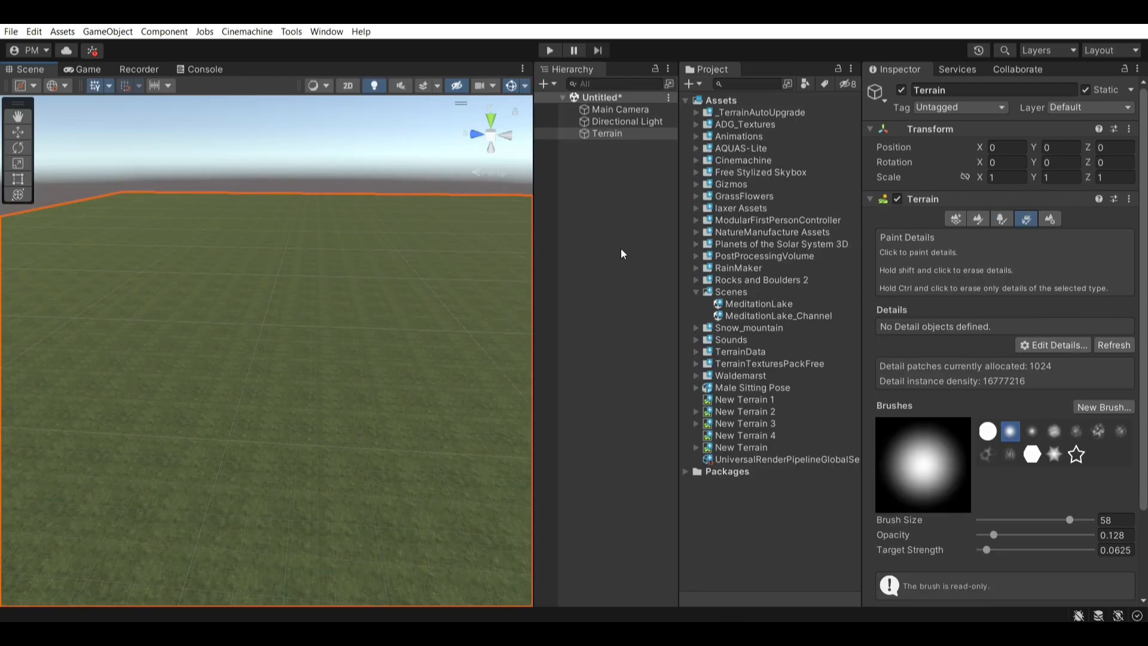
- Widen the Scene view and orient it over the flat grass-textured terrain
{"action": "right_click_drag", "start_coordinate": [414, 274], "coordinate": [577, 280]}
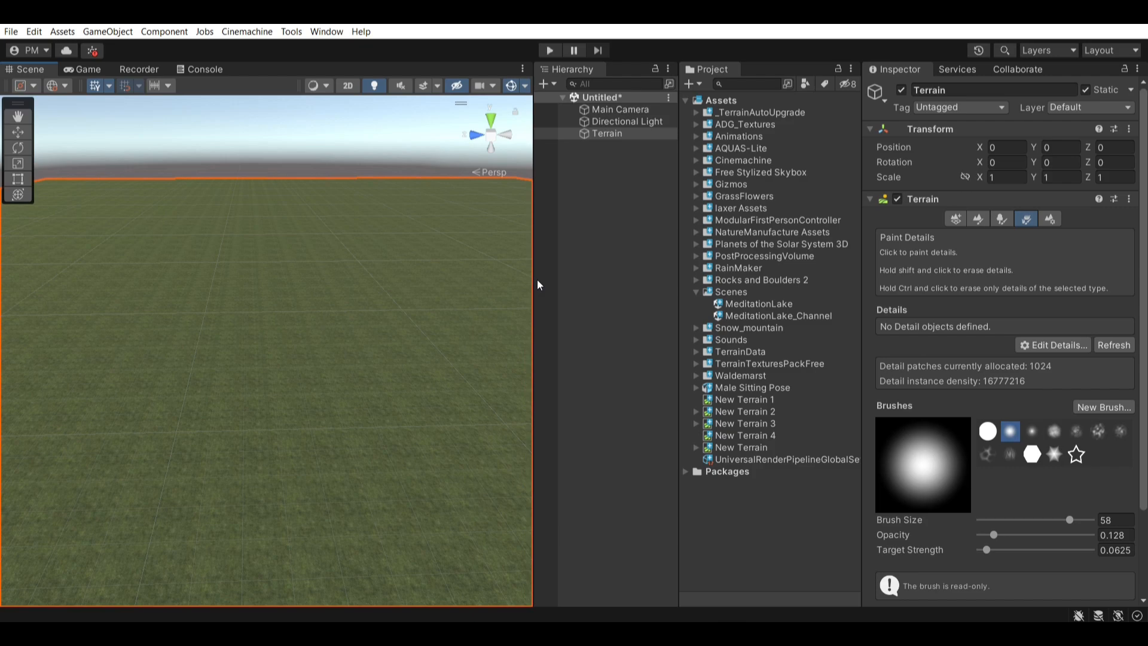
{"action": "left_click_drag", "start_coordinate": [538, 285], "coordinate": [604, 285]}
{"action": "right_click_drag", "start_coordinate": [586, 298], "coordinate": [476, 333]}
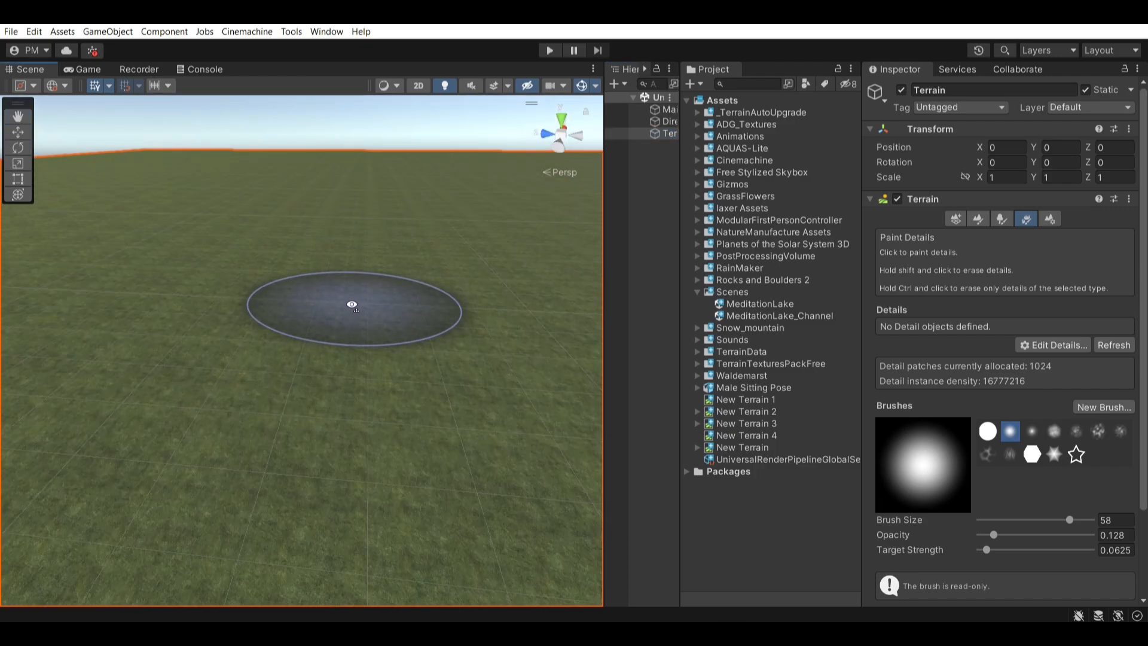
{"action": "right_click_drag", "start_coordinate": [352, 304], "coordinate": [365, 275]}
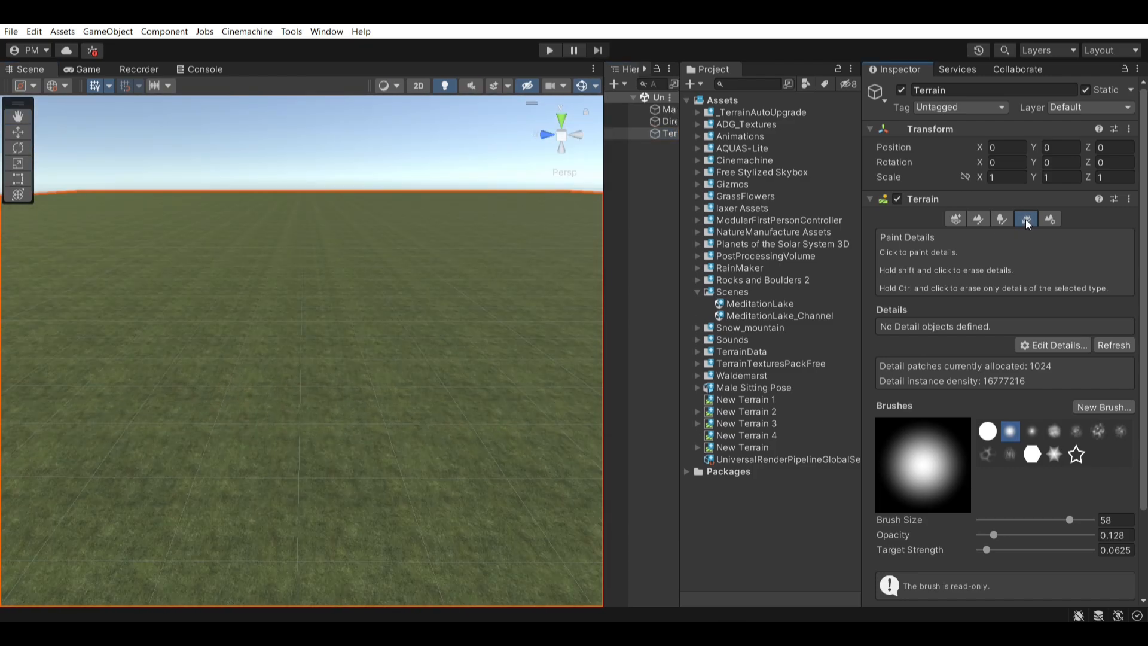
- Add a grass texture detail to the terrain using the billboardgrass0001 texture
{"action": "left_click", "coordinate": [1037, 344]}
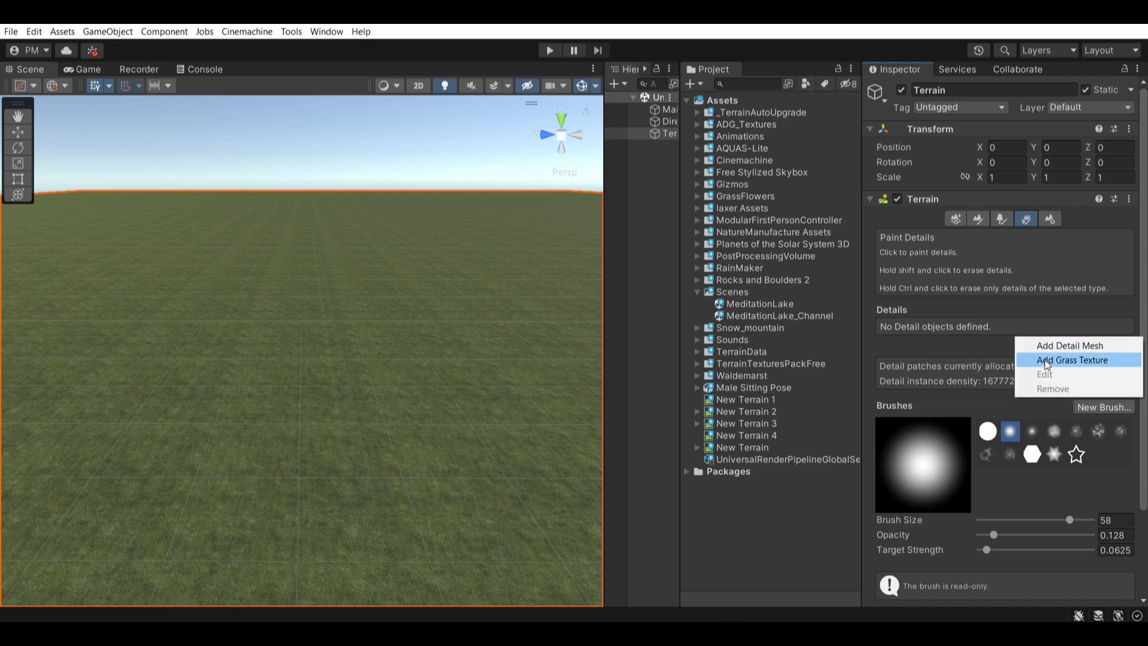
{"action": "left_click", "coordinate": [1046, 361]}
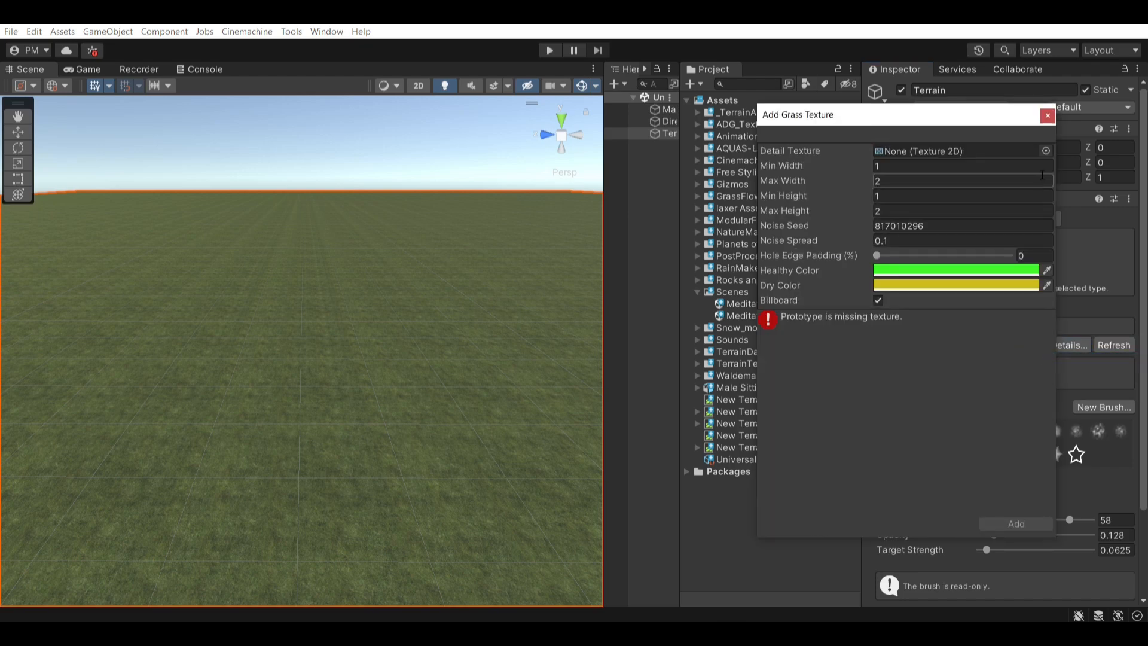
{"action": "left_click", "coordinate": [1046, 152]}
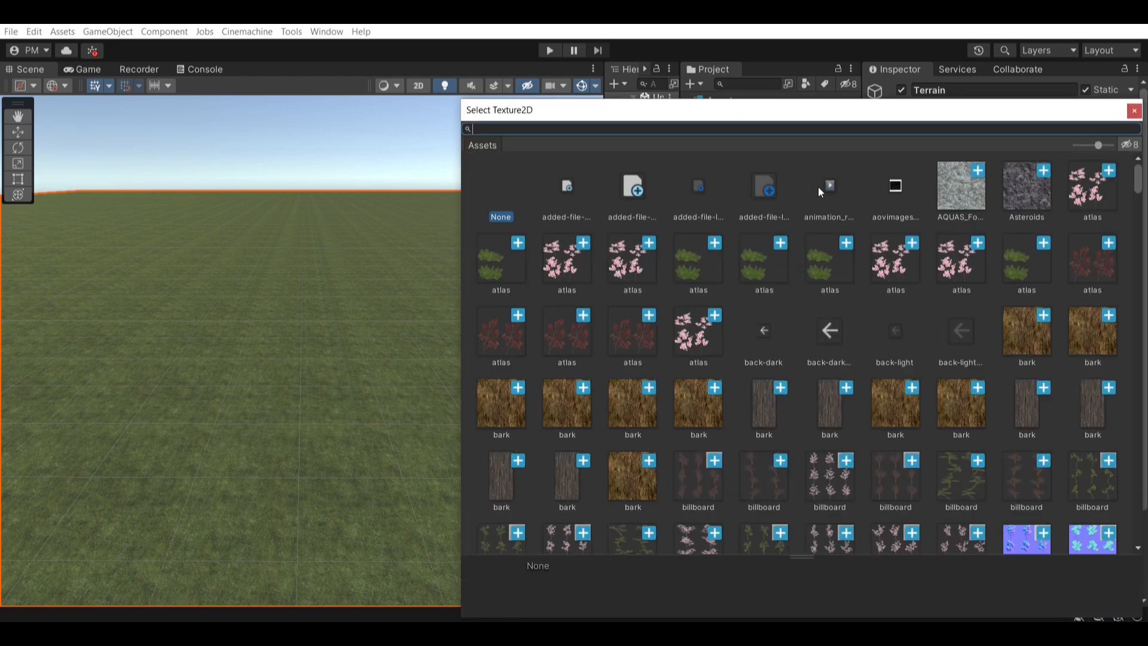
{"action": "type", "text": "grass"}
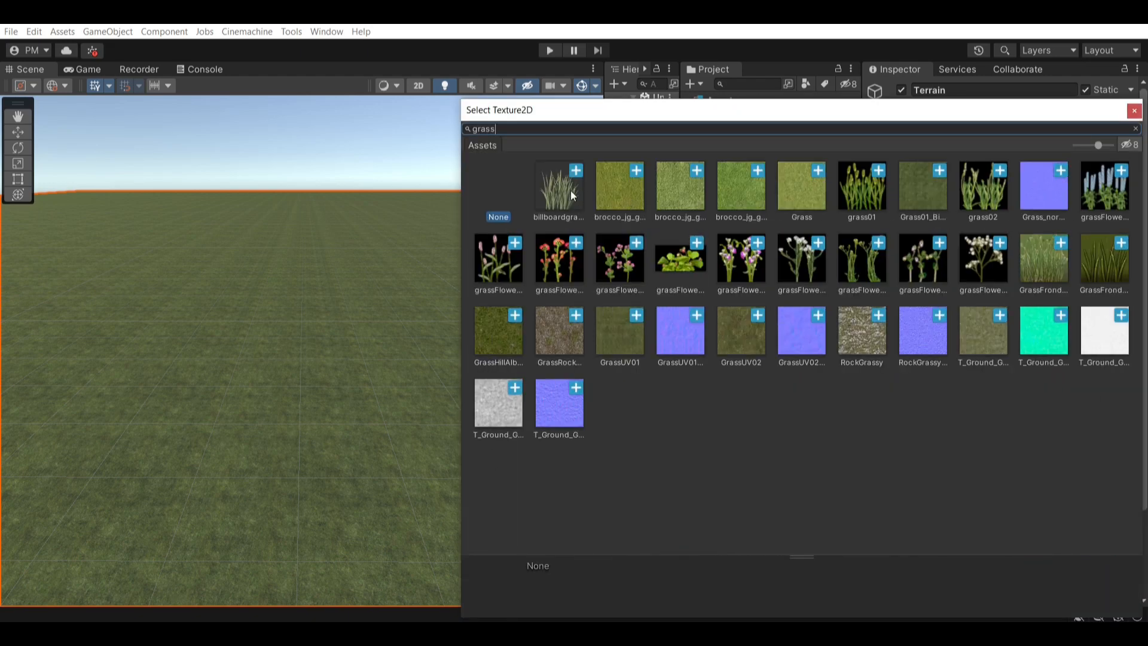
{"action": "double_click", "coordinate": [555, 196]}
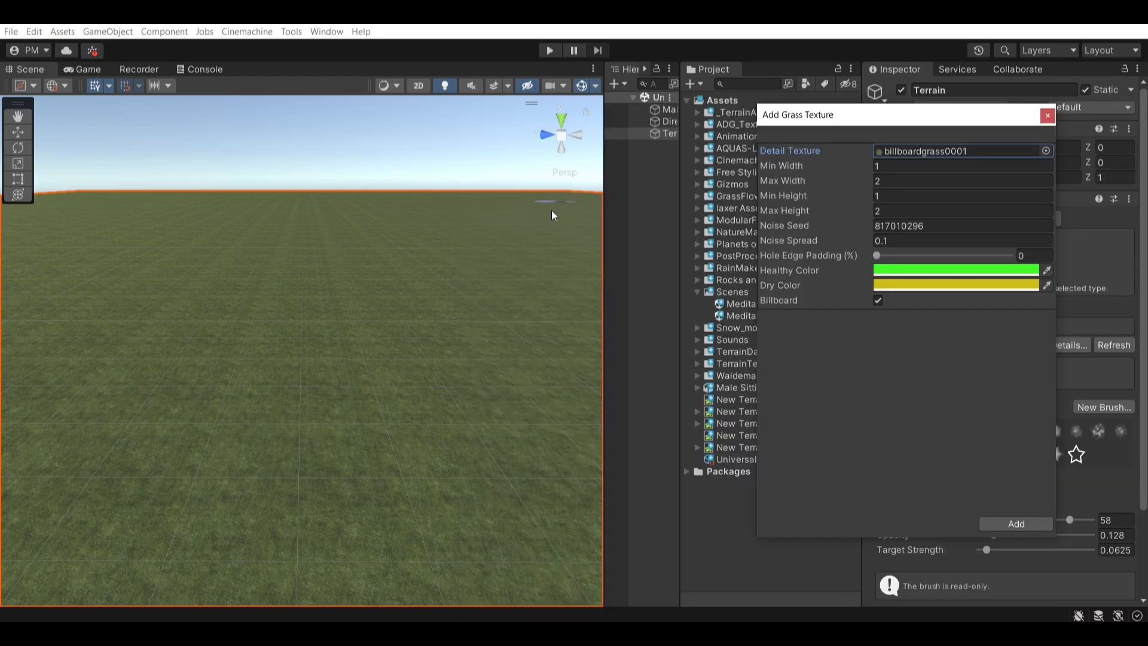
{"action": "left_click", "coordinate": [1016, 524]}
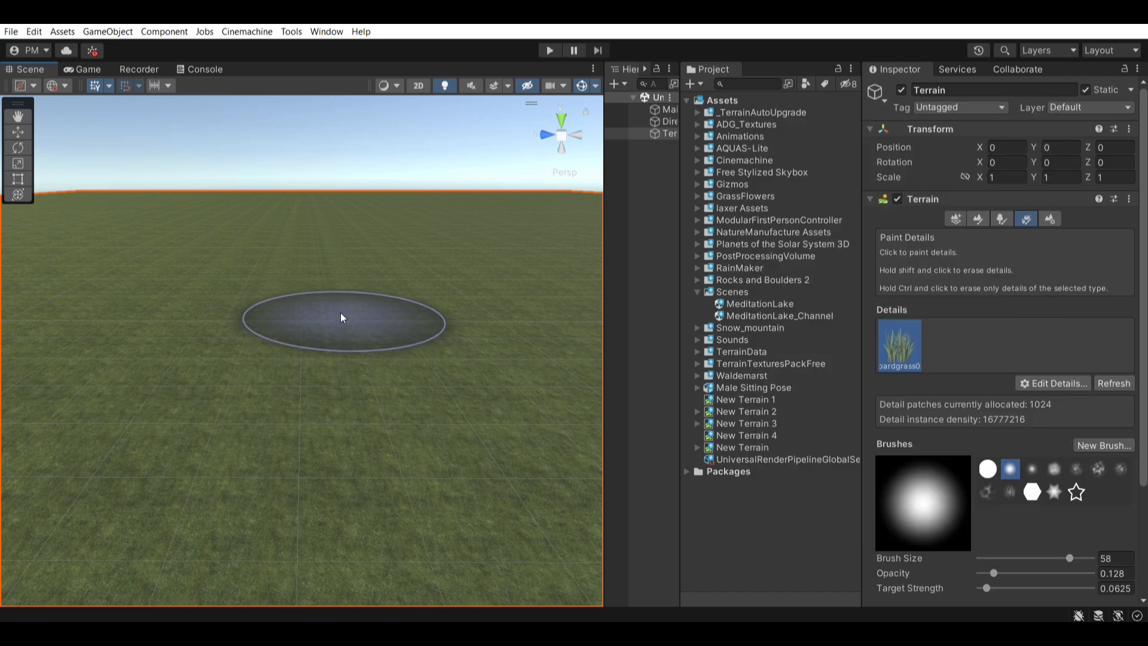
- Paint patches of billboard grass on the flat terrain with brush size 58 and inspect them up close
{"action": "left_click", "coordinate": [320, 333]}
{"action": "scroll", "coordinate": [374, 310], "scroll_direction": "up", "scroll_amount": 5}
{"action": "mouse_move", "coordinate": [375, 310]}
{"action": "left_mouse_down"}
{"action": "mouse_move", "coordinate": [370, 324]}
{"action": "mouse_move", "coordinate": [322, 321]}
{"action": "mouse_move", "coordinate": [345, 328]}
{"action": "left_mouse_up"}
{"action": "scroll", "coordinate": [353, 311], "scroll_direction": "up", "scroll_amount": 6}
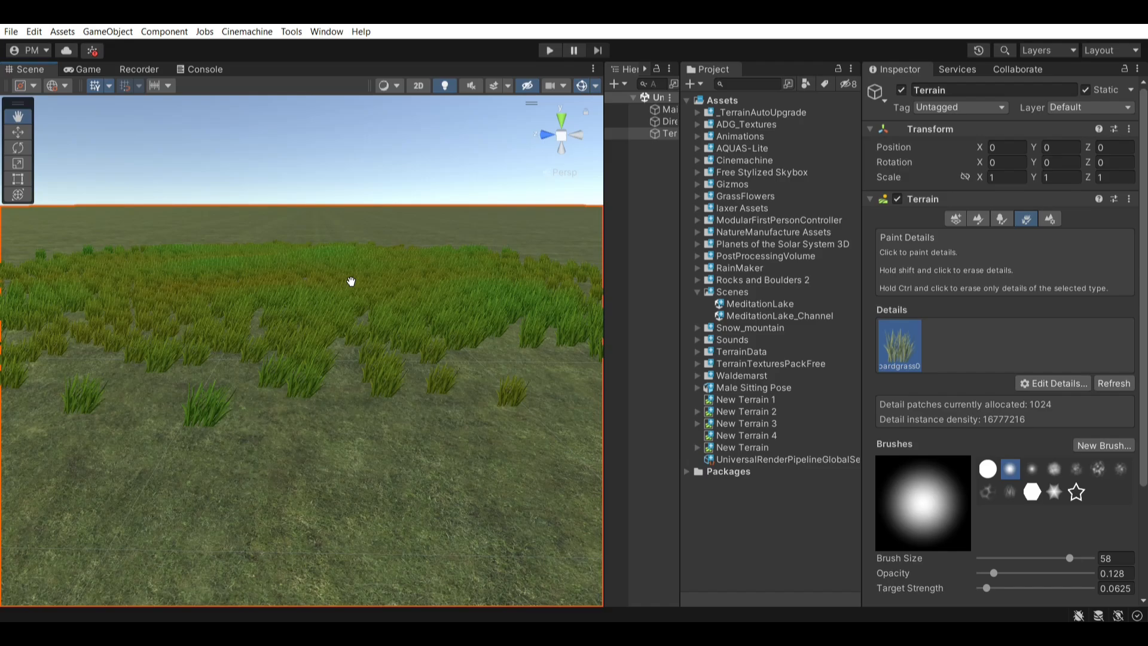
{"action": "scroll", "coordinate": [347, 291], "scroll_direction": "up", "scroll_amount": 2}
{"action": "scroll", "coordinate": [346, 293], "scroll_direction": "down", "scroll_amount": 10}
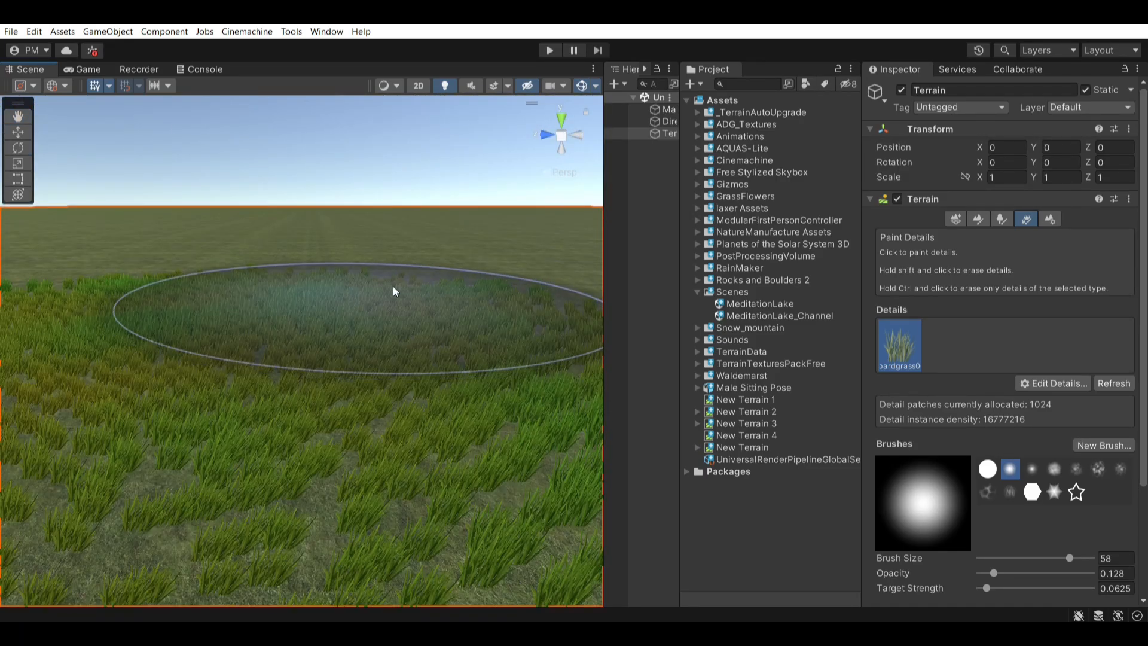
- Open the billboard grass detail for editing and set its Min Width to 0.2 and Max Width to 1
{"action": "left_click", "coordinate": [1039, 384]}
{"action": "left_click", "coordinate": [1041, 412]}
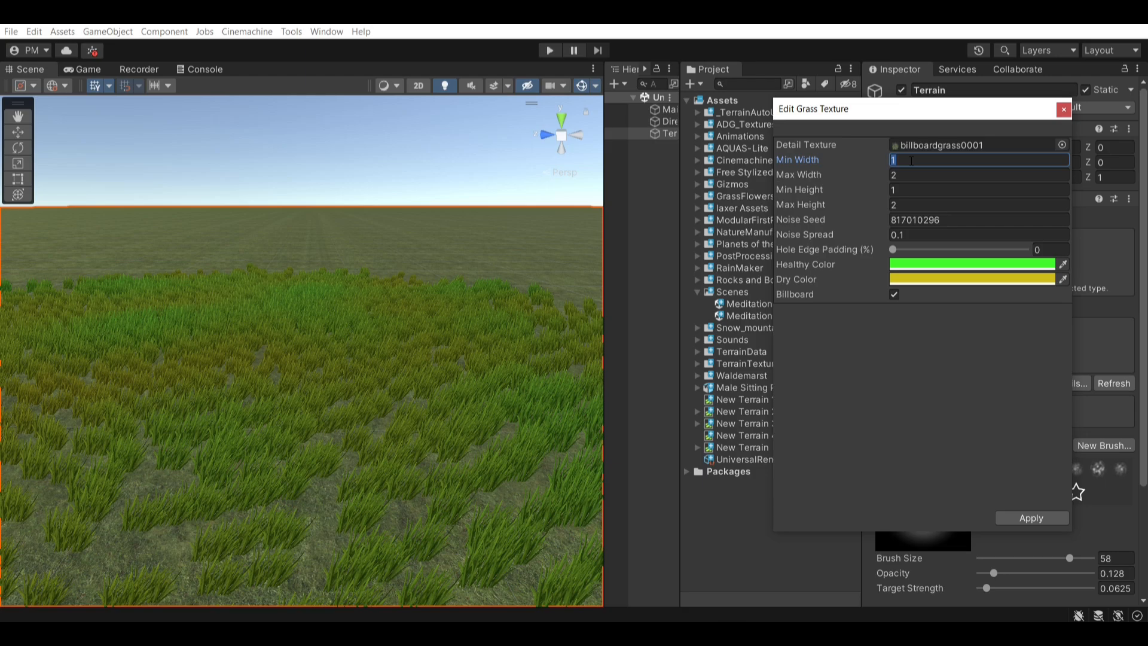
{"action": "type", "text": "0.2"}
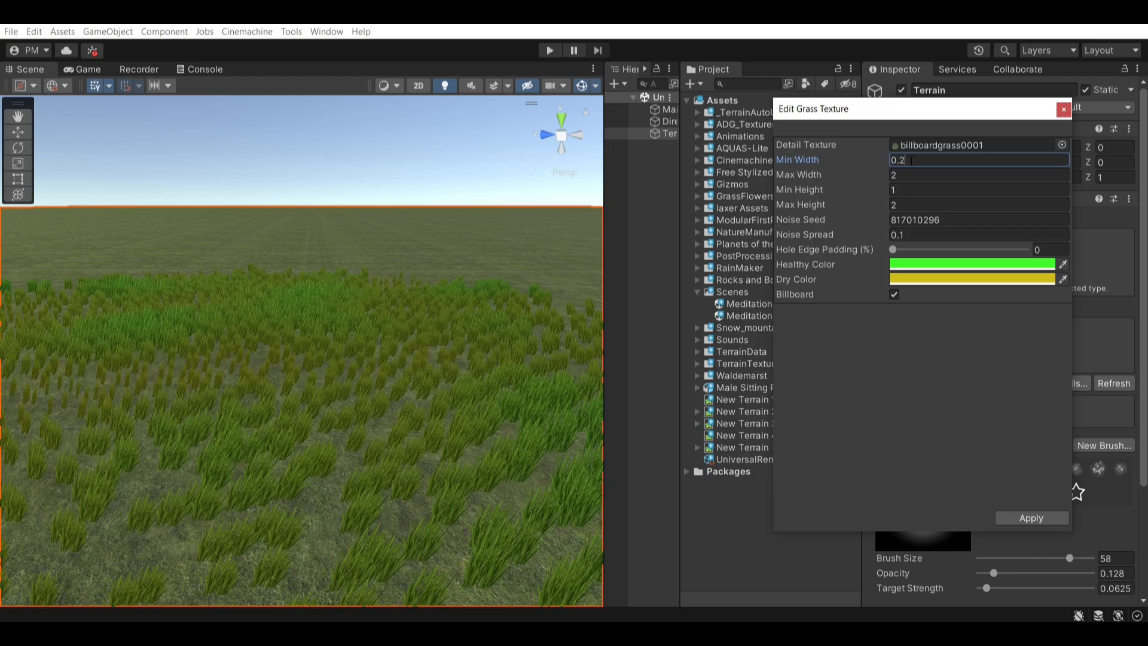
{"action": "key", "text": "Tab"}
{"action": "type", "text": "1"}
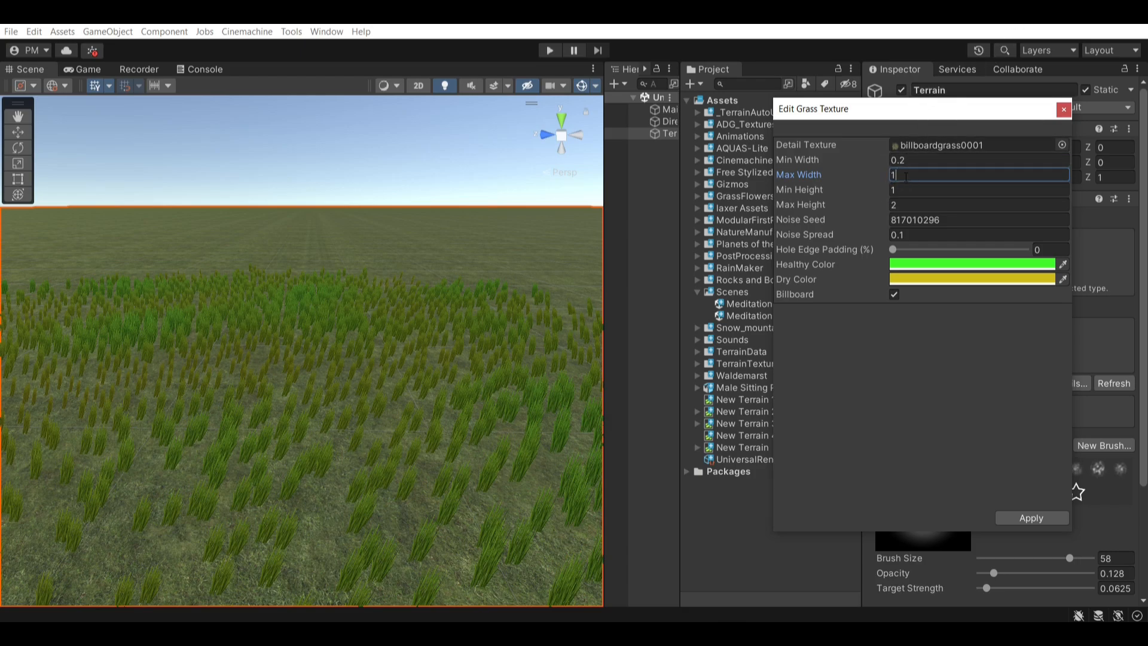
- Set the grass texture's Min Width to 1 and Max Width to 2
{"action": "left_click", "coordinate": [907, 160]}
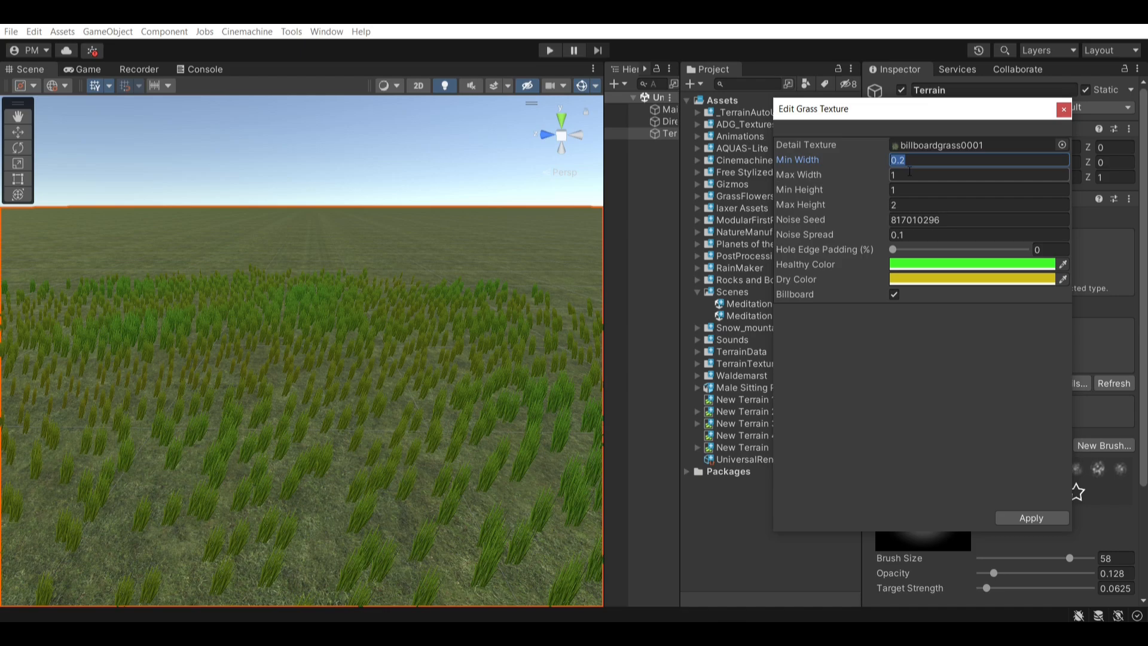
{"action": "type", "text": "1"}
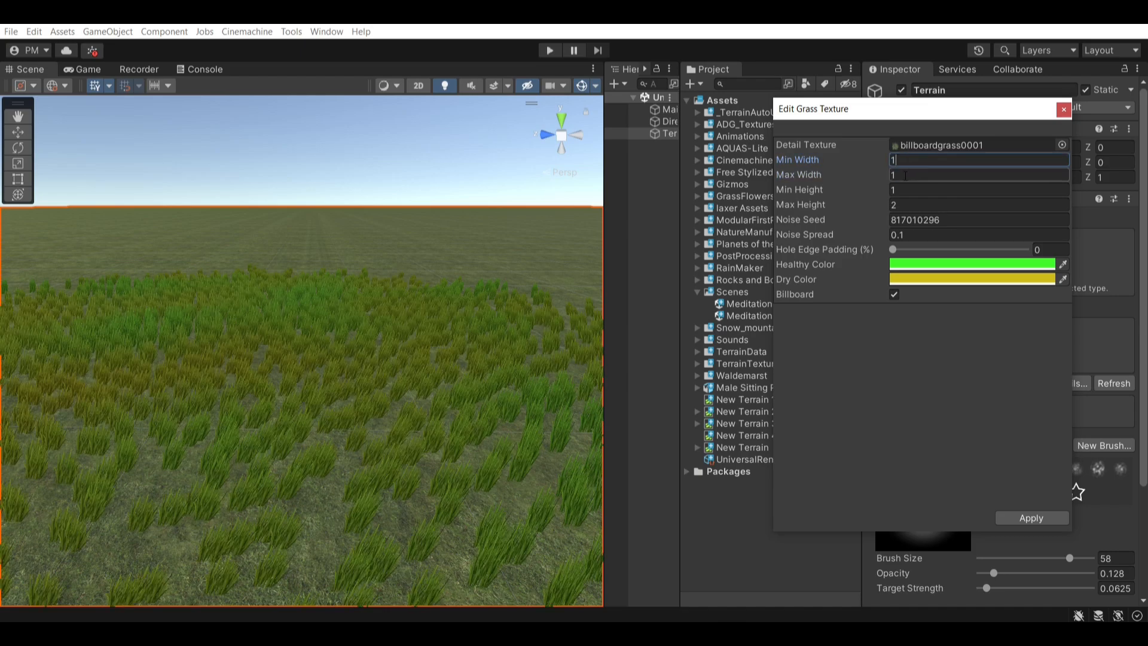
{"action": "type", "text": "2"}
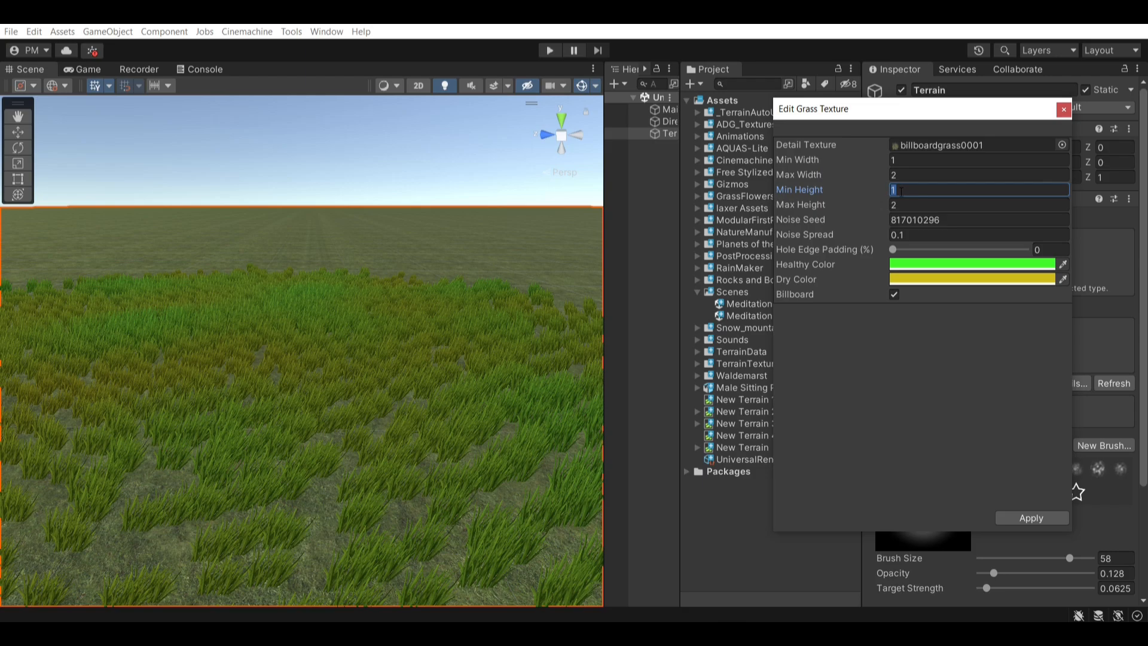
- Set the grass Min Height to 2 and Max Height to 5, and look at the grass up close
{"action": "type", "text": "2"}
{"action": "type", "text": "5"}
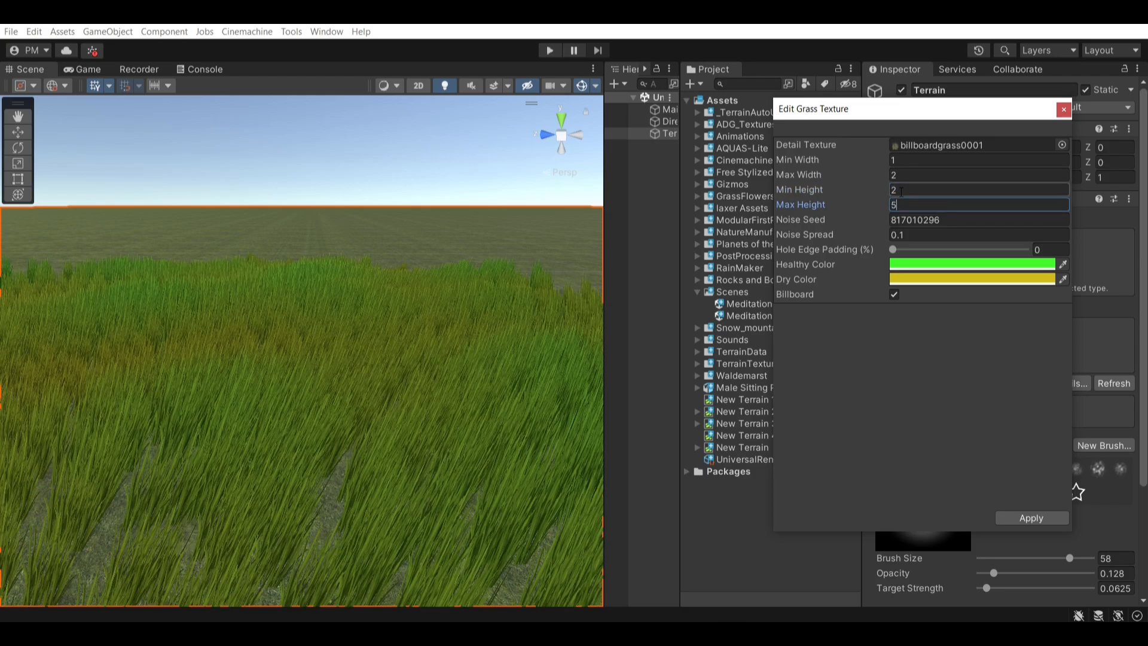
{"action": "left_click", "coordinate": [423, 289]}
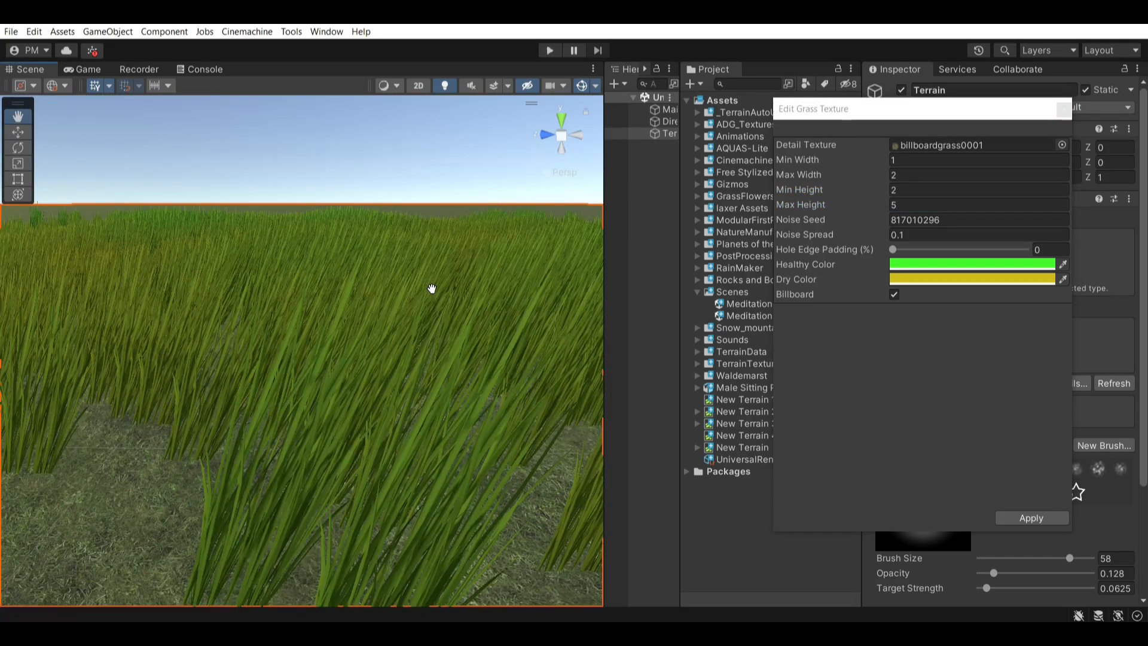
- Set the grass Min Height to 1, Max Height to 2, Noise Seed to 817021845 and Noise Spread to 0.16
{"action": "left_click", "coordinate": [893, 190]}
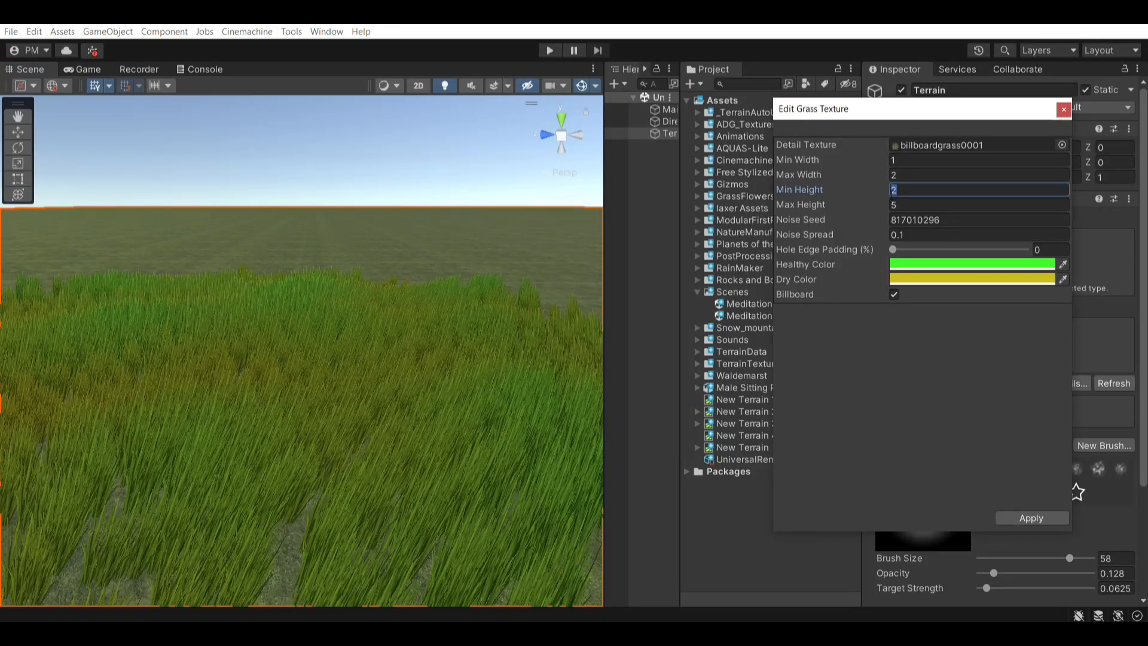
{"action": "type", "text": "1"}
{"action": "left_click", "coordinate": [903, 205]}
{"action": "type", "text": "2"}
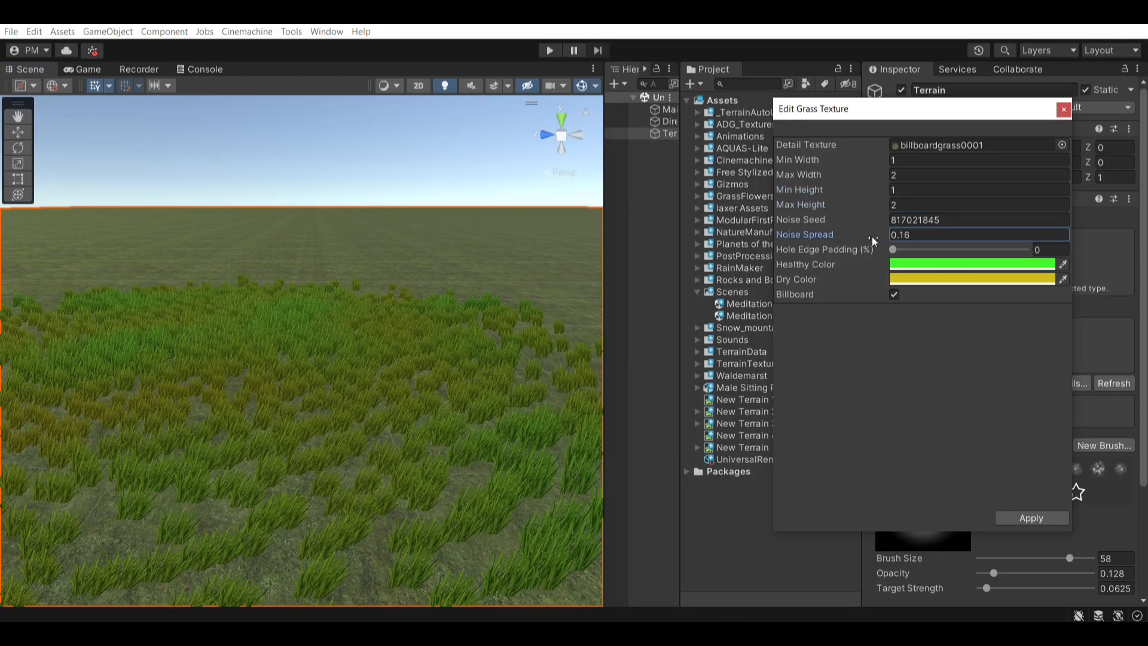
- Set the grass texture's Healthy Color to bright green and its Dry Color to orange
{"action": "left_click", "coordinate": [914, 264]}
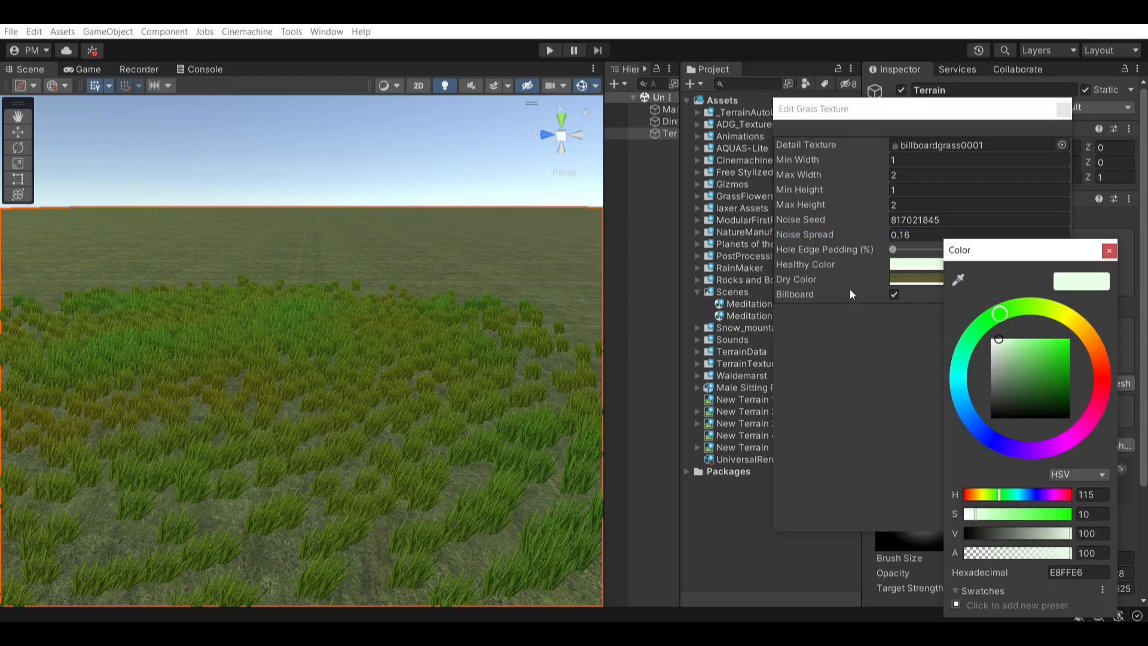
{"action": "mouse_move", "coordinate": [1015, 355]}
{"action": "left_mouse_down"}
{"action": "mouse_move", "coordinate": [1038, 353]}
{"action": "mouse_move", "coordinate": [1014, 346]}
{"action": "mouse_move", "coordinate": [1019, 335]}
{"action": "mouse_move", "coordinate": [1049, 339]}
{"action": "mouse_move", "coordinate": [1078, 320]}
{"action": "mouse_move", "coordinate": [1026, 299]}
{"action": "mouse_move", "coordinate": [1017, 308]}
{"action": "left_mouse_up"}
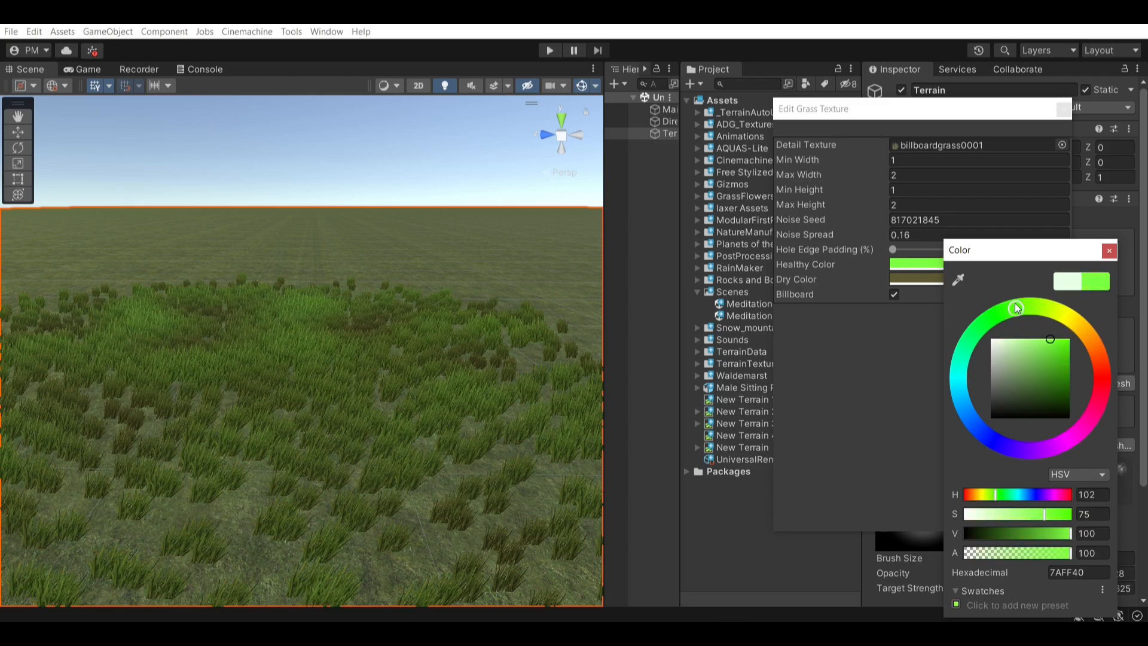
{"action": "left_click_drag", "start_coordinate": [1067, 345], "coordinate": [1055, 342]}
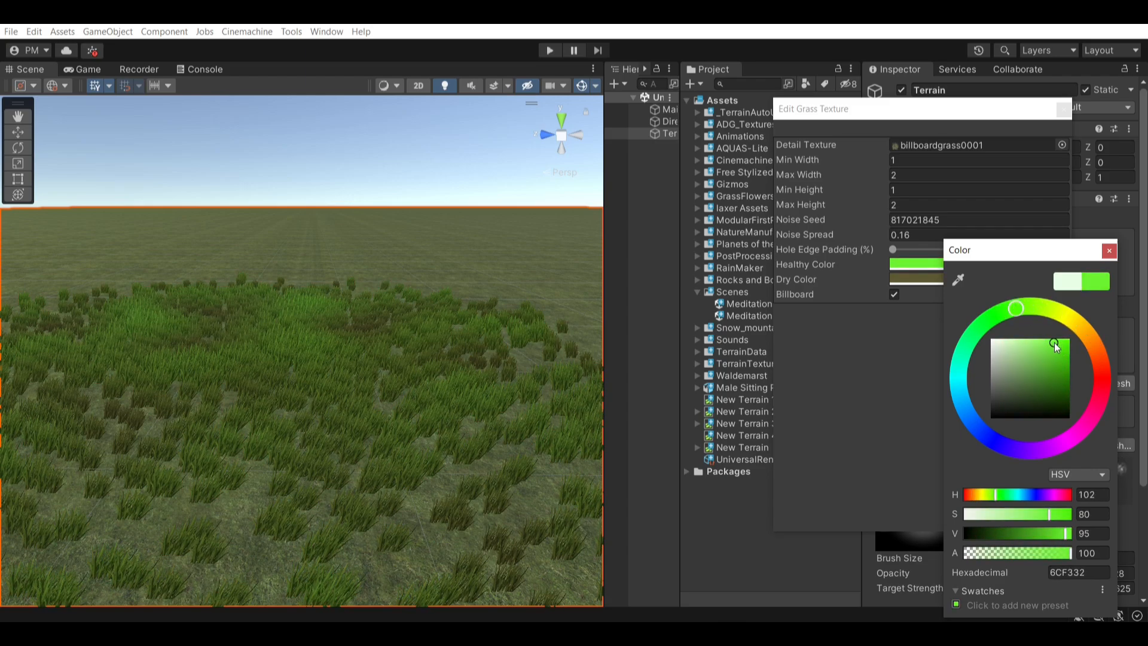
{"action": "left_click", "coordinate": [1108, 250]}
{"action": "left_click", "coordinate": [991, 280]}
{"action": "mouse_move", "coordinate": [1094, 323]}
{"action": "left_mouse_down"}
{"action": "mouse_move", "coordinate": [1112, 330]}
{"action": "mouse_move", "coordinate": [1074, 347]}
{"action": "left_mouse_up"}
{"action": "left_click", "coordinate": [1134, 250]}
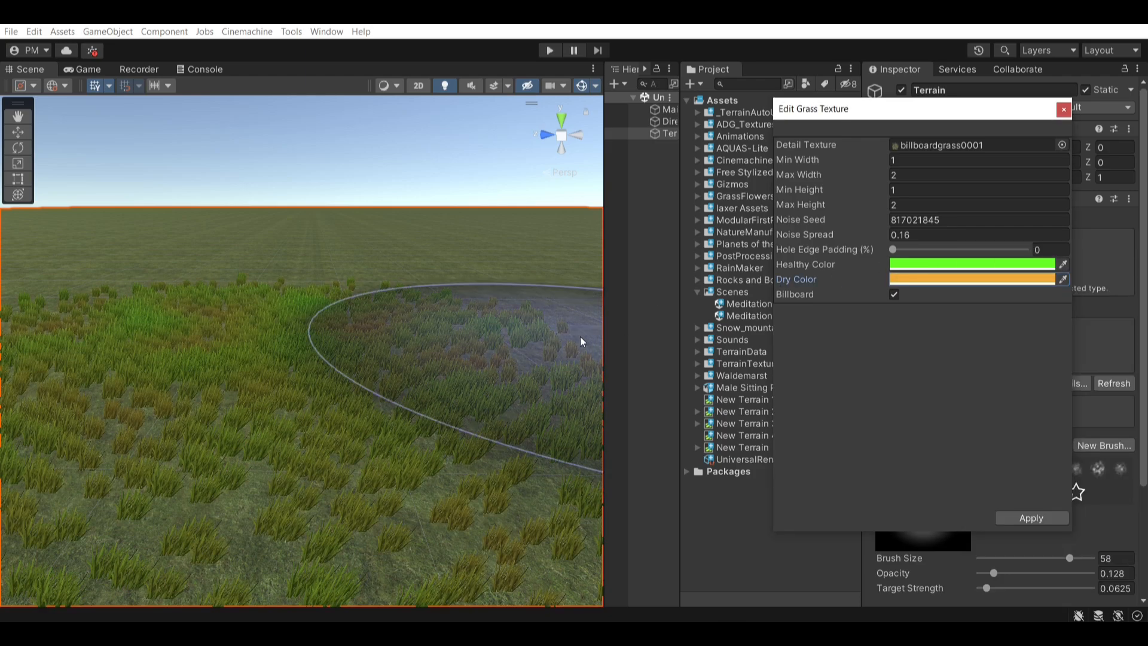
- Turn off the Billboard option for the grass texture and inspect the grass from several viewpoints
{"action": "left_click", "coordinate": [635, 282]}
{"action": "scroll", "coordinate": [515, 313], "scroll_direction": "up", "scroll_amount": 5}
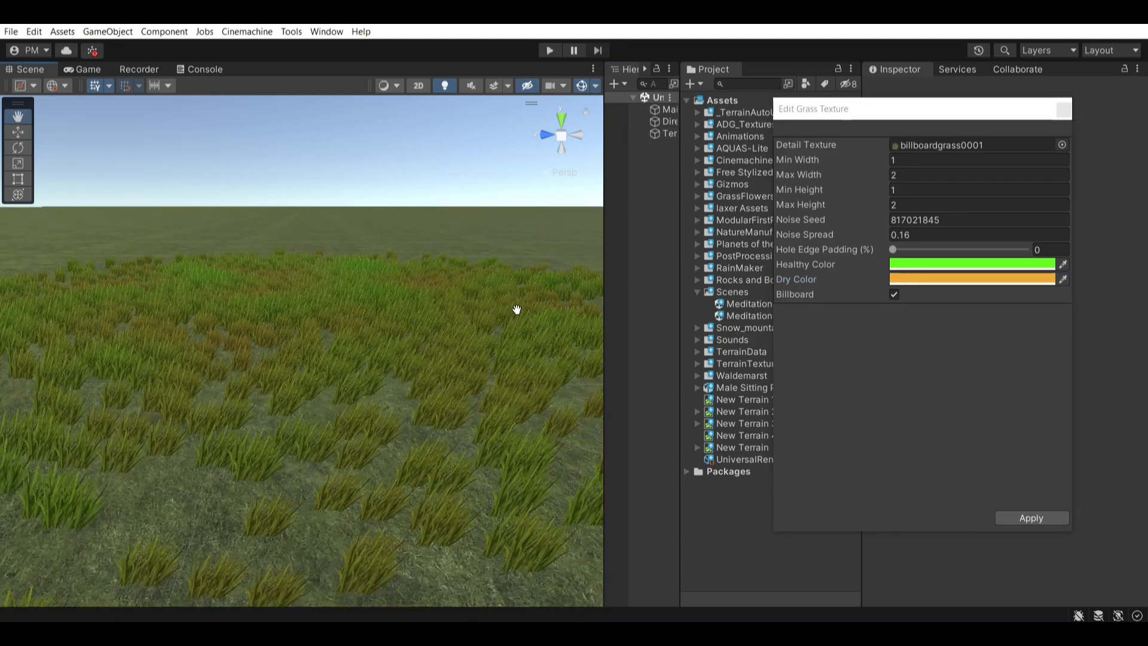
{"action": "key", "text": "w"}
{"action": "mouse_move", "coordinate": [507, 312]}
{"action": "right_mouse_down"}
{"action": "mouse_move", "coordinate": [544, 307]}
{"action": "mouse_move", "coordinate": [531, 320]}
{"action": "mouse_move", "coordinate": [502, 316]}
{"action": "right_mouse_up"}
{"action": "key", "text": "s"}
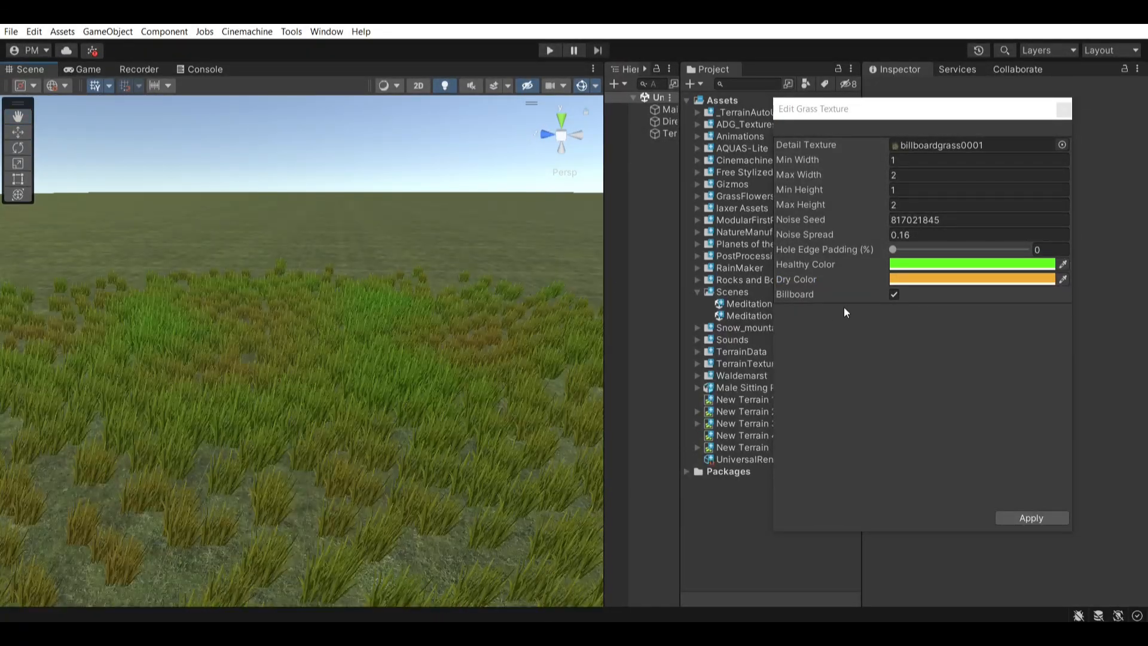
{"action": "mouse_move", "coordinate": [393, 361]}
{"action": "right_mouse_down"}
{"action": "mouse_move", "coordinate": [507, 351]}
{"action": "mouse_move", "coordinate": [367, 341]}
{"action": "mouse_move", "coordinate": [388, 340]}
{"action": "right_mouse_up"}
{"action": "left_click", "coordinate": [895, 294]}
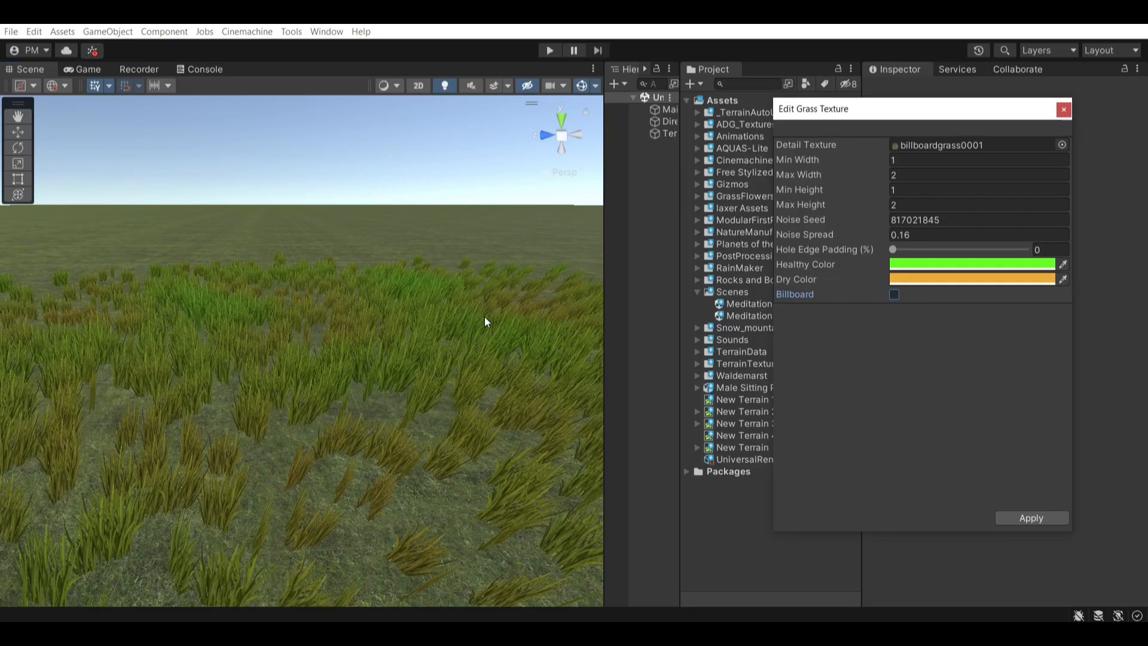
{"action": "mouse_move", "coordinate": [434, 321]}
{"action": "left_mouse_down"}
{"action": "mouse_move", "coordinate": [420, 325]}
{"action": "mouse_move", "coordinate": [444, 315]}
{"action": "left_mouse_up"}
{"action": "middle_click_drag", "start_coordinate": [444, 315], "coordinate": [447, 317]}
{"action": "scroll", "coordinate": [448, 317], "scroll_direction": "up", "scroll_amount": 3}
{"action": "scroll", "coordinate": [444, 319], "scroll_direction": "down", "scroll_amount": 10}
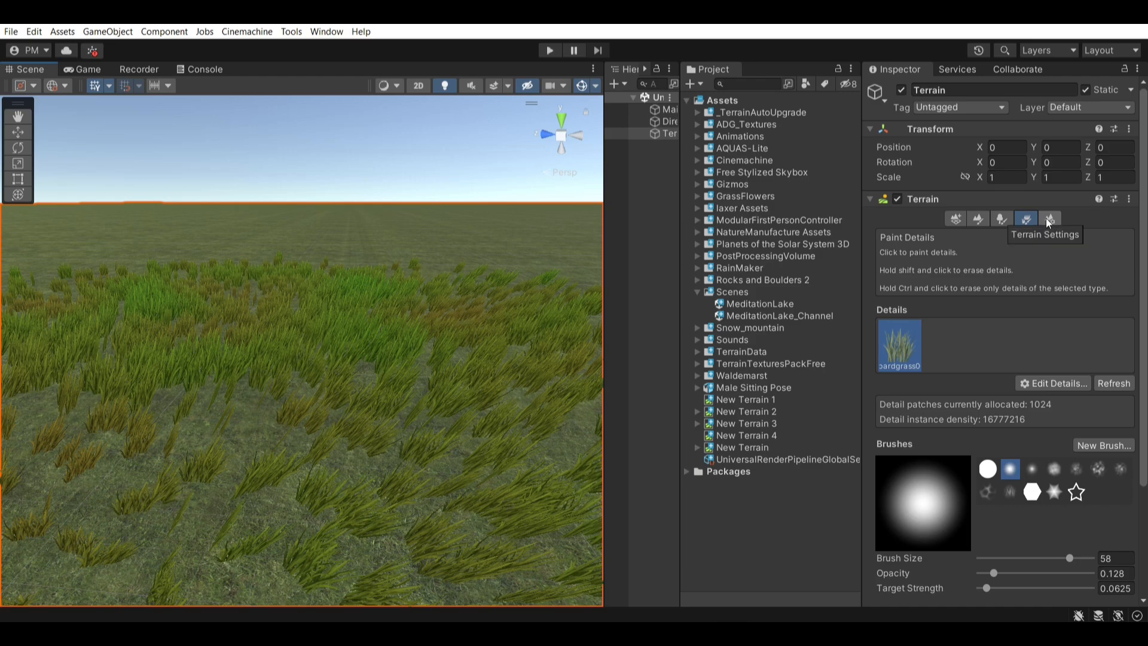
- Set the terrain's grass wind Speed, Size and Bending to 0.1 each and inspect the grass movement
{"action": "left_click", "coordinate": [1045, 217]}
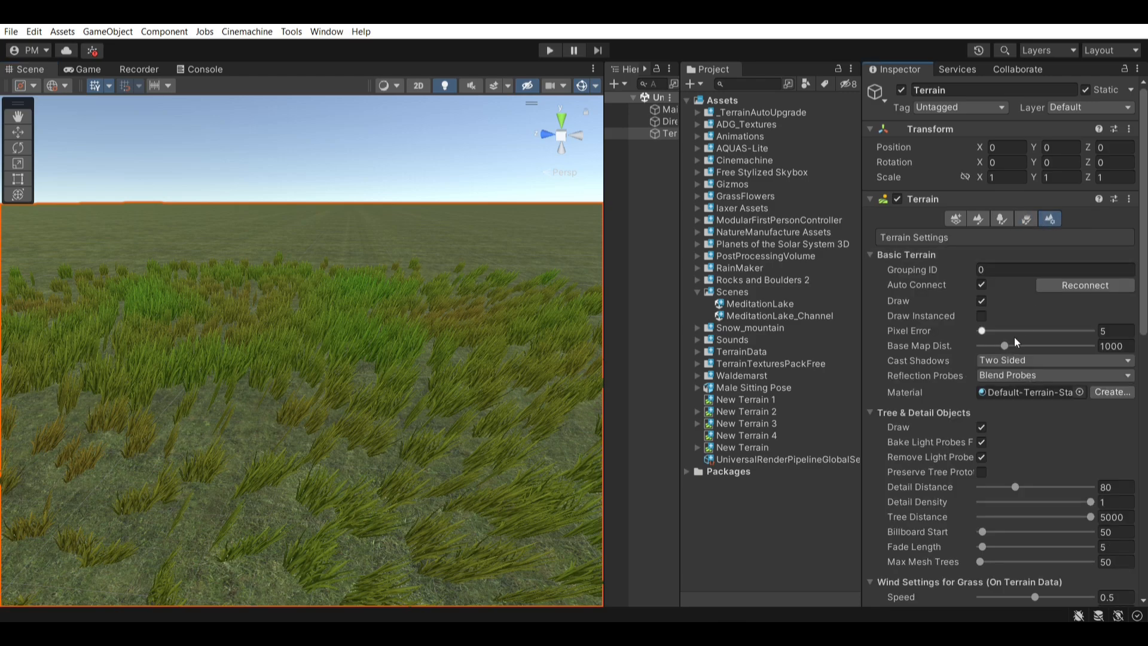
{"action": "scroll", "coordinate": [1012, 337], "scroll_direction": "down", "scroll_amount": 5}
{"action": "scroll", "coordinate": [1008, 328], "scroll_direction": "down", "scroll_amount": 2}
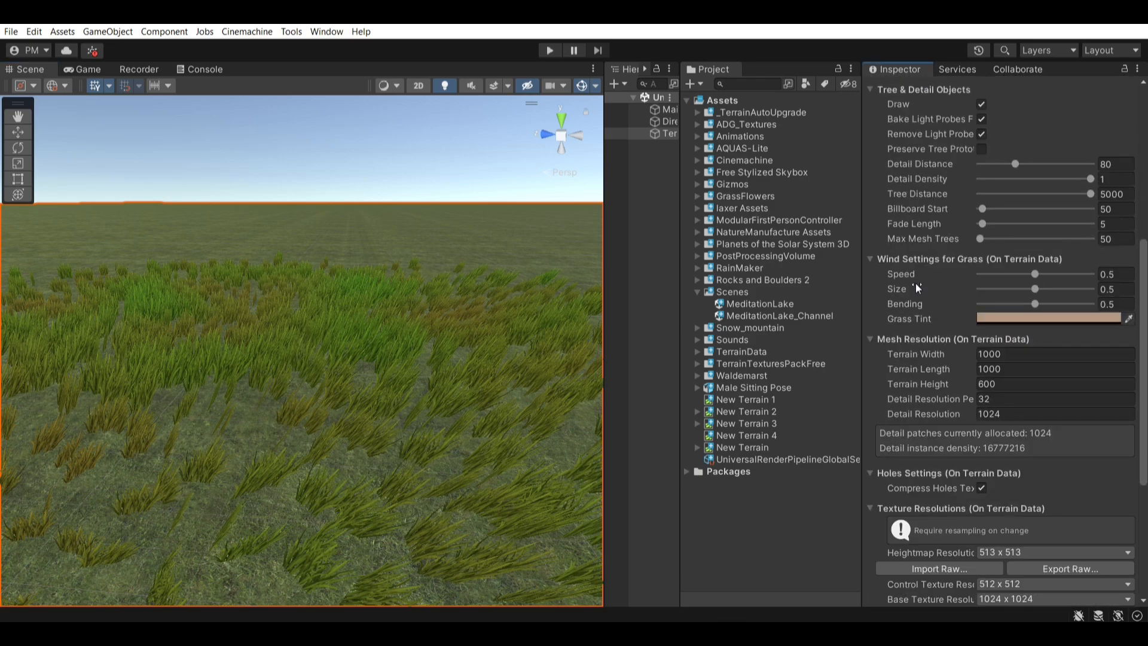
{"action": "left_click", "coordinate": [1123, 273]}
{"action": "type", "text": "0.1"}
{"action": "key", "text": "Tab"}
{"action": "type", "text": "0.1"}
{"action": "key", "text": "Tab"}
{"action": "type", "text": "0.1"}
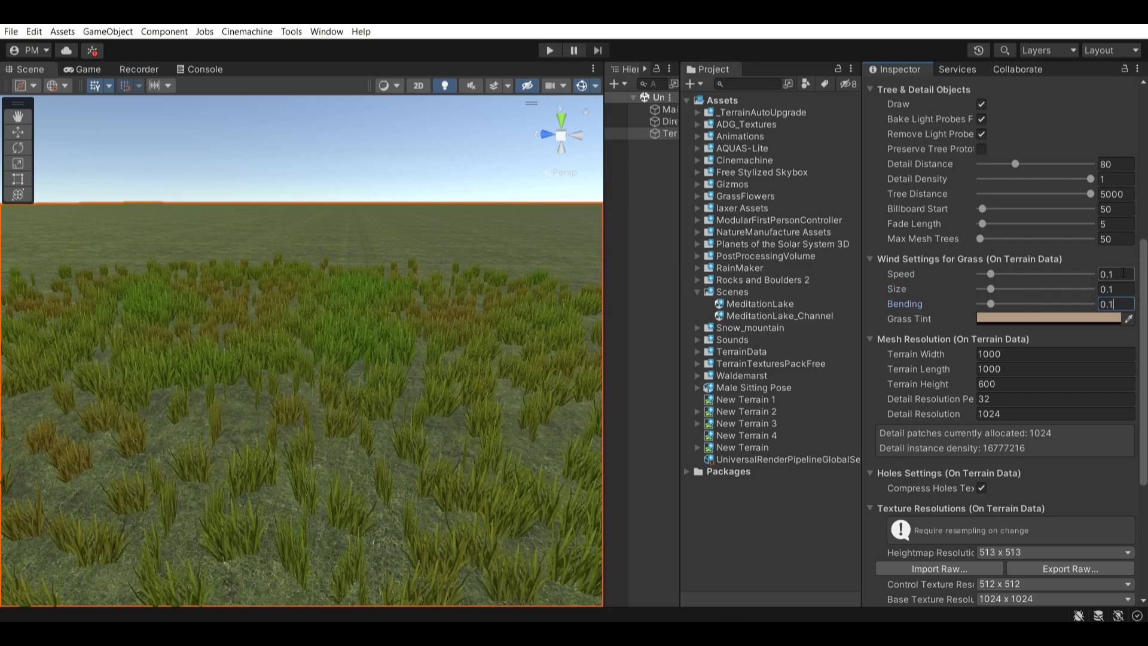
{"action": "right_click_drag", "start_coordinate": [411, 267], "coordinate": [448, 244]}
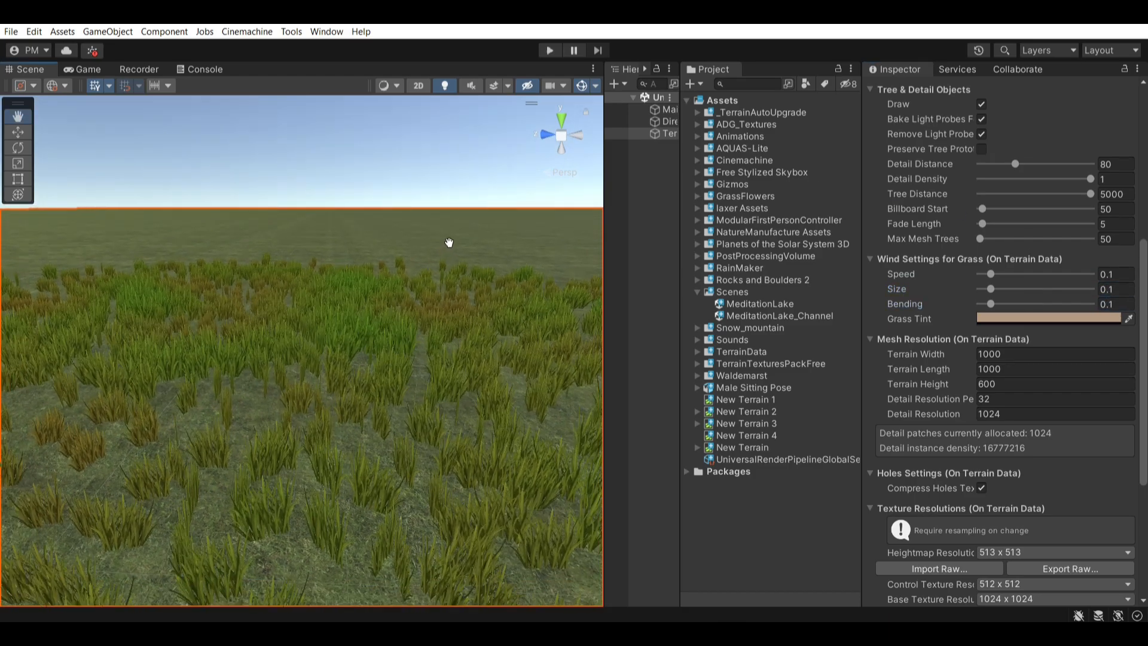
{"action": "middle_click_drag", "start_coordinate": [448, 244], "coordinate": [382, 281]}
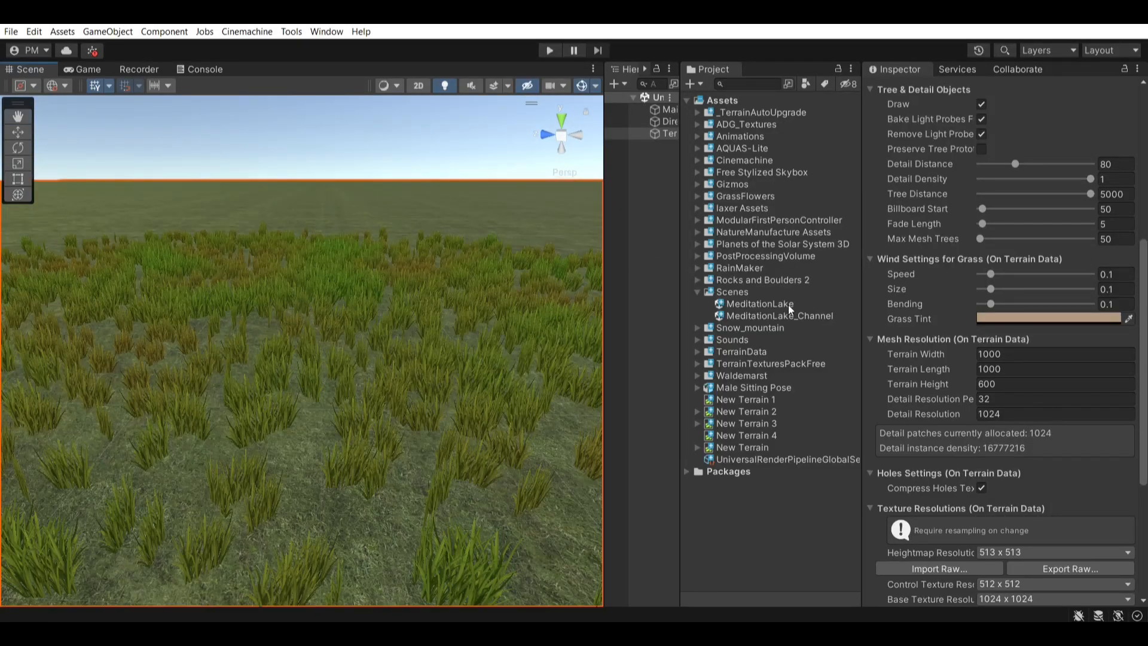
- Paint denser grass over the patch using the softer round brush with Opacity 0.214 and Target Strength 0.1875
{"action": "scroll", "coordinate": [1009, 364], "scroll_direction": "up", "scroll_amount": 6}
{"action": "left_click", "coordinate": [1026, 139]}
{"action": "scroll", "coordinate": [1018, 397], "scroll_direction": "down", "scroll_amount": 2}
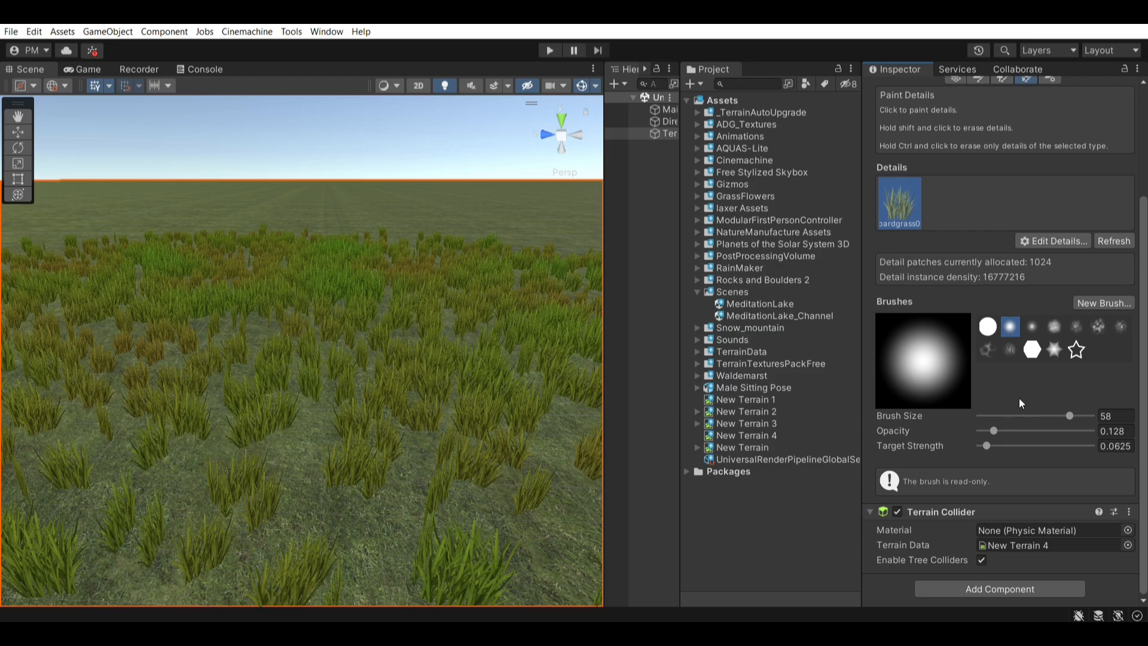
{"action": "left_click", "coordinate": [1029, 326]}
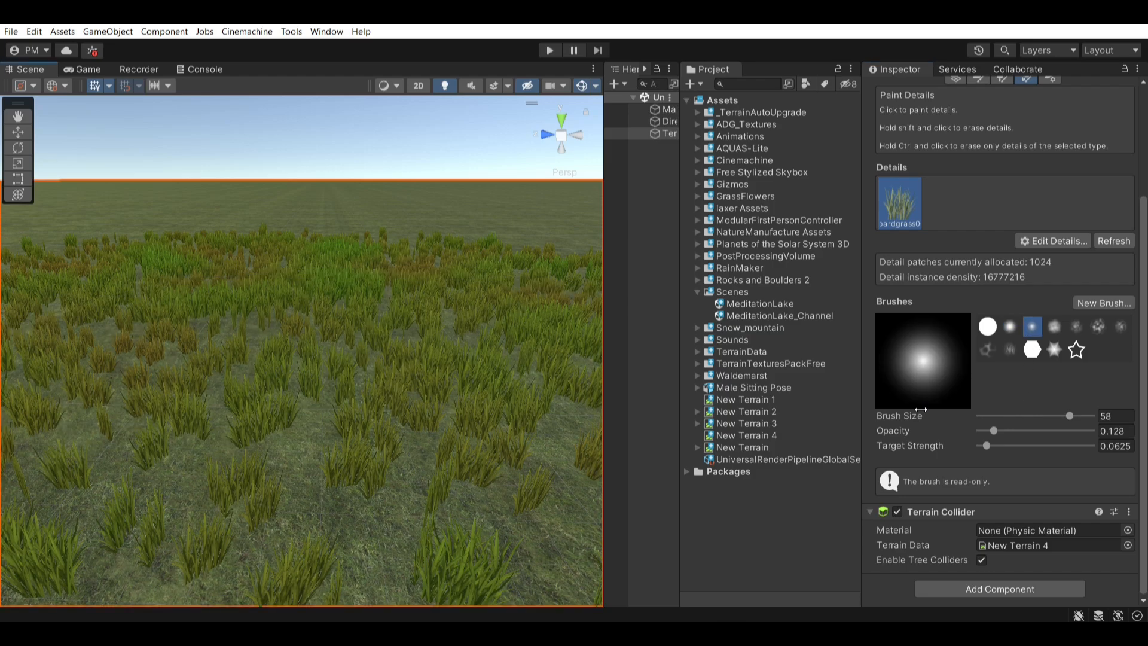
{"action": "left_click", "coordinate": [1000, 445]}
{"action": "left_click", "coordinate": [1003, 430]}
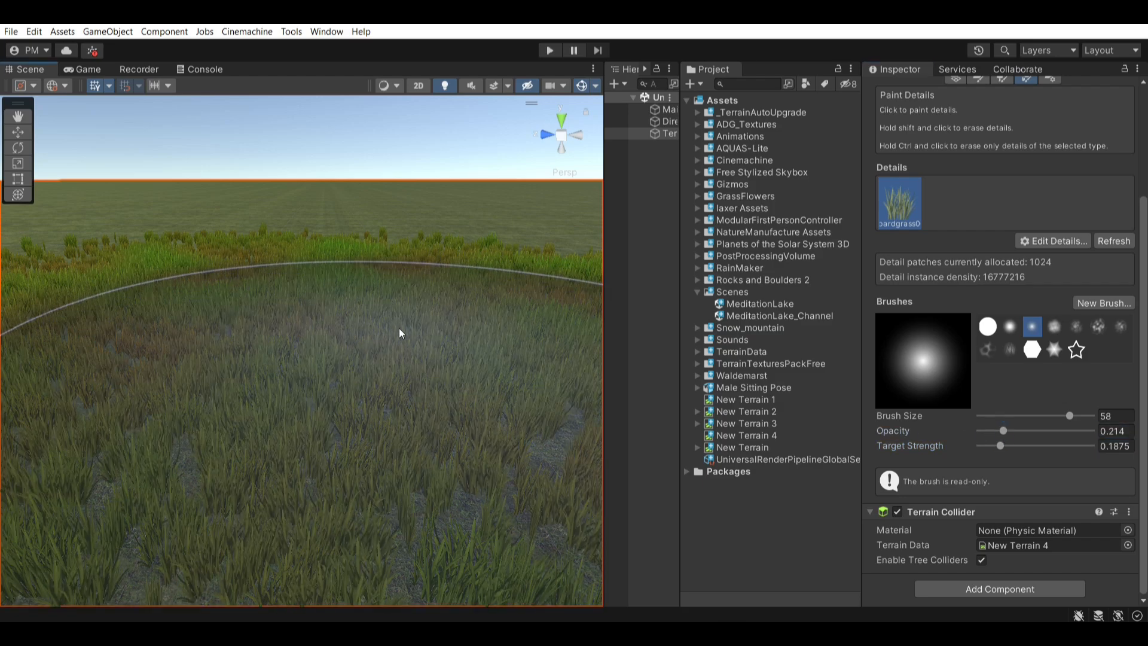
{"action": "right_click_drag", "start_coordinate": [399, 327], "coordinate": [392, 299]}
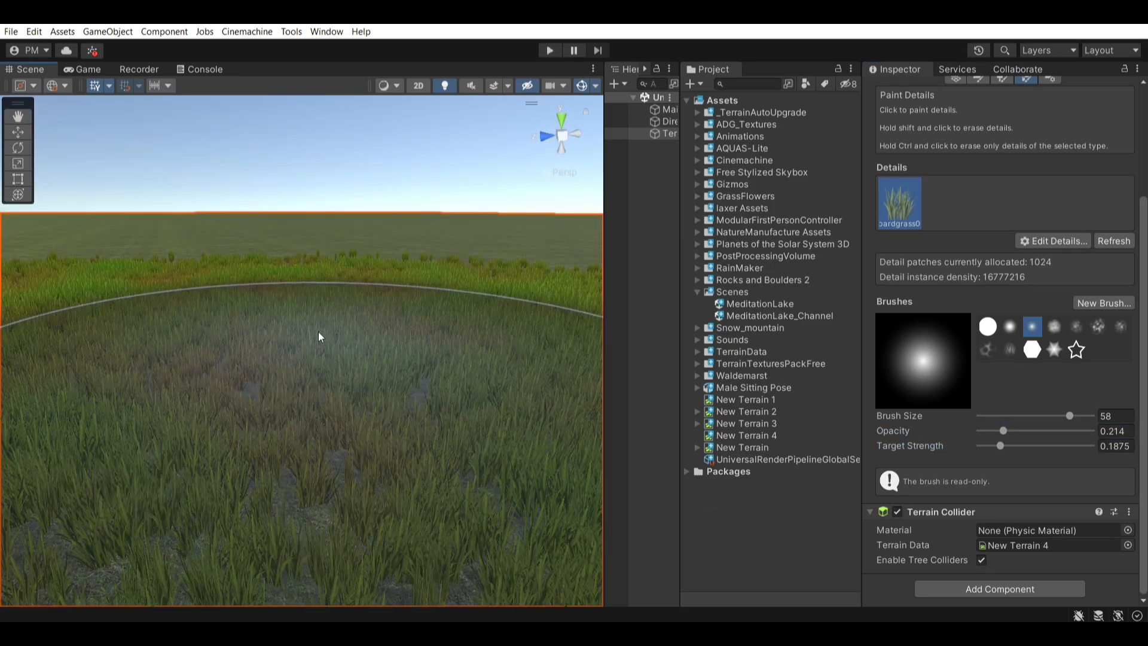
{"action": "mouse_move", "coordinate": [318, 338]}
{"action": "right_mouse_down"}
{"action": "mouse_move", "coordinate": [305, 336]}
{"action": "mouse_move", "coordinate": [410, 336]}
{"action": "right_mouse_up"}
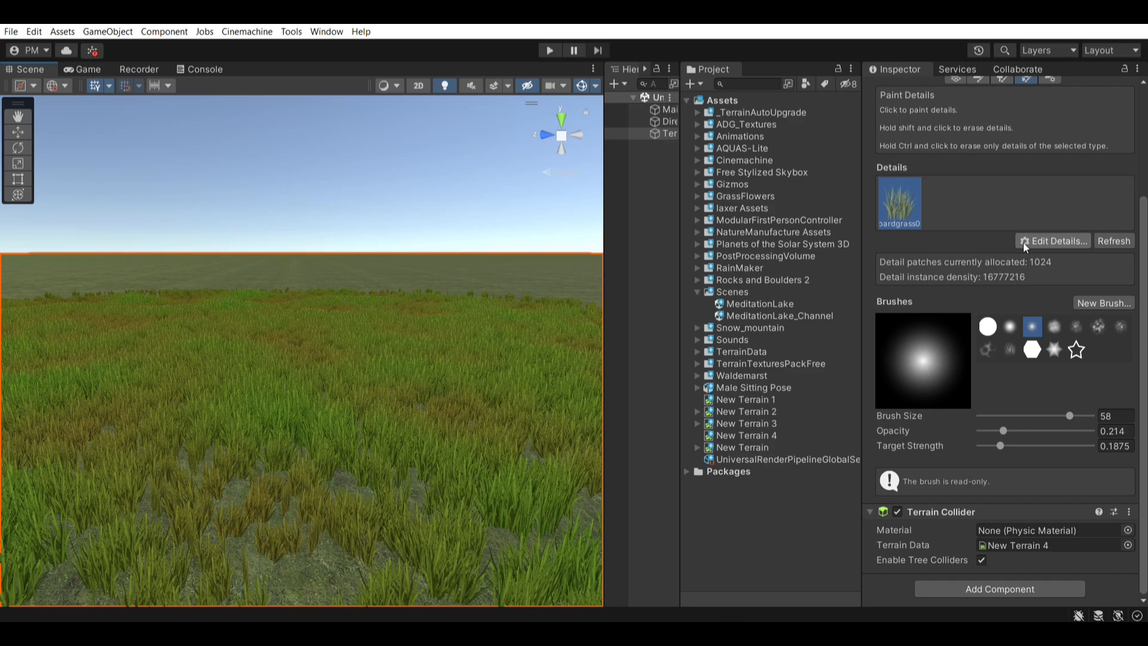
- Add a second billboardgrass0001 grass detail with width 2.07 to 2.6 and height 1.35 to 2.66, and paint it across the existing grass
{"action": "left_click", "coordinate": [1023, 242]}
{"action": "left_click", "coordinate": [1043, 253]}
{"action": "left_click", "coordinate": [1060, 147]}
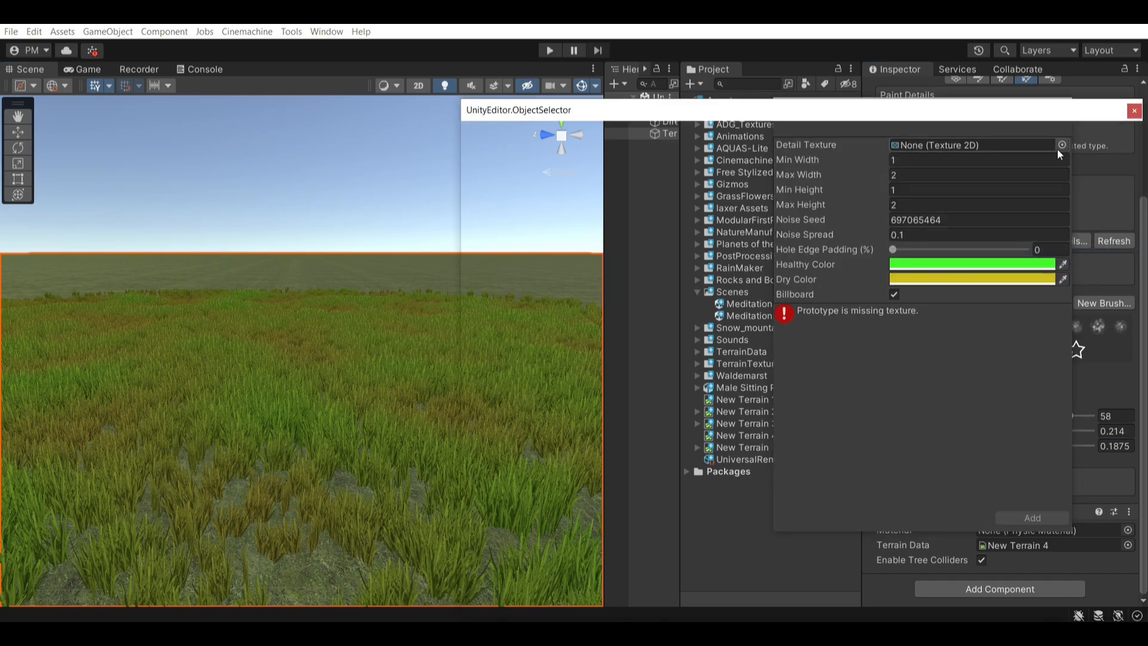
{"action": "type", "text": "grass"}
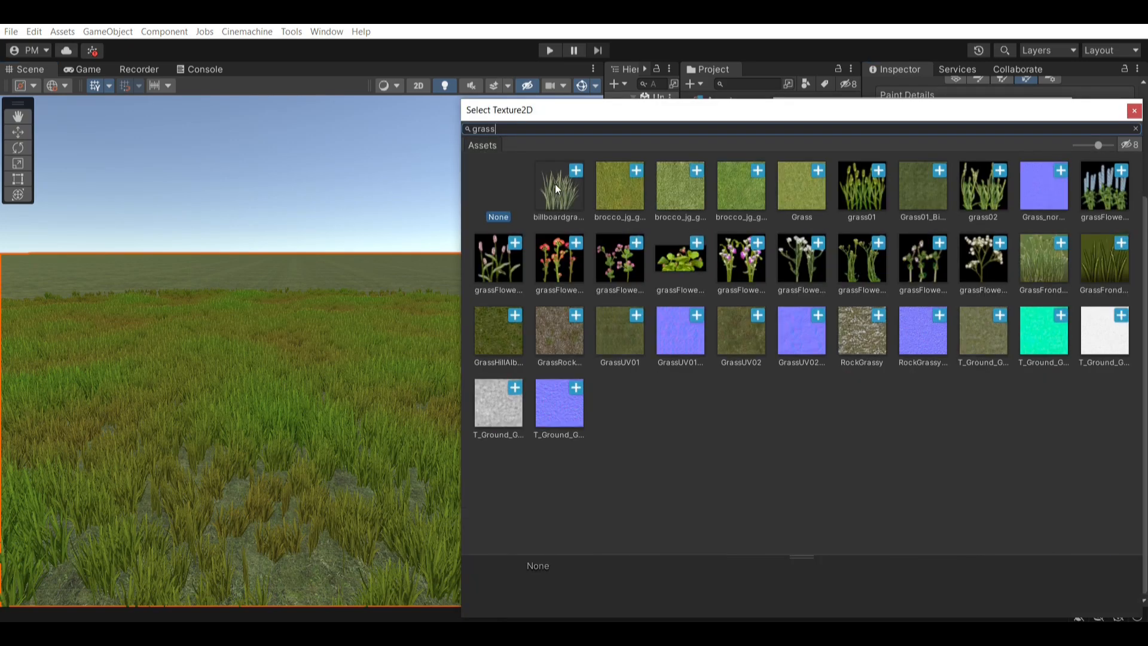
{"action": "double_click", "coordinate": [555, 188]}
{"action": "left_click_drag", "start_coordinate": [870, 174], "coordinate": [887, 202]}
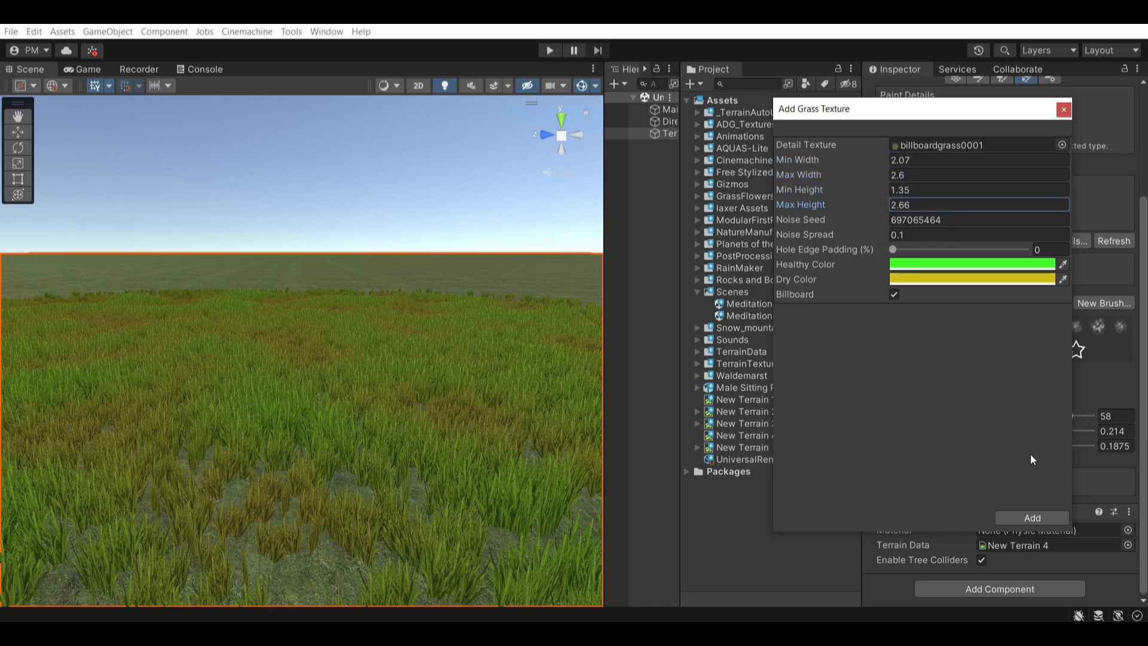
{"action": "left_click", "coordinate": [1032, 517]}
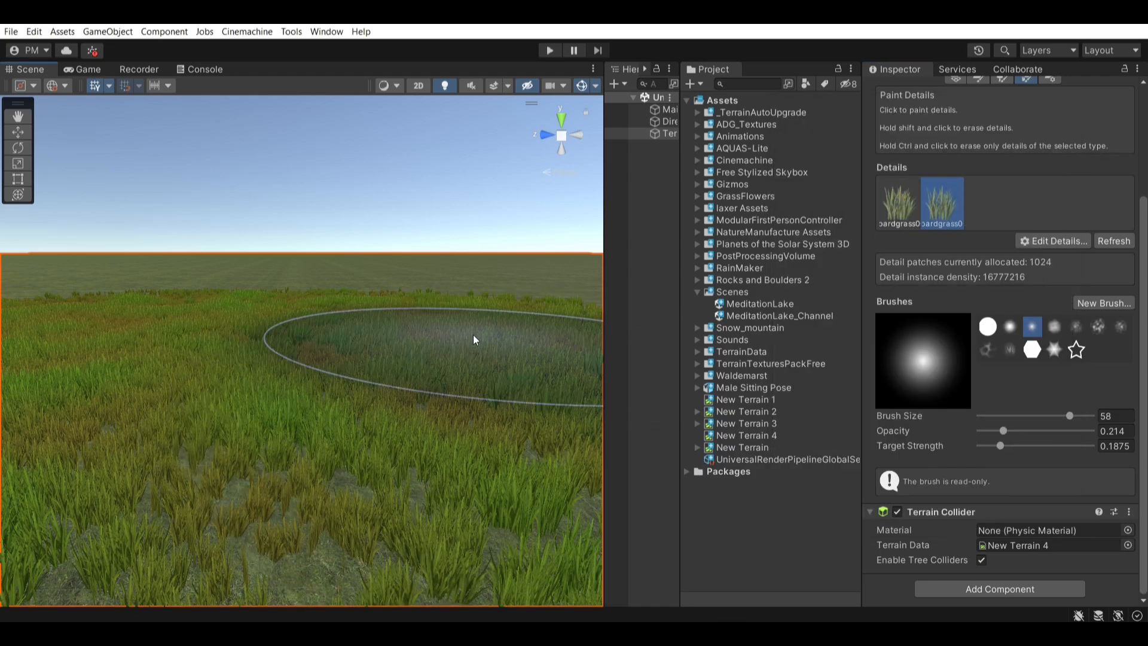
{"action": "mouse_move", "coordinate": [473, 340]}
{"action": "left_mouse_down"}
{"action": "mouse_move", "coordinate": [340, 353]}
{"action": "mouse_move", "coordinate": [282, 341]}
{"action": "left_mouse_up"}
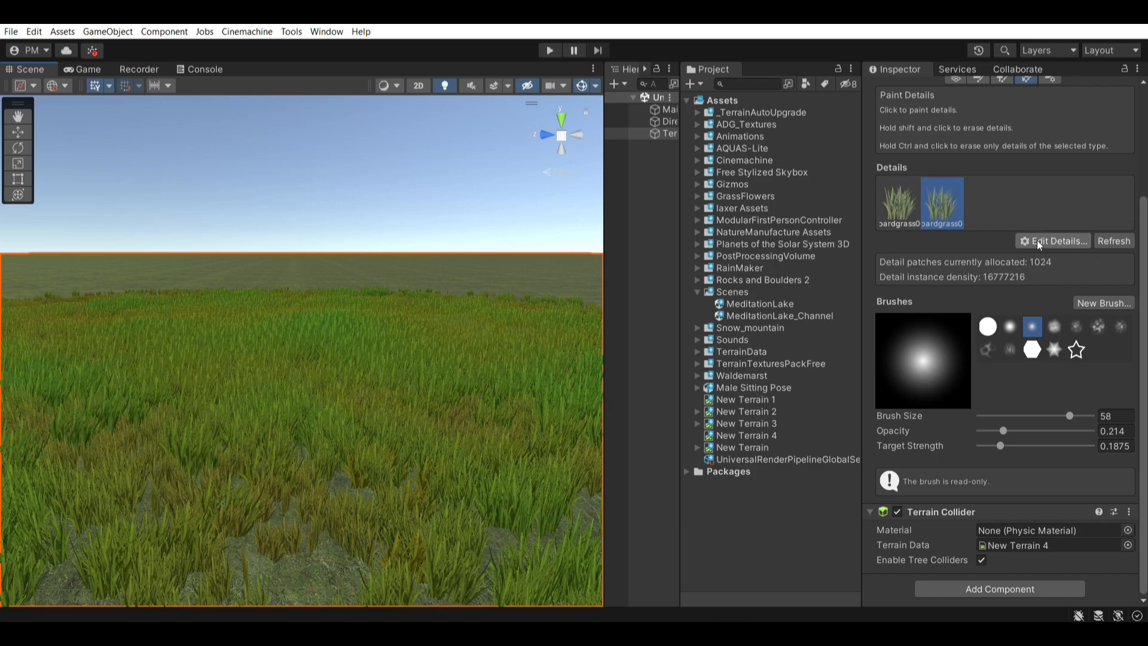
- Open the second grass texture's settings and set its Healthy Color to muted green 526F4E
{"action": "left_click", "coordinate": [1037, 241]}
{"action": "left_click", "coordinate": [1047, 248]}
{"action": "left_click", "coordinate": [926, 266]}
{"action": "left_click", "coordinate": [1003, 384]}
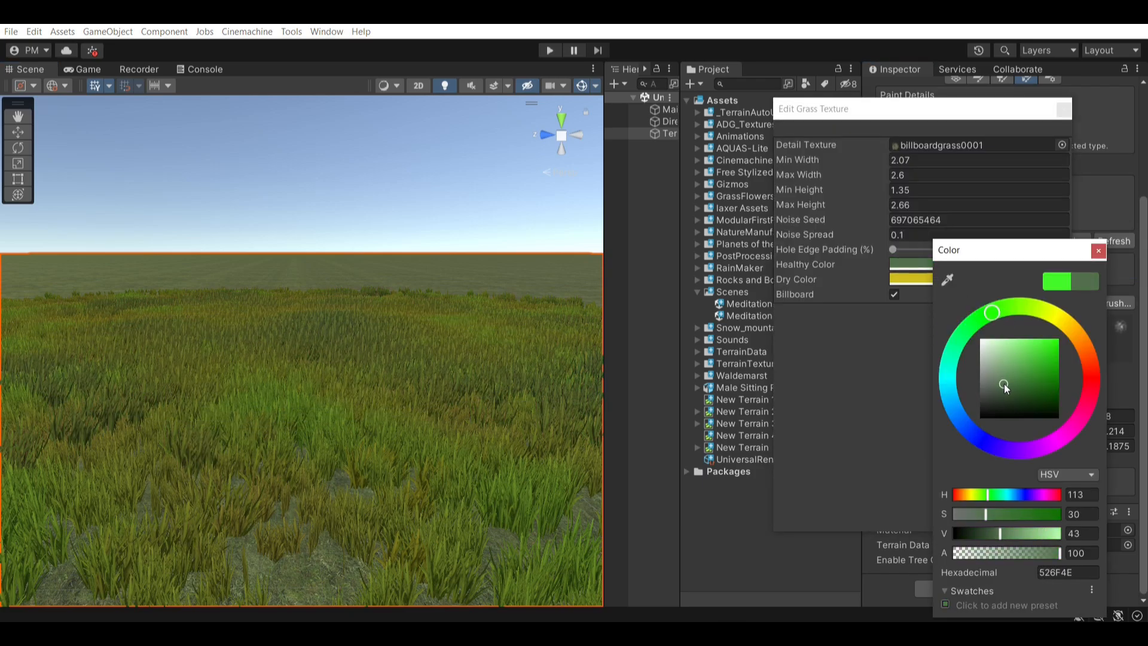
- Set the second grass texture's Dry Color to pink, turn off Billboard and apply the changes
{"action": "left_click", "coordinate": [1040, 279]}
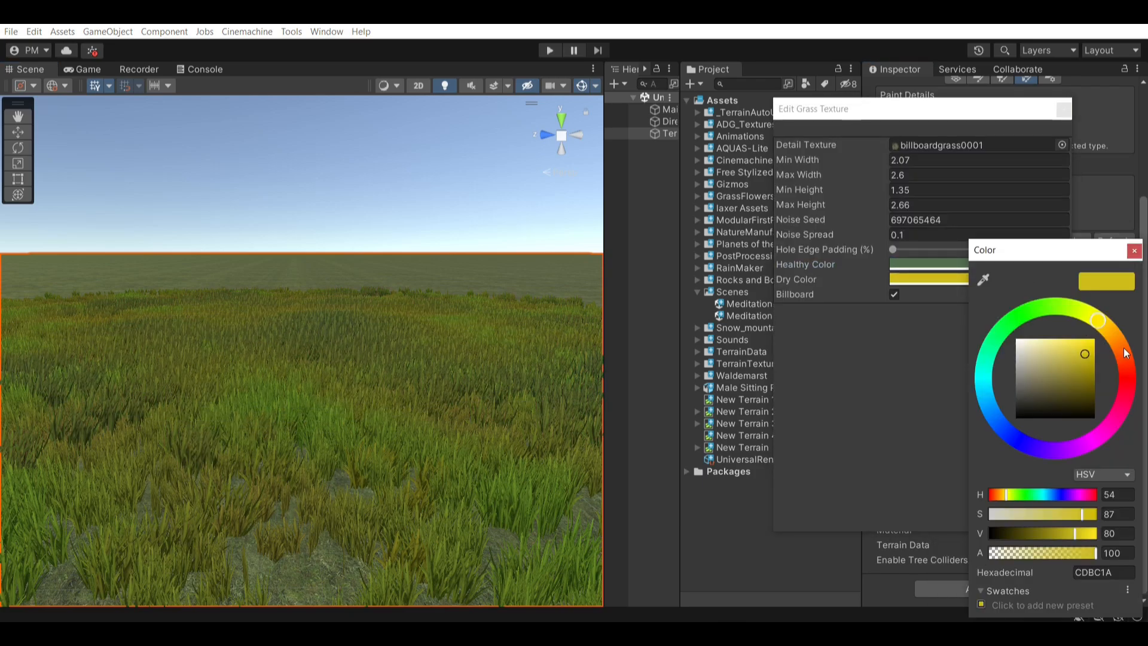
{"action": "left_click_drag", "start_coordinate": [1123, 352], "coordinate": [1046, 357]}
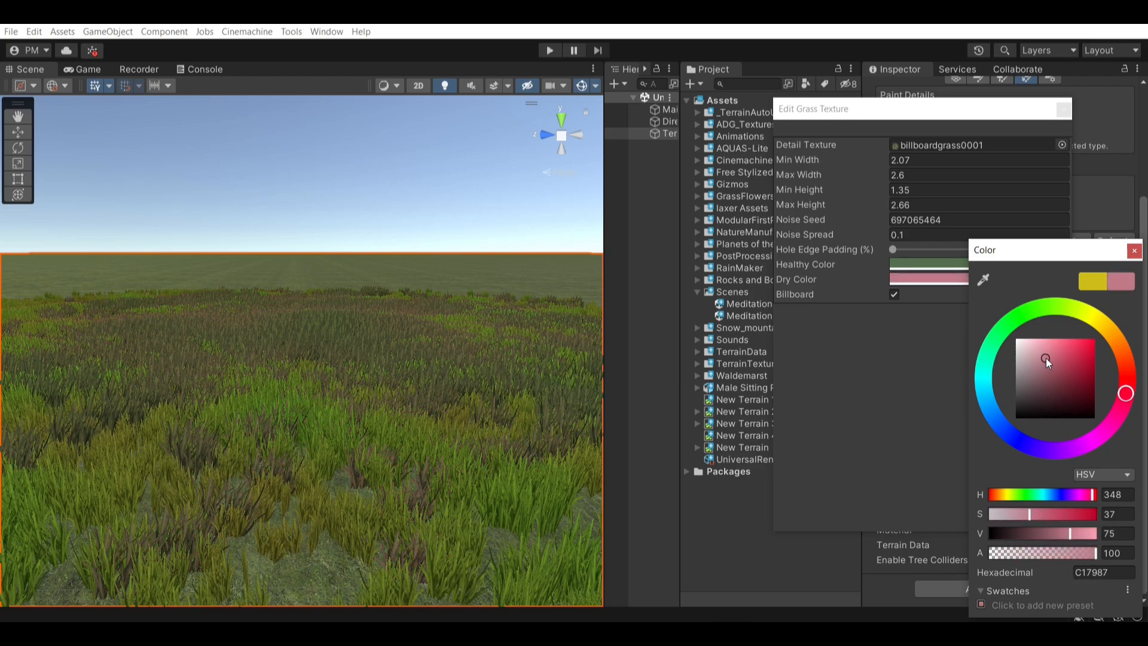
{"action": "left_click", "coordinate": [999, 282]}
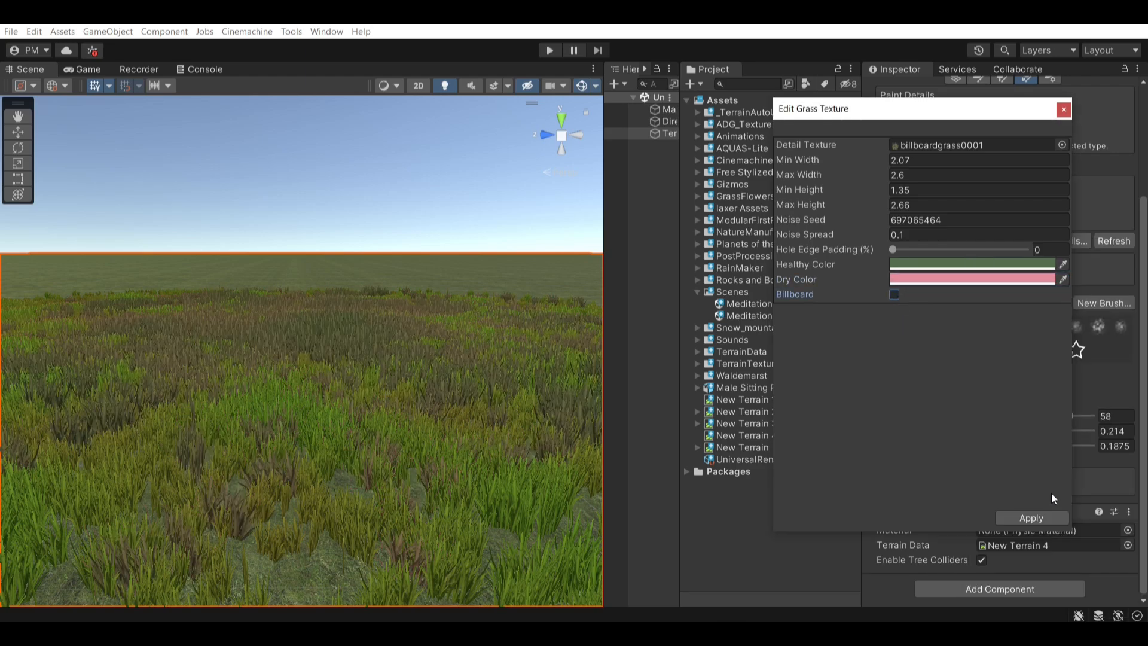
{"action": "left_click", "coordinate": [1037, 517]}
- Deselect the terrain to inspect the recolored grass up close, and reselect the terrain
{"action": "left_click", "coordinate": [668, 486]}
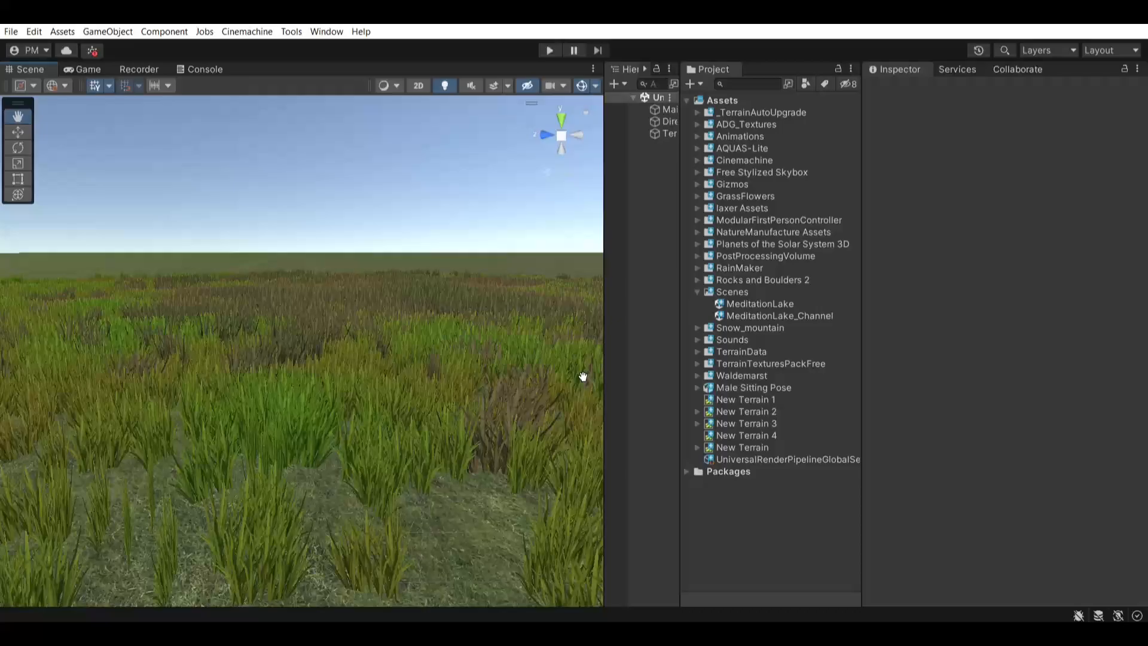
{"action": "right_click_drag", "start_coordinate": [505, 389], "coordinate": [504, 389]}
{"action": "left_click", "coordinate": [504, 389]}
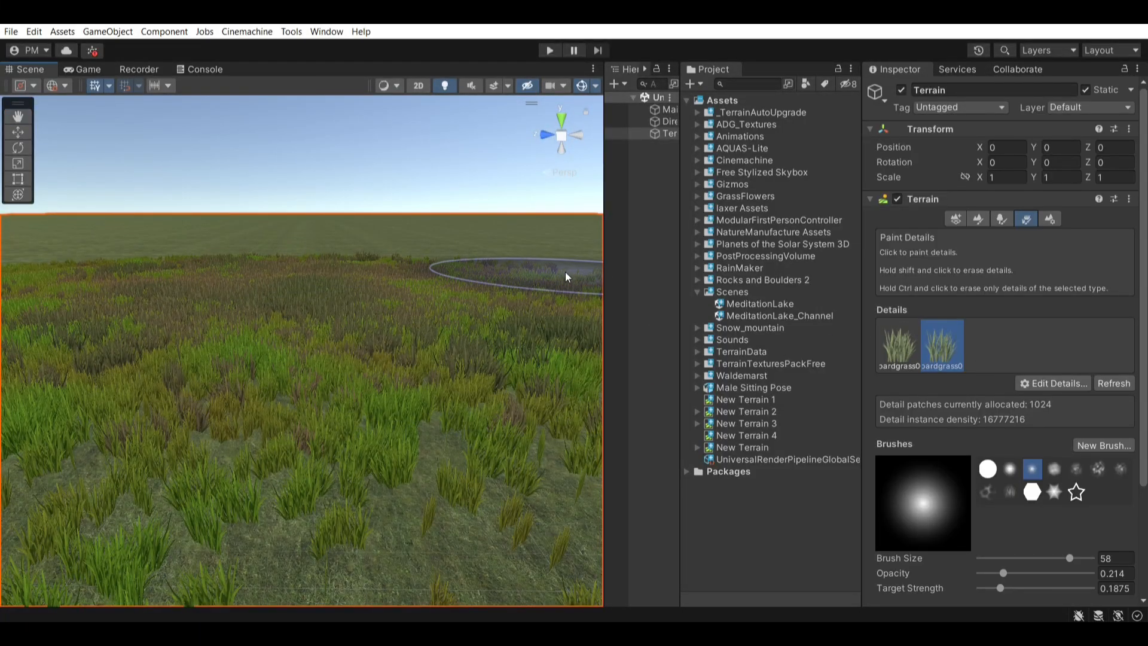
- Switch the terrain to the Paint Texture tool and inspect the finished grass field from several viewpoints
{"action": "left_click", "coordinate": [960, 217]}
{"action": "left_click", "coordinate": [979, 221]}
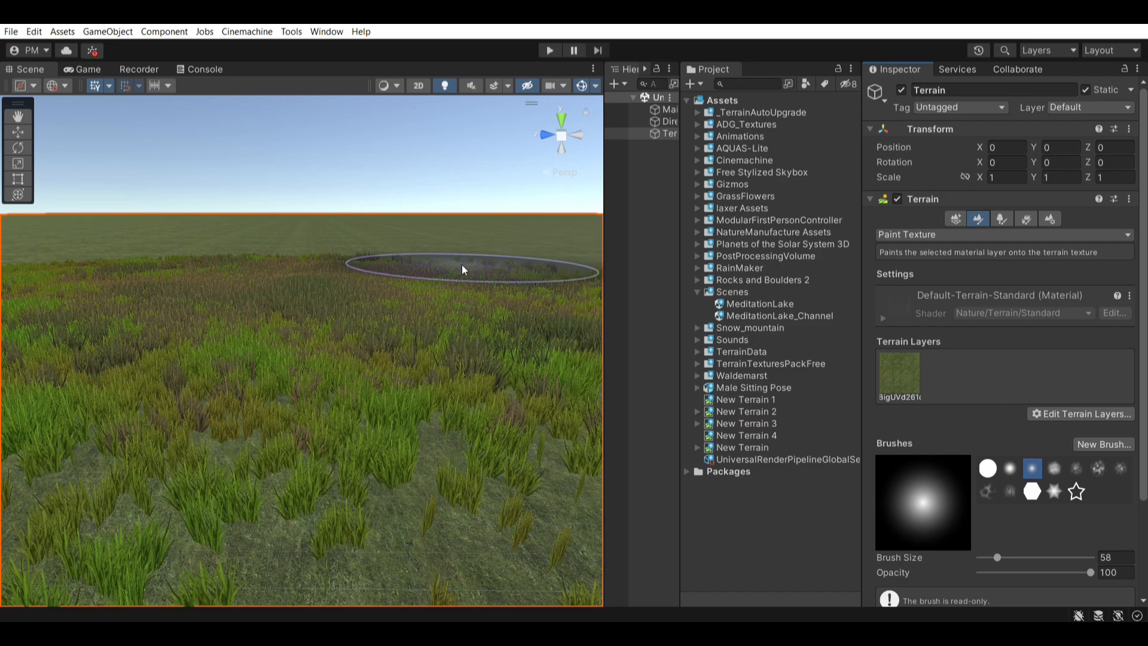
{"action": "mouse_move", "coordinate": [461, 264]}
{"action": "right_mouse_down"}
{"action": "mouse_move", "coordinate": [481, 245]}
{"action": "mouse_move", "coordinate": [451, 282]}
{"action": "mouse_move", "coordinate": [394, 274]}
{"action": "right_mouse_up"}
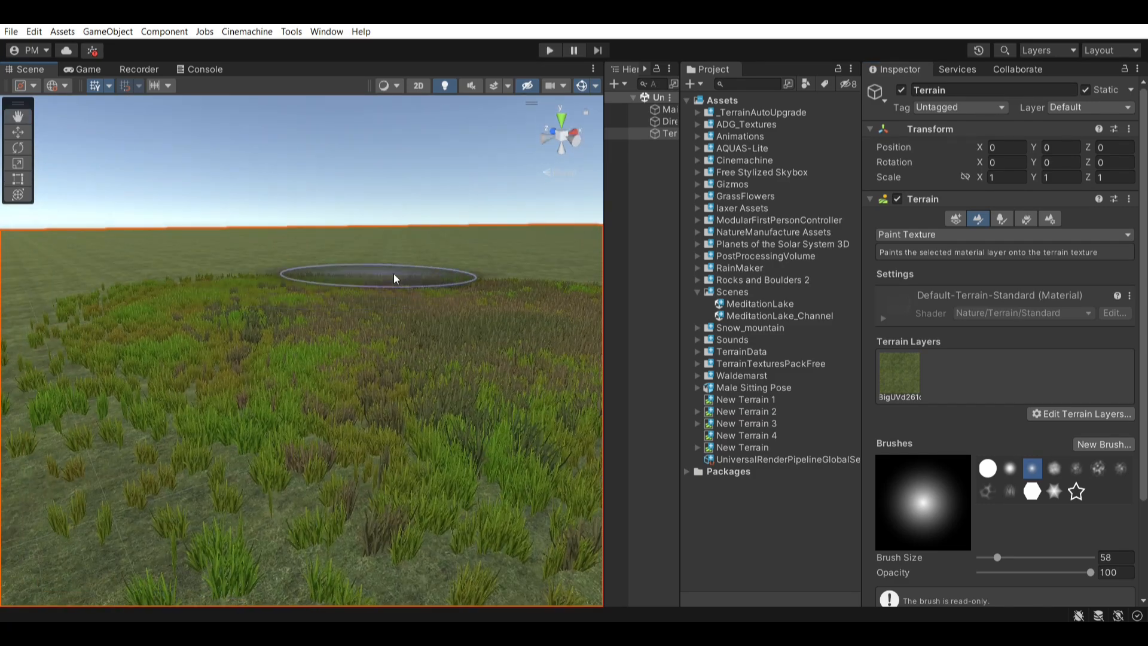
{"action": "middle_click_drag", "start_coordinate": [389, 277], "coordinate": [278, 288]}
{"action": "scroll", "coordinate": [273, 305], "scroll_direction": "up", "scroll_amount": 3}
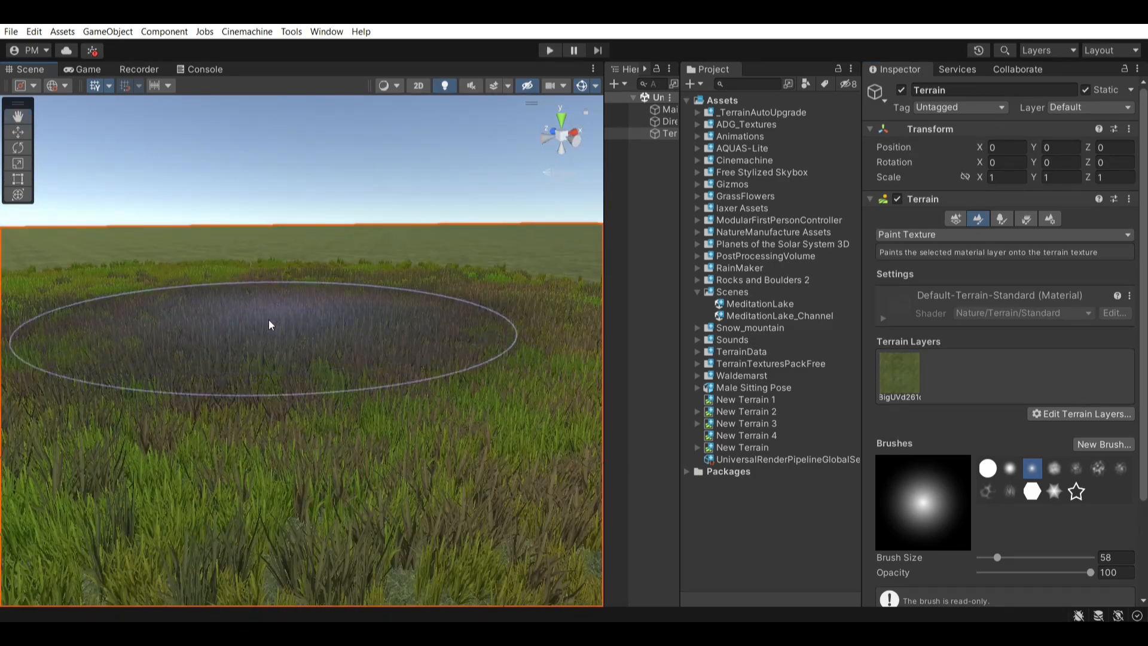
{"action": "right_click_drag", "start_coordinate": [269, 325], "coordinate": [342, 339]}
{"action": "mouse_move", "coordinate": [342, 338]}
{"action": "middle_mouse_down"}
{"action": "mouse_move", "coordinate": [562, 311]}
{"action": "mouse_move", "coordinate": [464, 339]}
{"action": "middle_mouse_up"}
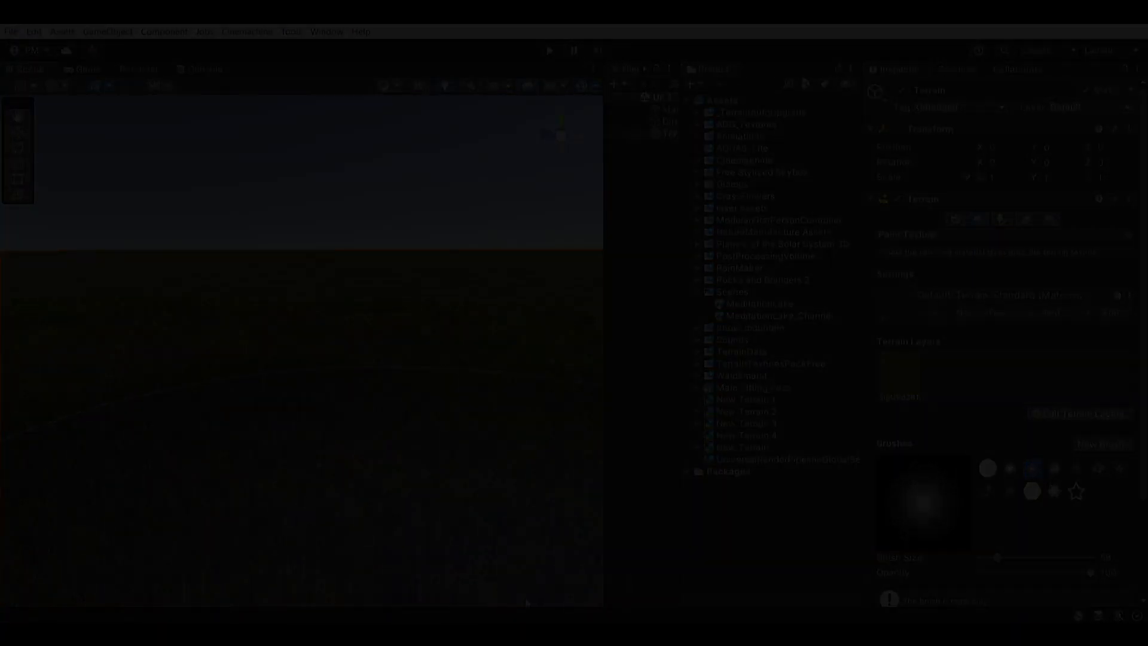